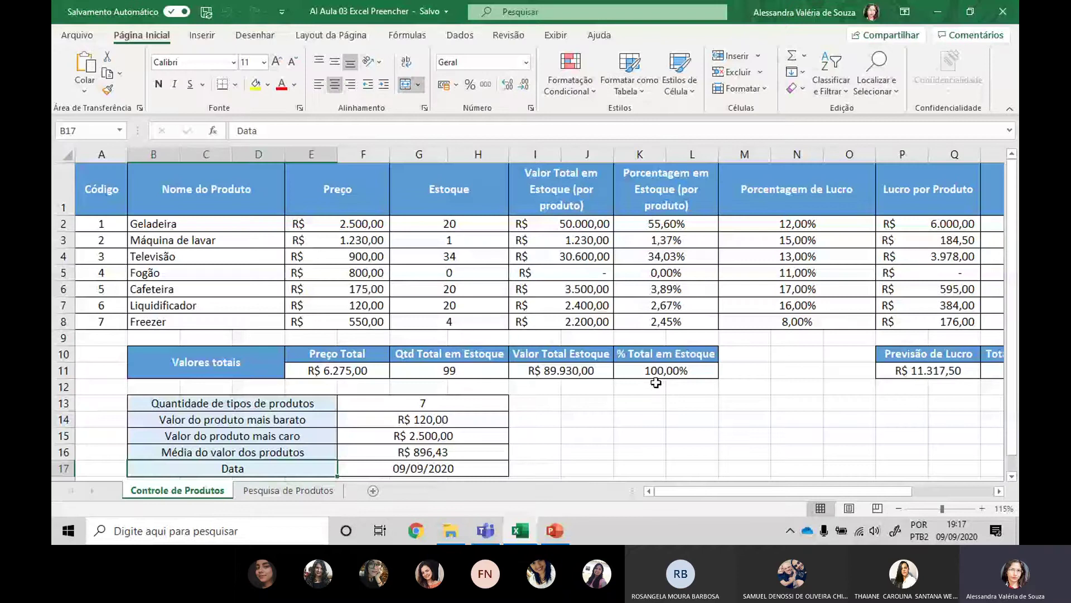
# Examine the Total de Produtos a Repor formula and view the Pesquisa de Produtos sheet, finishing on Controle de Produtos.
pyautogui.scroll(-2, 854, 340)
pyautogui.scroll(1, 853, 340)
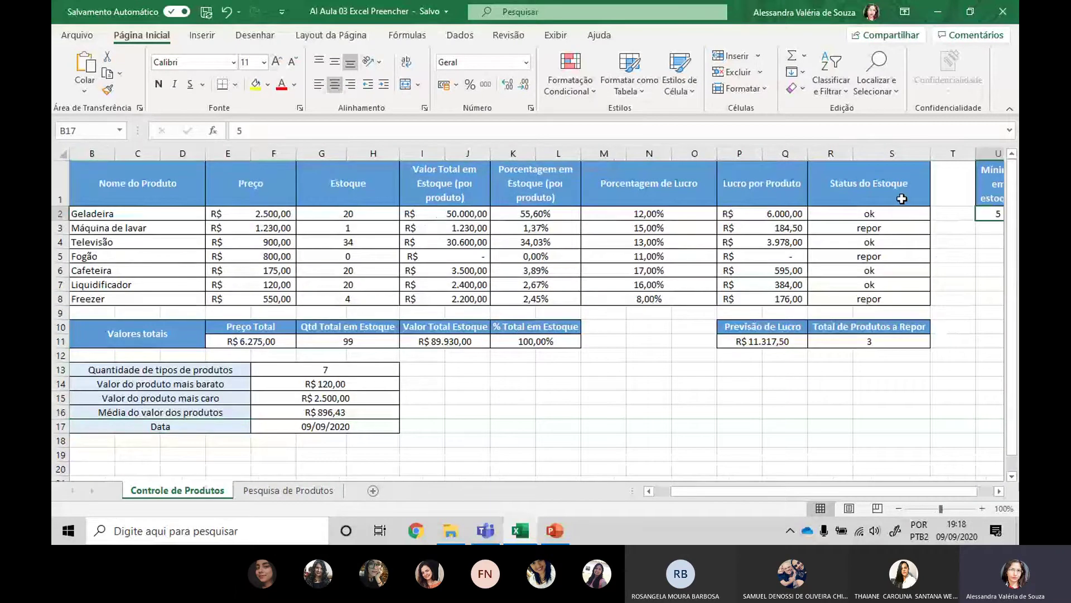
pyautogui.click(899, 341)
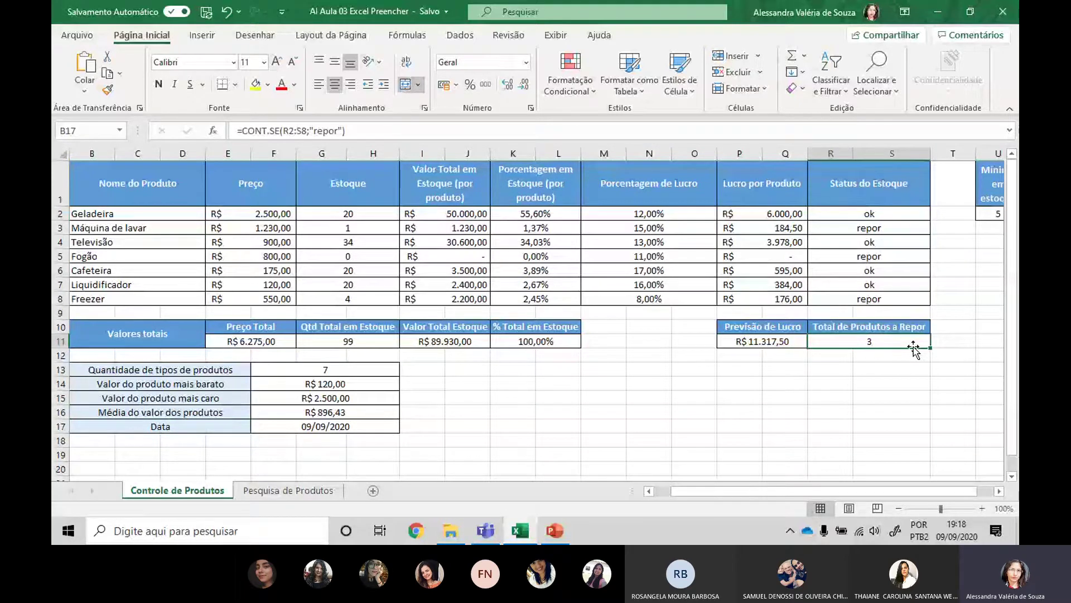
pyautogui.moveTo(919, 7)
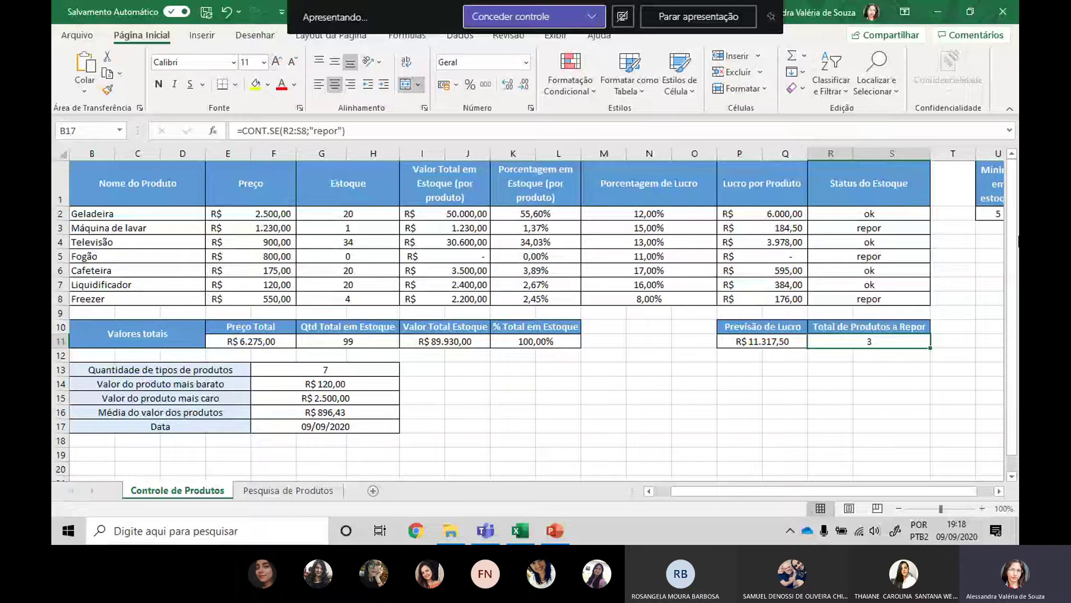
pyautogui.hotkey('ctrl', 'pagedown')
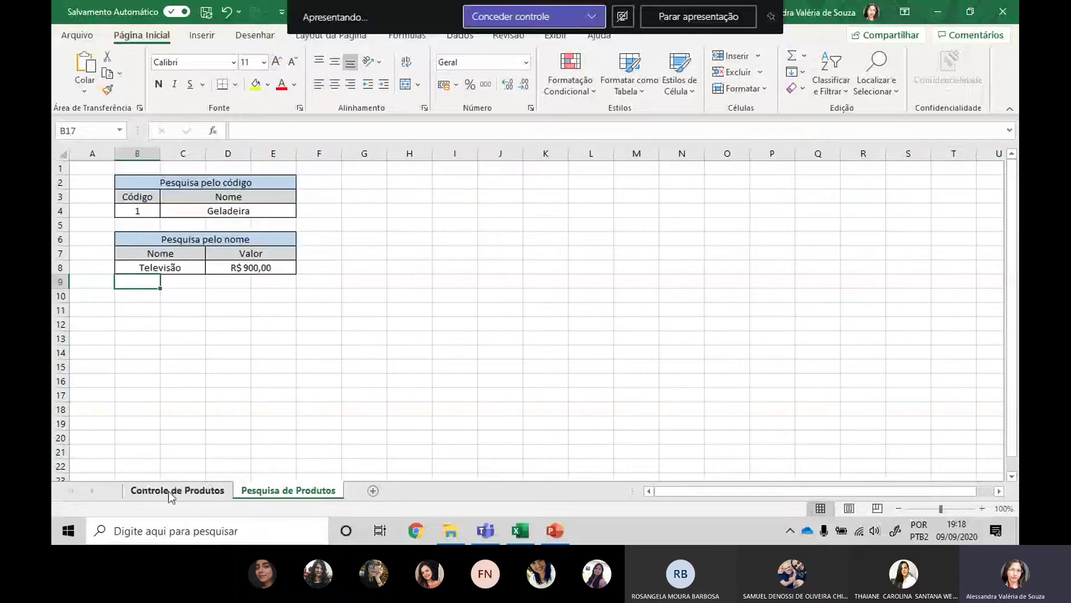
pyautogui.click(169, 491)
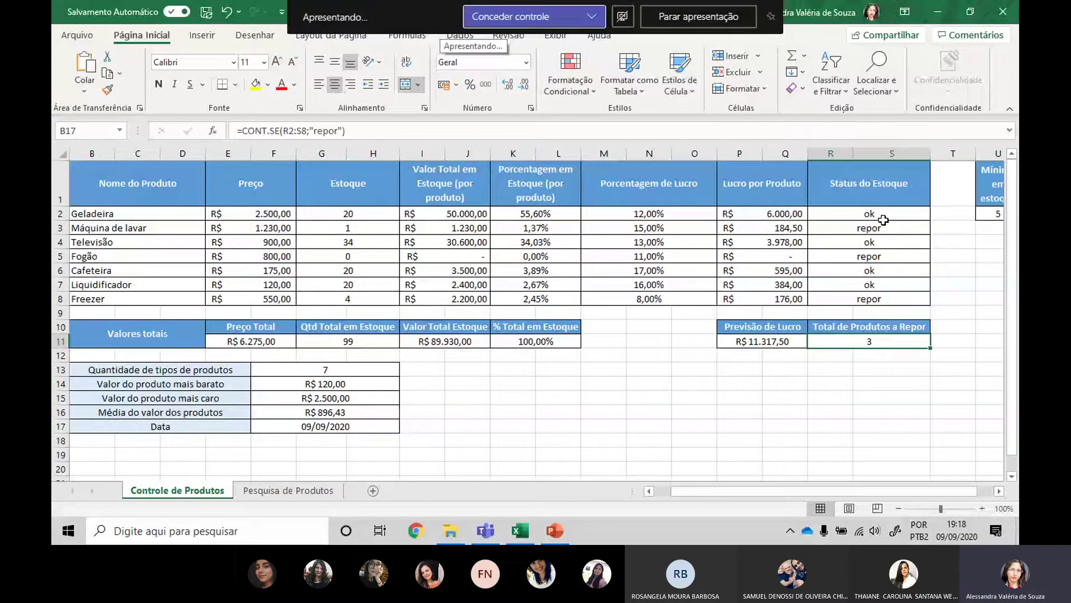
# Examine the Status do Estoque formulas and the Mínimo em estoque cell they refer to.
pyautogui.click(842, 220)
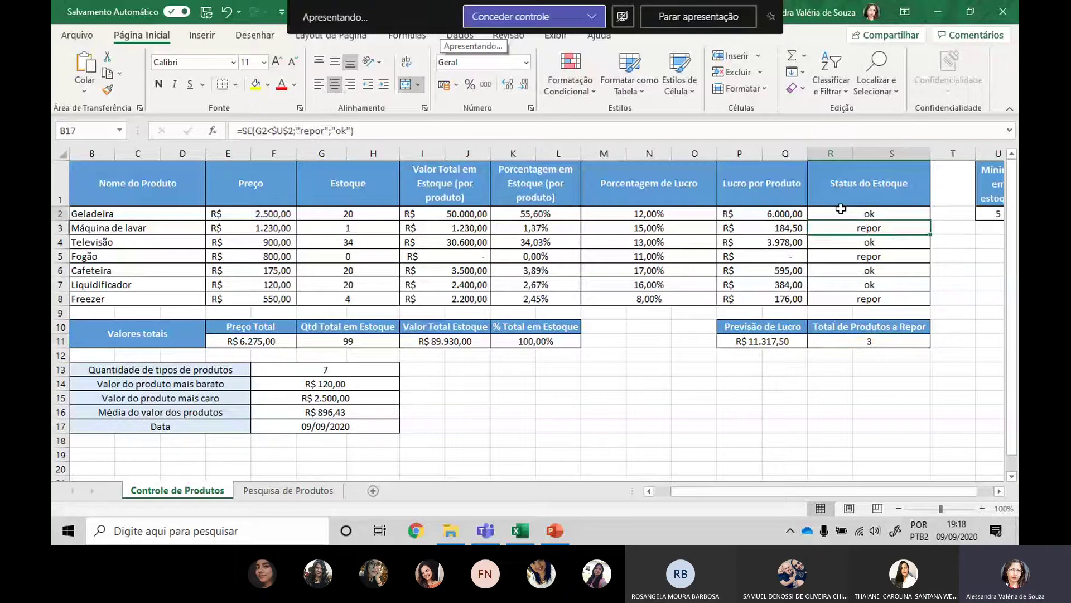
pyautogui.click(840, 211)
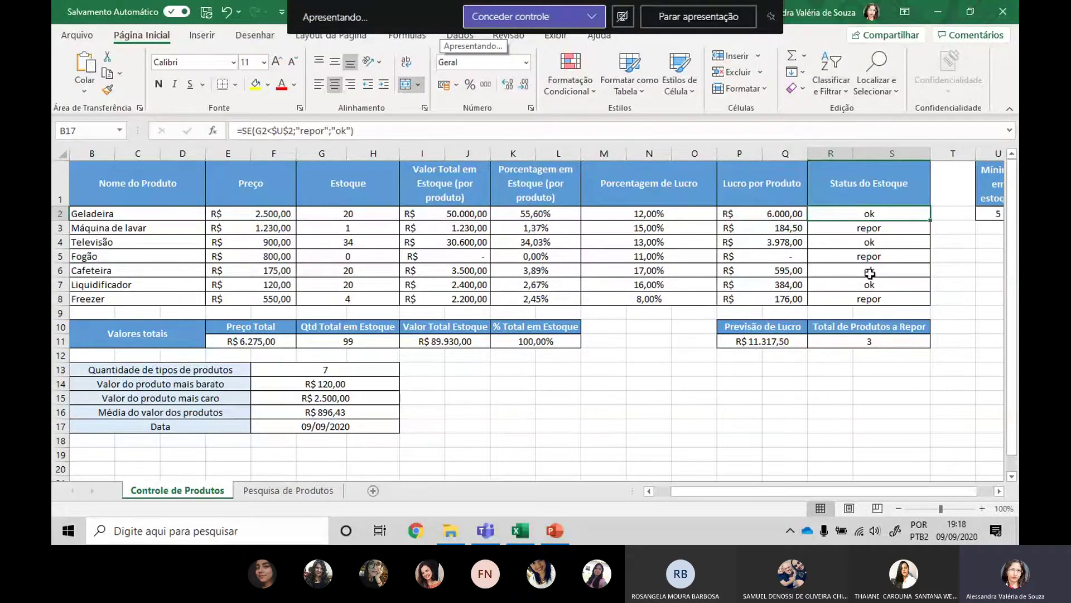
pyautogui.scroll(-2, 851, 290)
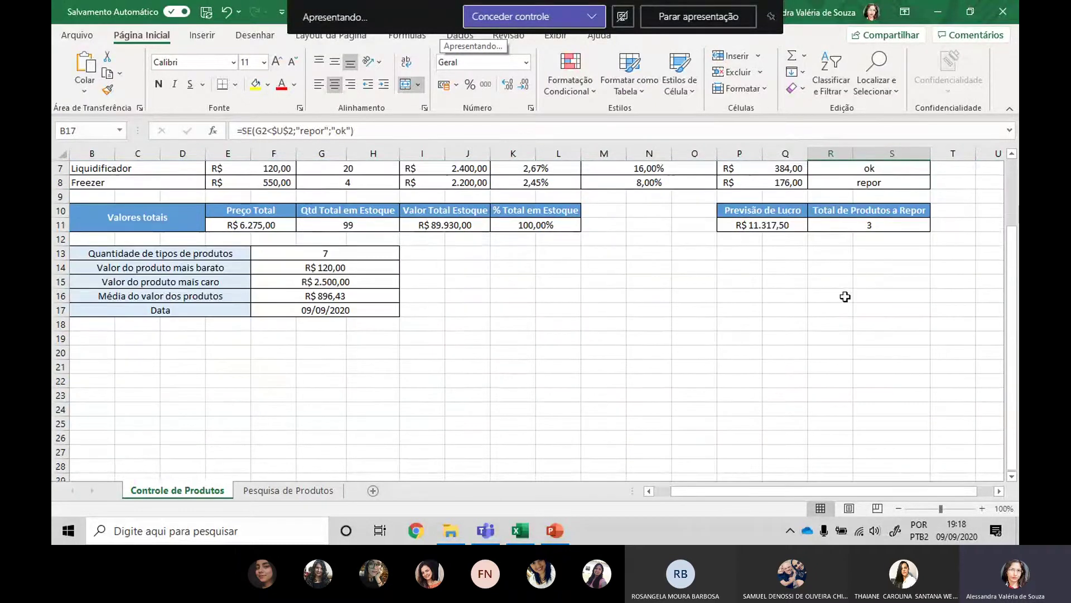
pyautogui.scroll(2, 845, 297)
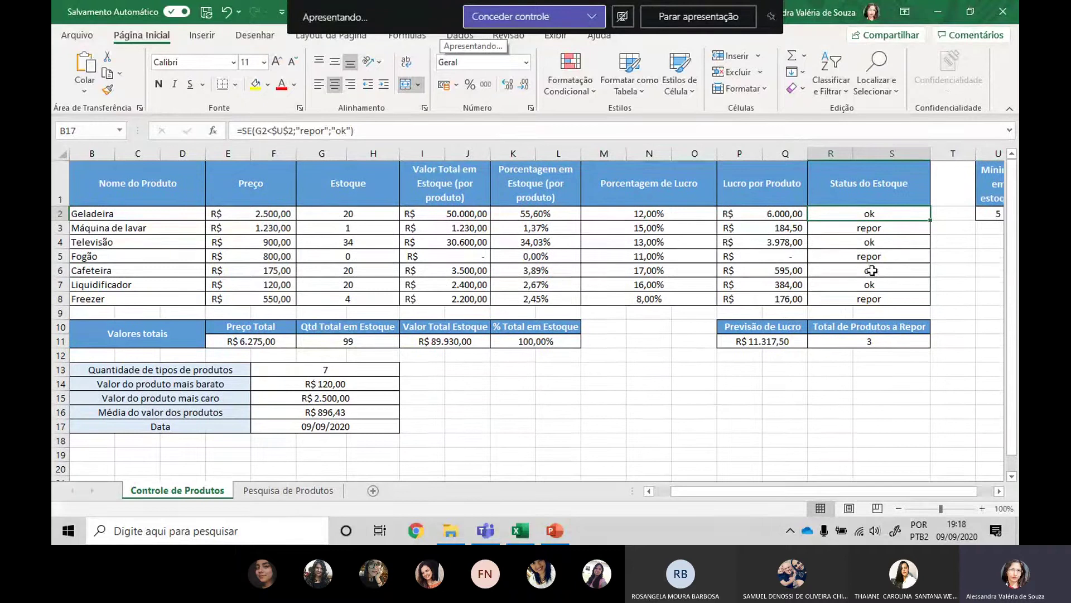
pyautogui.scroll(-1, 875, 272)
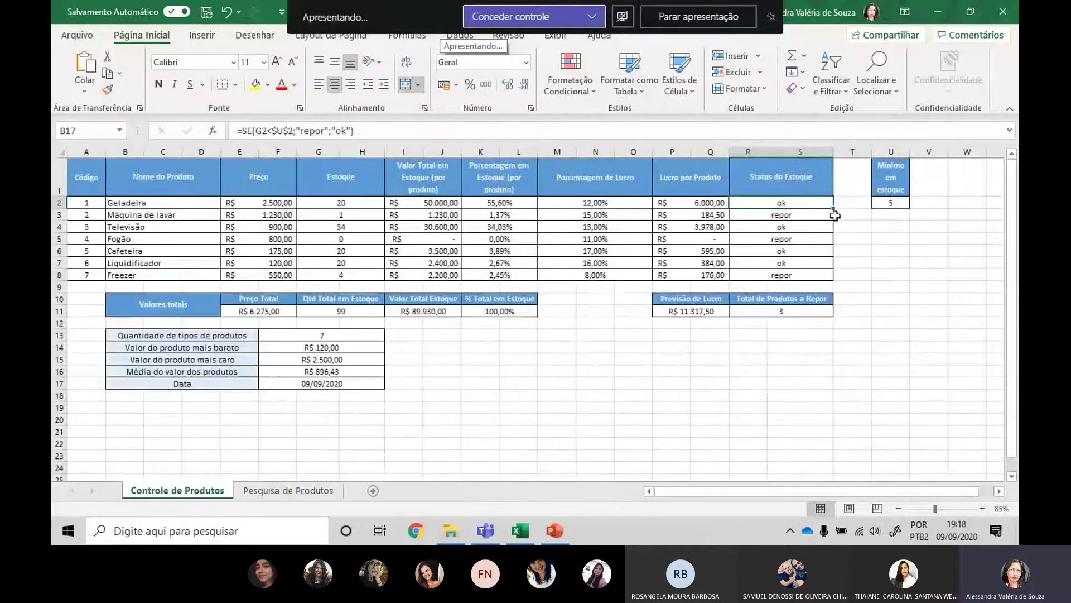
pyautogui.scroll(1, 851, 217)
pyautogui.scroll(3, 851, 217)
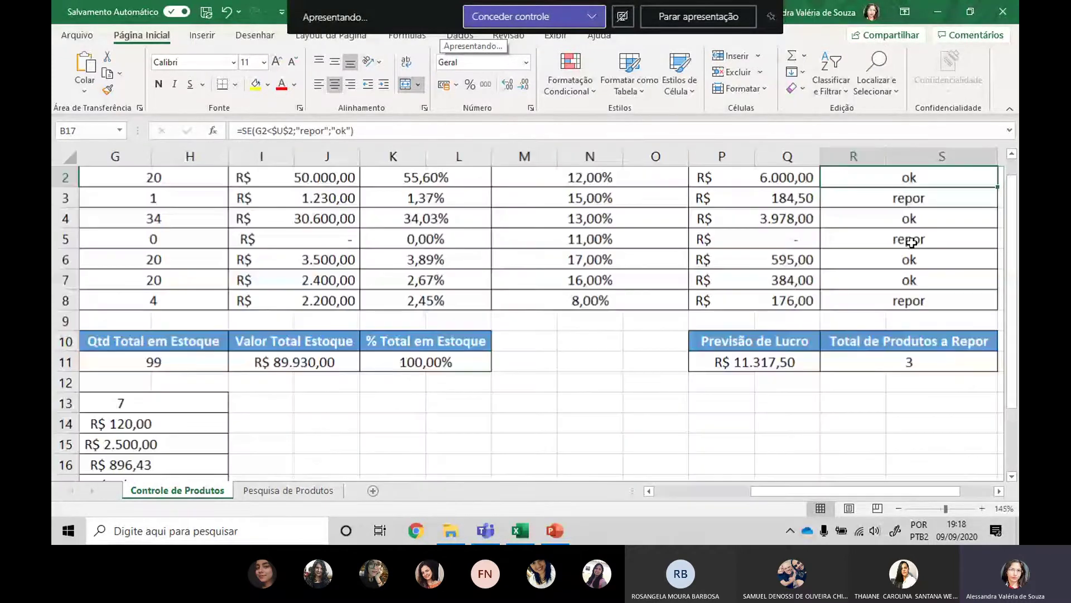
pyautogui.scroll(1, 911, 242)
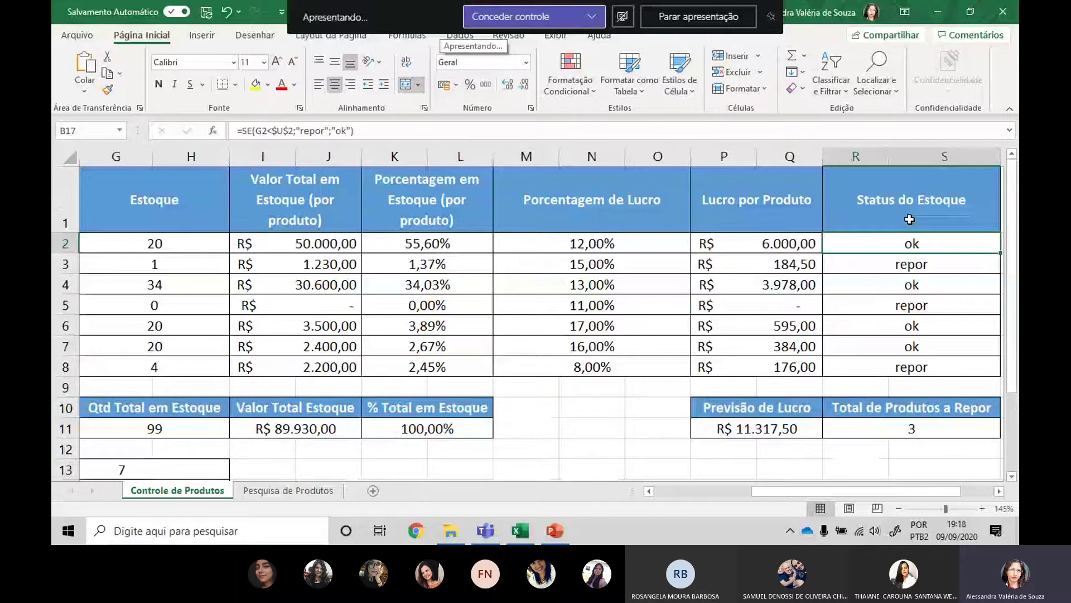
pyautogui.scroll(-1, 909, 219)
pyautogui.click(1000, 491)
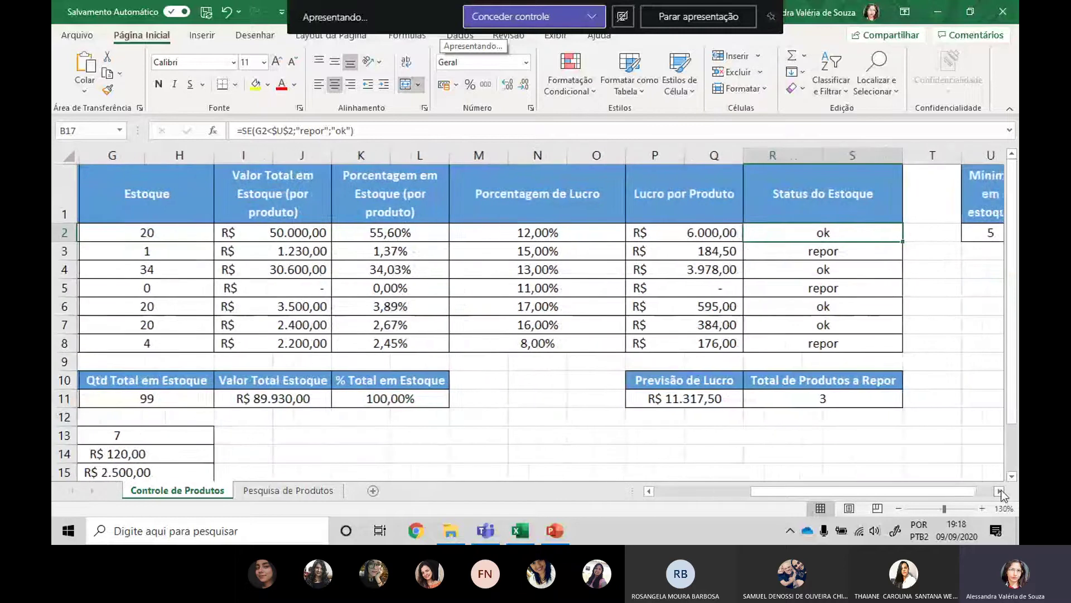
pyautogui.click(999, 491)
pyautogui.click(999, 491)
pyautogui.click(795, 231)
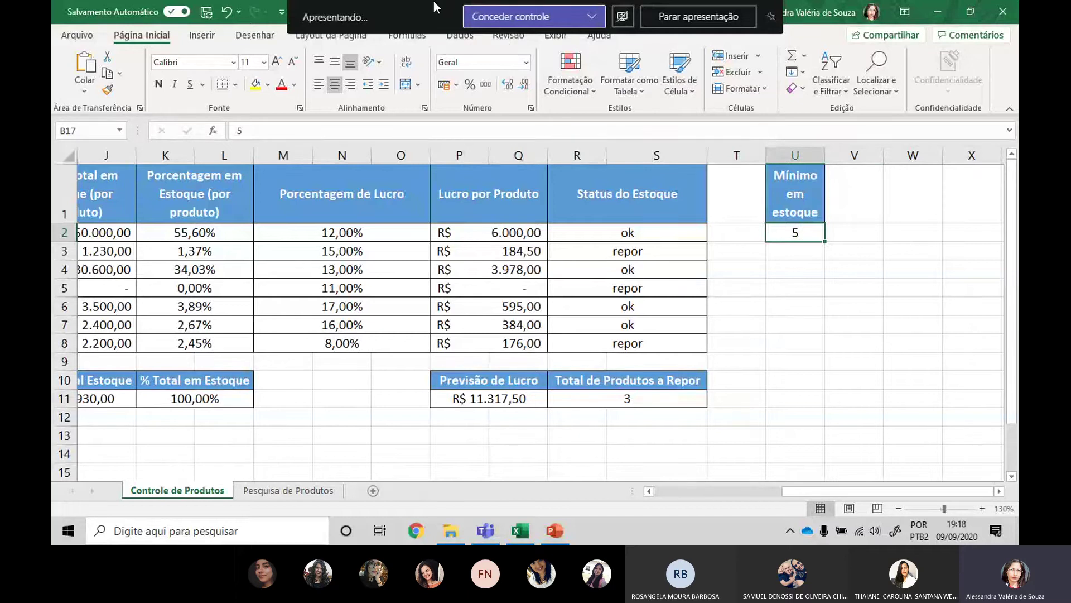
# Check the meeting chat in Microsoft Teams and return to the Excel workbook.
pyautogui.hotkey('alt', 'Tab')
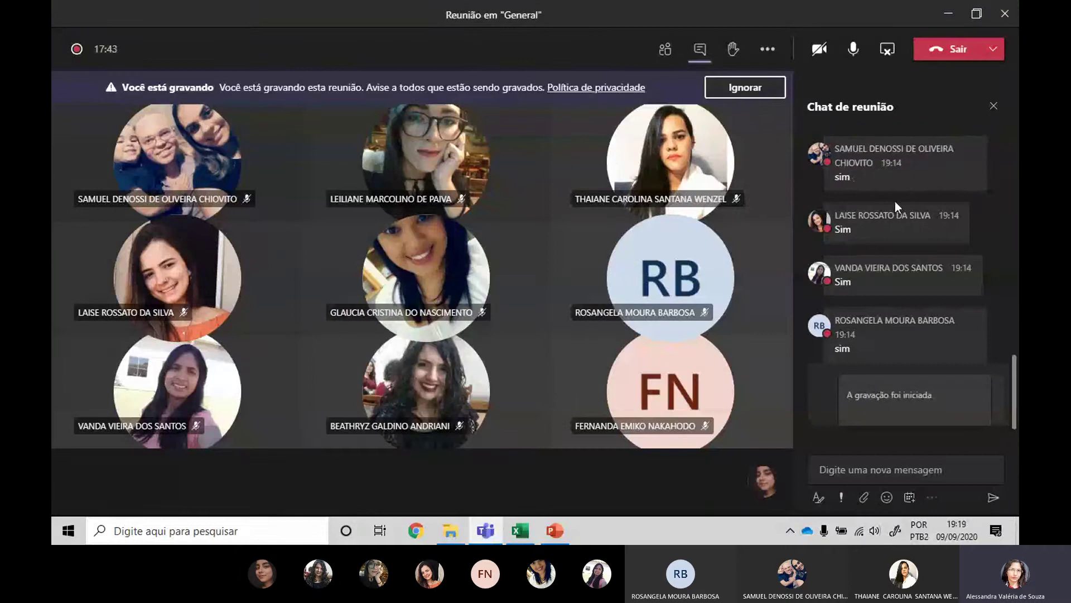
pyautogui.hotkey('alt', 'Tab')
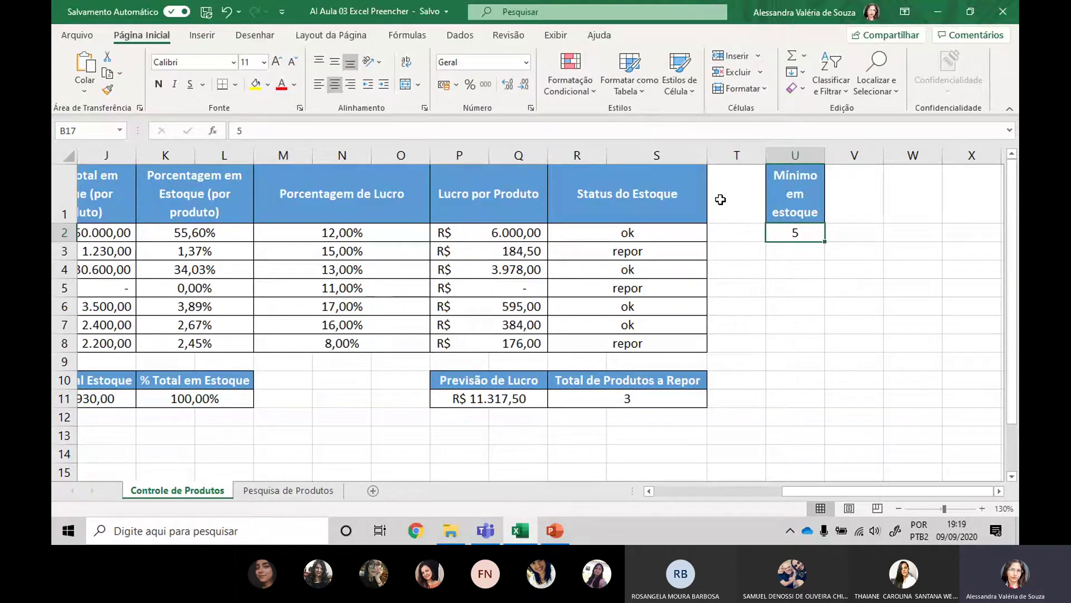
# Clear the Status do Estoque formulas for all products, from Geladeira to Freezer.
pyautogui.moveTo(625, 232); pyautogui.dragTo(602, 352)
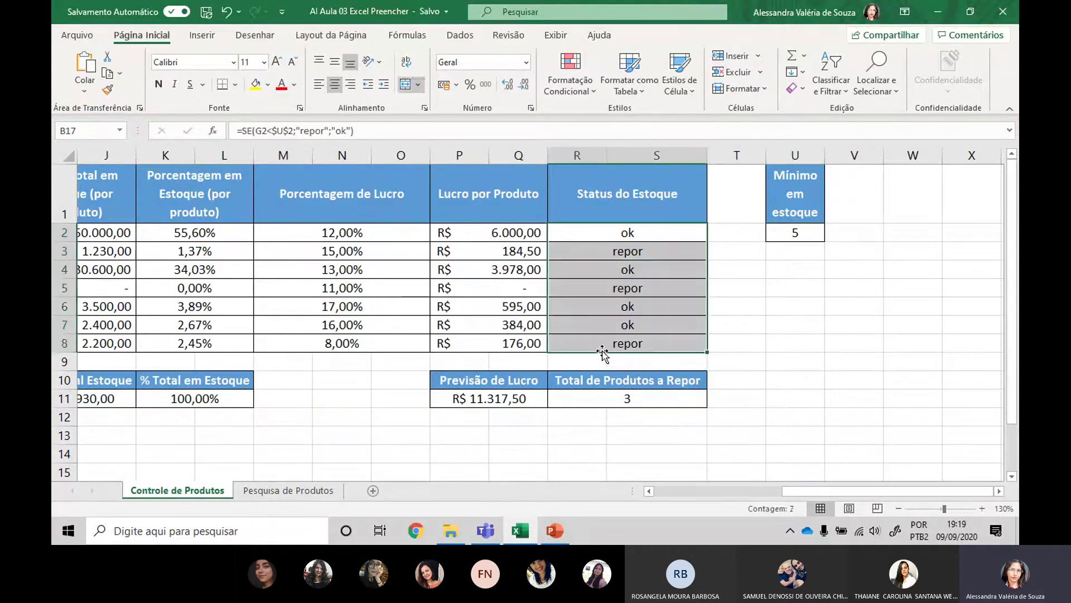
pyautogui.press('Delete')
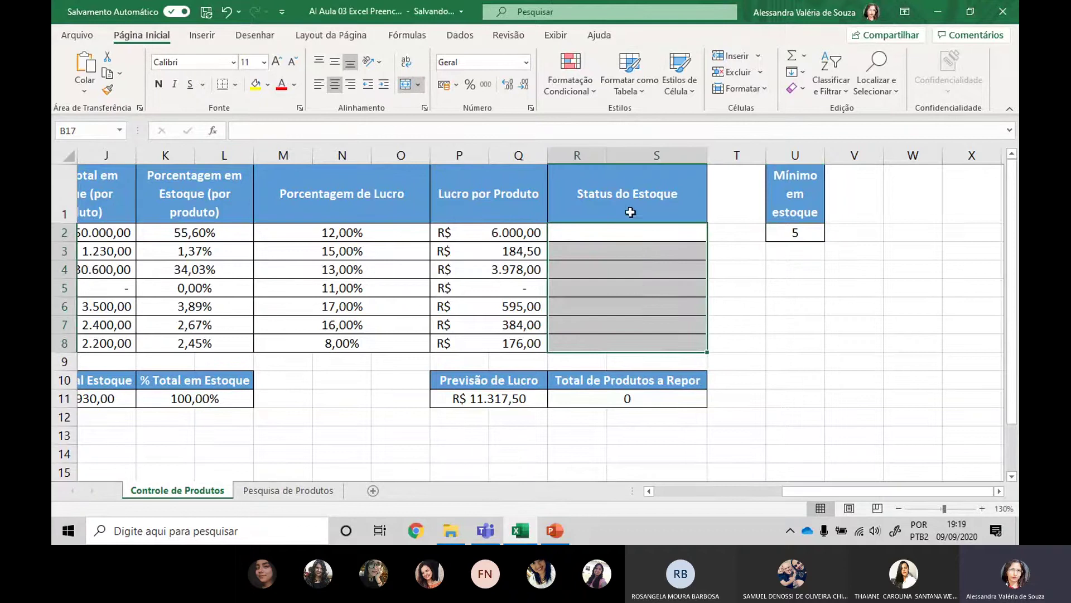
# Insert the SE function from the Lógico category into the Status do Estoque cell for Geladeira.
pyautogui.click(625, 228)
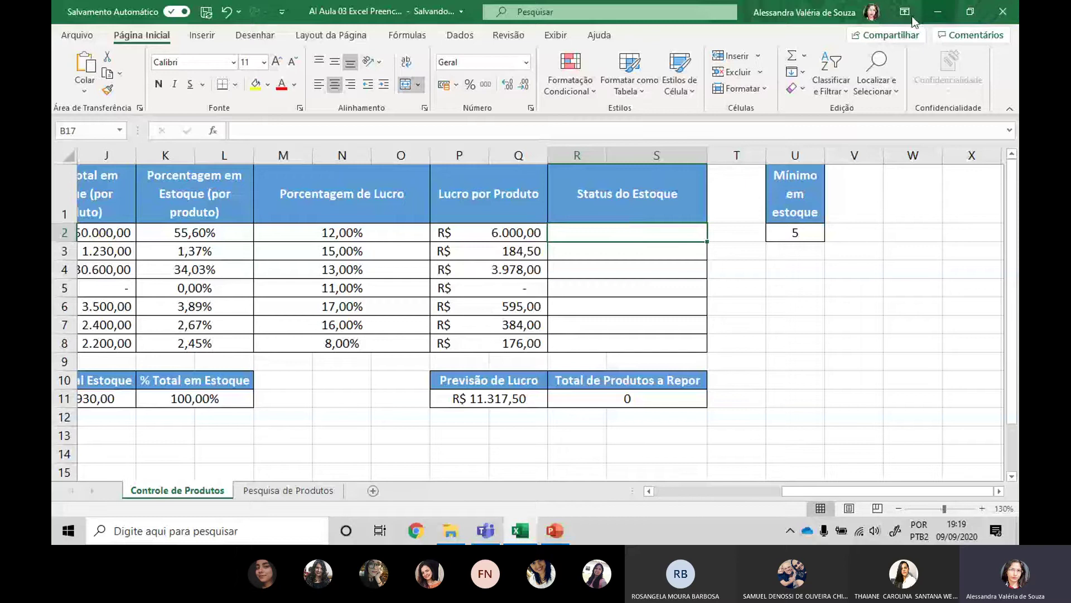
pyautogui.click(804, 55)
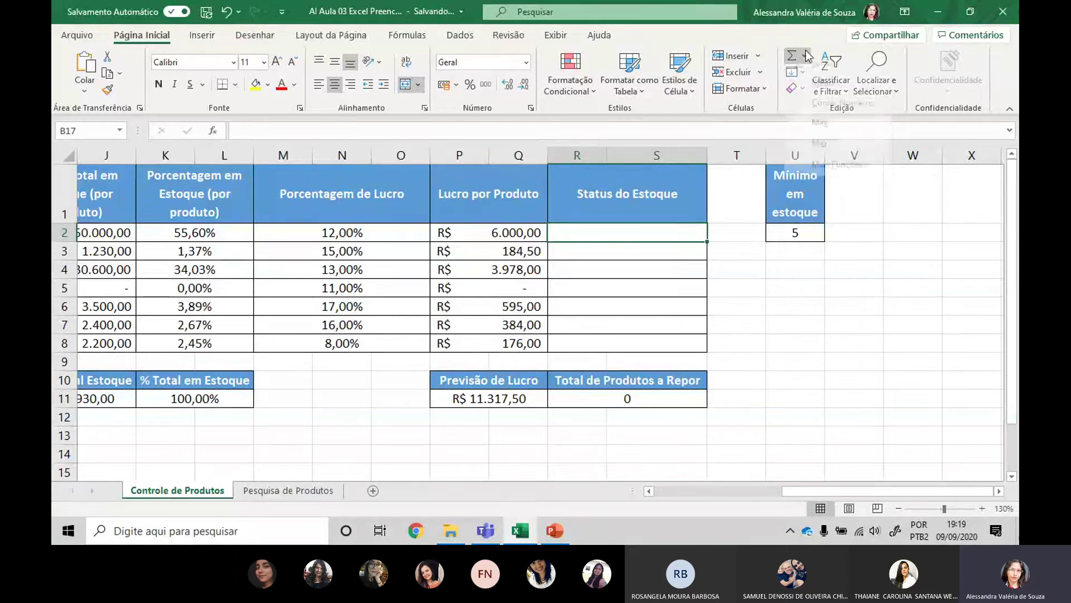
pyautogui.click(662, 233)
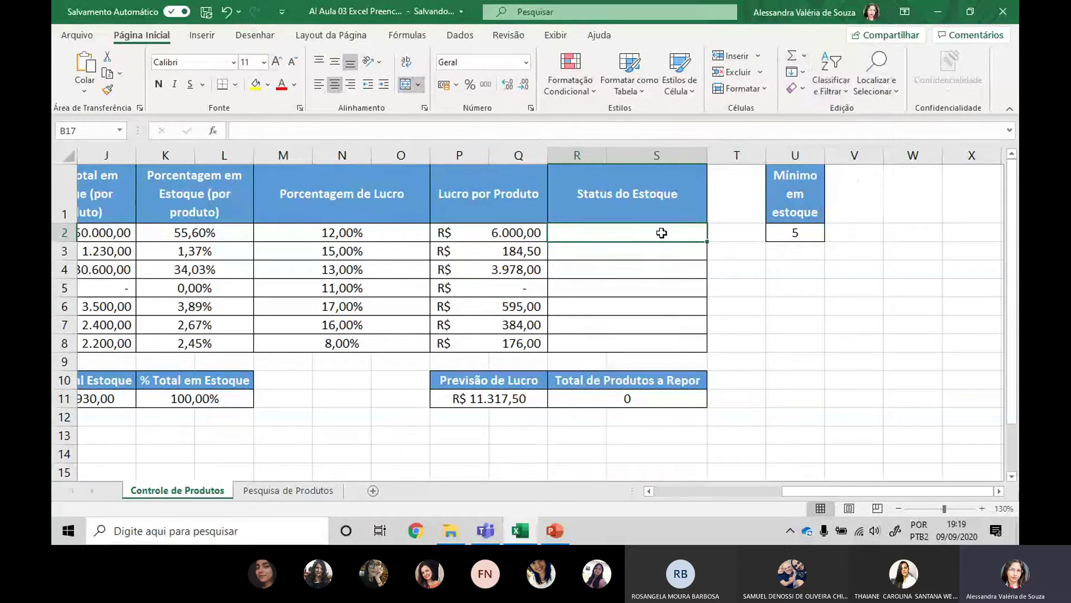
pyautogui.click(807, 54)
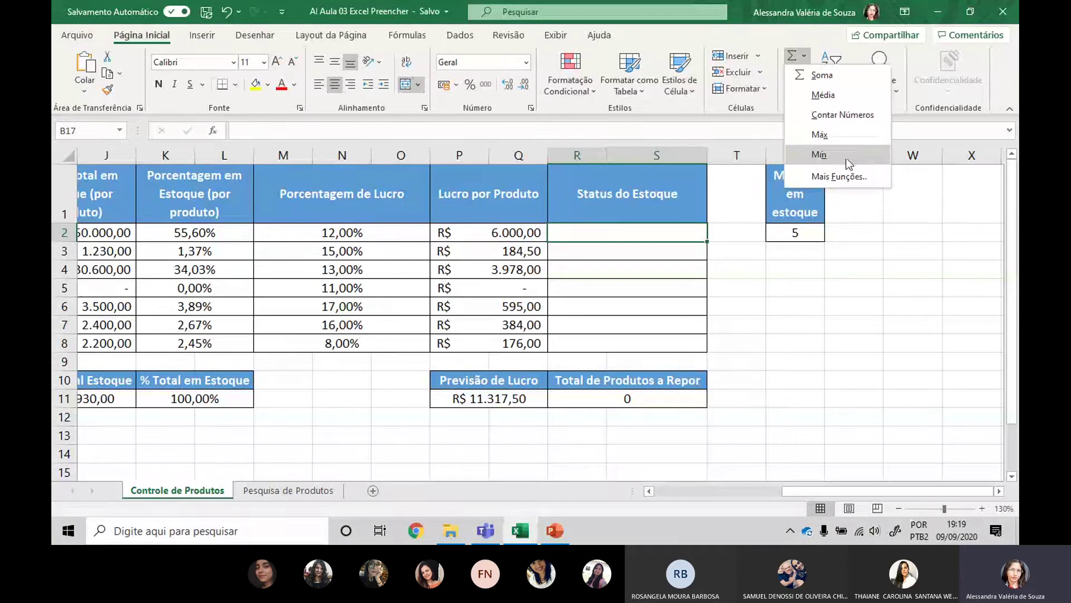
pyautogui.click(857, 177)
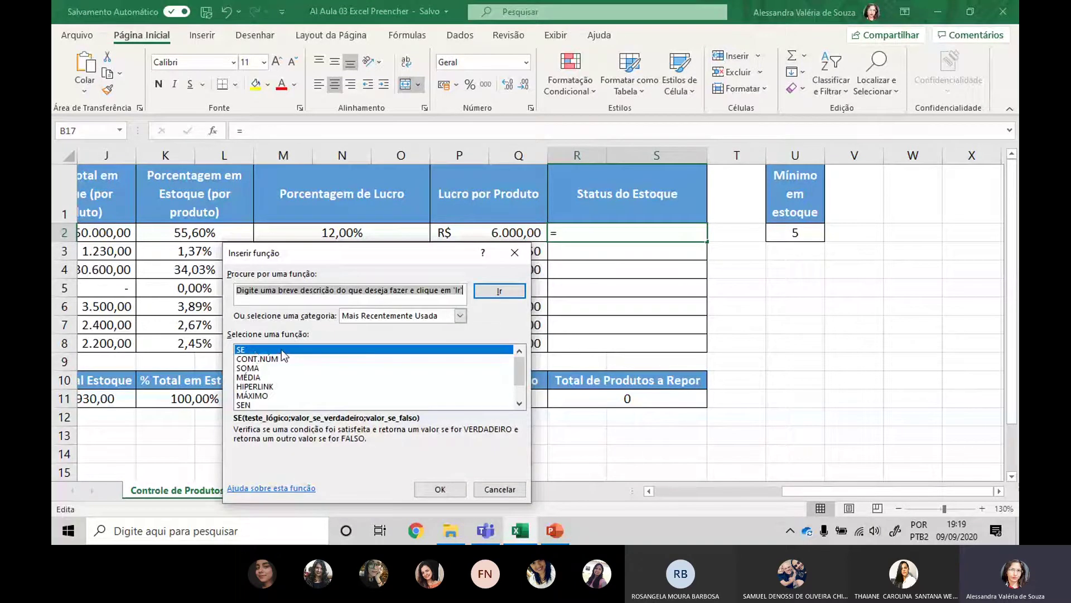
pyautogui.click(460, 316)
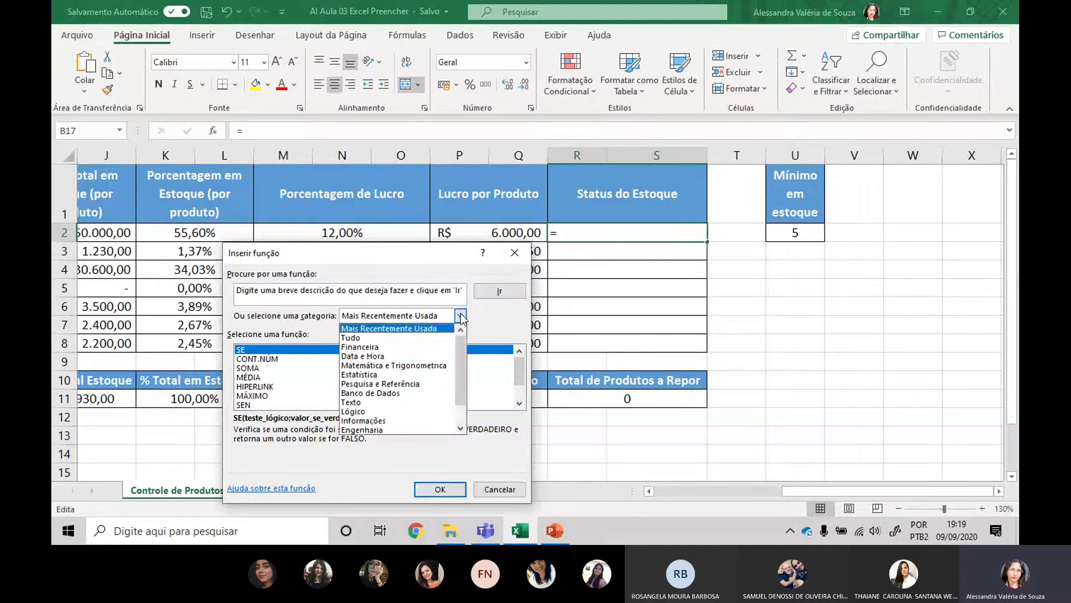
pyautogui.click(416, 411)
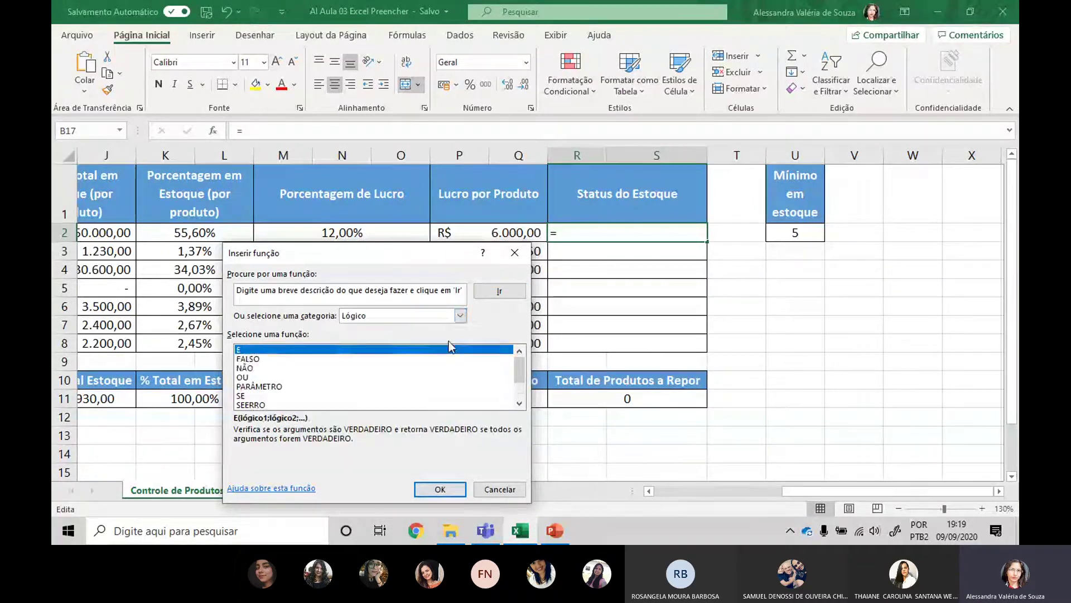
pyautogui.scroll(-1, 448, 346)
pyautogui.click(410, 316)
pyautogui.click(434, 317)
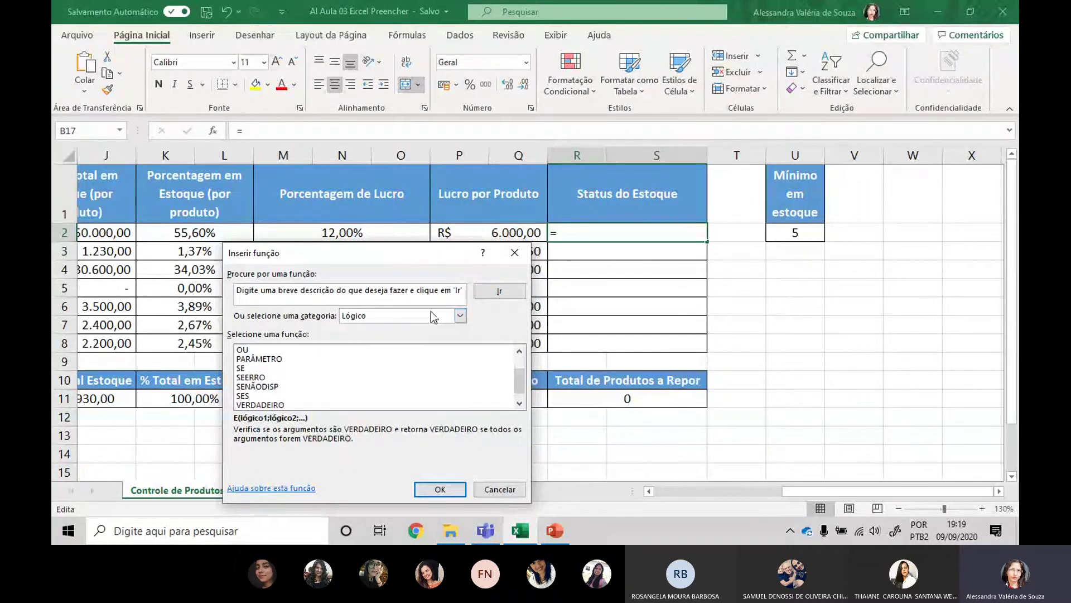
pyautogui.click(432, 369)
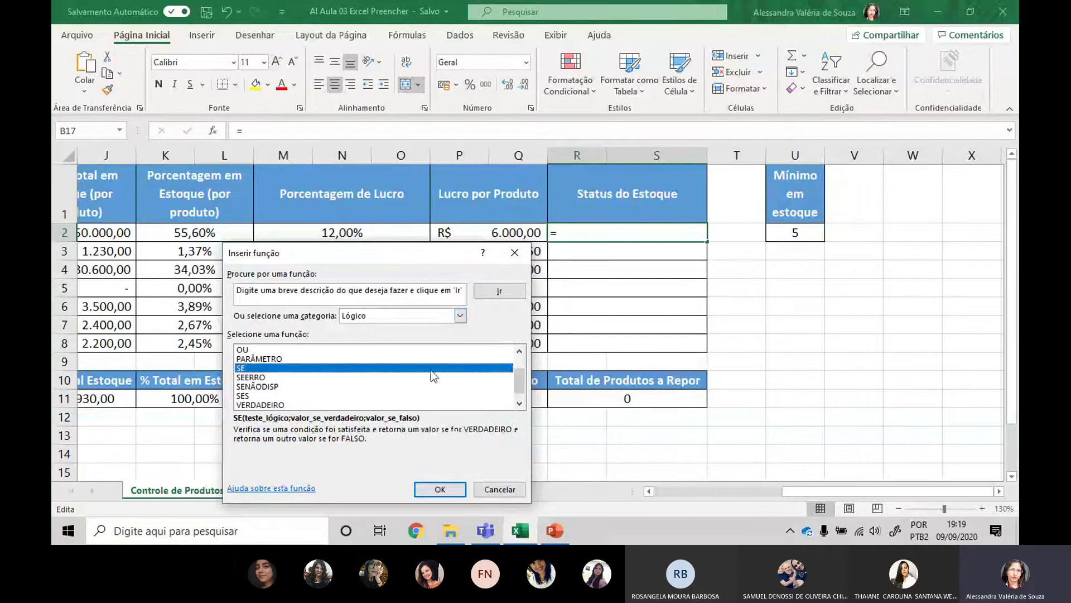
pyautogui.click(438, 488)
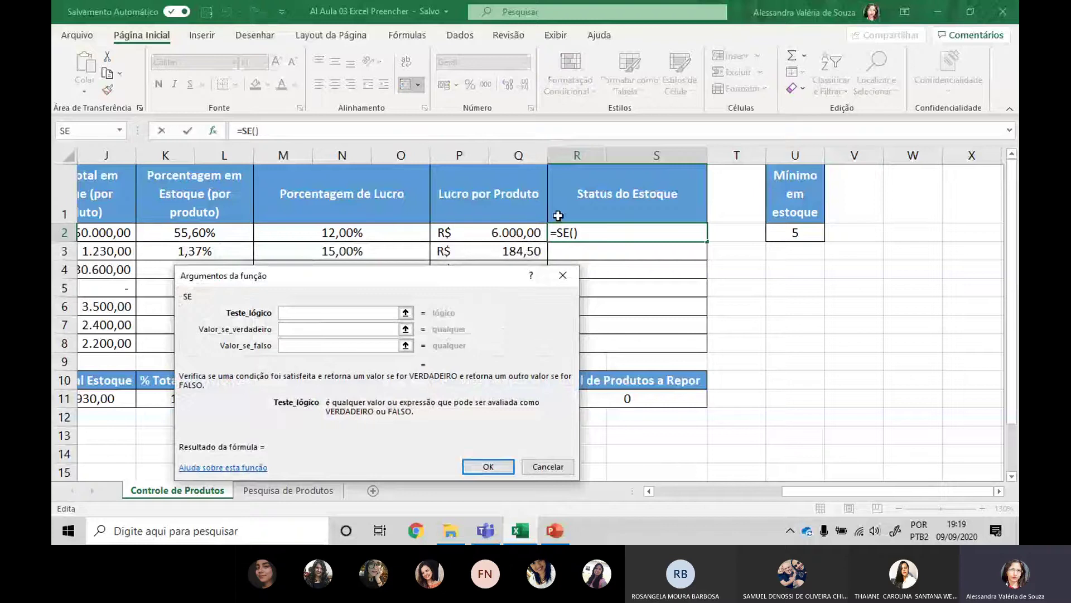
# Set the SE function's logical test to G2>U2, comparing Geladeira's stock with the minimum stock.
pyautogui.moveTo(337, 277); pyautogui.dragTo(658, 243)
pyautogui.click(648, 491)
pyautogui.click(648, 491)
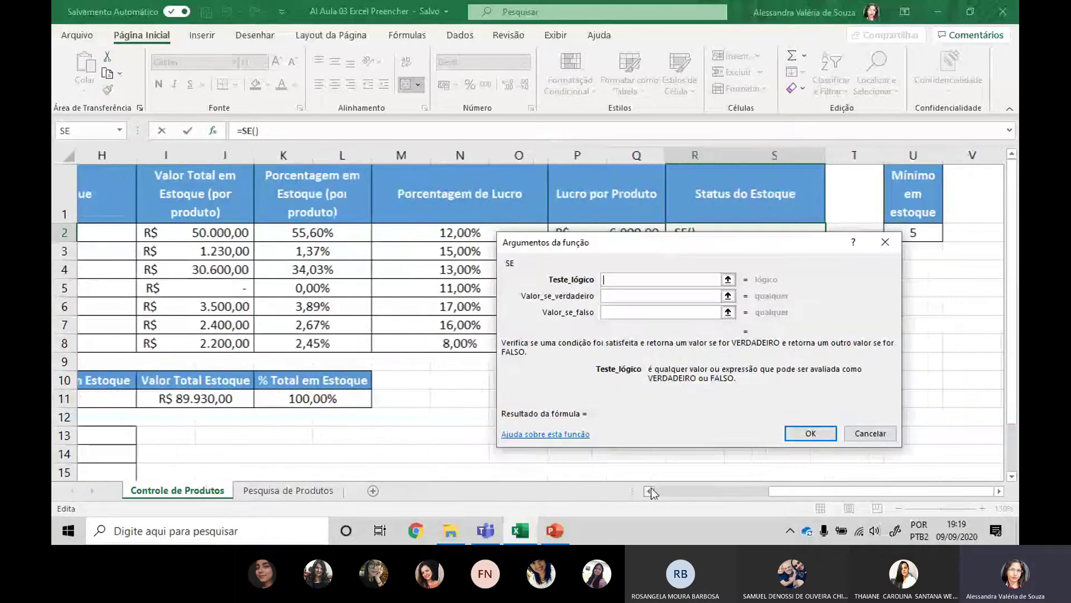
pyautogui.click(648, 491)
pyautogui.click(288, 233)
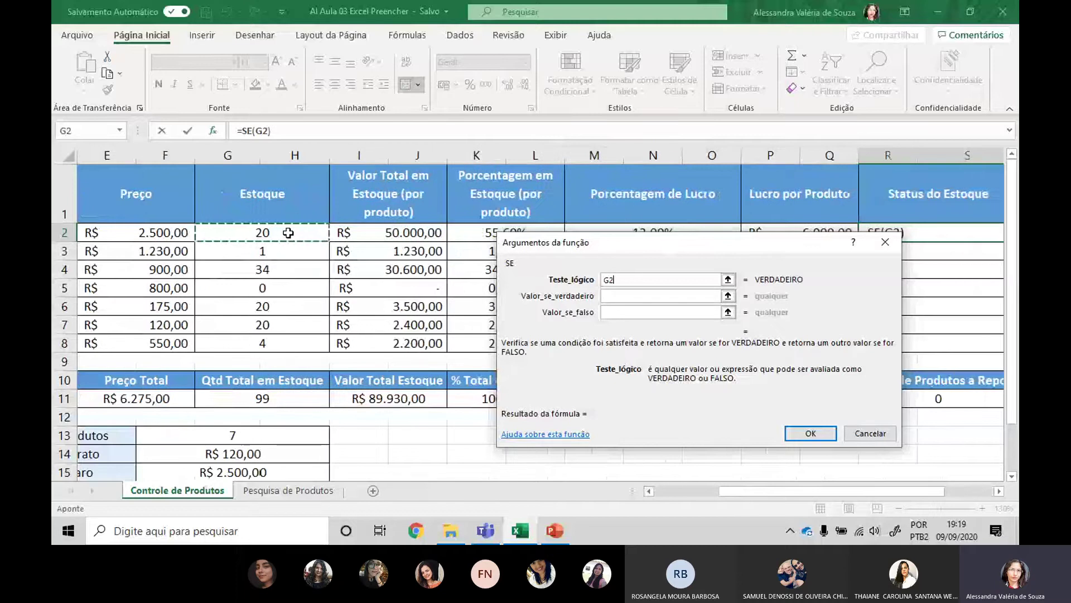
pyautogui.click(999, 491)
pyautogui.click(998, 492)
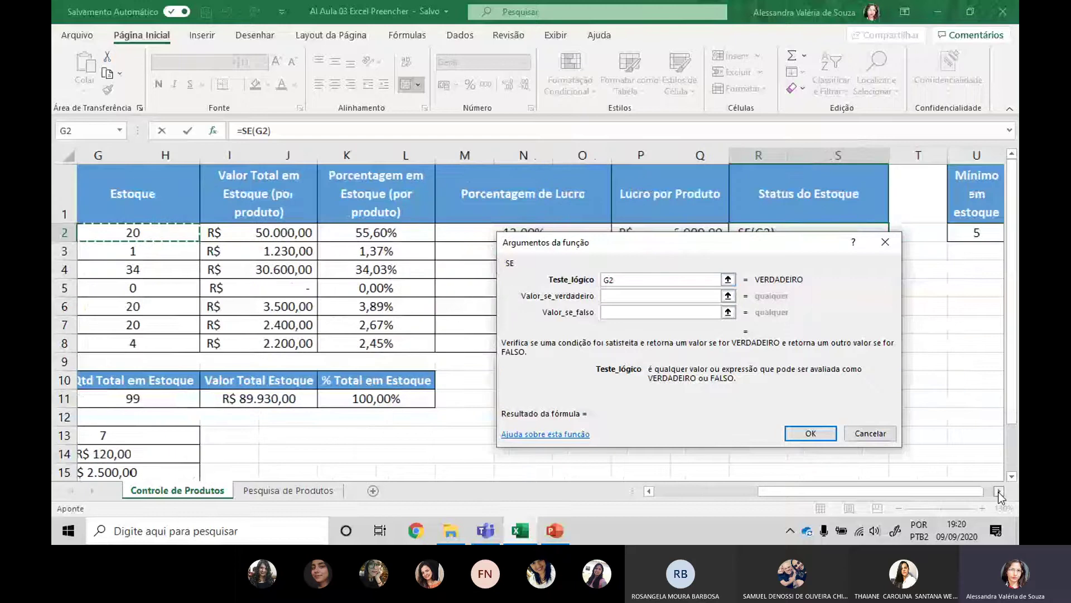
pyautogui.click(999, 492)
pyautogui.click(998, 492)
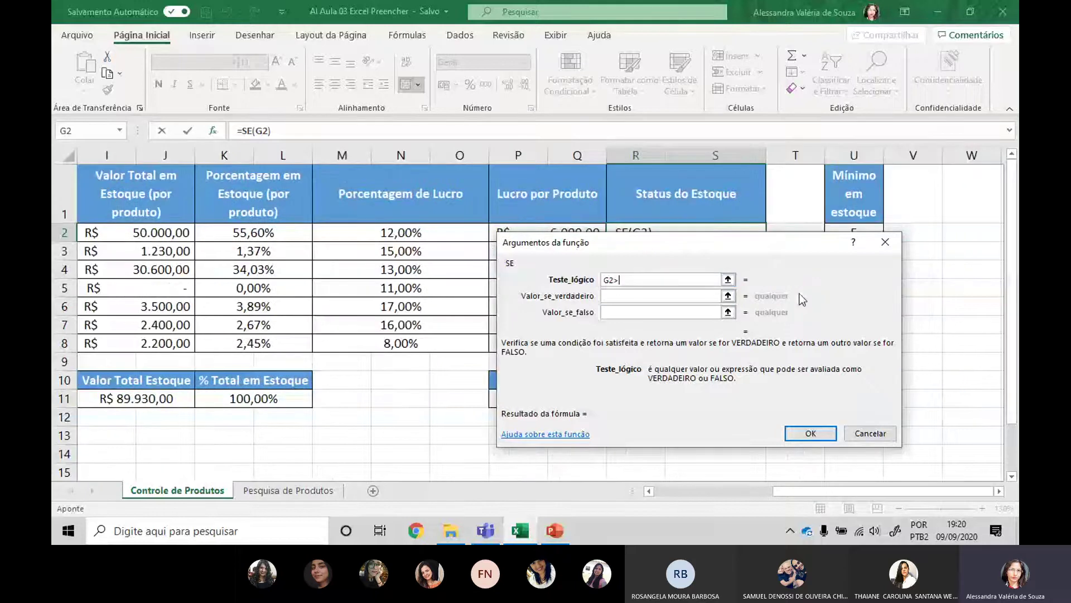
pyautogui.write('>')
pyautogui.click(854, 228)
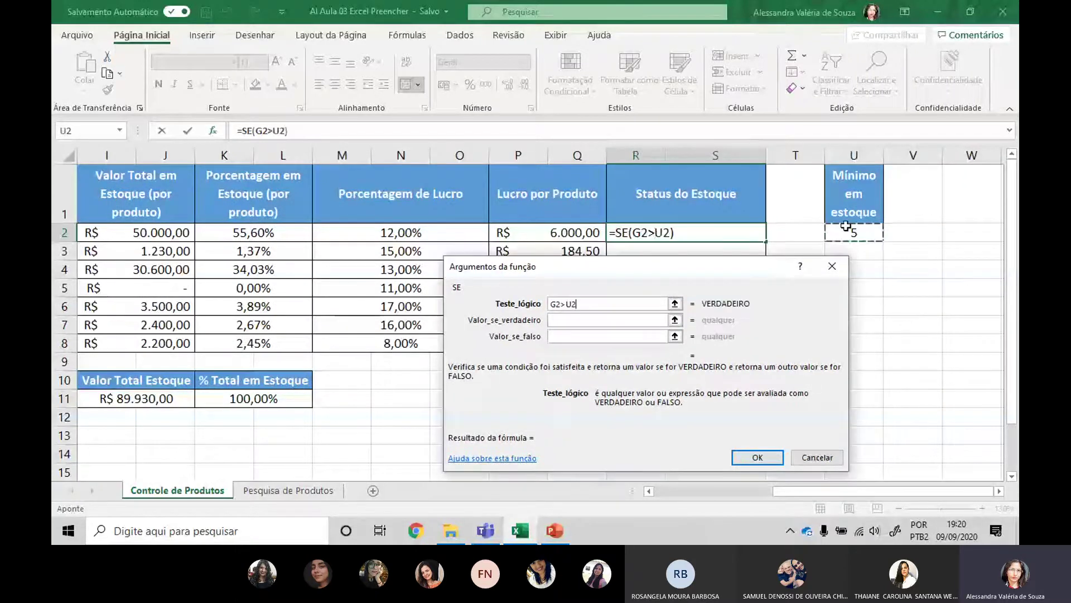
pyautogui.click(609, 321)
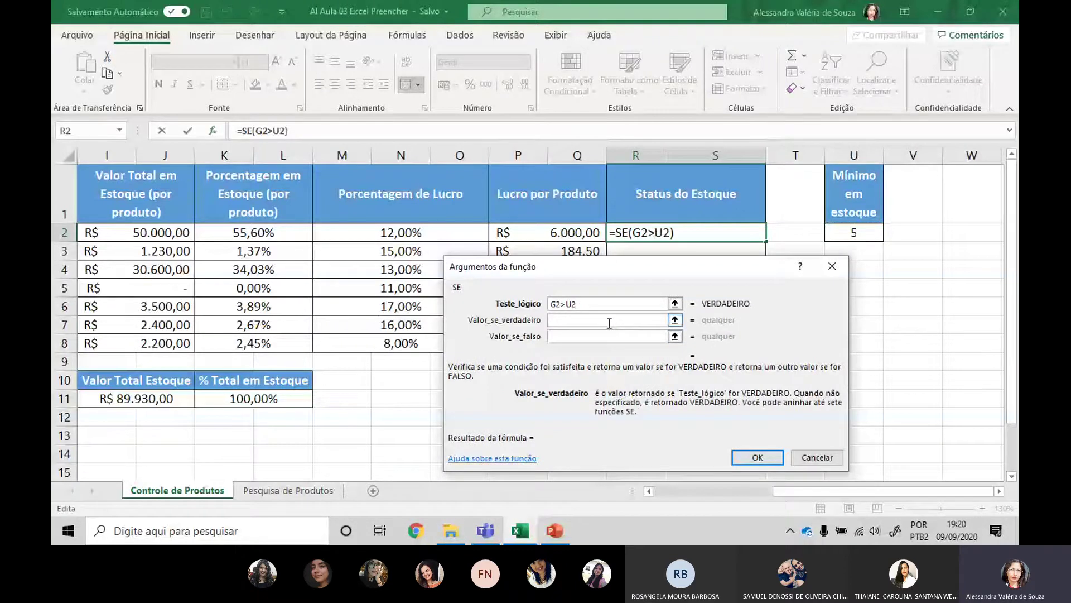
pyautogui.click(566, 304)
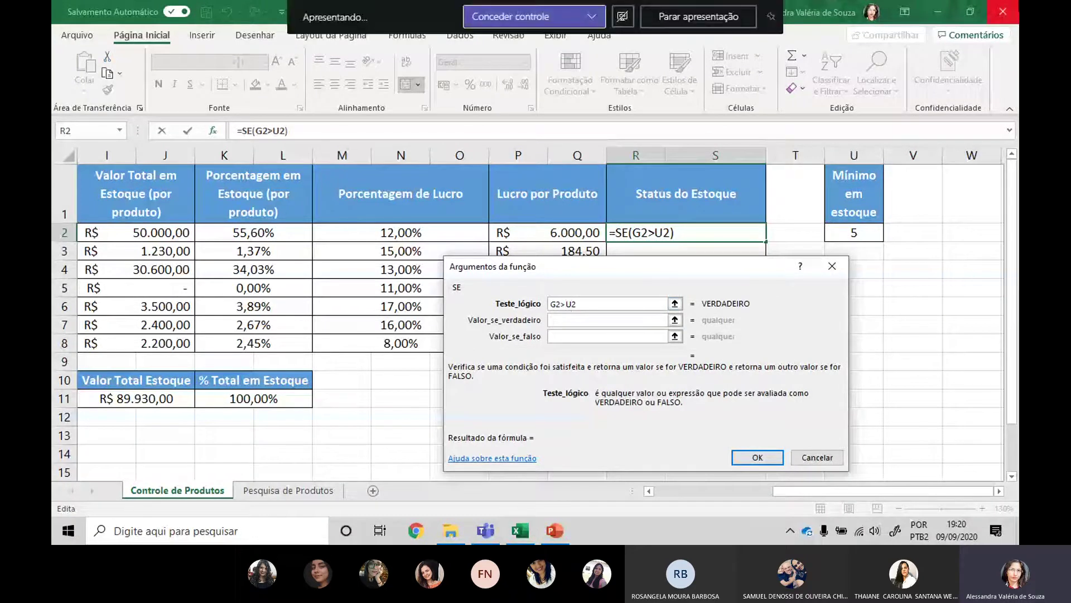
# Change the SE function's logical test to G2<U2, returning "repor" when true and "ok" when false.
pyautogui.press('BackSpace')
pyautogui.write('<')
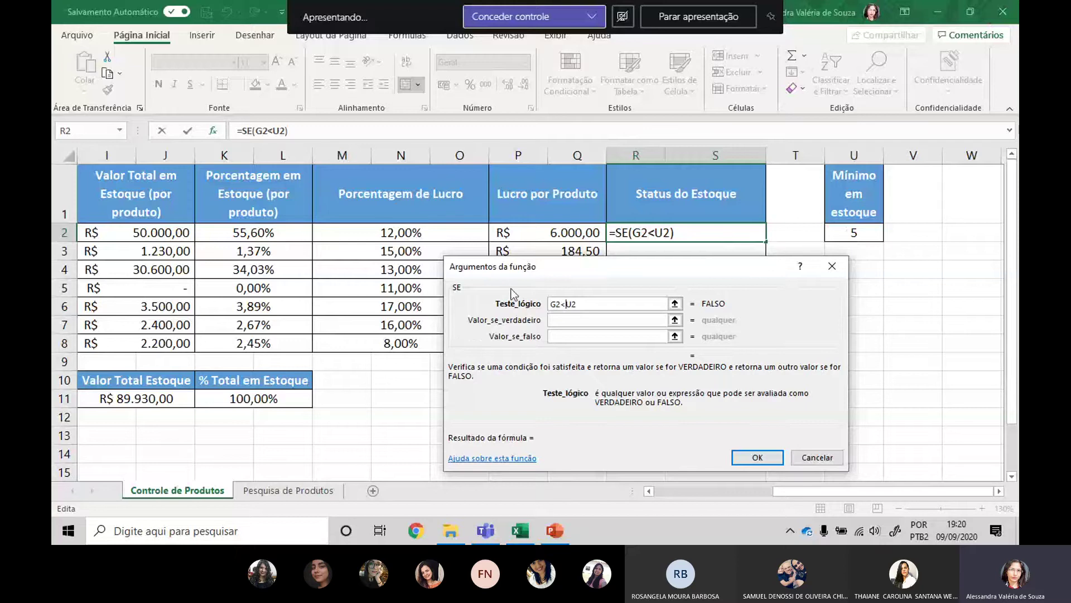
pyautogui.click(562, 319)
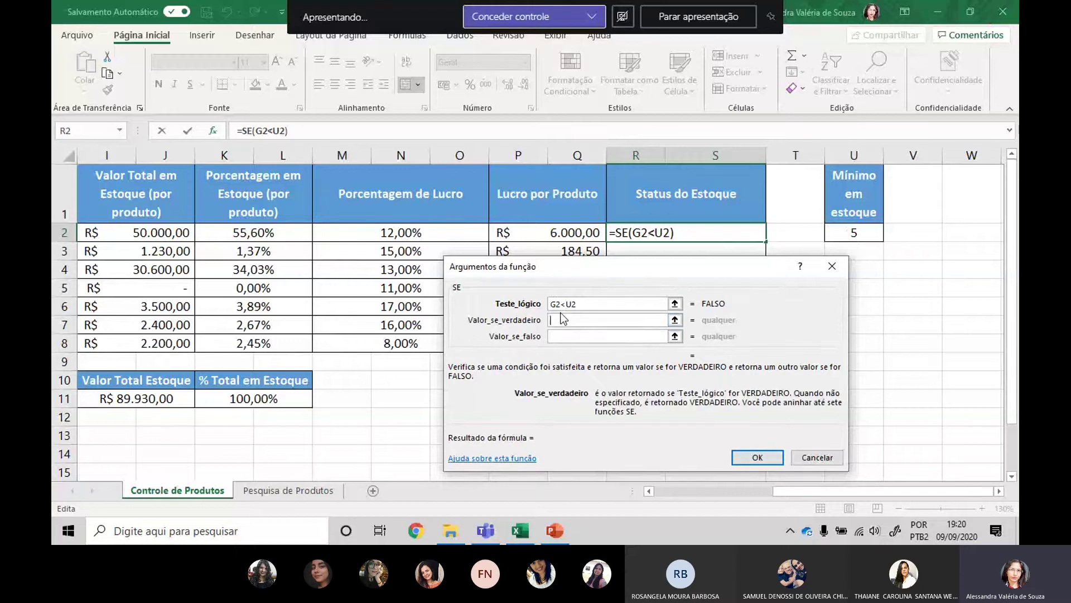
pyautogui.write('repor')
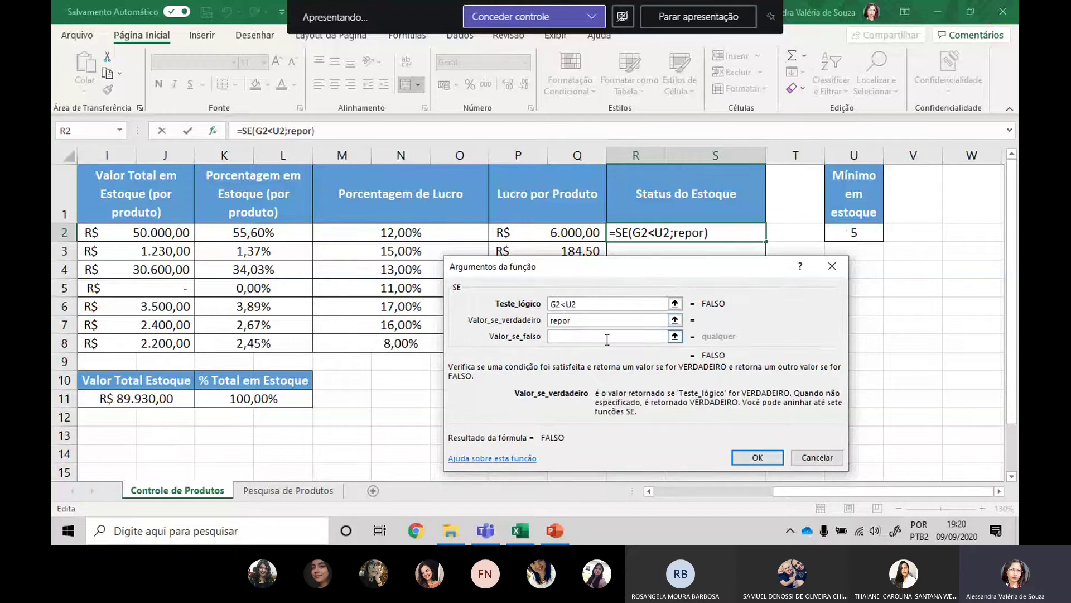
pyautogui.click(594, 336)
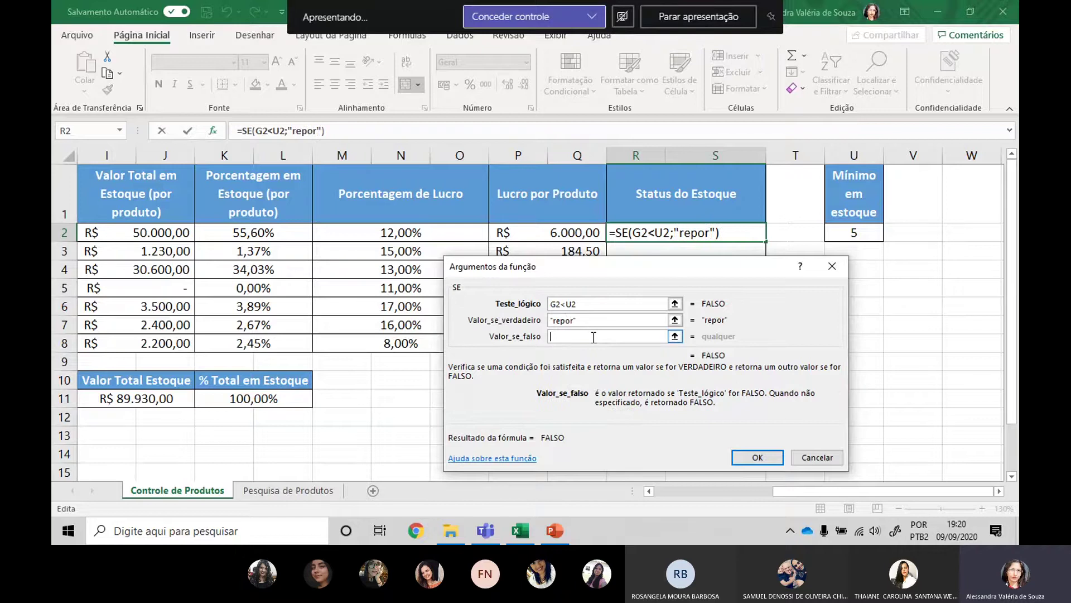
pyautogui.write('ok')
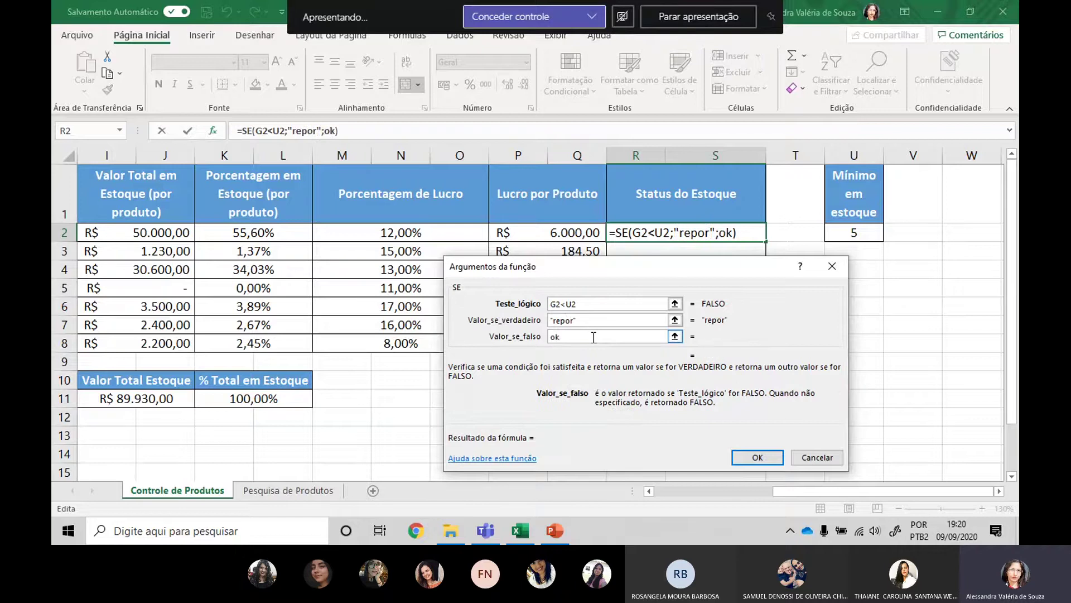
# Lock the minimum stock reference as $U$2 in the SE function and fill Geladeira's Status do Estoque formula down to Freezer.
pyautogui.click(607, 322)
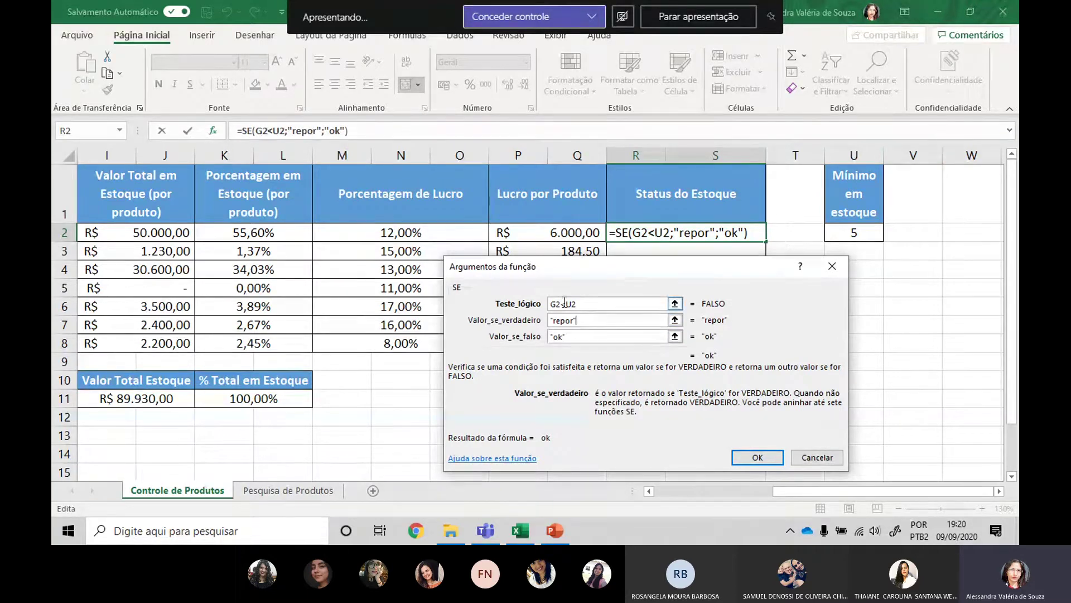
pyautogui.moveTo(565, 303); pyautogui.dragTo(577, 307)
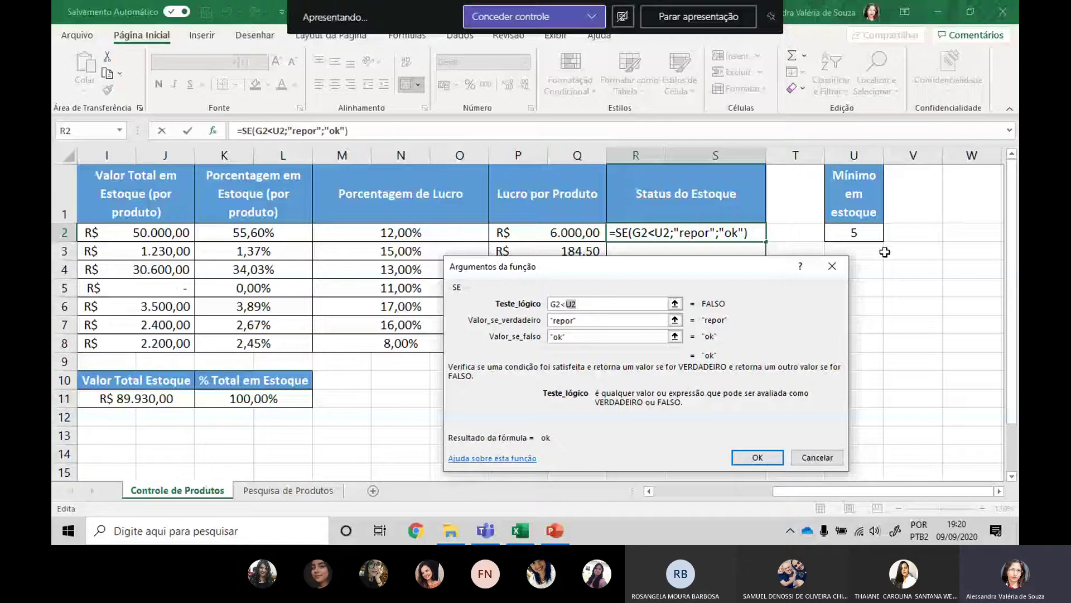
pyautogui.press('F4')
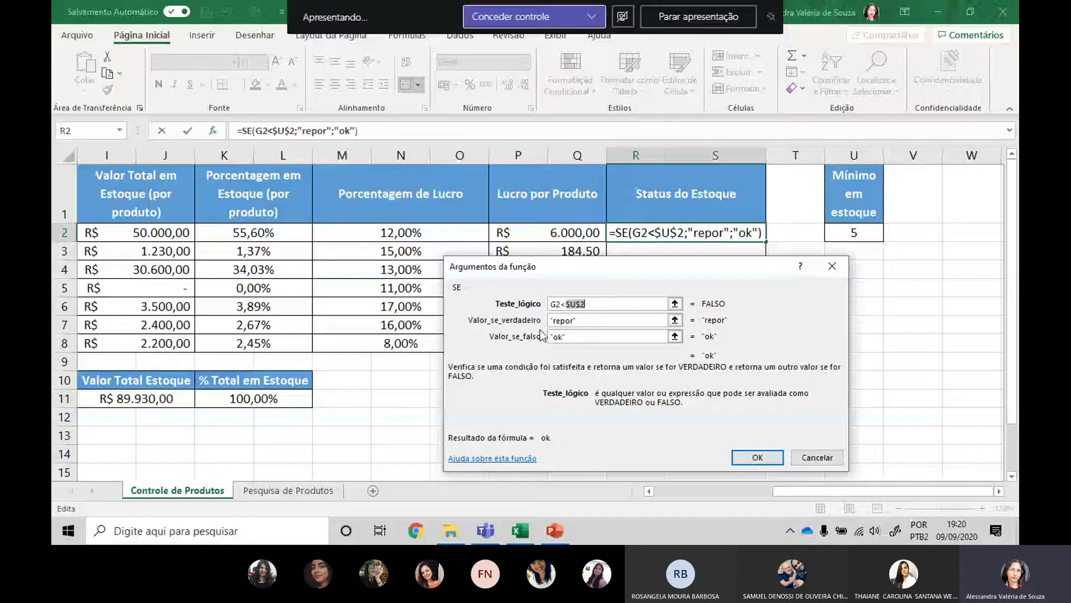
pyautogui.click(567, 303)
pyautogui.click(757, 457)
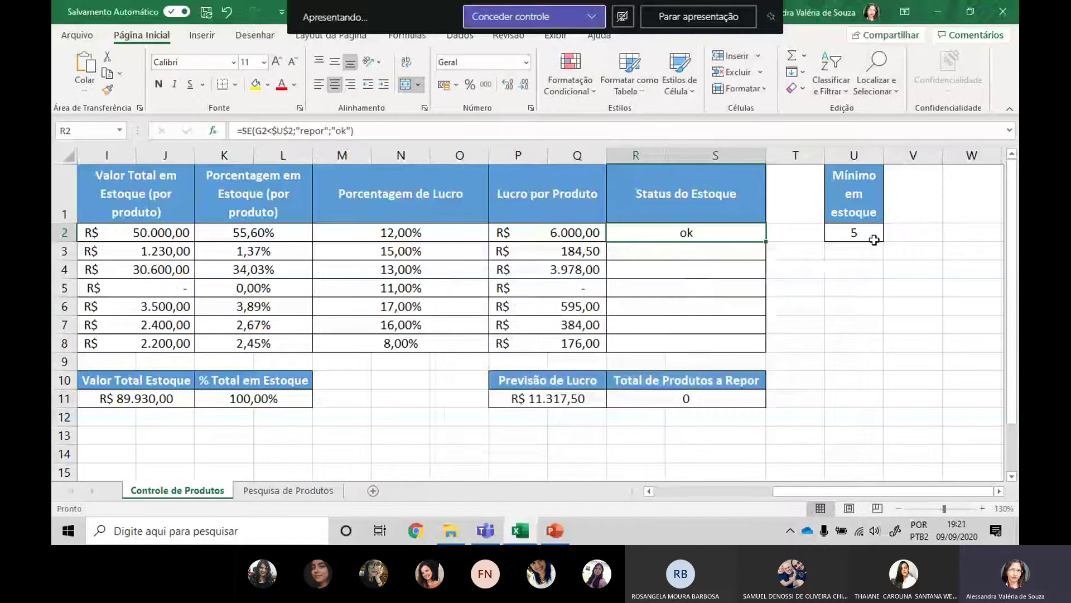
pyautogui.moveTo(765, 242); pyautogui.dragTo(760, 362)
# Examine the cell references in the Status do Estoque formulas for the products from Geladeira to Cafeteira.
pyautogui.click(684, 251)
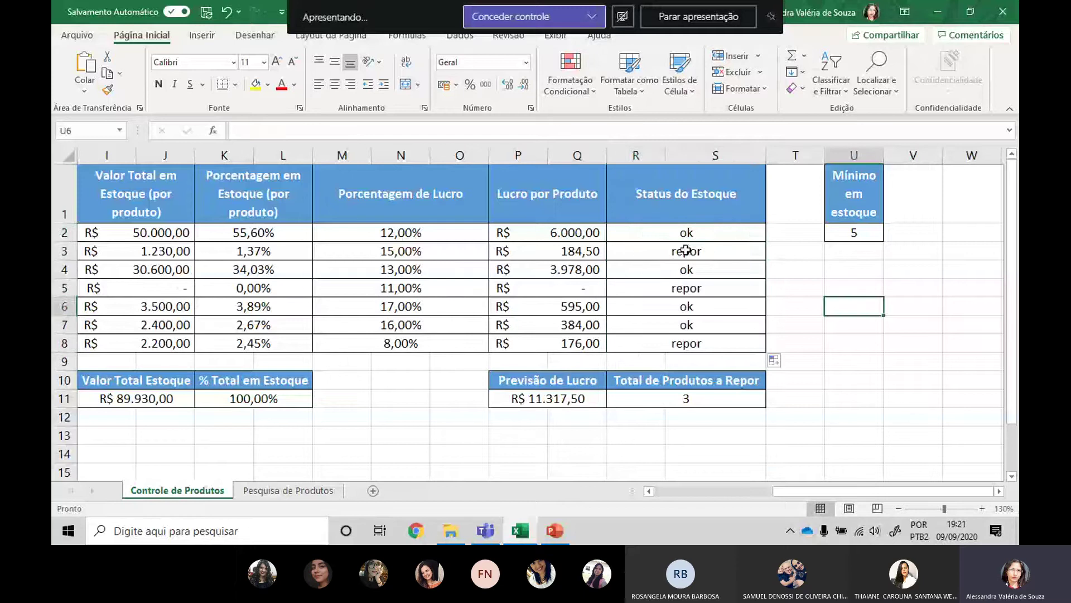
pyautogui.doubleClick(684, 251)
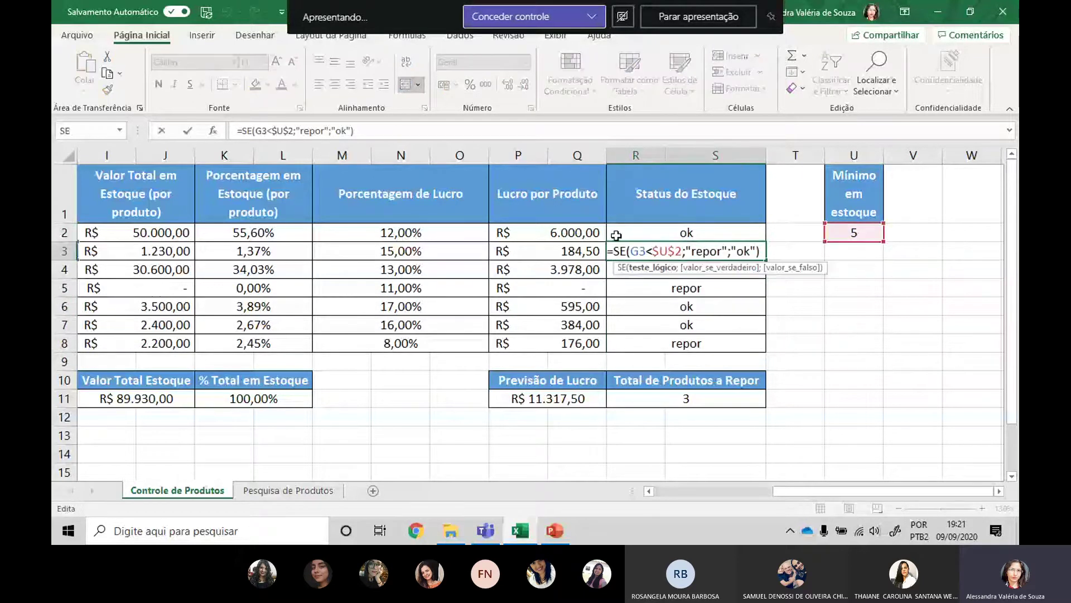
pyautogui.press('Escape')
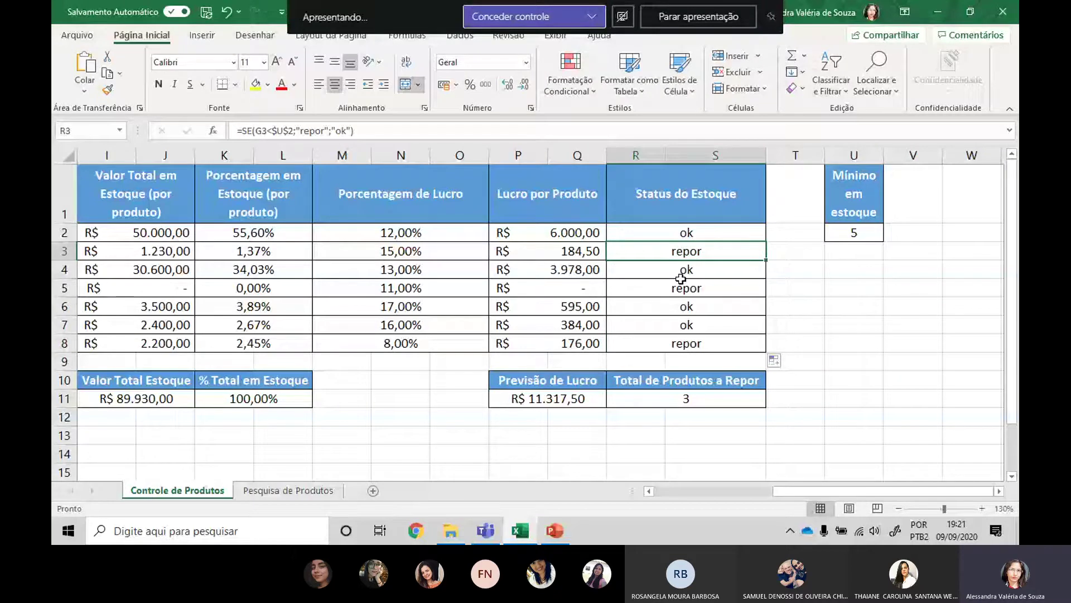
pyautogui.doubleClick(681, 285)
pyautogui.press('Escape')
pyautogui.doubleClick(680, 306)
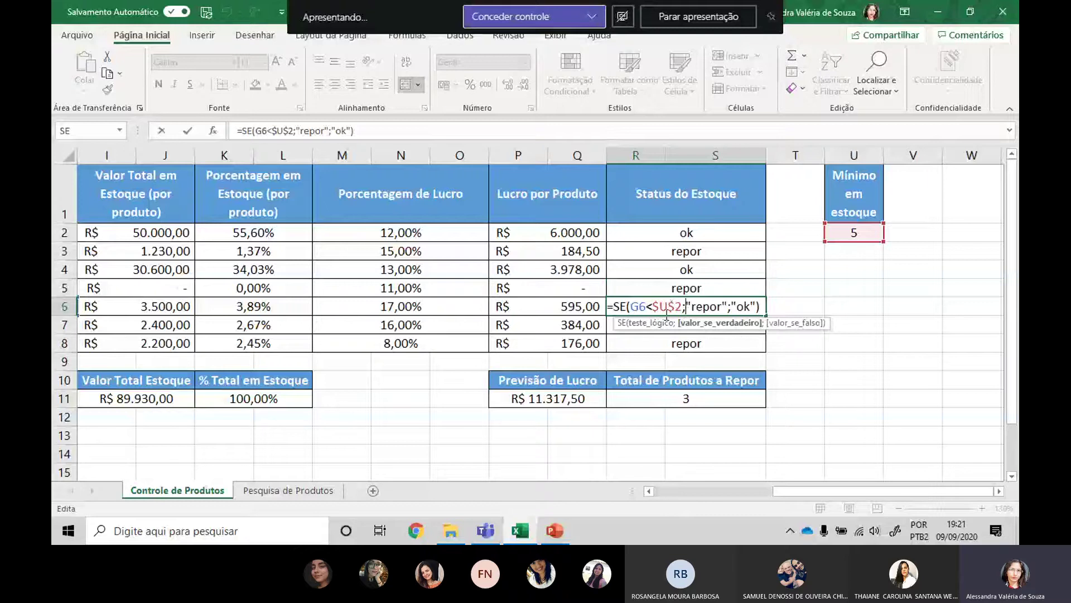
pyautogui.press('Escape')
pyautogui.doubleClick(676, 288)
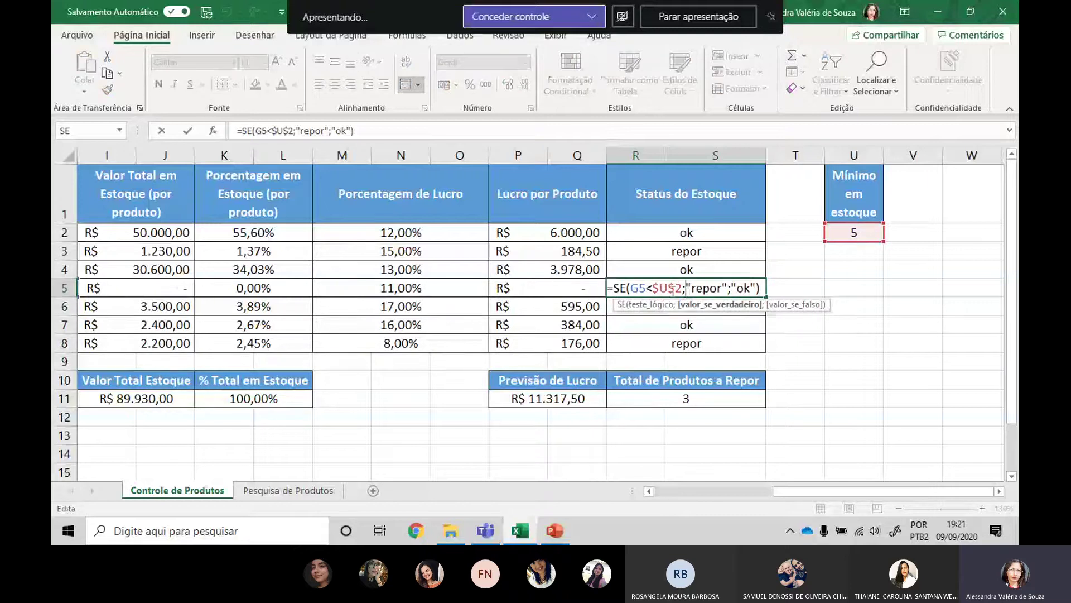
pyautogui.press('Escape')
pyautogui.doubleClick(687, 270)
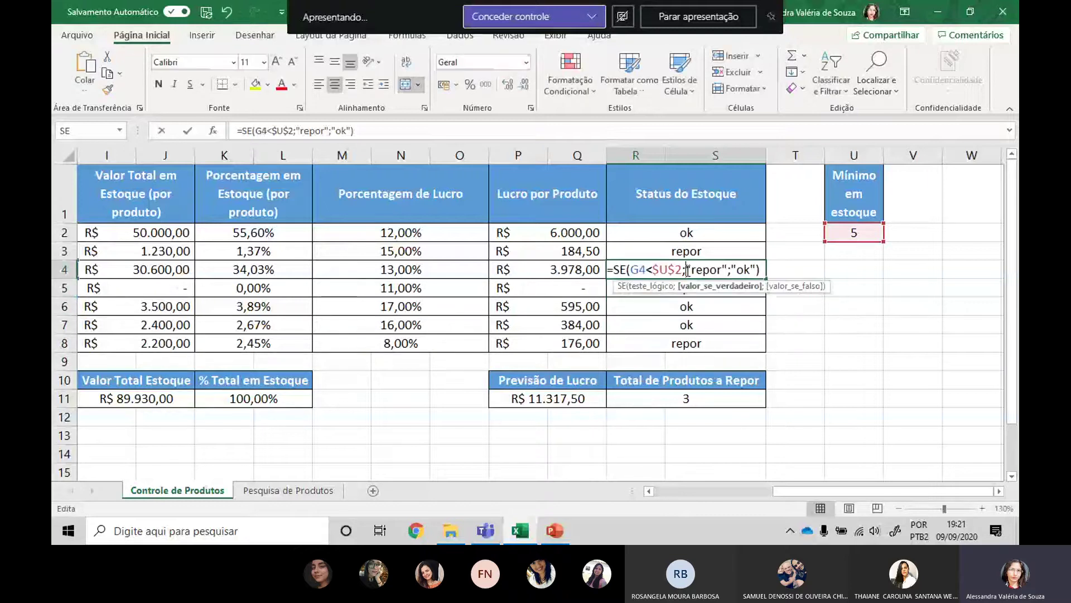
pyautogui.press('Escape')
pyautogui.doubleClick(717, 250)
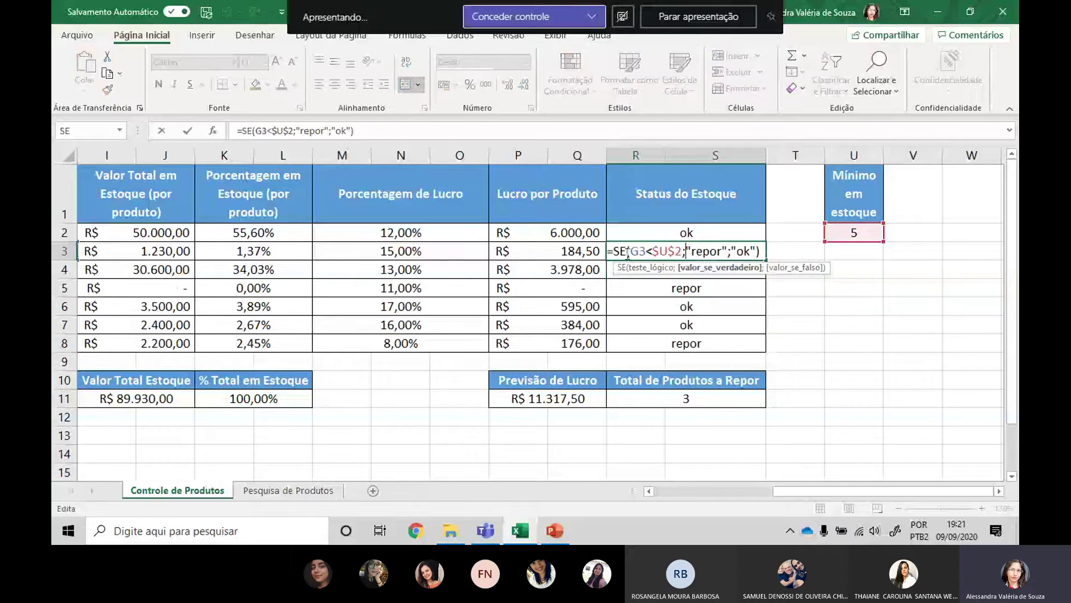
pyautogui.press('Escape')
pyautogui.doubleClick(703, 232)
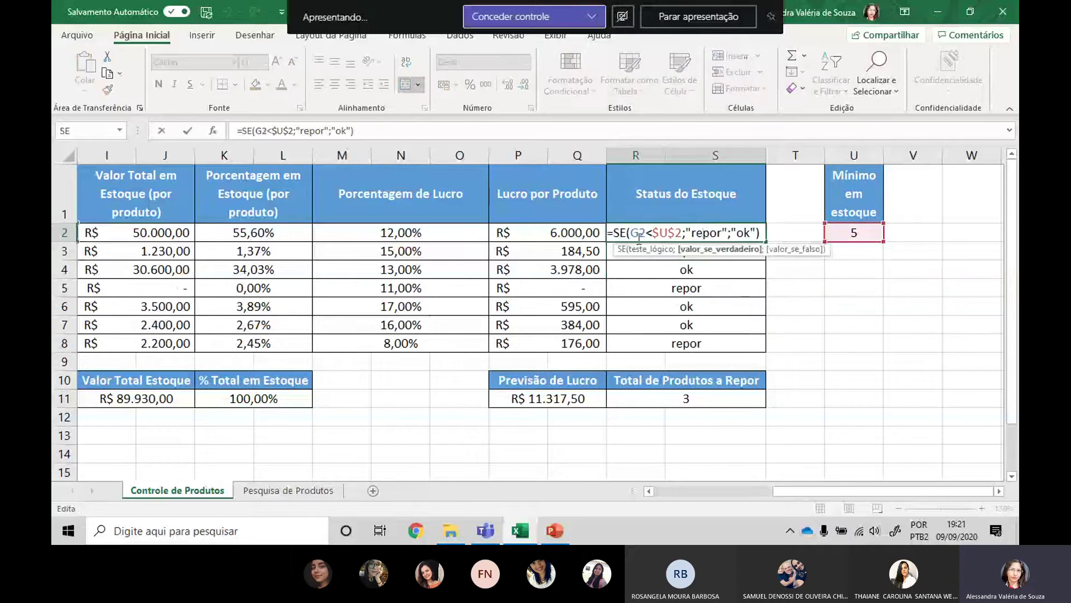
pyautogui.press('Escape')
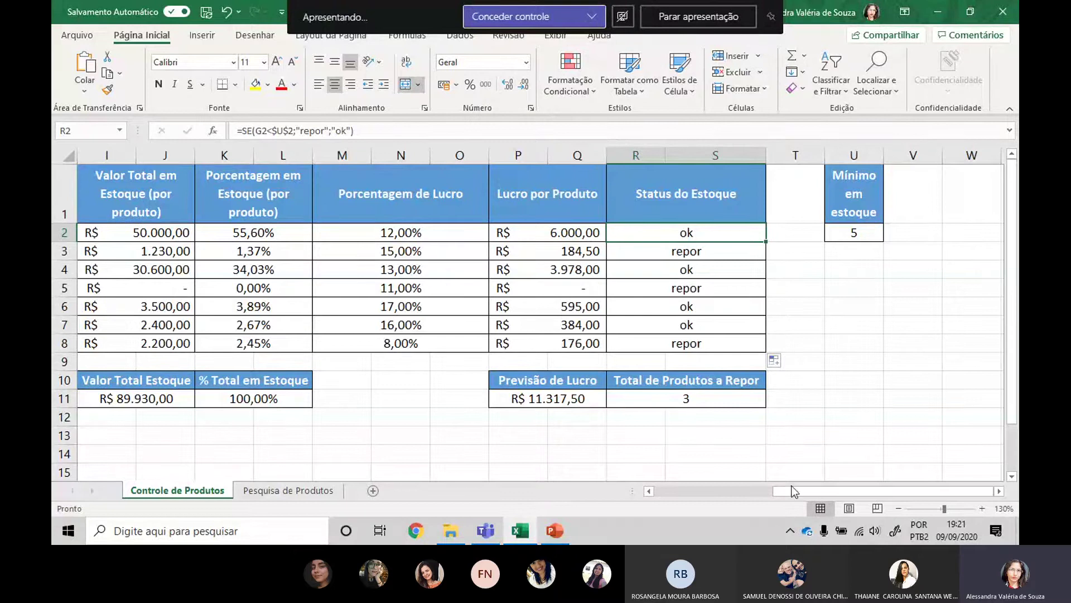
# Review the Estoque quantities of all products from Geladeira to Freezer against the Mínimo em estoque value.
pyautogui.moveTo(794, 491); pyautogui.dragTo(727, 494)
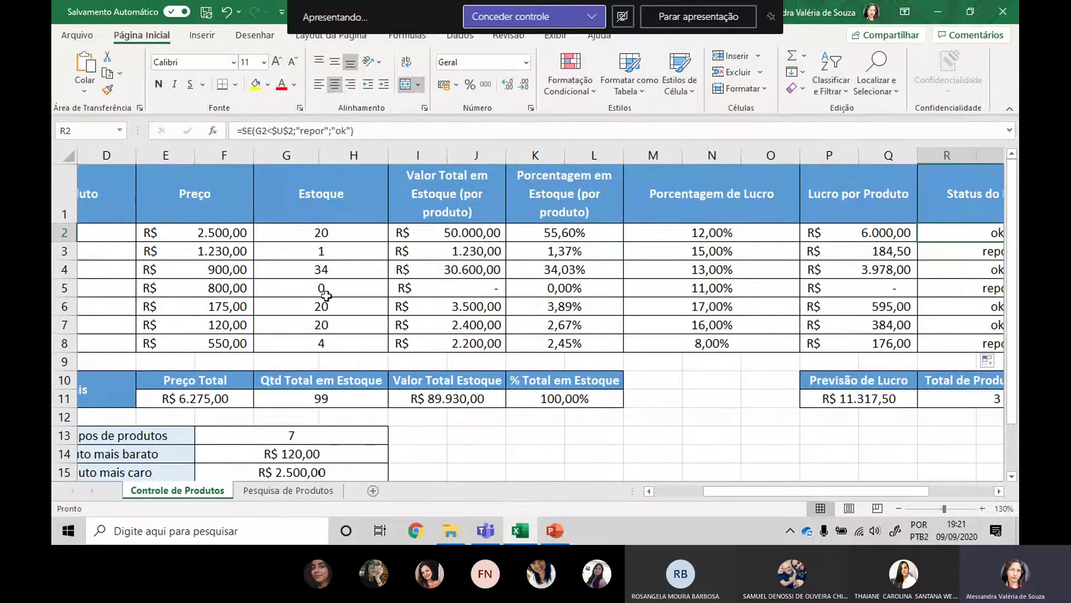
pyautogui.moveTo(342, 237); pyautogui.dragTo(335, 344)
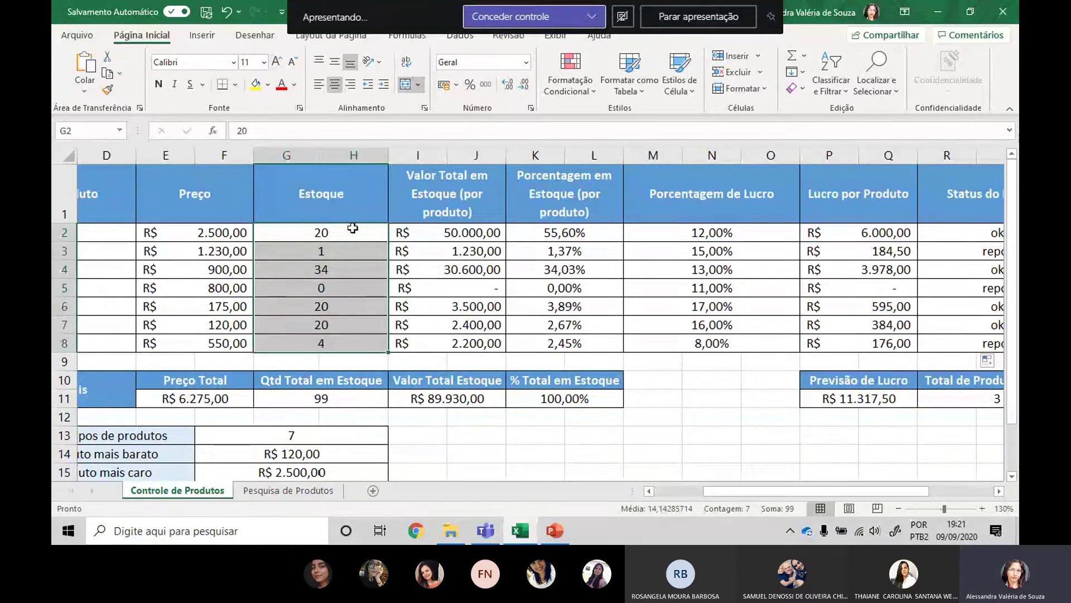
pyautogui.click(353, 227)
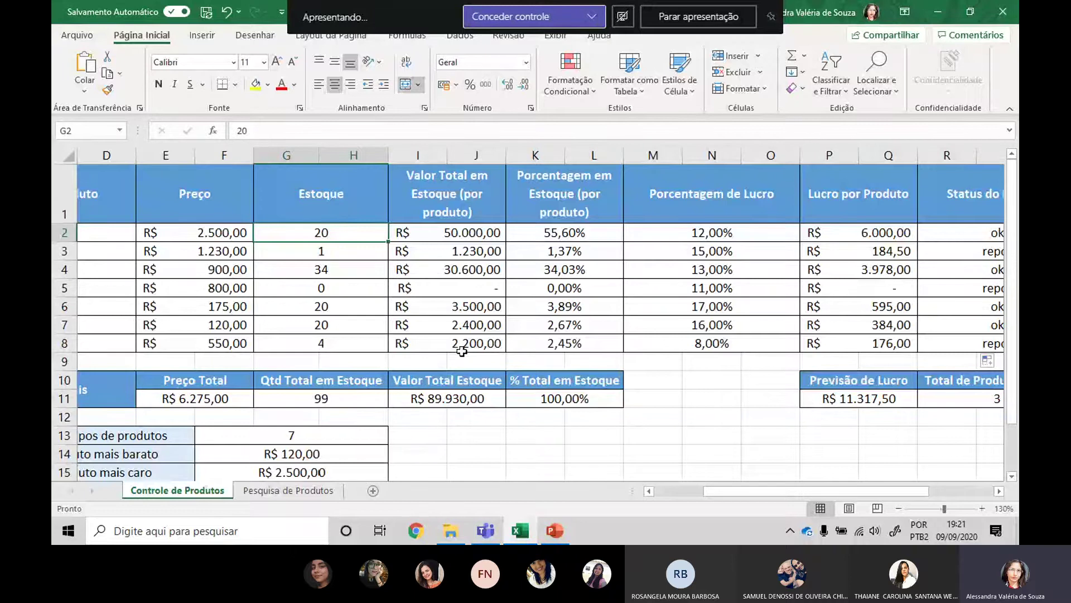
pyautogui.click(999, 491)
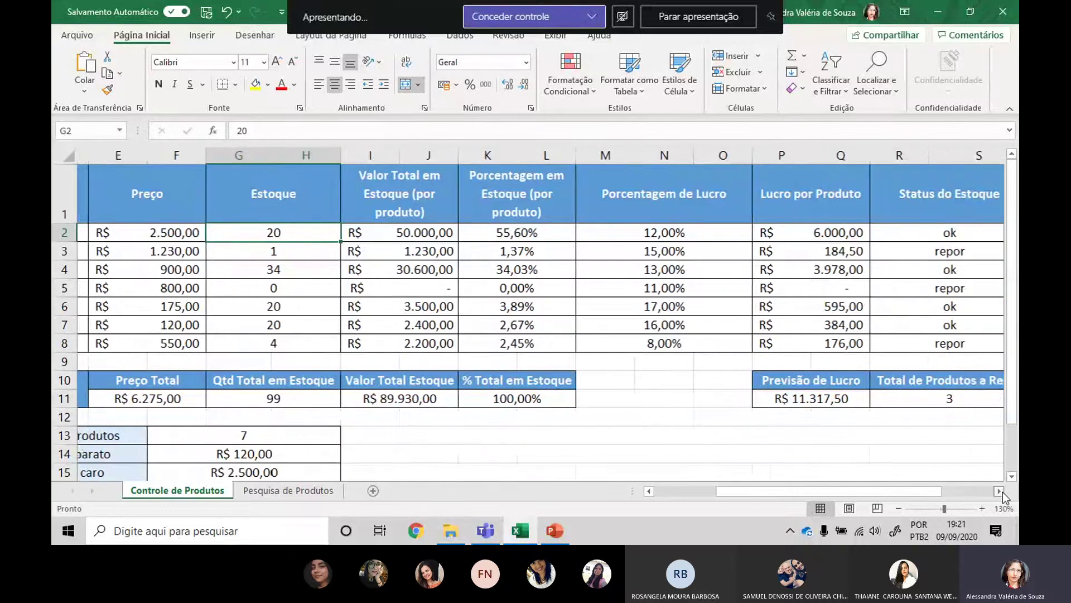
pyautogui.click(999, 491)
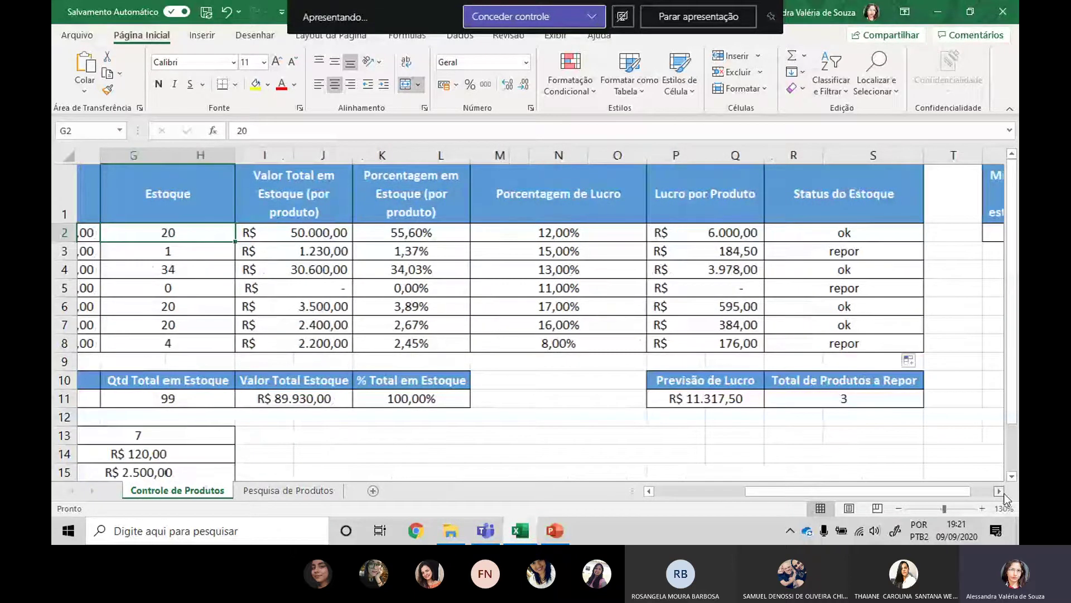
pyautogui.click(1000, 491)
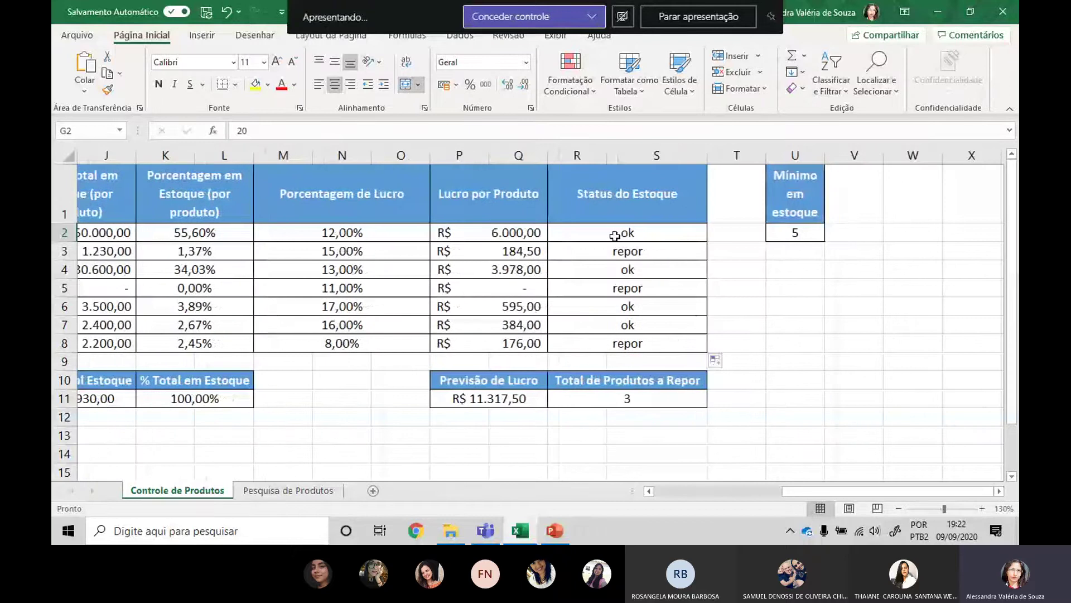
# Check the Status do Estoque results of Máquina de lavar, Fogão and Freezer against their stock quantities.
pyautogui.click(635, 248)
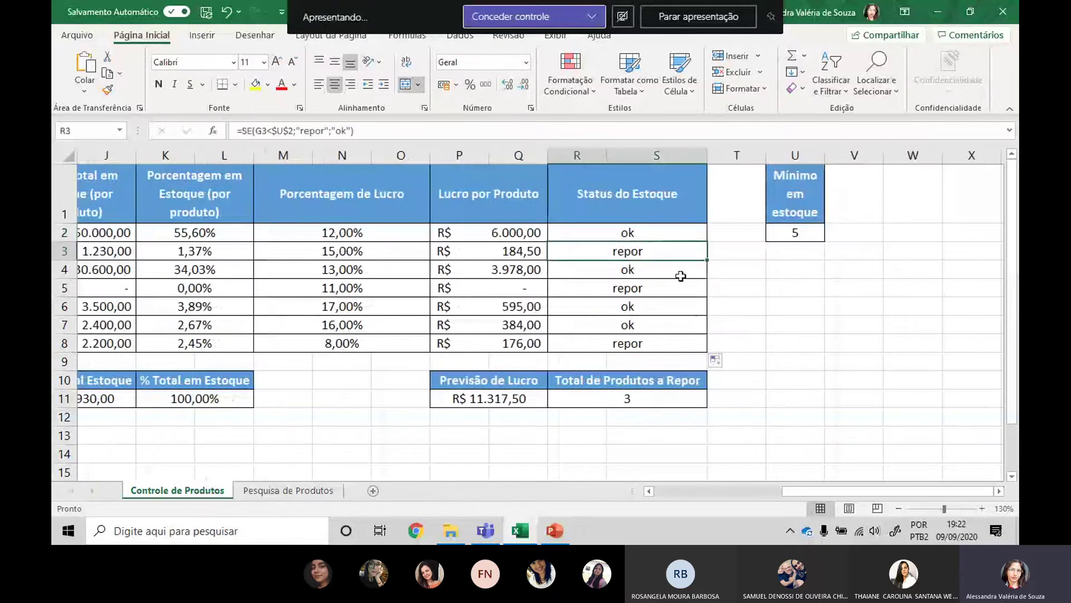
pyautogui.click(642, 281)
pyautogui.moveTo(609, 250); pyautogui.dragTo(135, 258)
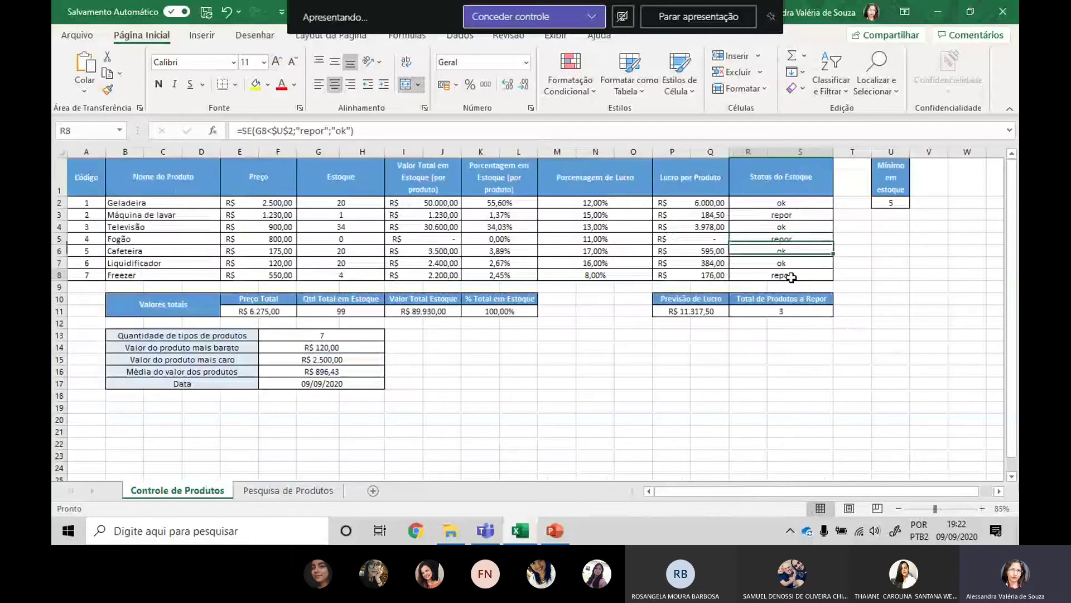
pyautogui.click(798, 276)
pyautogui.keyDown('ctrl'); pyautogui.scroll(1, 944, 283); pyautogui.keyUp('ctrl')
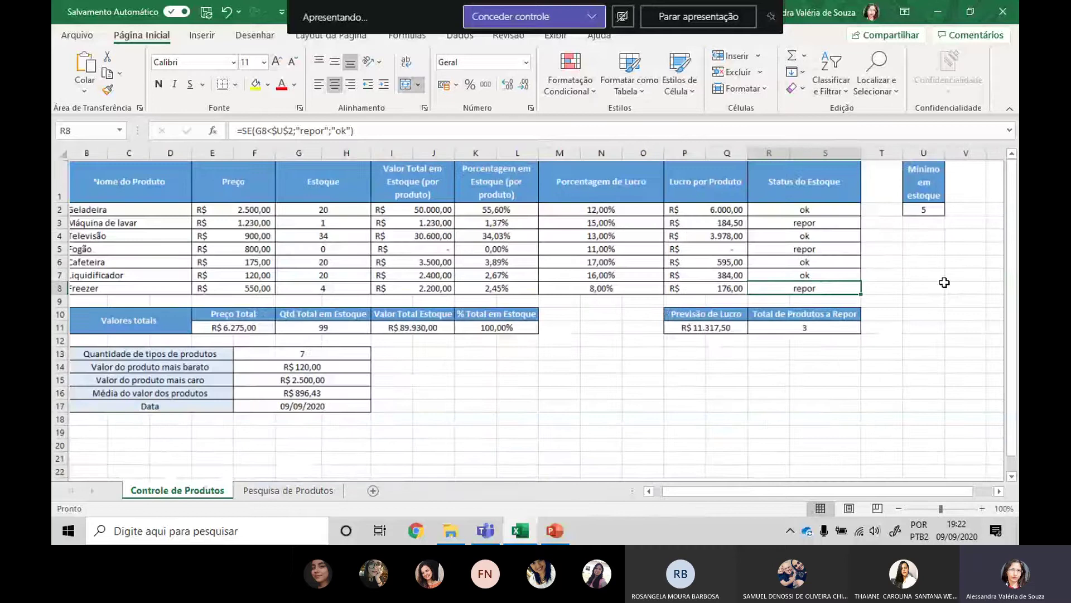
pyautogui.keyDown('ctrl'); pyautogui.scroll(3, 944, 282); pyautogui.keyUp('ctrl')
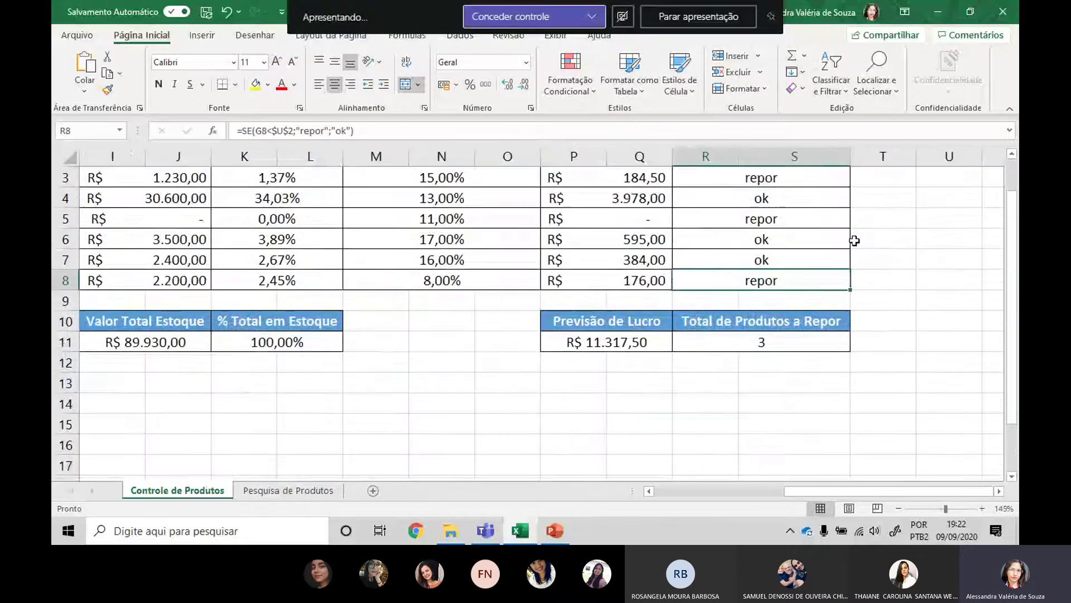
pyautogui.click(999, 491)
pyautogui.click(999, 491)
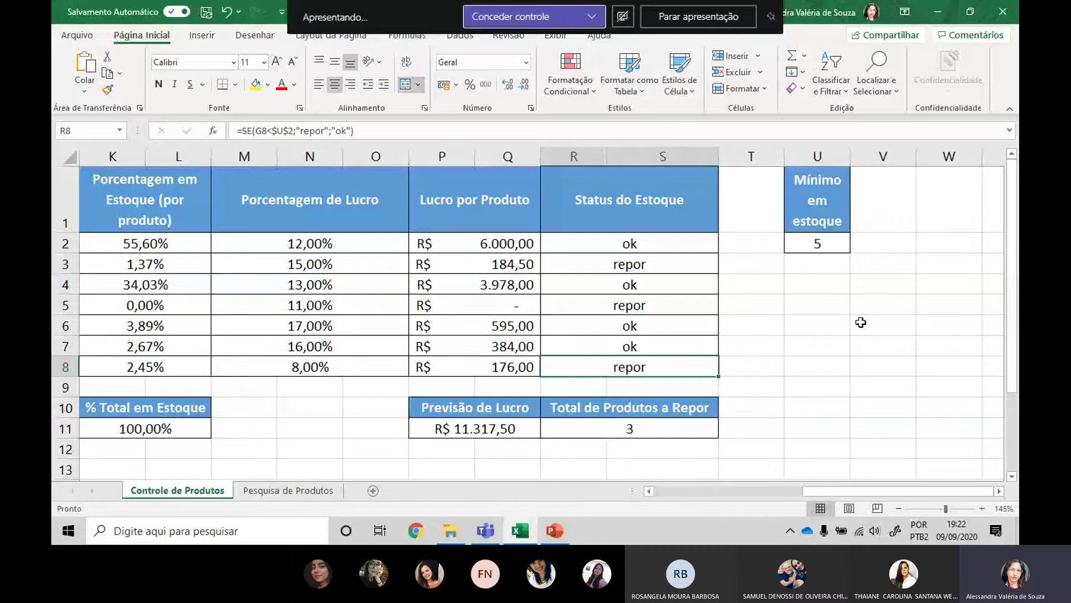
pyautogui.hotkey('alt', 'Tab')
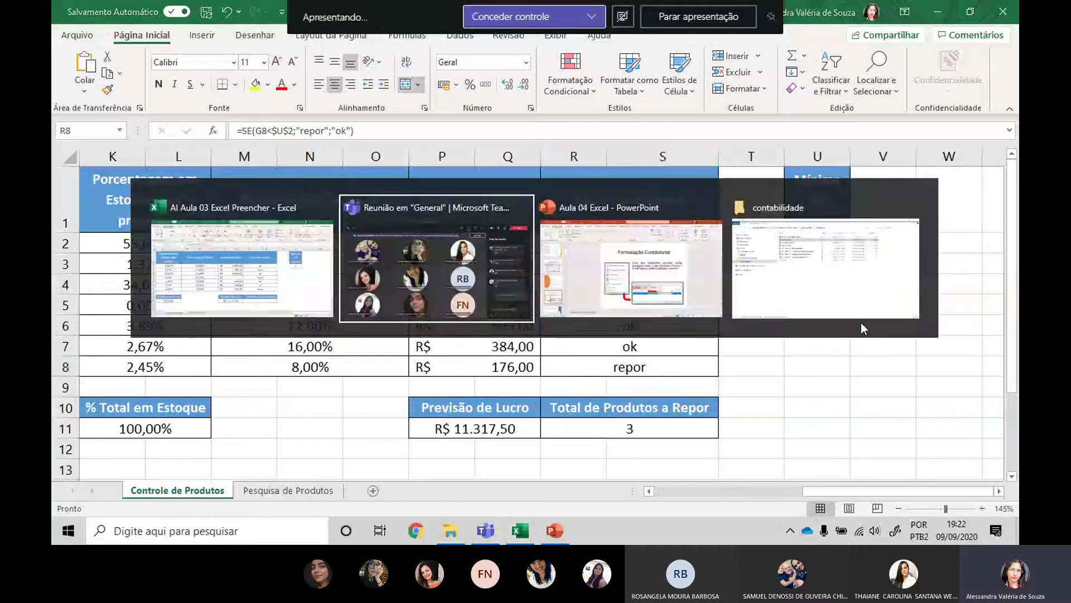
pyautogui.hotkey('alt', 'Tab')
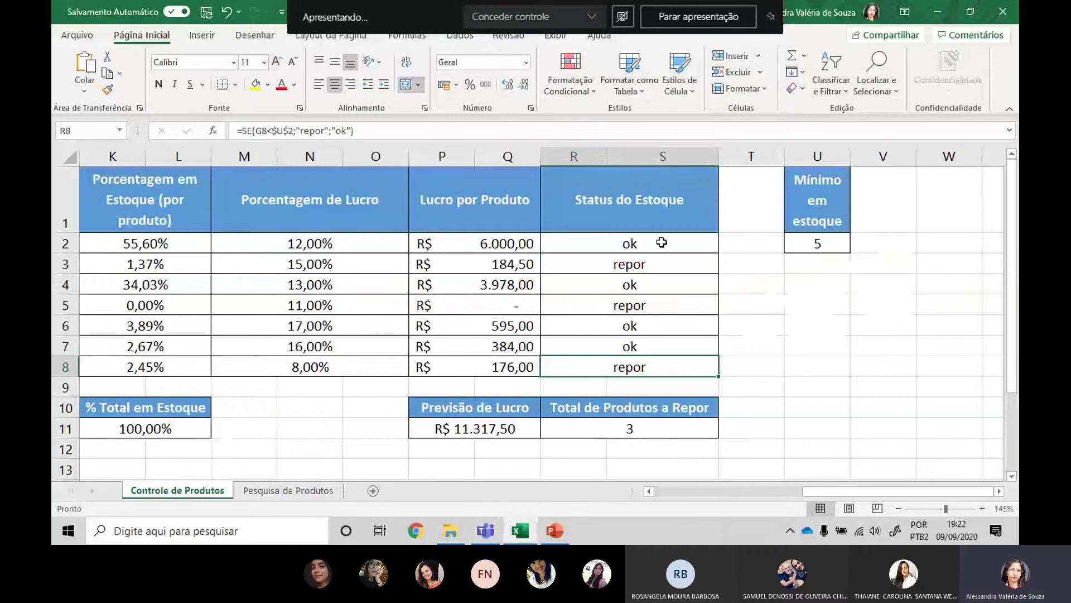
# Start an É Igual a highlight rule for "repor" on the Status do Estoque results from Geladeira to Freezer, using a custom format.
pyautogui.moveTo(656, 243); pyautogui.dragTo(654, 366)
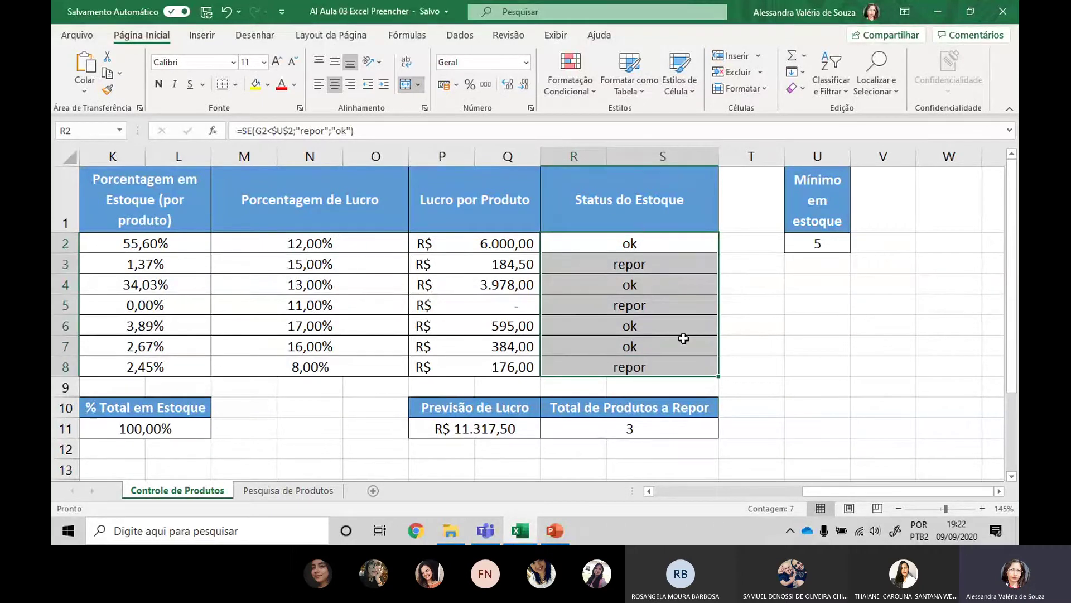
pyautogui.click(576, 87)
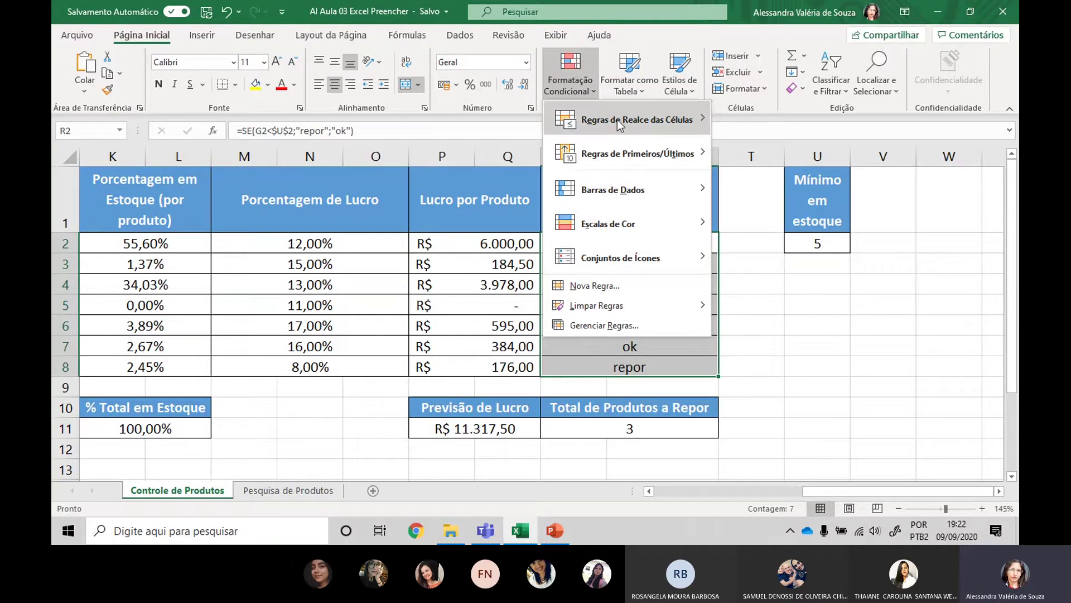
pyautogui.moveTo(617, 120)
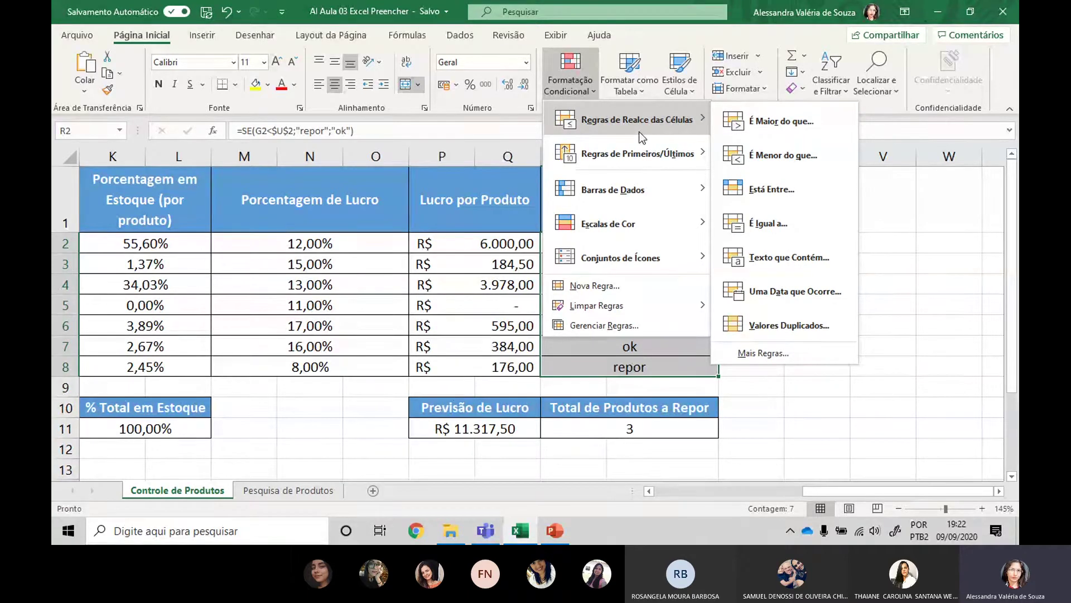
pyautogui.click(783, 229)
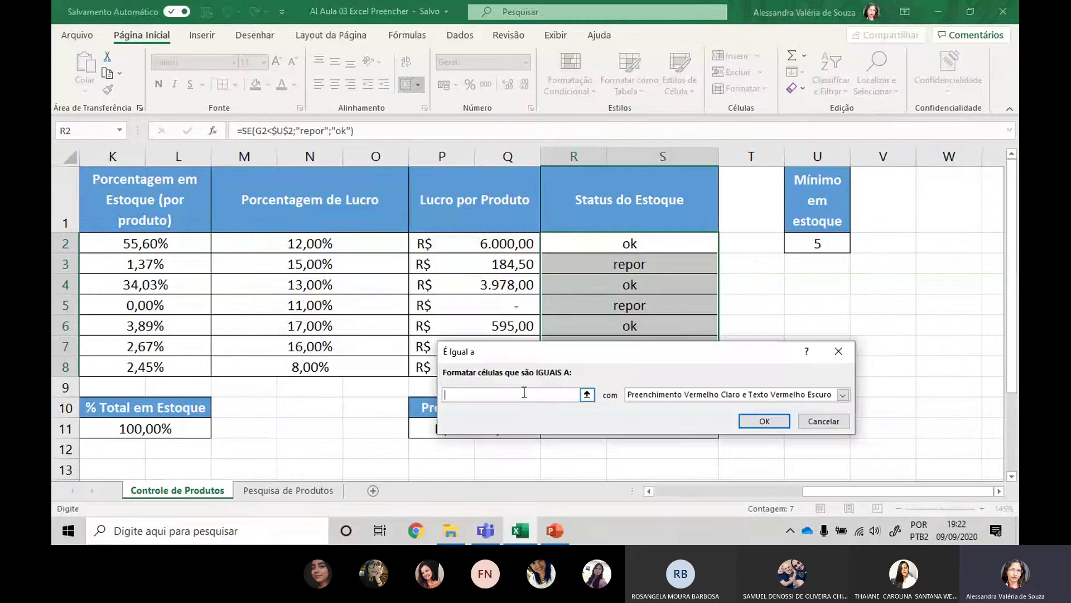
pyautogui.write('repor')
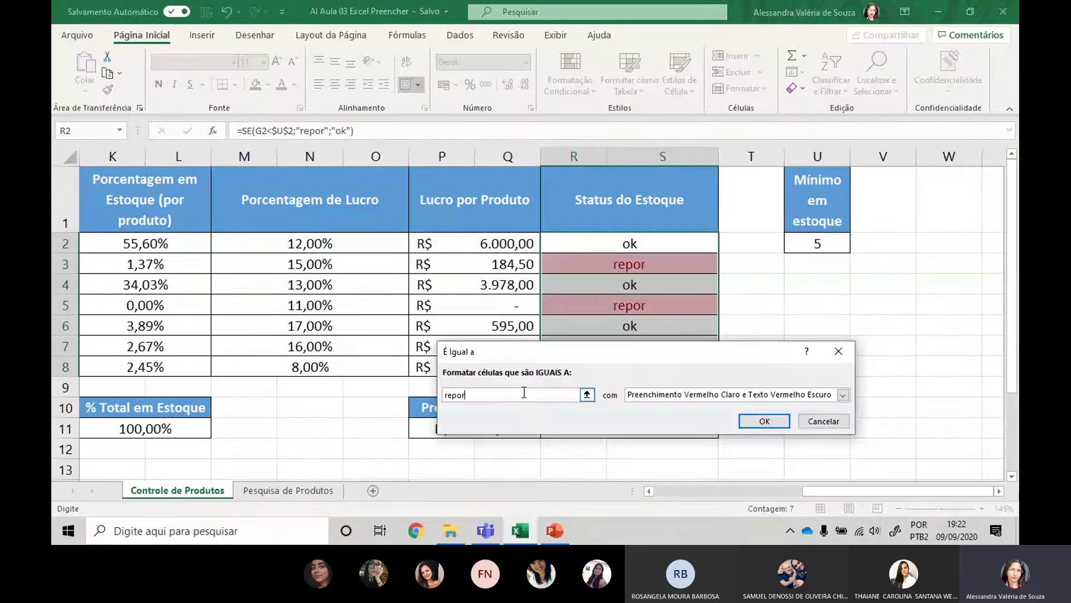
pyautogui.click(709, 391)
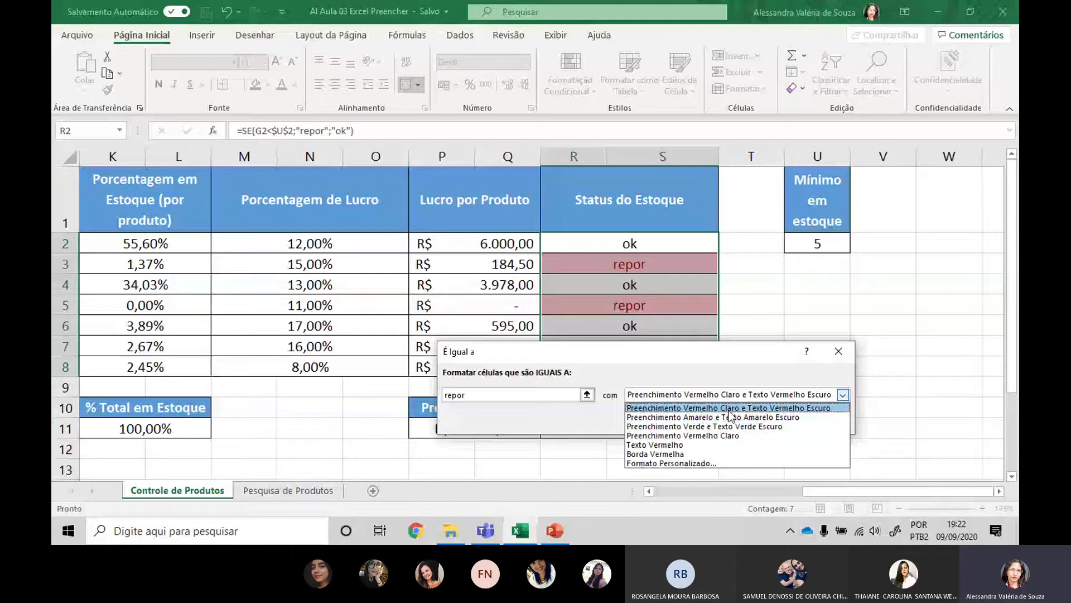
pyautogui.click(695, 463)
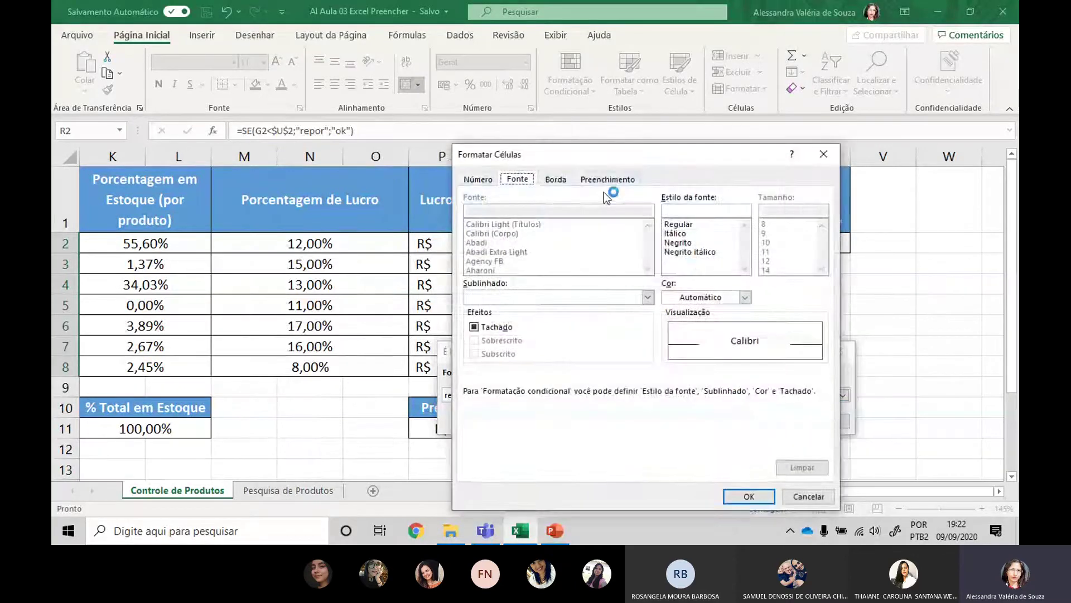
# Give the custom format a solid red outline border.
pyautogui.moveTo(554, 150); pyautogui.dragTo(340, 80)
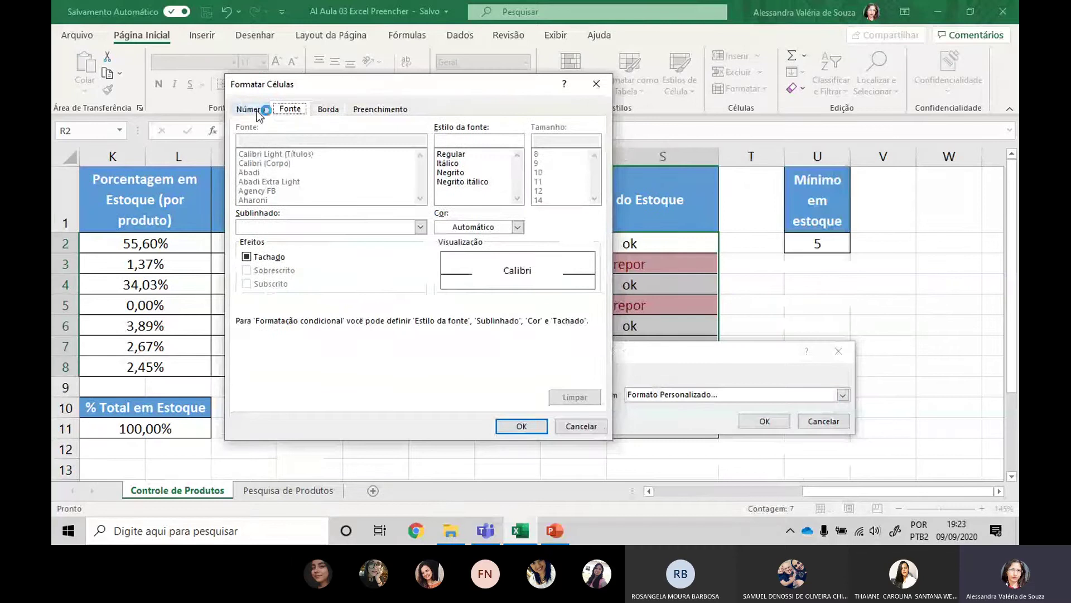
pyautogui.click(324, 111)
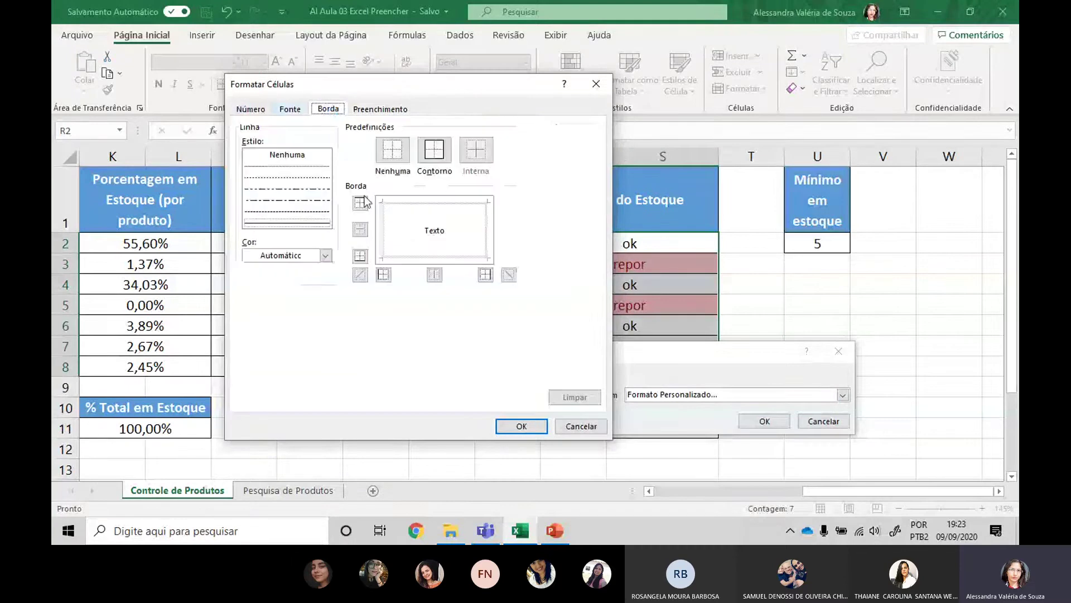
pyautogui.click(325, 255)
pyautogui.click(263, 410)
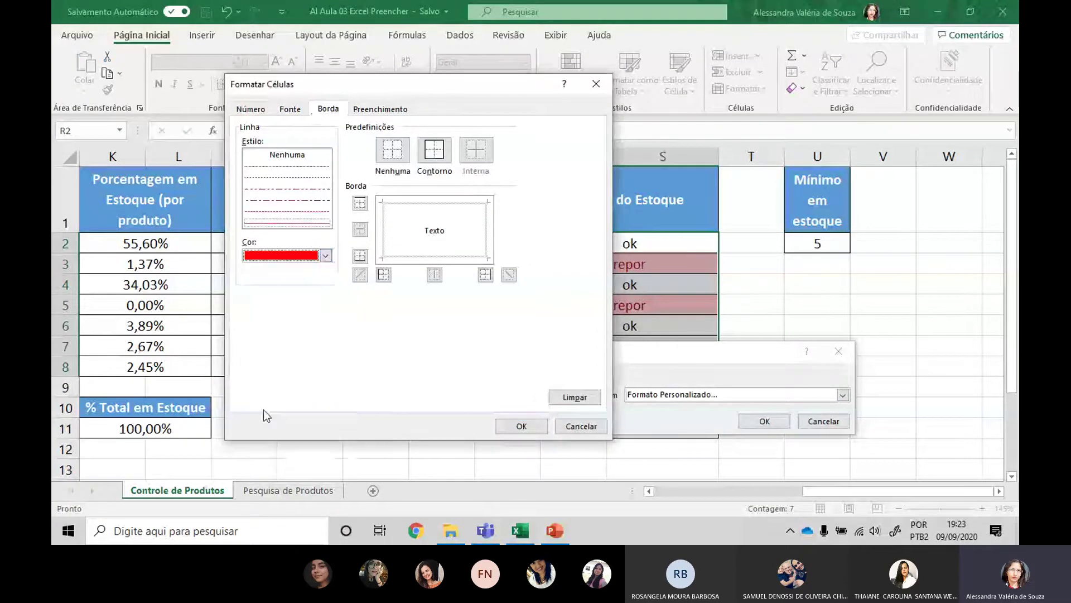
pyautogui.click(310, 221)
pyautogui.click(442, 155)
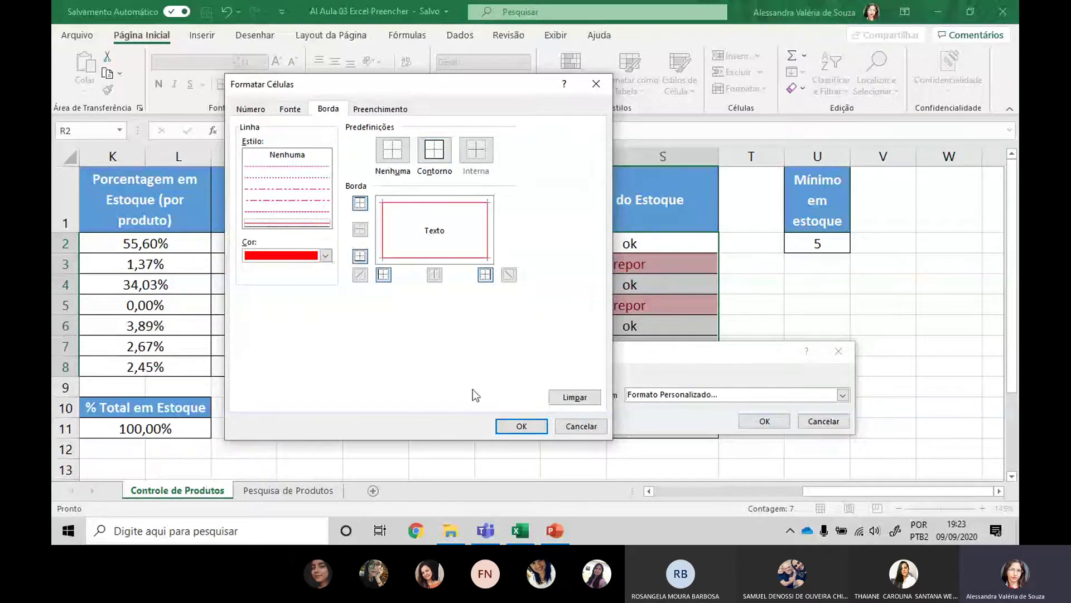
# Set up a two-colour gradient fill for the custom format, with the recent light red as the second colour.
pyautogui.click(371, 110)
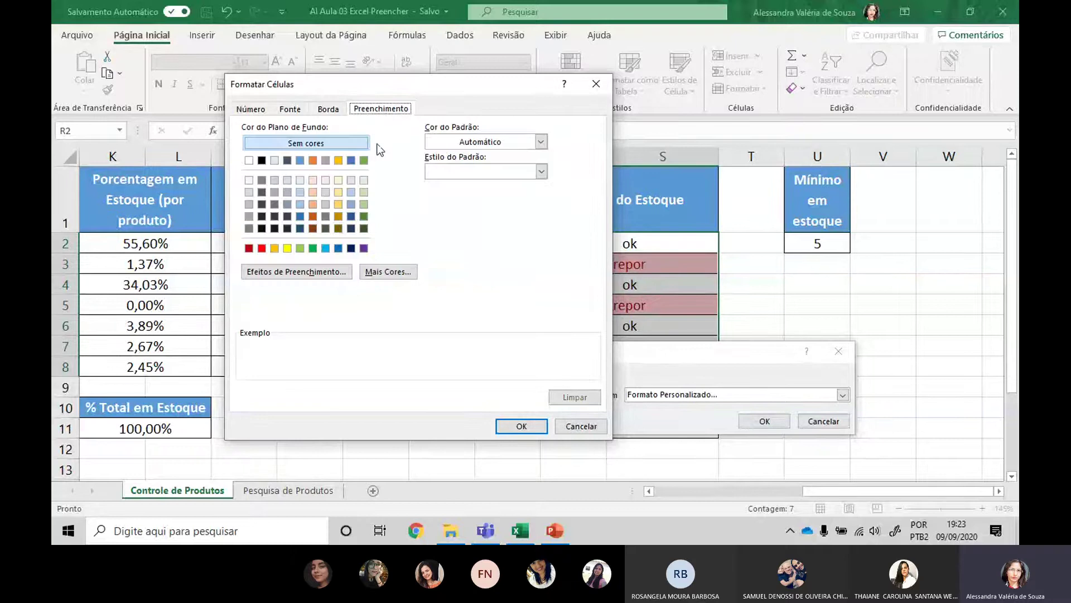
pyautogui.click(292, 271)
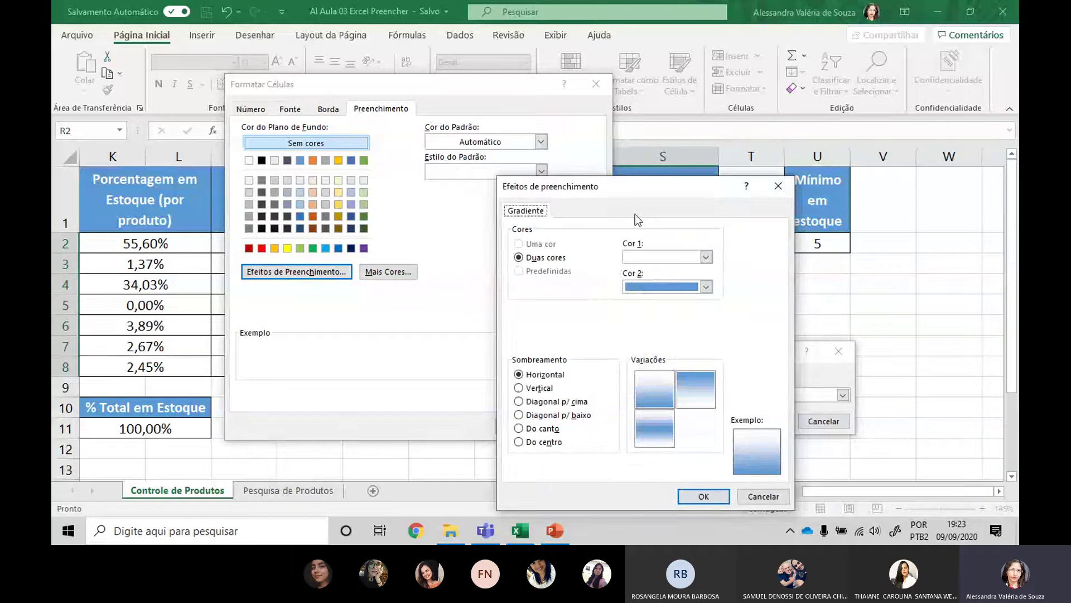
pyautogui.click(670, 250)
pyautogui.click(674, 254)
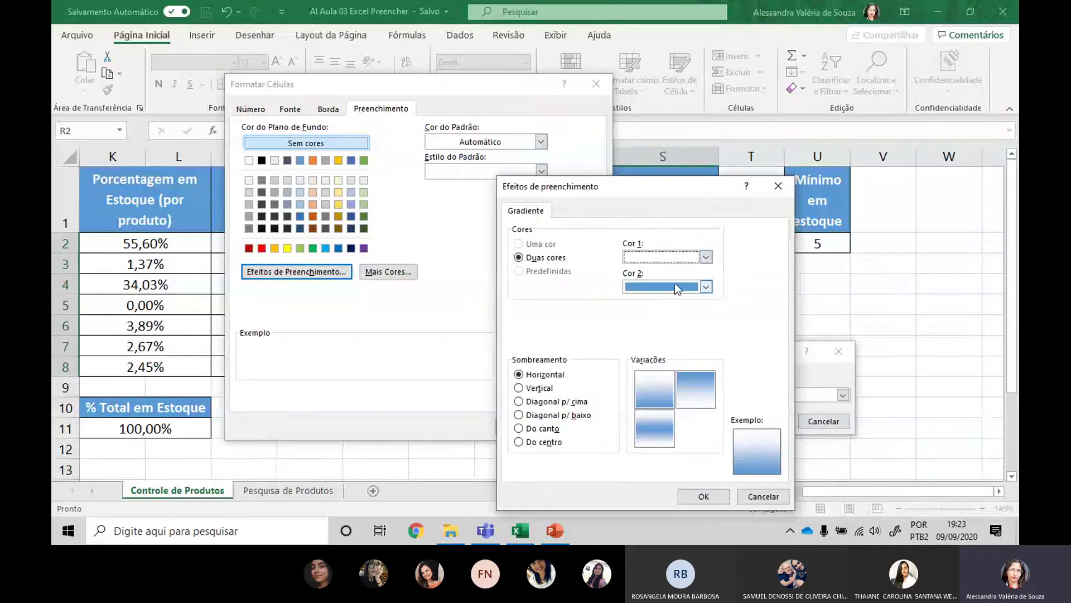
pyautogui.click(674, 285)
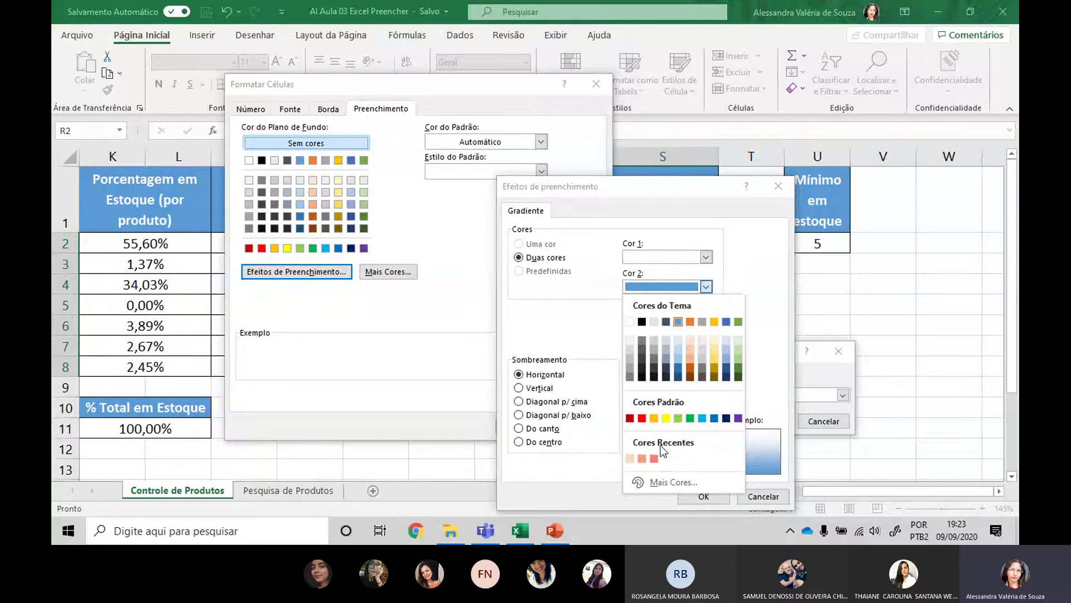
pyautogui.click(654, 458)
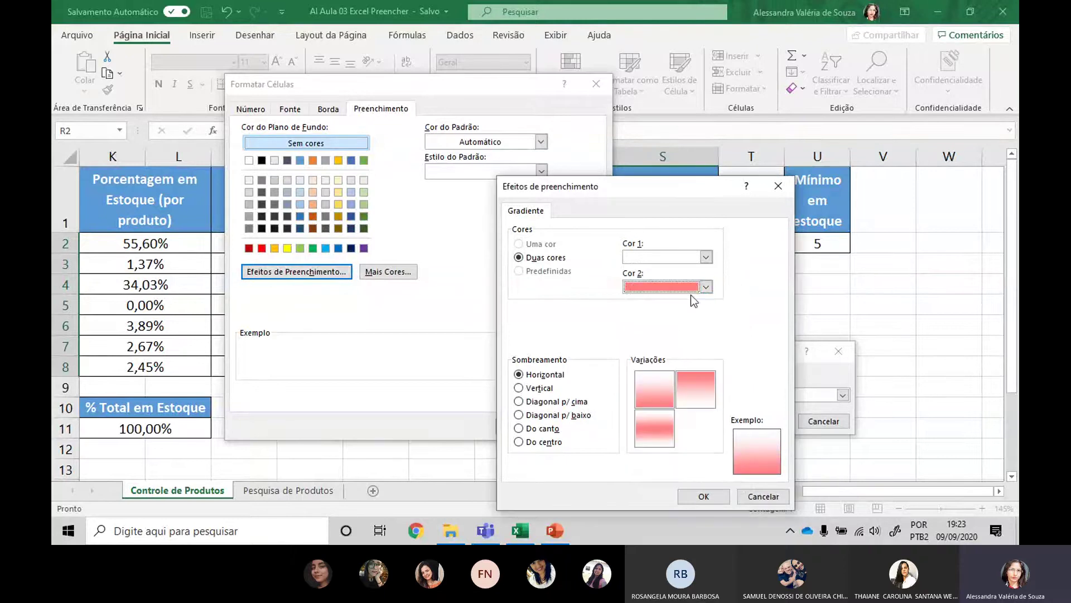
# Change the gradient's second colour to the custom red #FF3333 and accept the fill effect.
pyautogui.click(706, 286)
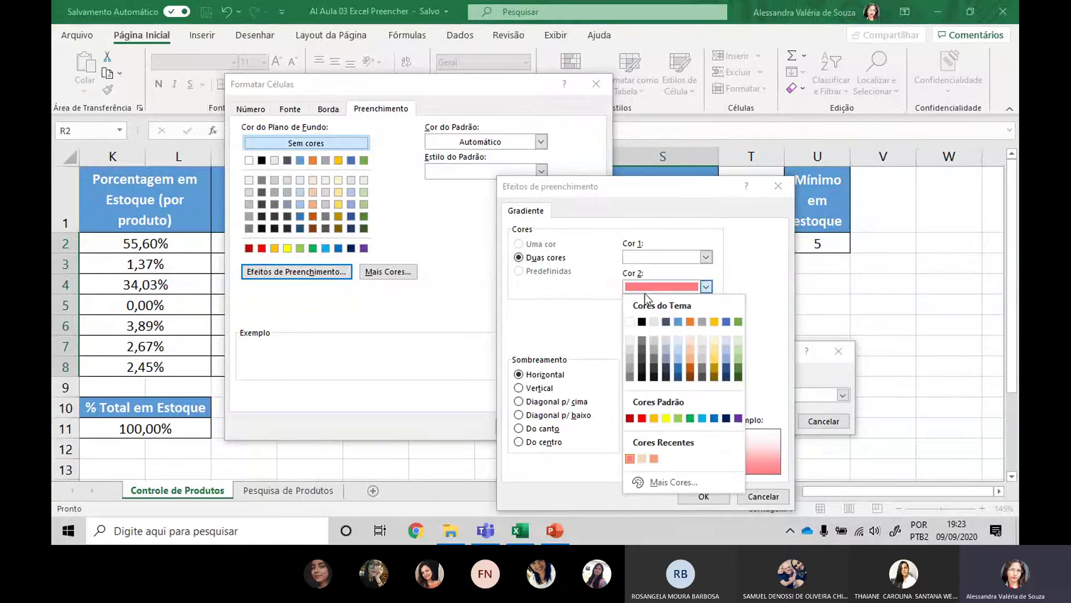
pyautogui.click(698, 483)
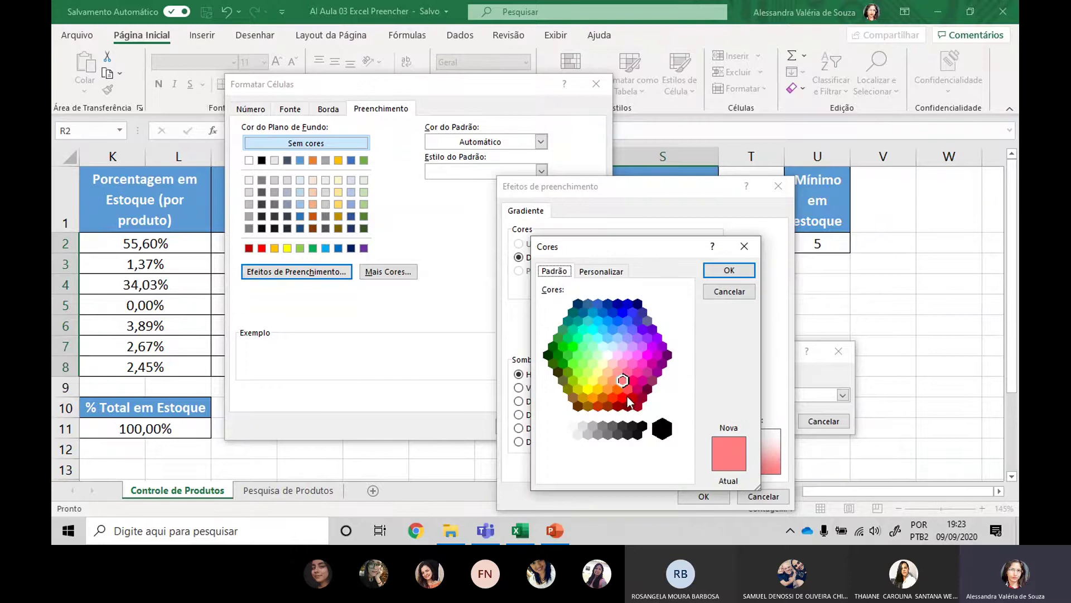
pyautogui.click(627, 396)
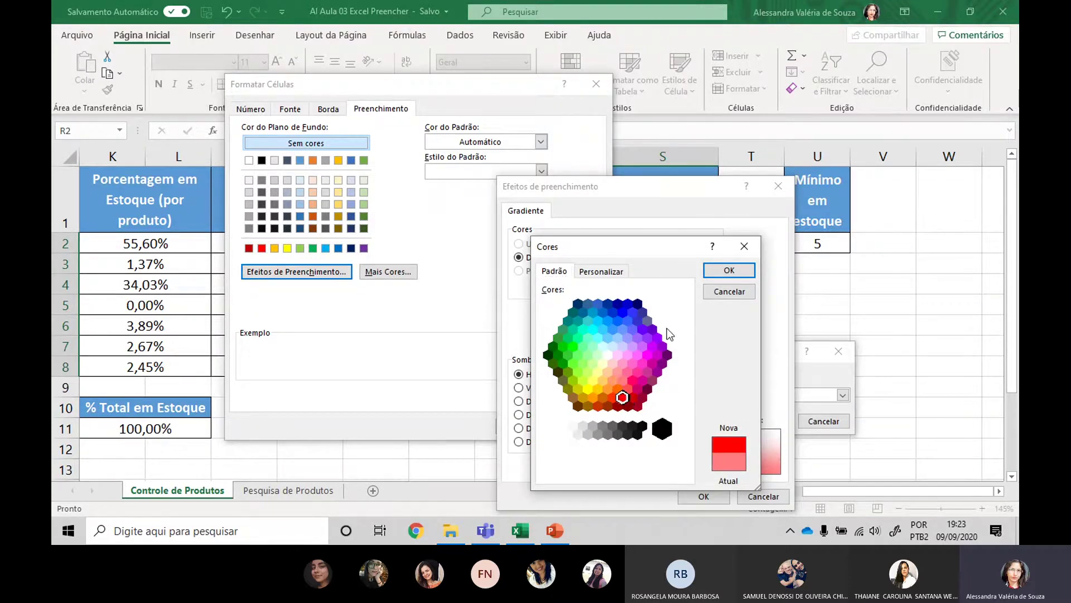
pyautogui.click(583, 272)
pyautogui.moveTo(685, 347)
pyautogui.mouseDown()
pyautogui.moveTo(687, 330)
pyautogui.moveTo(689, 342)
pyautogui.mouseUp()
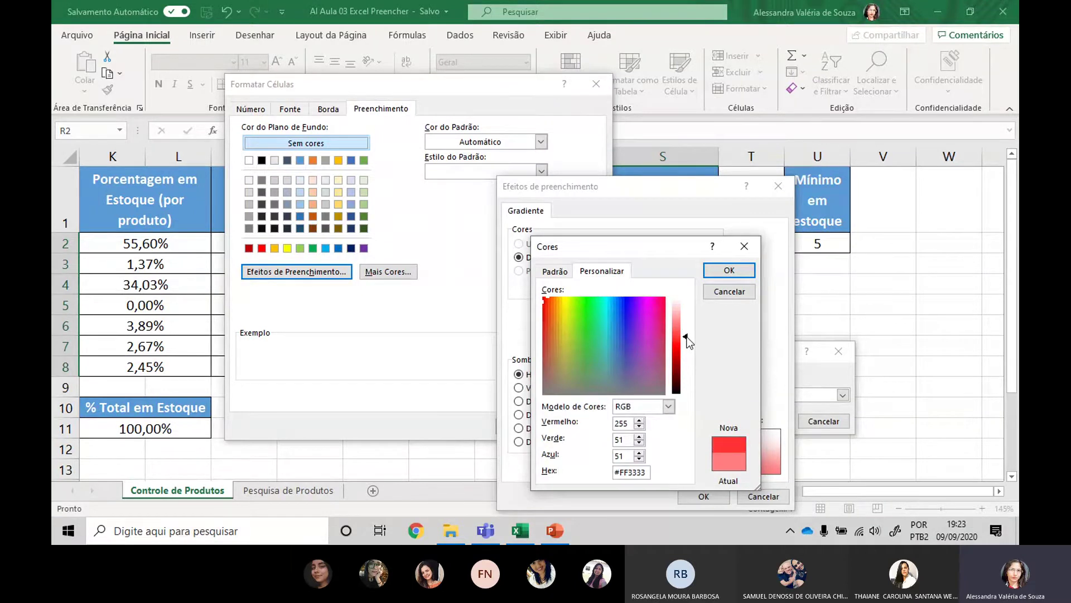
pyautogui.click(729, 270)
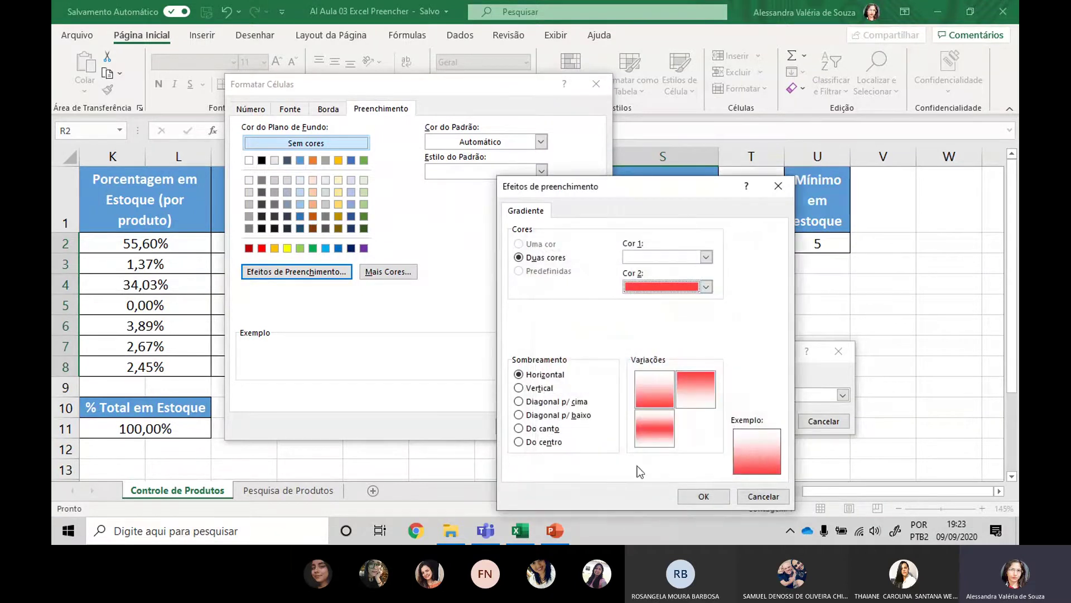
pyautogui.click(704, 497)
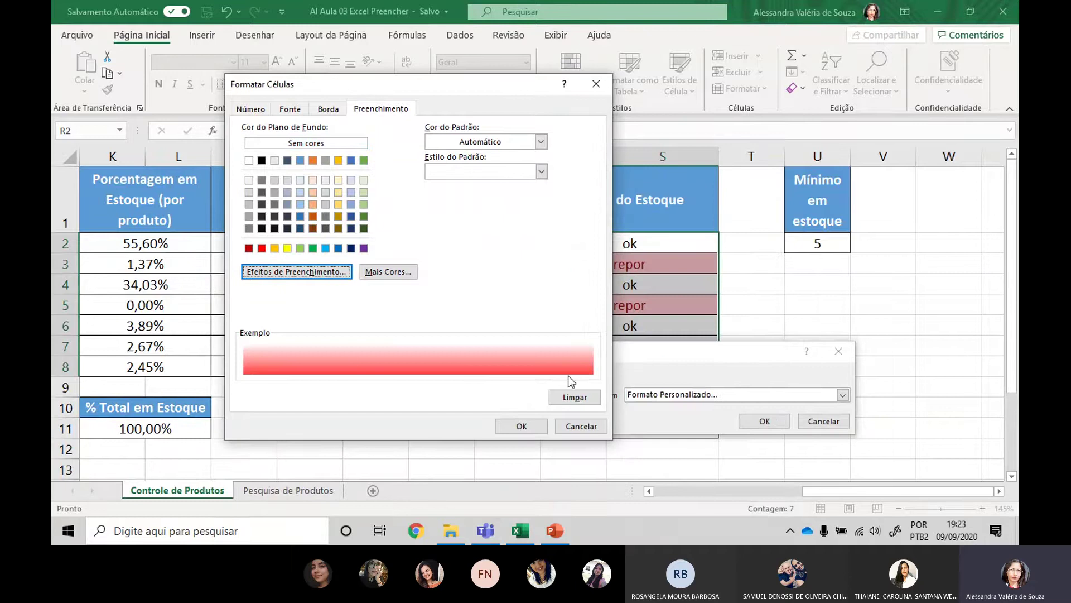
# Set the gradient shading to Diagonal p/ baixo with the red band in the middle, and apply the "repor" rule.
pyautogui.click(336, 274)
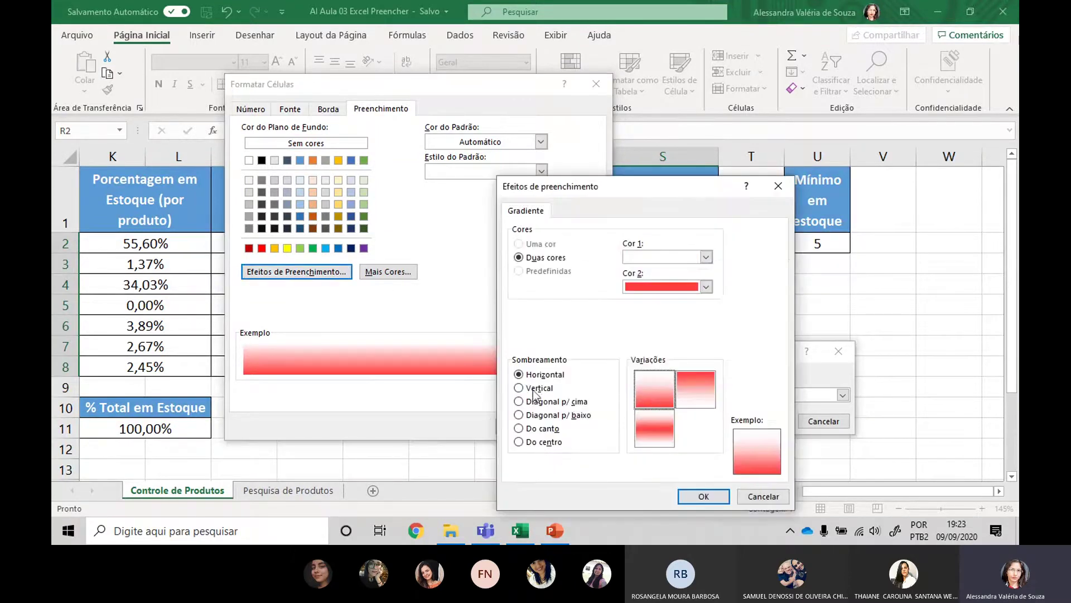
pyautogui.click(534, 390)
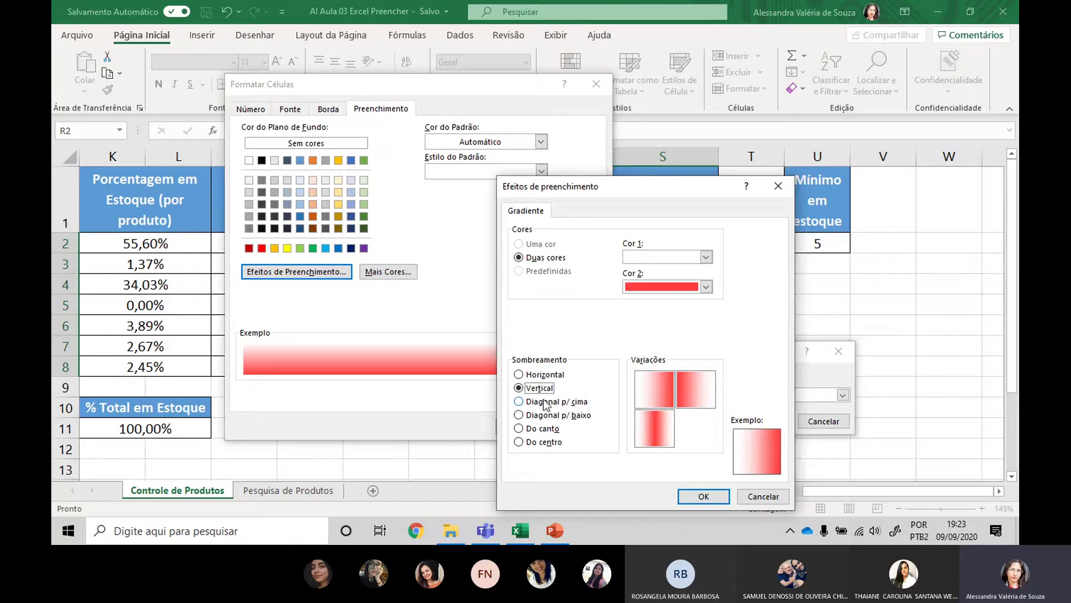
pyautogui.click(543, 415)
pyautogui.click(661, 426)
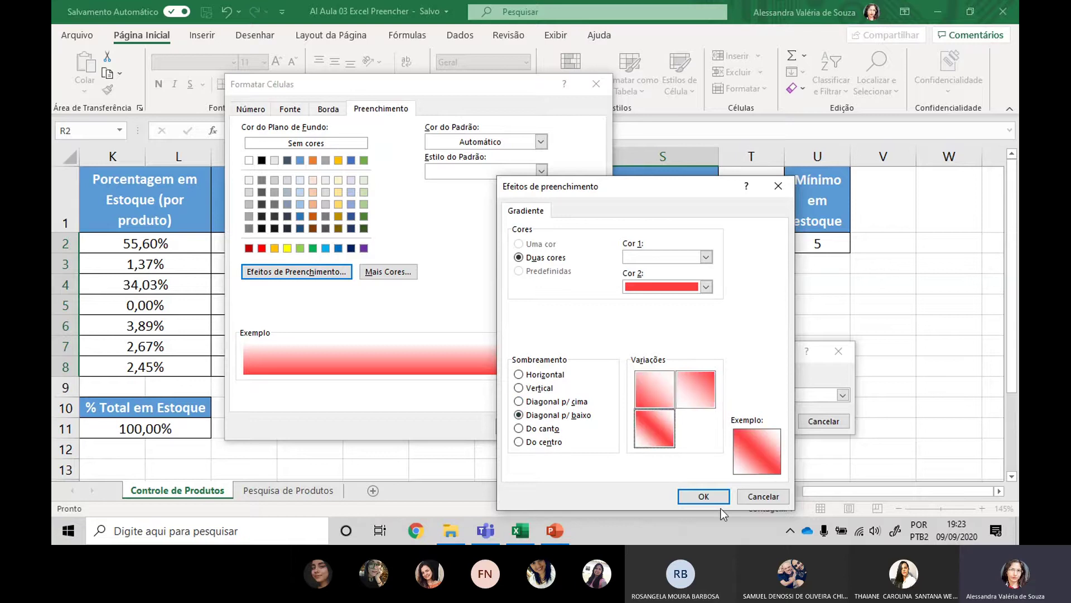
pyautogui.click(703, 497)
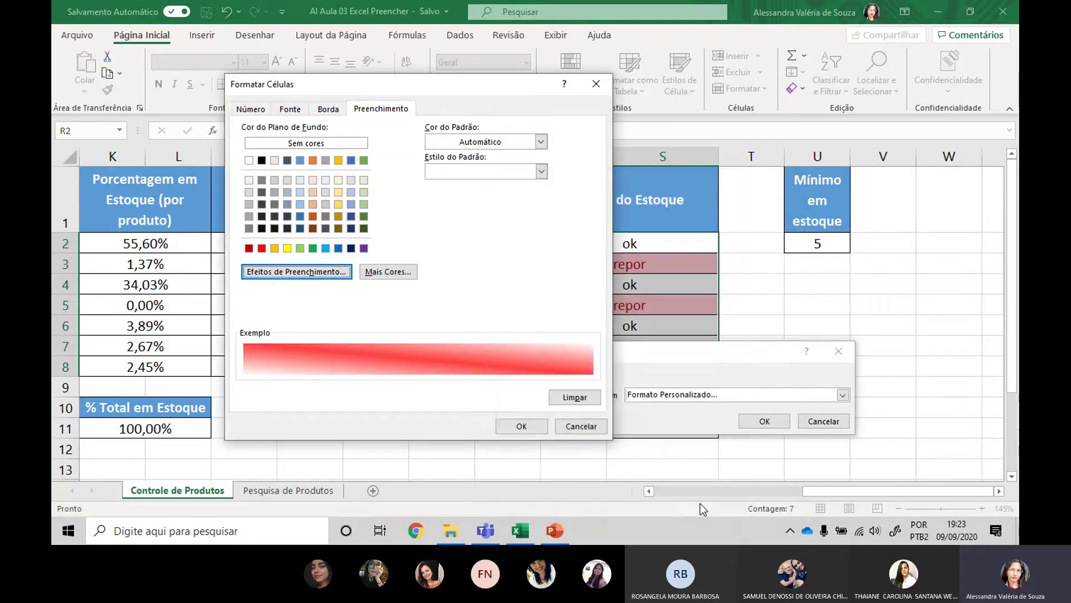
pyautogui.click(522, 426)
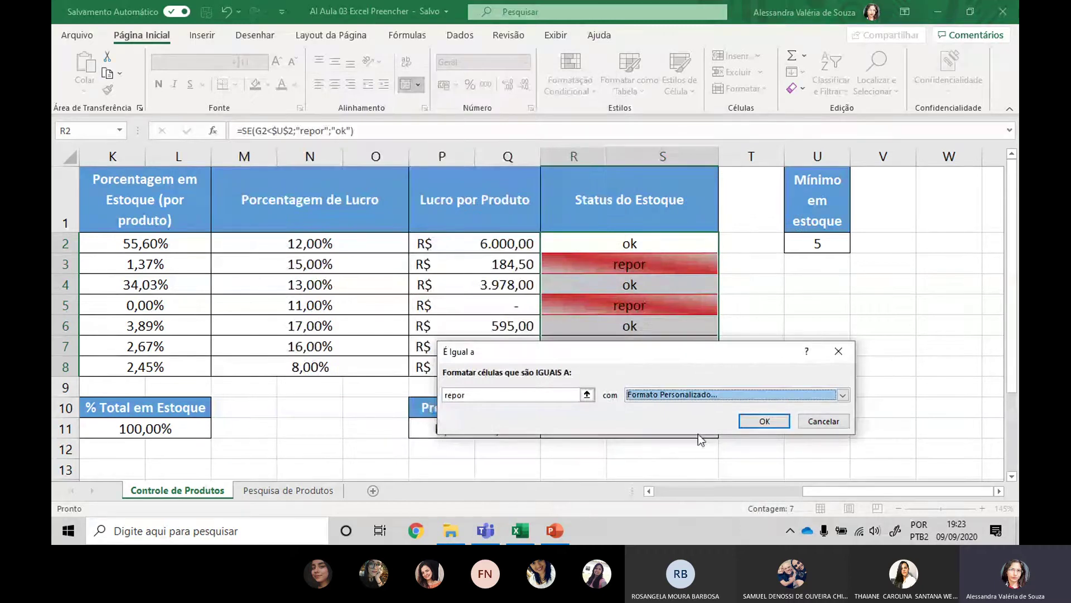
pyautogui.click(761, 422)
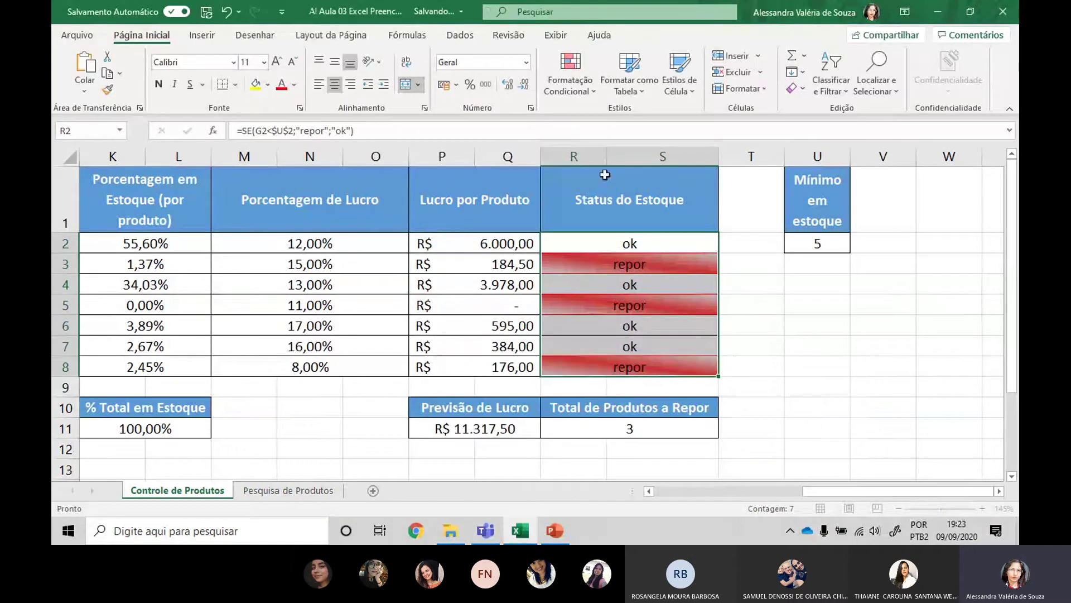
pyautogui.click(933, 384)
# Open the "repor" conditional formatting rule of the Status do Estoque results (R2:S8) for editing.
pyautogui.moveTo(657, 241); pyautogui.dragTo(630, 357)
pyautogui.click(567, 81)
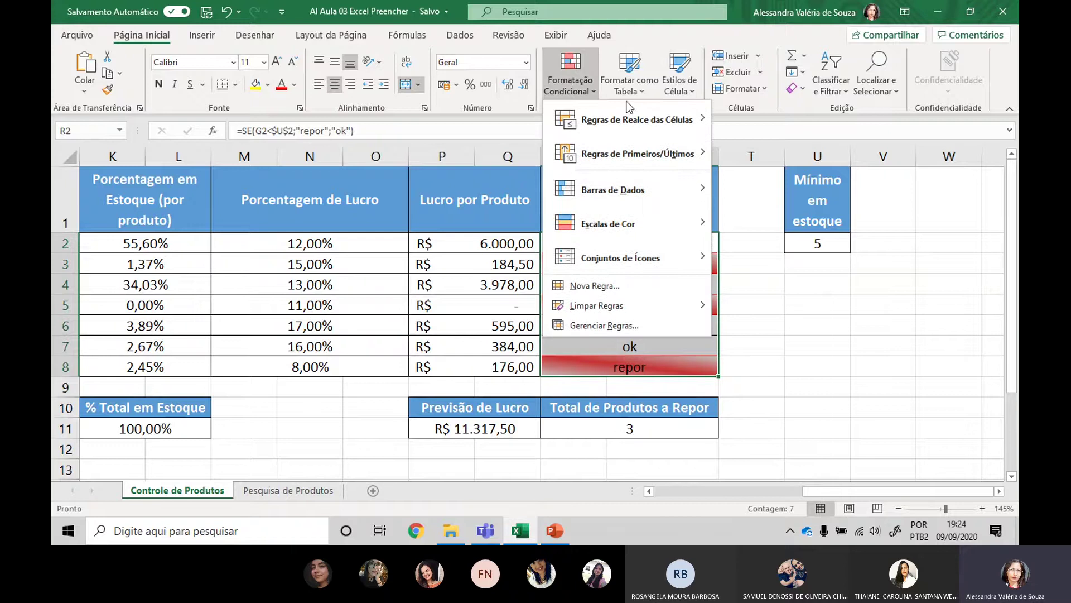
pyautogui.click(628, 329)
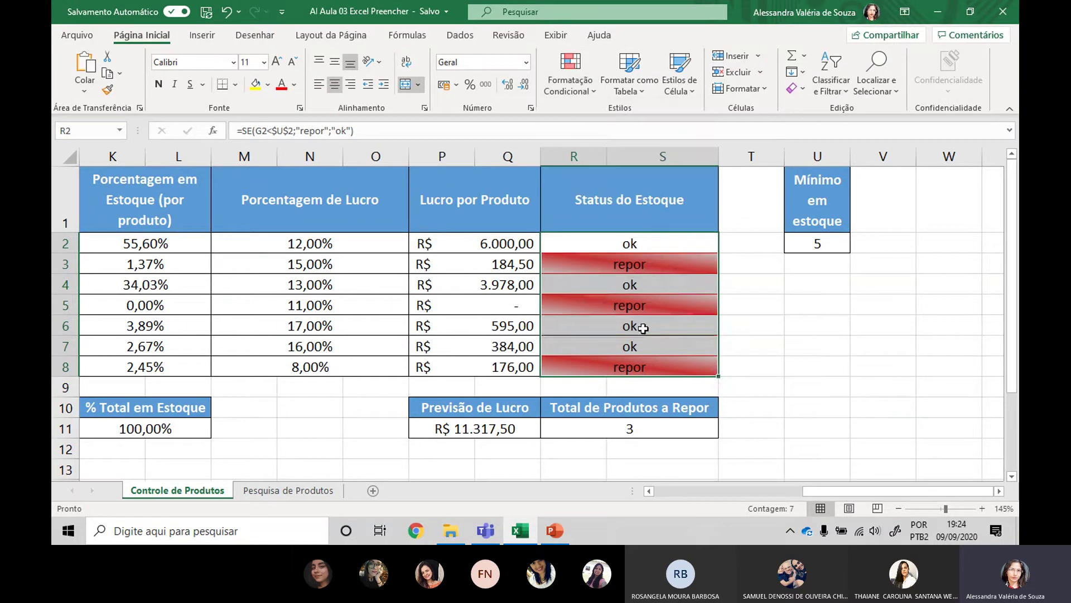
pyautogui.click(618, 374)
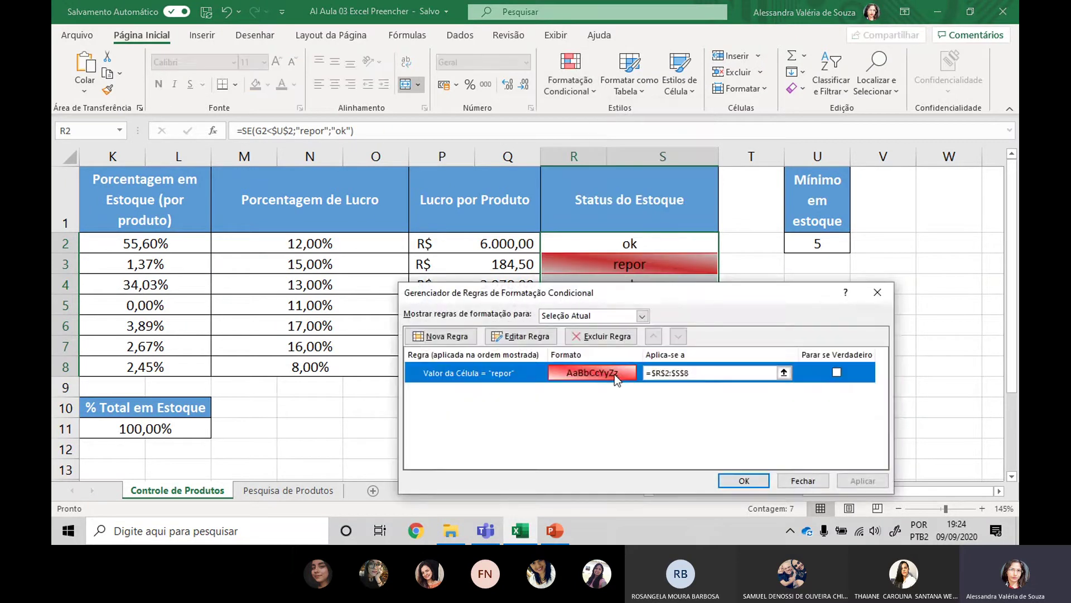
pyautogui.click(519, 336)
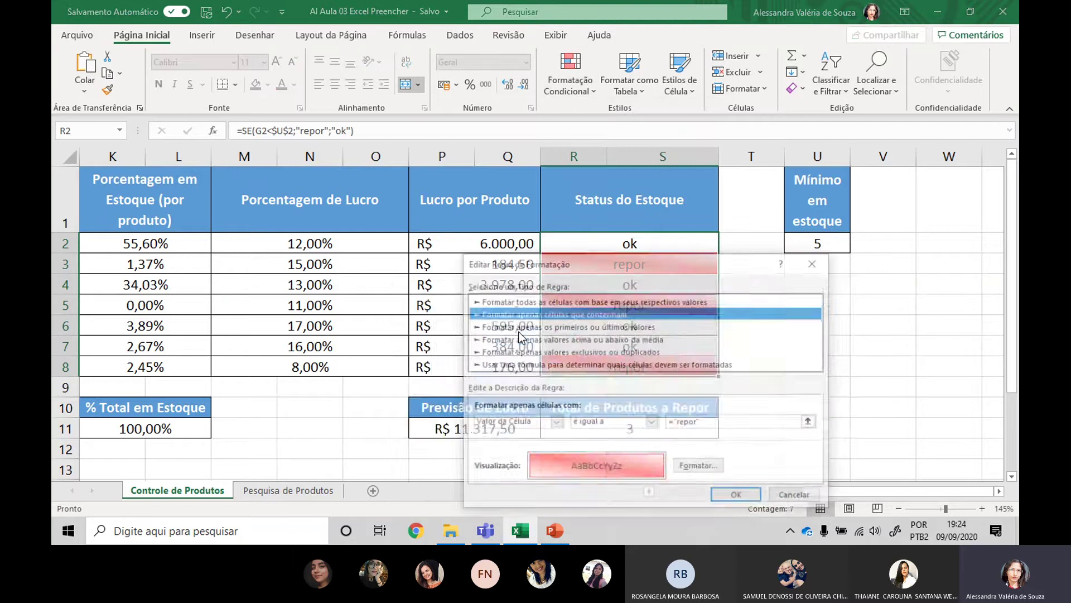
# Set the font colour of the "repor" rule's format to standard red and apply the edited rule.
pyautogui.click(709, 467)
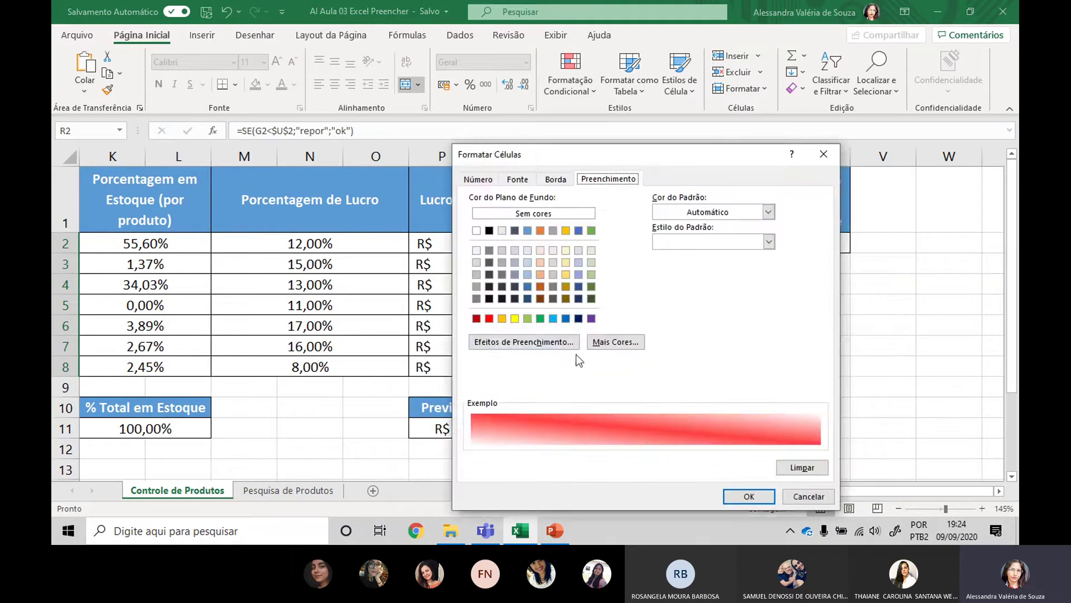
pyautogui.click(518, 179)
pyautogui.click(745, 297)
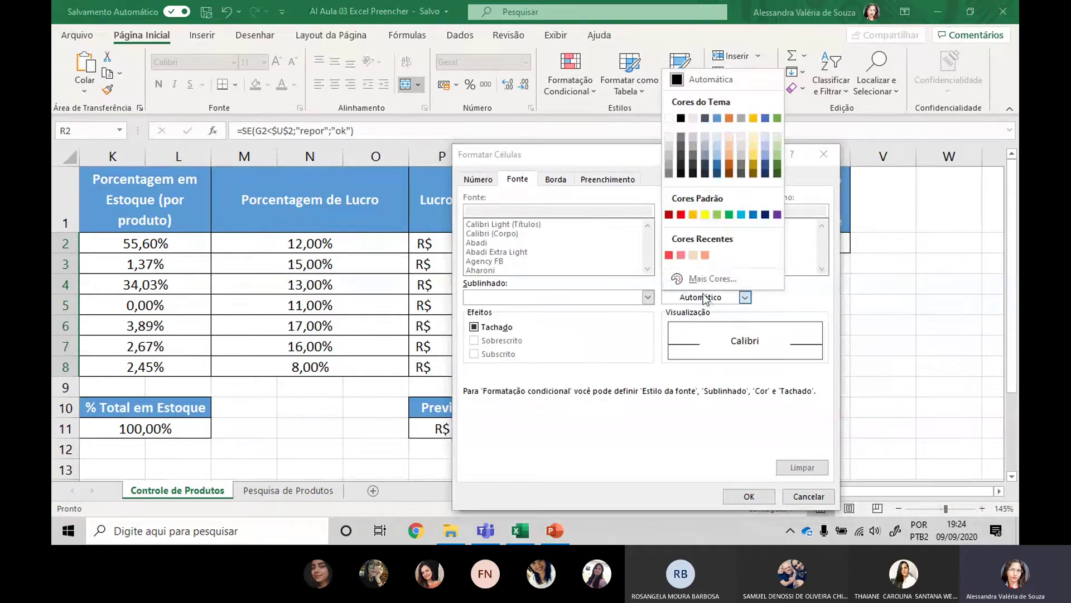
pyautogui.click(679, 215)
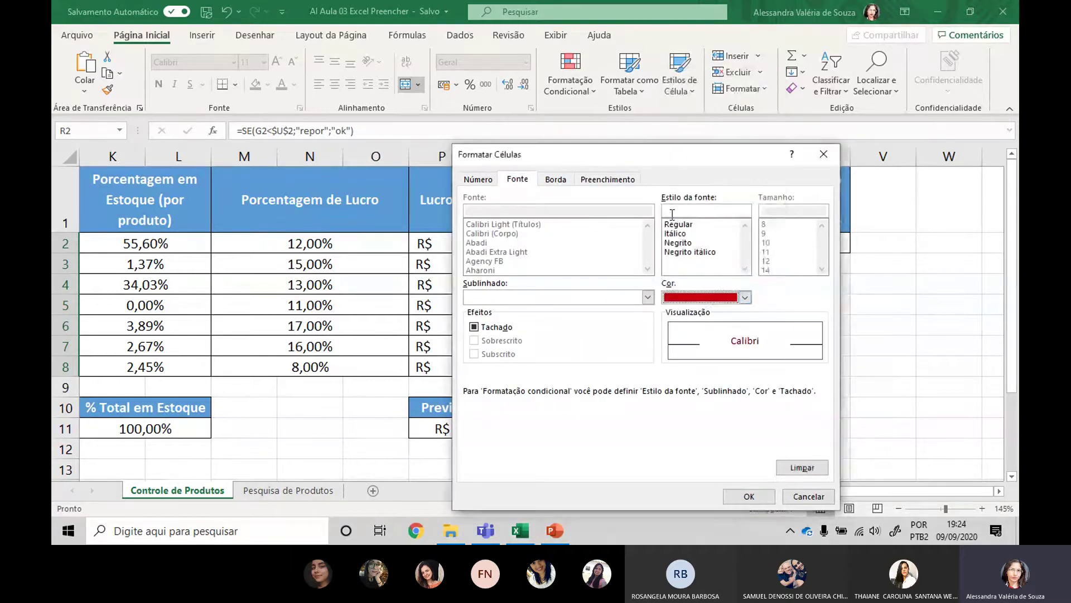
pyautogui.click(769, 499)
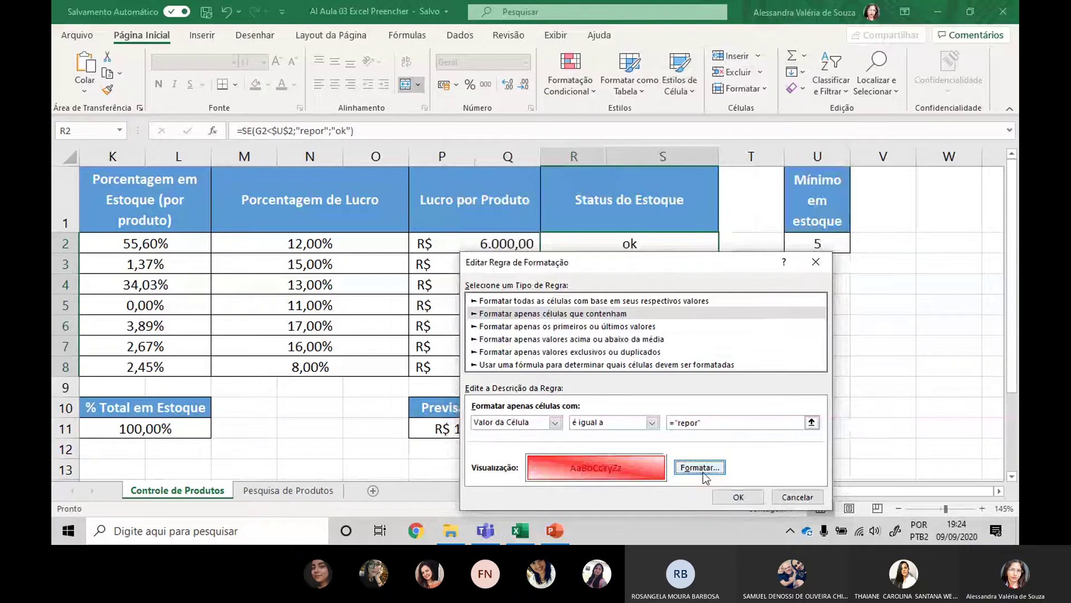
pyautogui.click(738, 496)
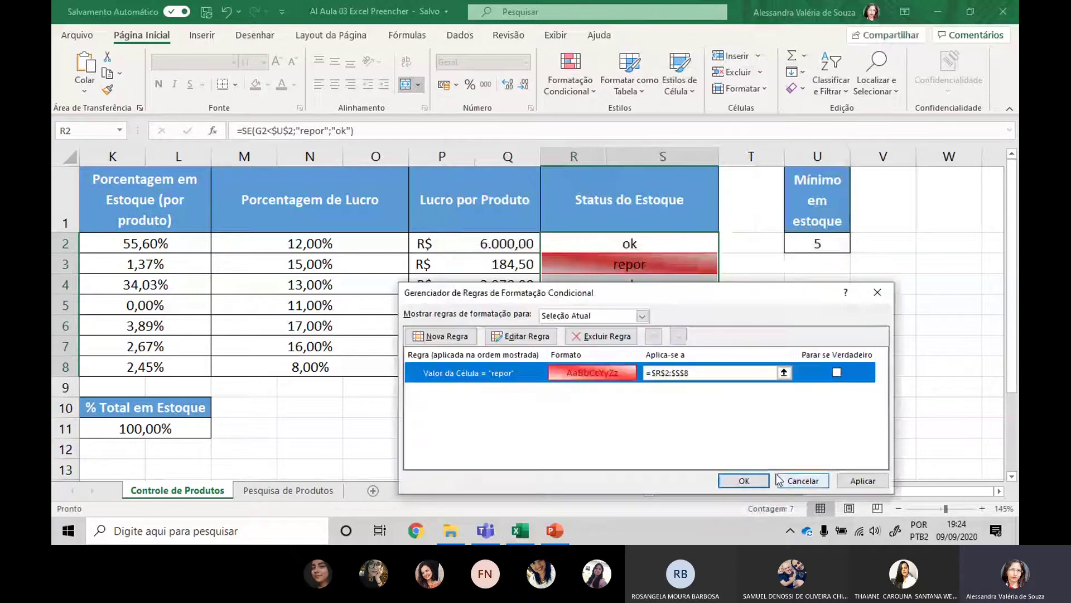
pyautogui.click(743, 480)
pyautogui.click(871, 371)
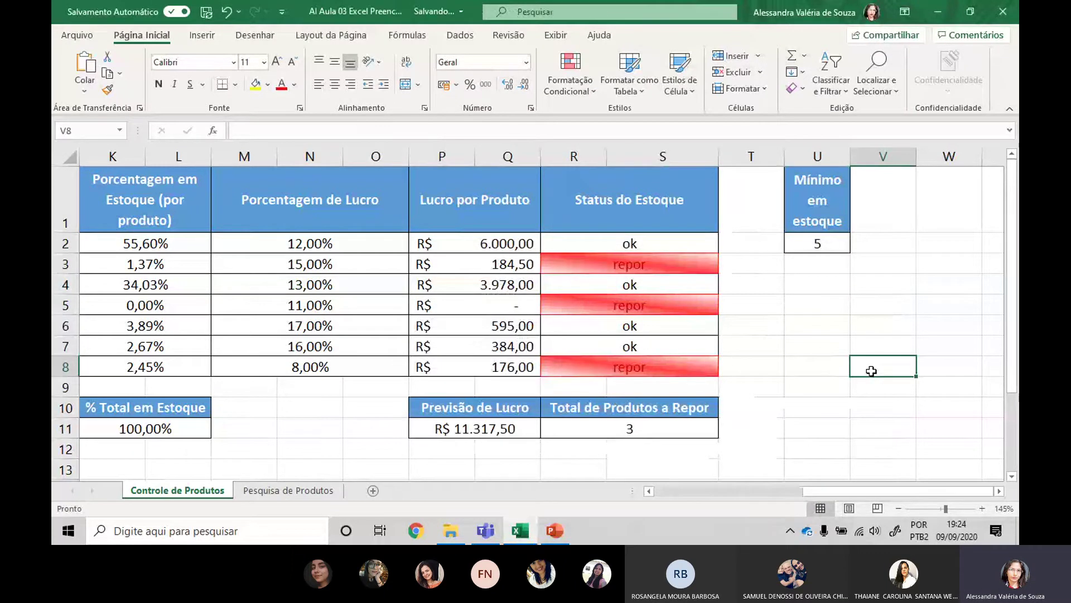
# Undo the font colour change of the "repor" rule.
pyautogui.click(651, 232)
pyautogui.hotkey('ctrl', 'shift', 'Down')
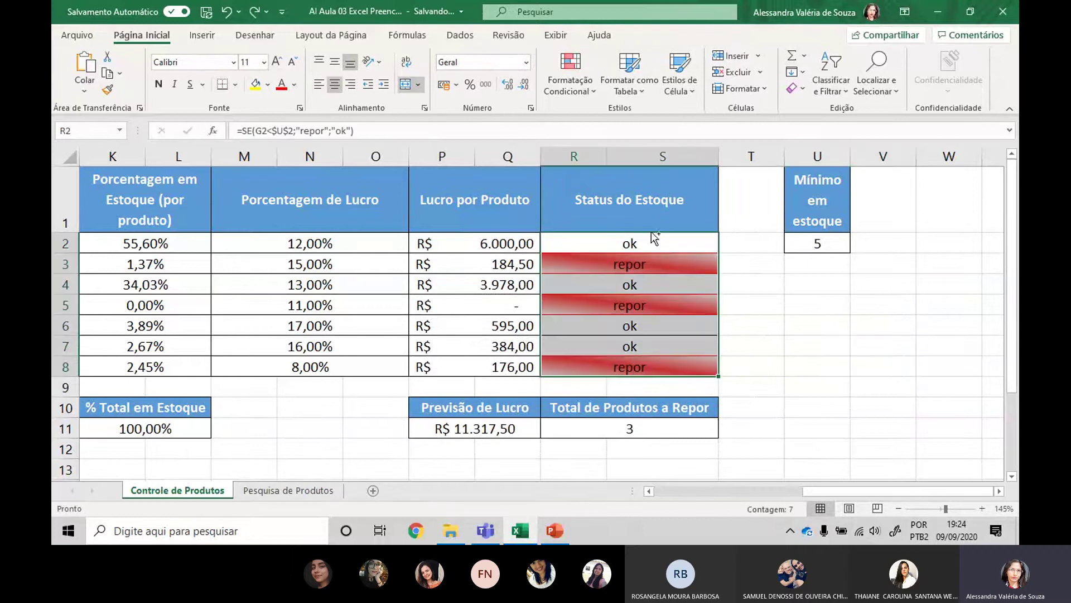
pyautogui.click(818, 369)
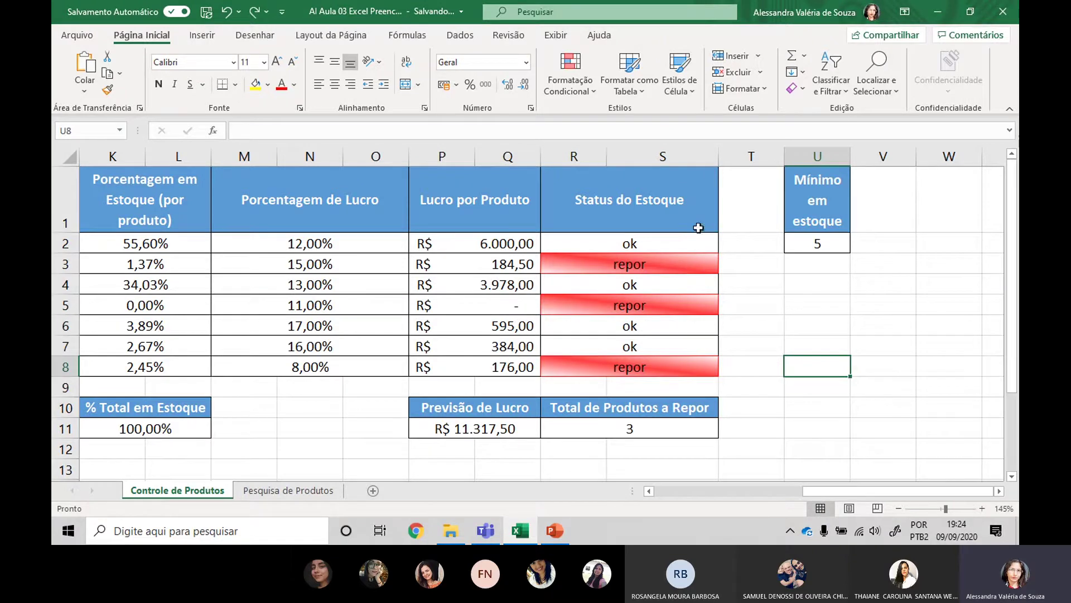
# Start an É Igual a highlight rule for "ok" on the Status do Estoque results, using Preenchimento Verde e Texto Verde Escuro.
pyautogui.moveTo(659, 241); pyautogui.dragTo(657, 368)
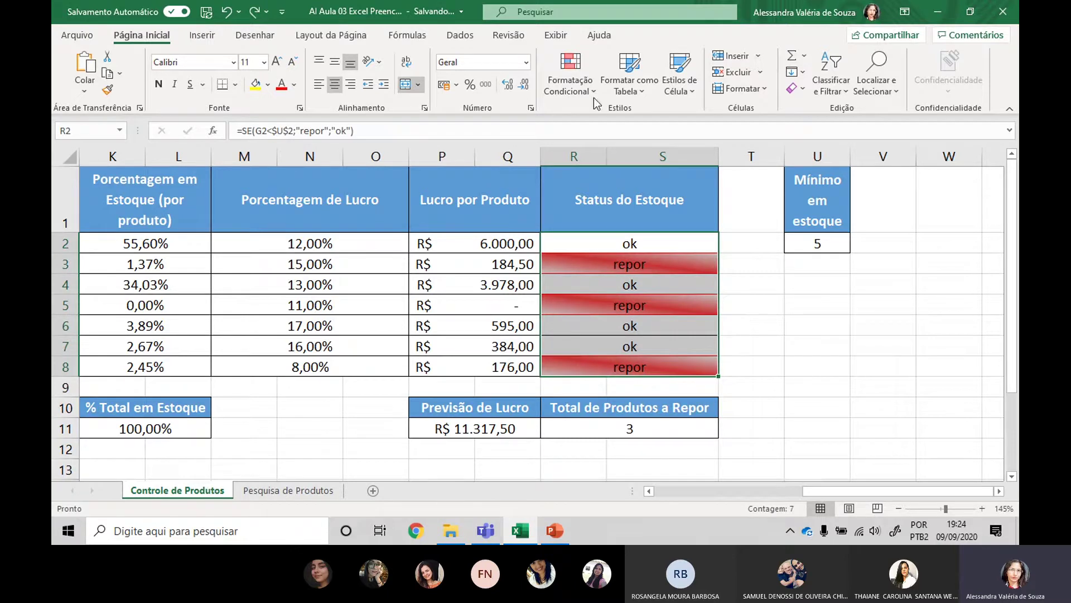
pyautogui.click(579, 95)
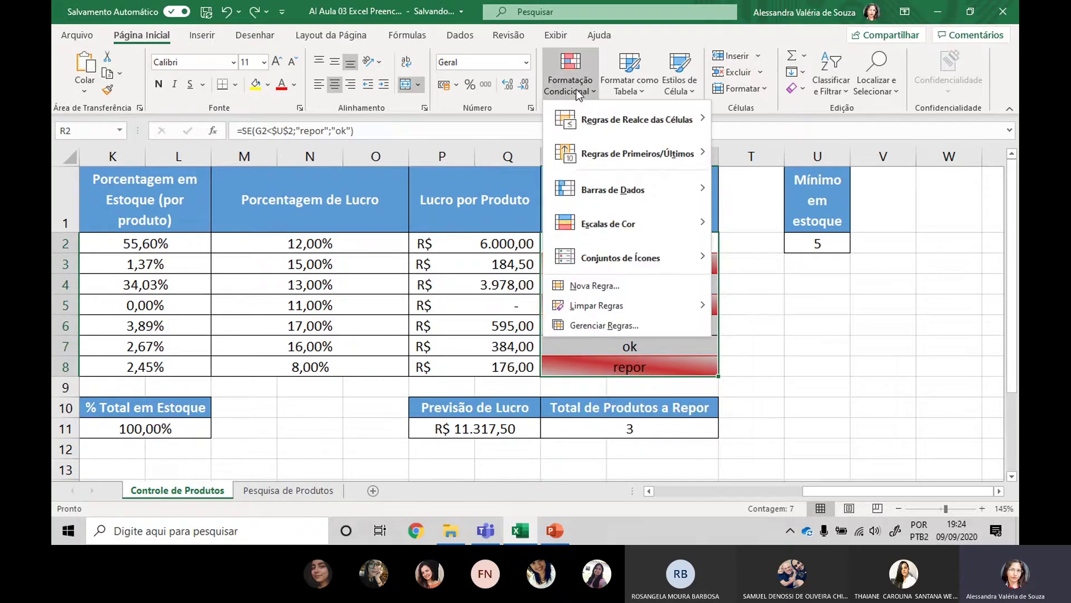
pyautogui.moveTo(589, 129)
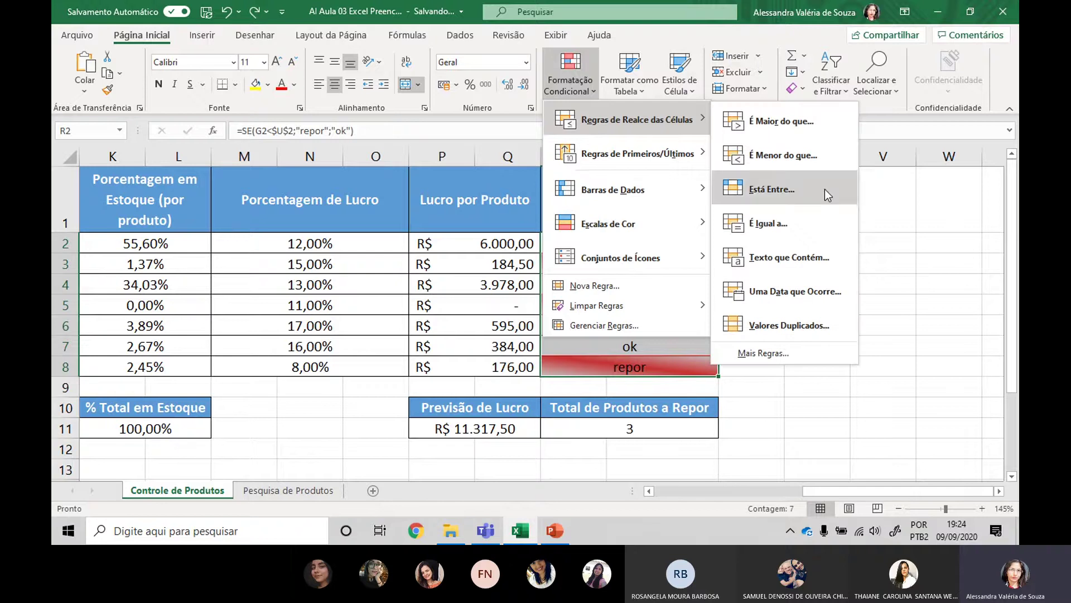
pyautogui.click(815, 223)
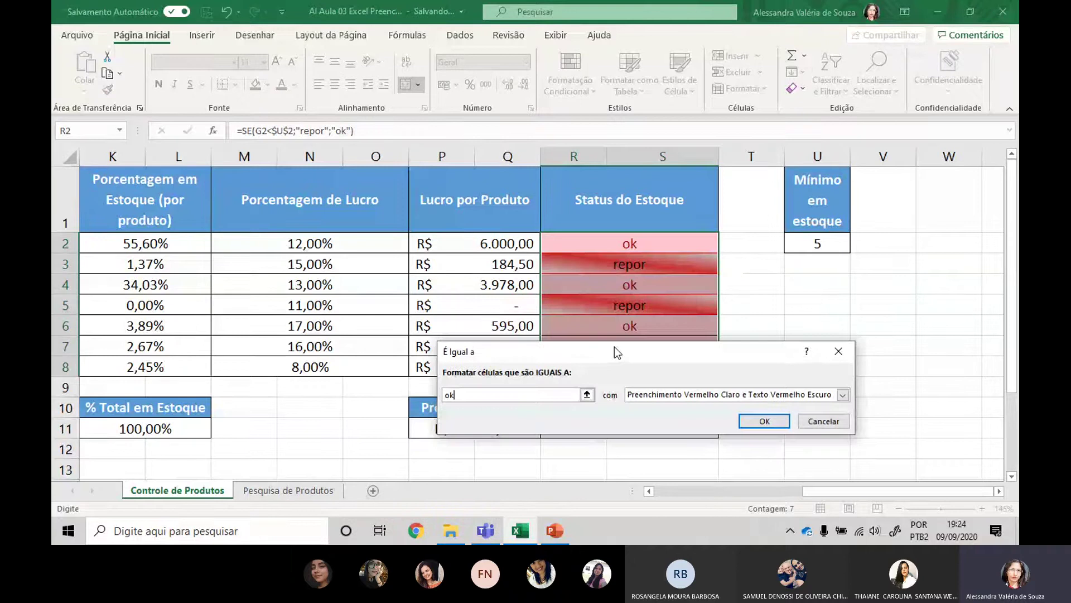
pyautogui.click(748, 396)
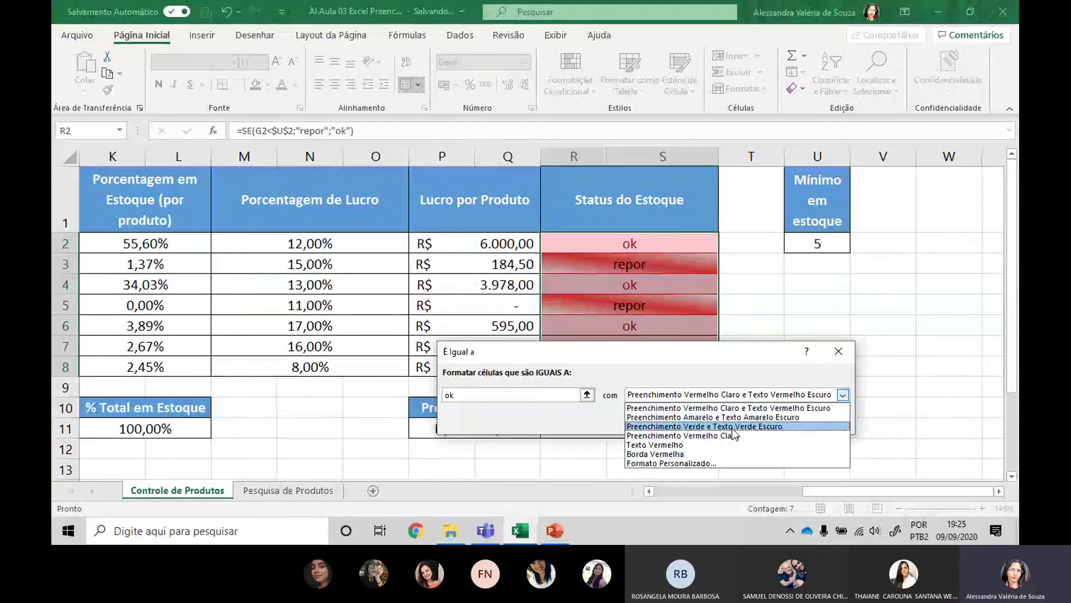
pyautogui.click(725, 426)
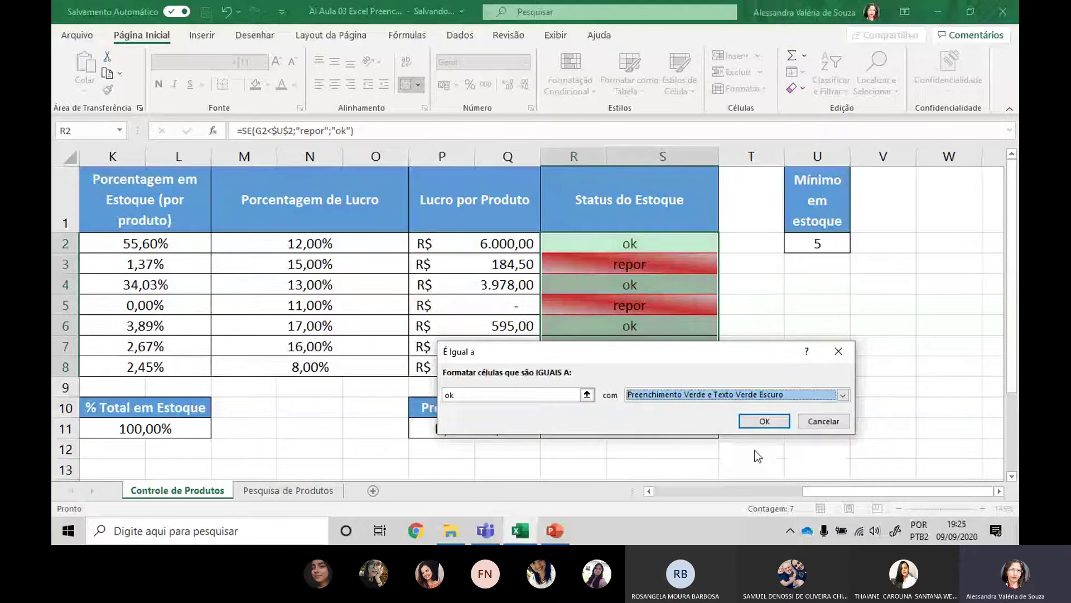
# Switch the "ok" rule to a custom format and give it a dark blue outline border.
pyautogui.click(743, 396)
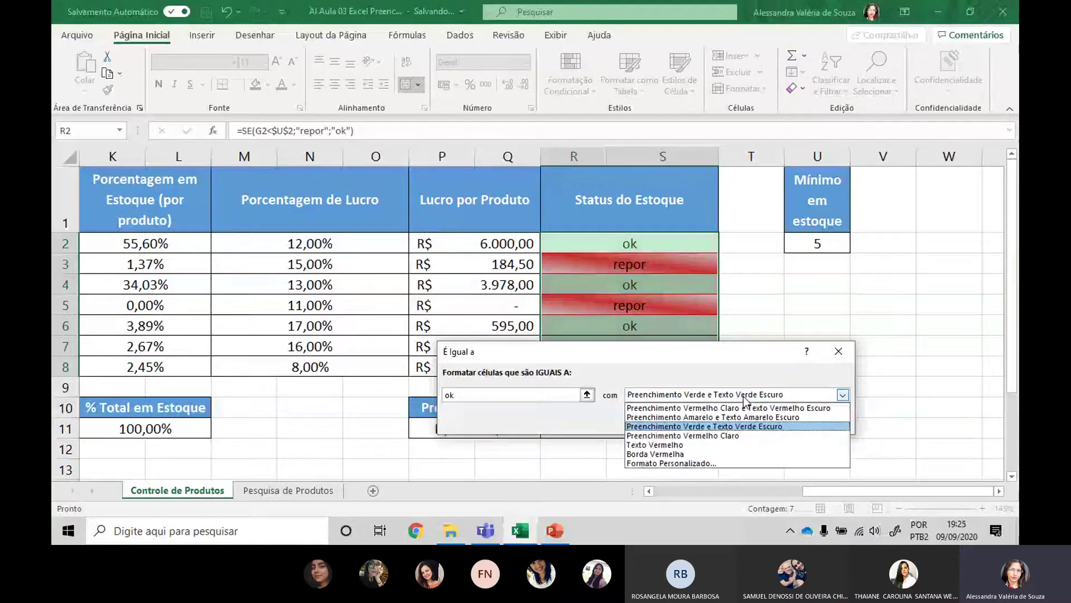
pyautogui.click(706, 466)
pyautogui.click(554, 180)
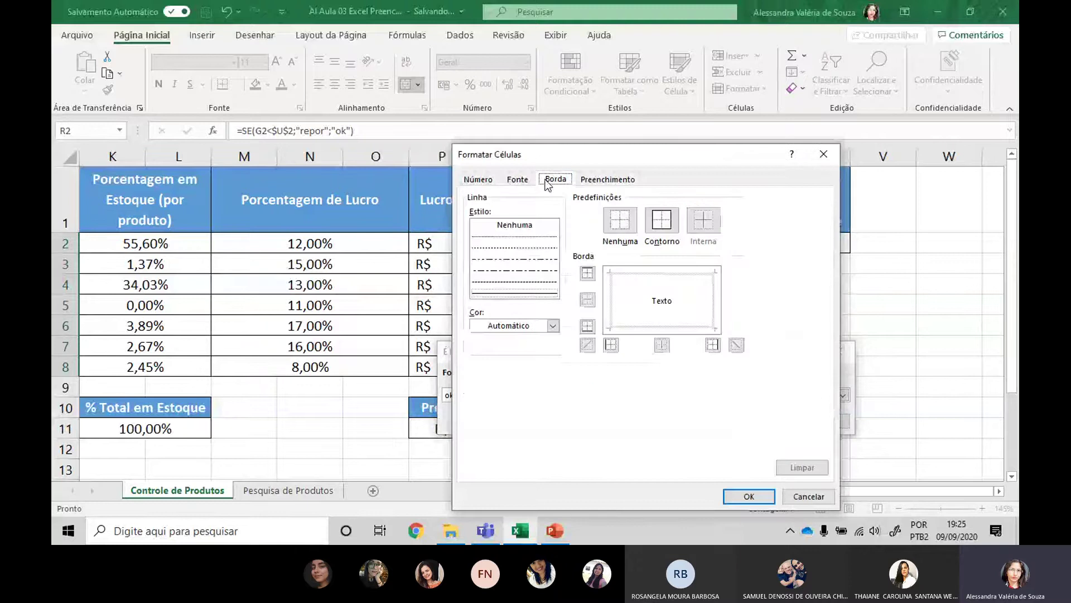
pyautogui.click(530, 324)
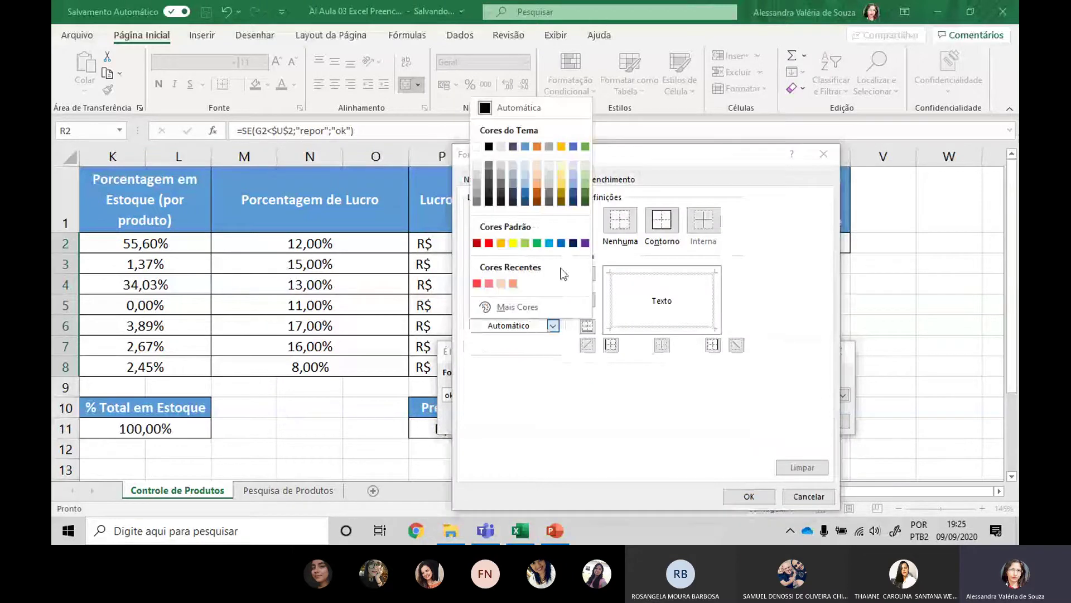
pyautogui.click(573, 244)
pyautogui.click(674, 223)
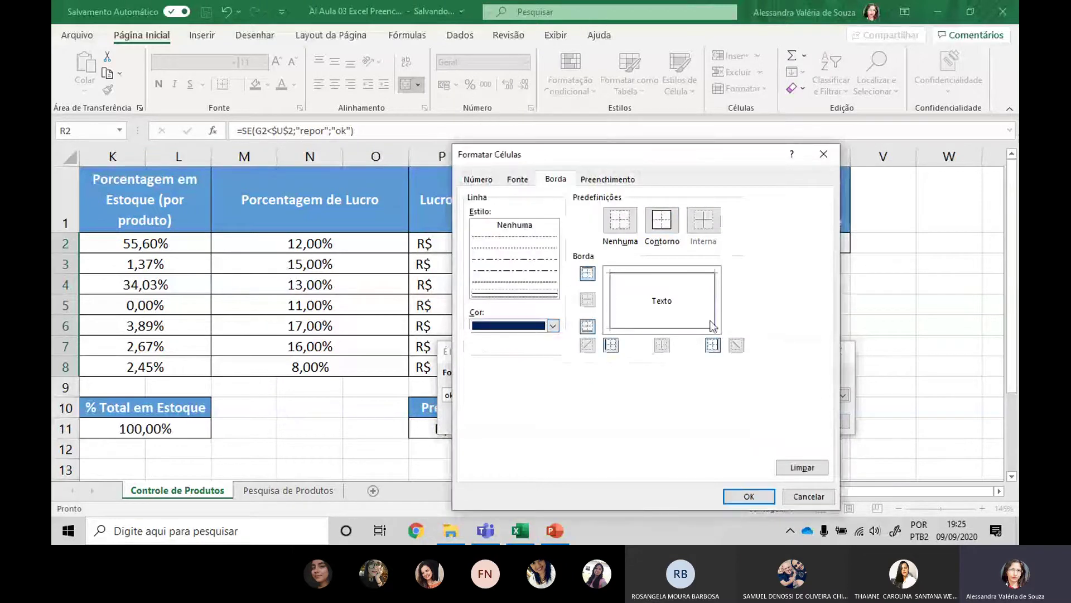
# Fill the custom format with a white-blue gradient, Diagonal p/ baixo with the blue band in the middle, and apply the "ok" rule.
pyautogui.click(608, 179)
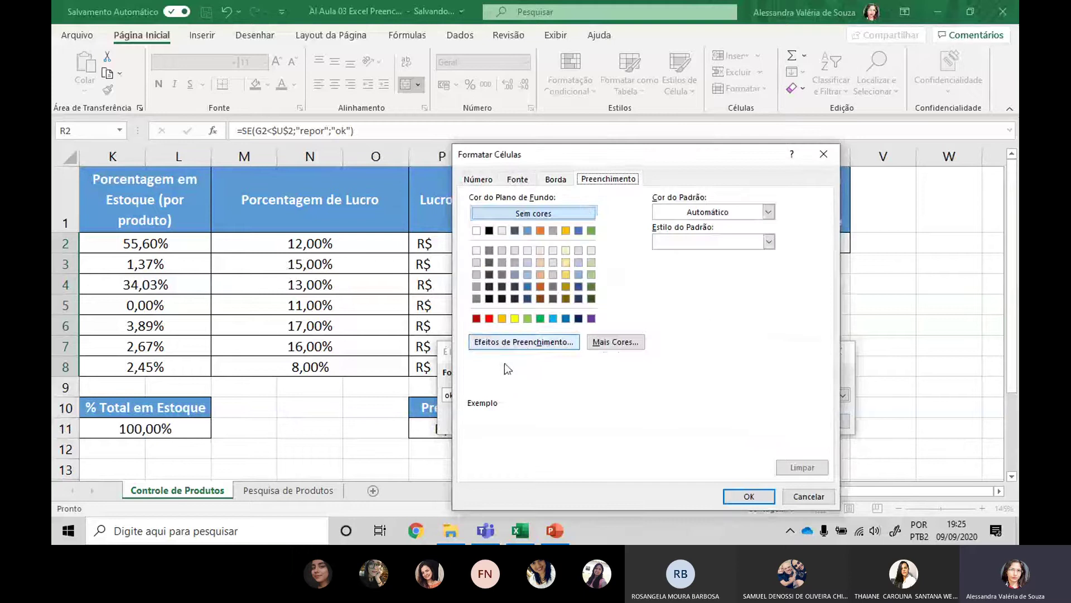
pyautogui.click(551, 342)
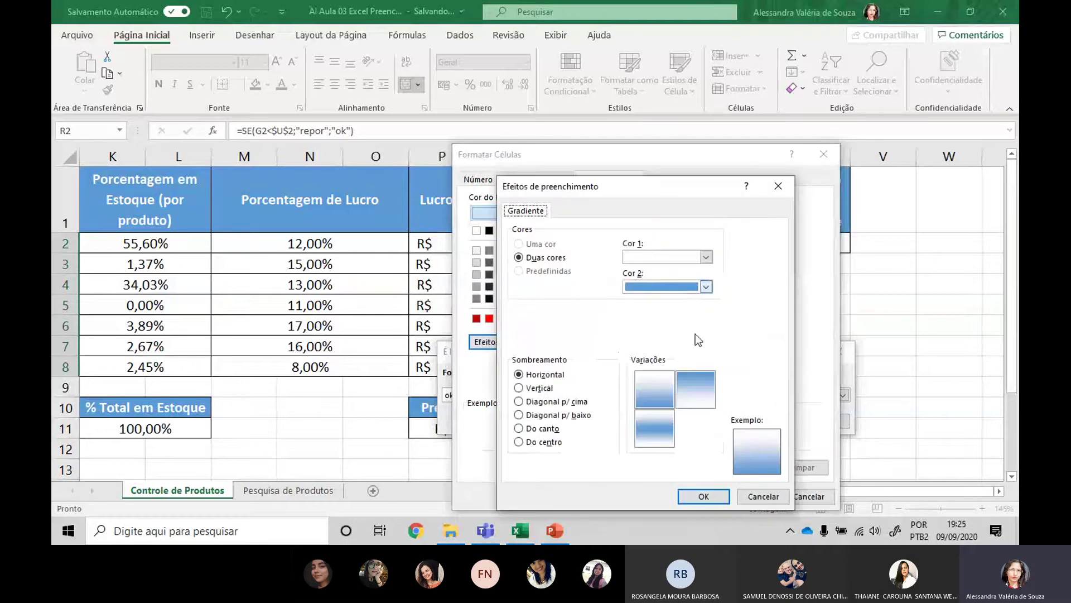
pyautogui.click(536, 415)
pyautogui.click(668, 428)
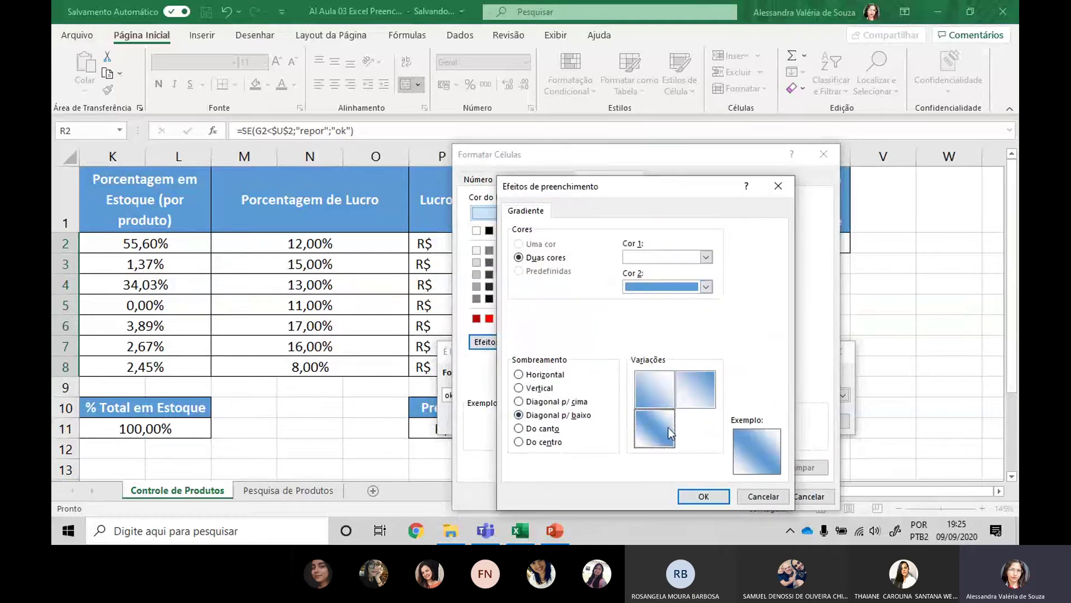
pyautogui.click(711, 496)
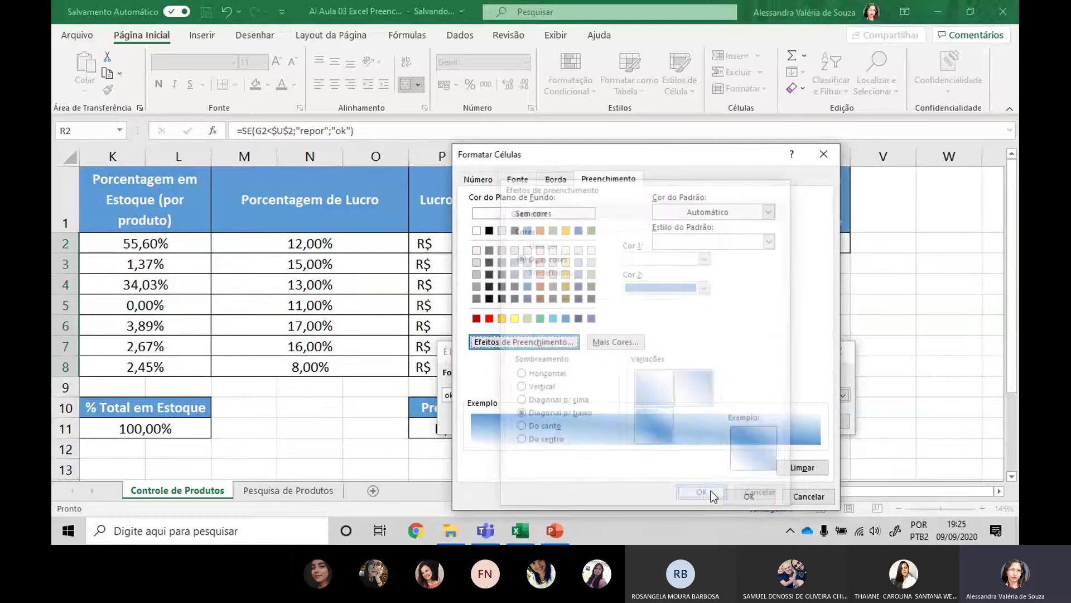
pyautogui.click(755, 497)
pyautogui.click(751, 426)
pyautogui.click(803, 318)
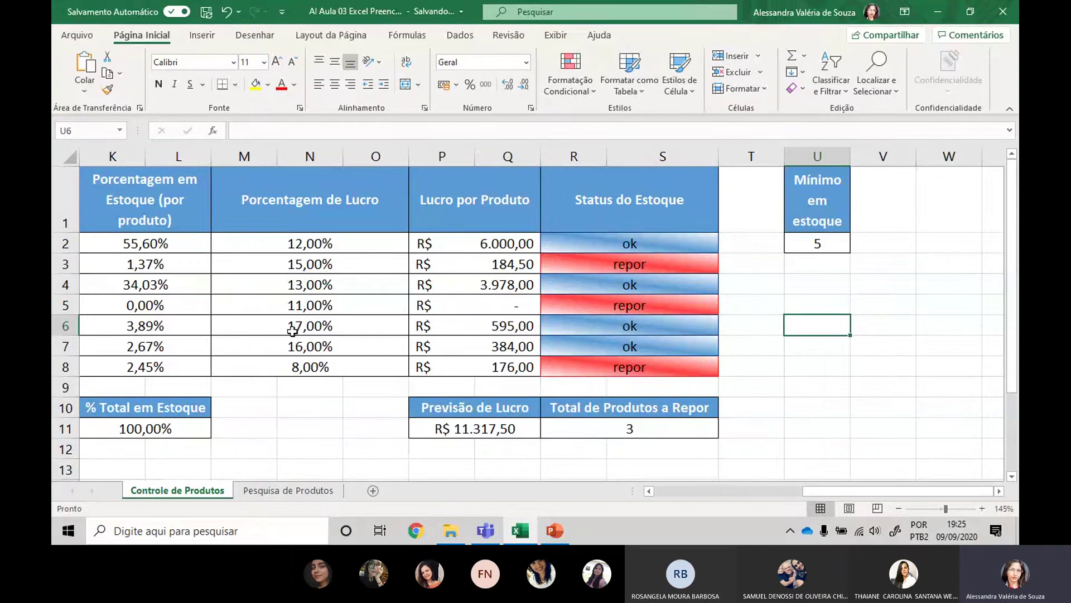
# Set the Estoque quantities in rows 3, 5 and 8 to 8, 9 and 6.
pyautogui.scroll(-2, 292, 330)
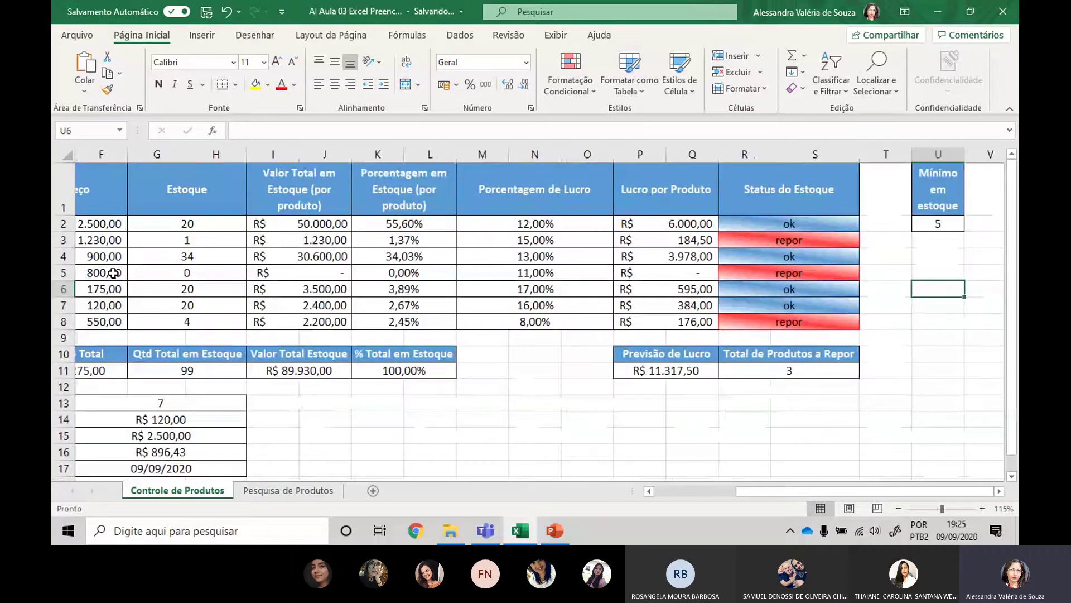
pyautogui.click(191, 239)
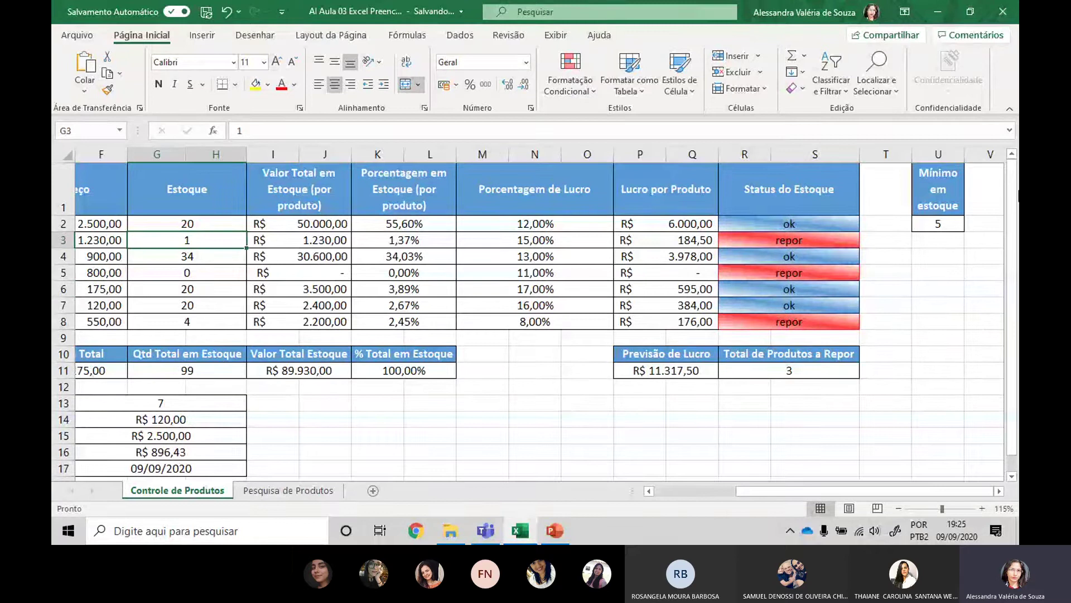
pyautogui.write('8')
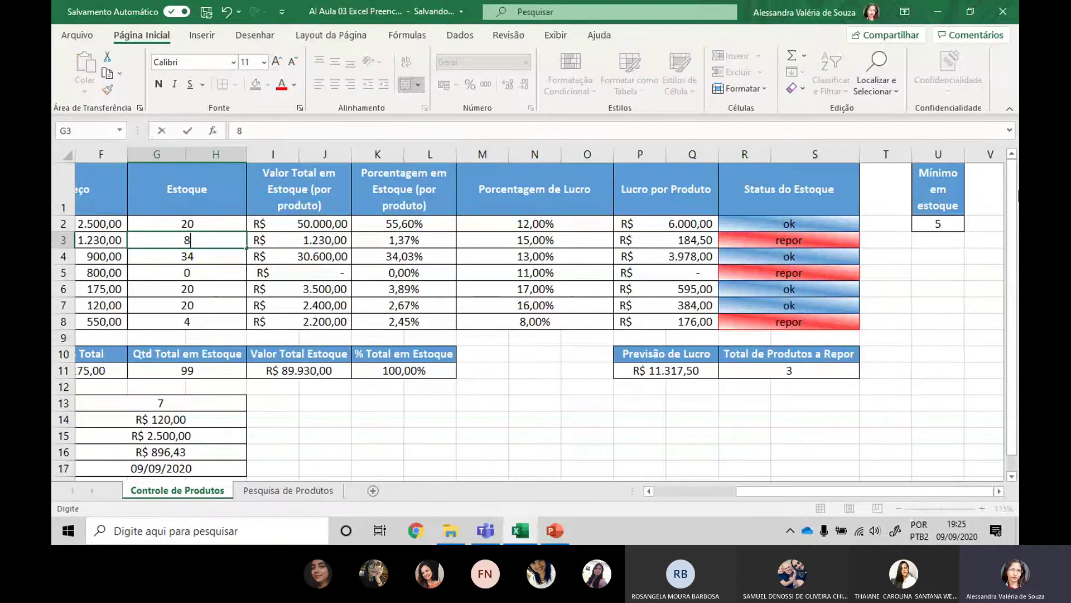
pyautogui.press('Return')
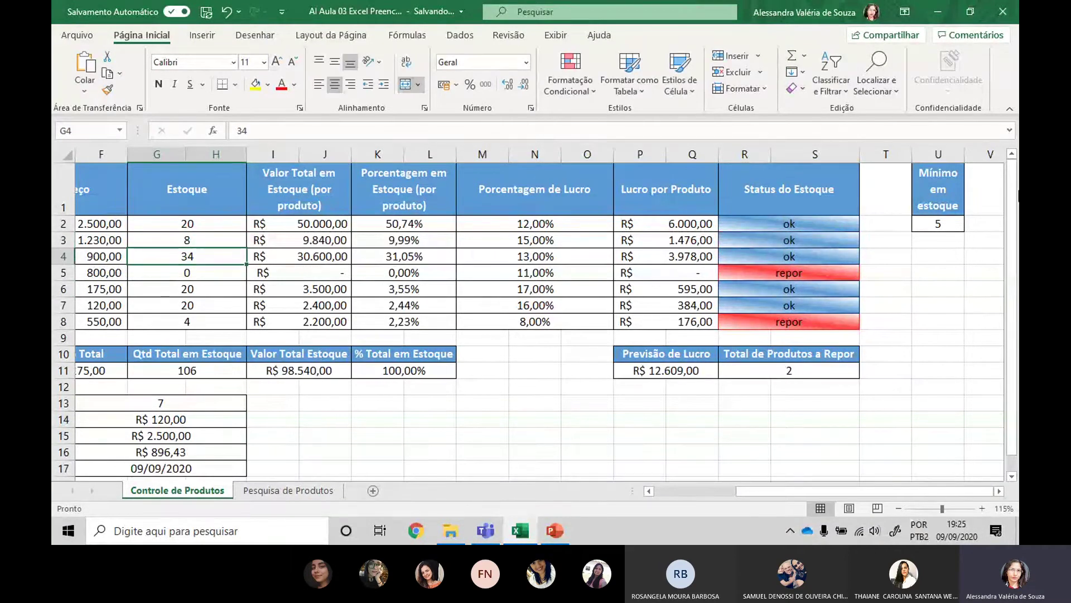
pyautogui.click(191, 271)
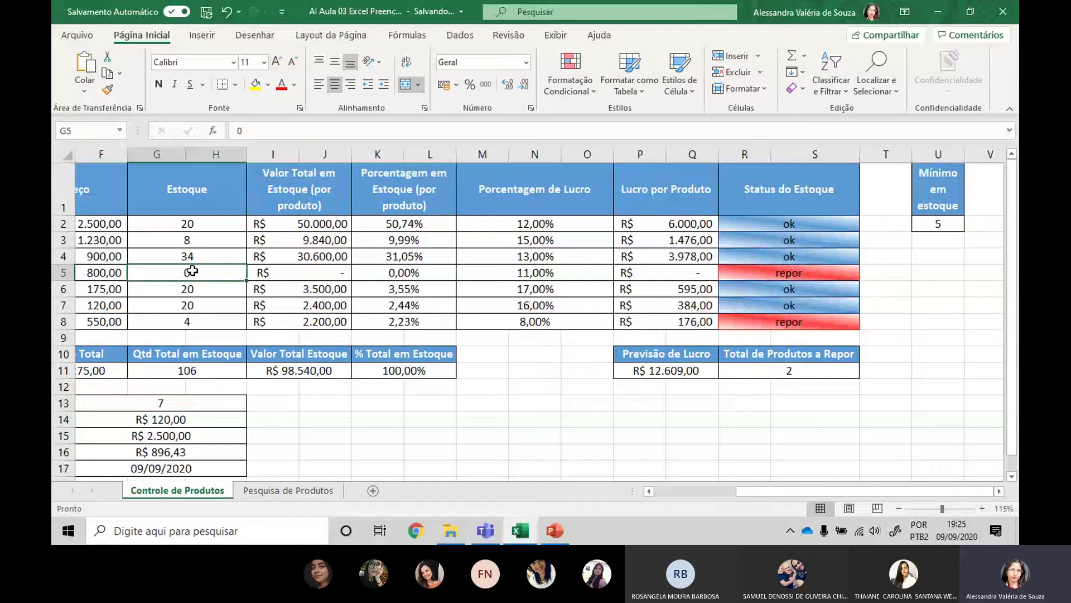
pyautogui.write('9')
pyautogui.press('Return')
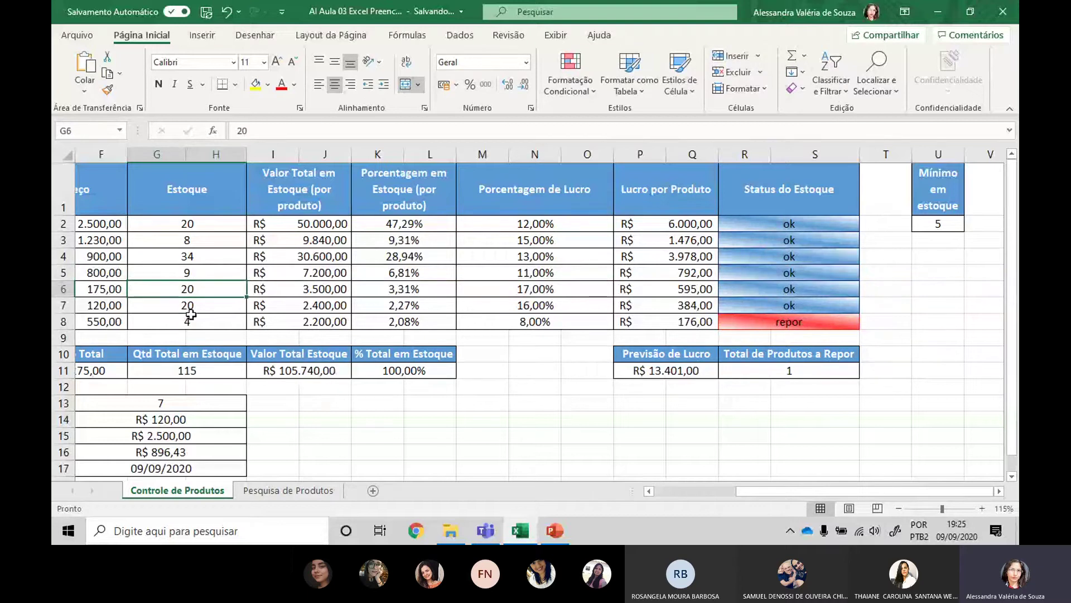
pyautogui.click(191, 318)
pyautogui.write('6')
pyautogui.press('Return')
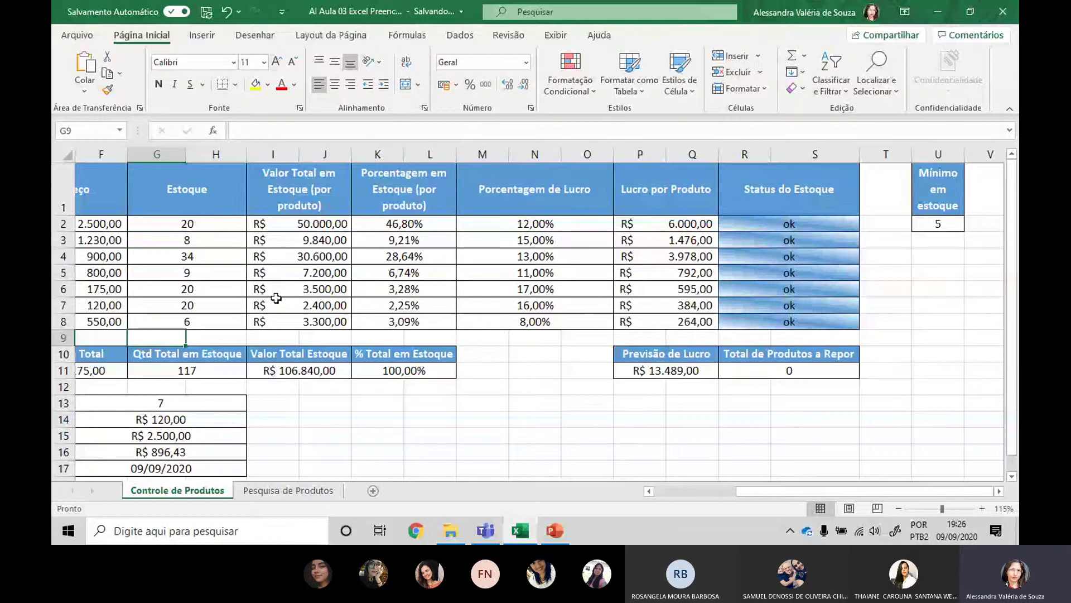
pyautogui.click(200, 289)
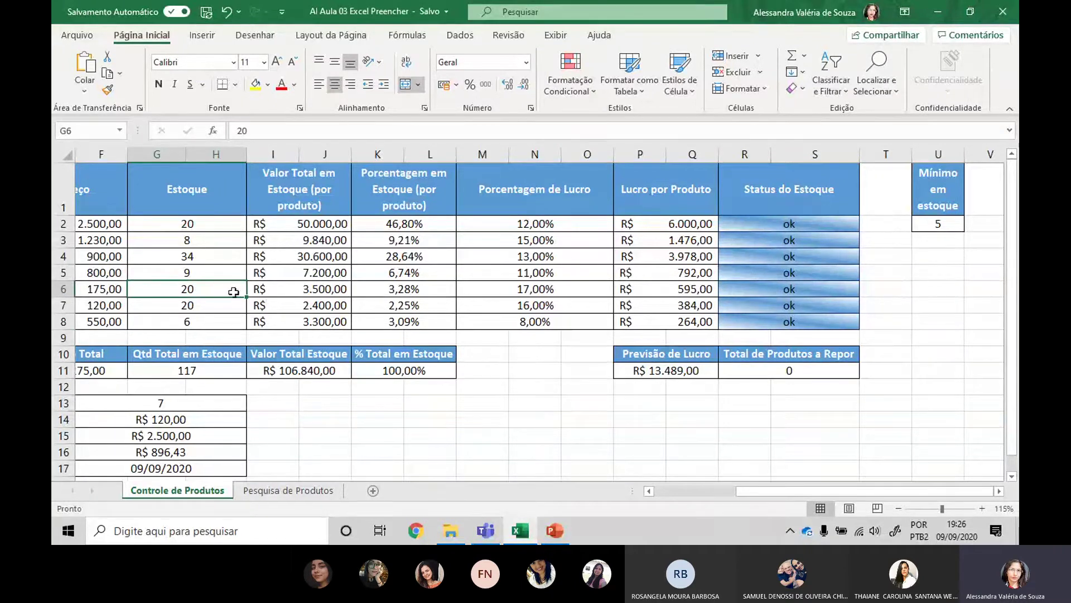
# Set the Estoque quantity of the product in row 6 to 0.
pyautogui.moveTo(233, 292); pyautogui.dragTo(399, 288)
pyautogui.click(1000, 491)
pyautogui.click(999, 491)
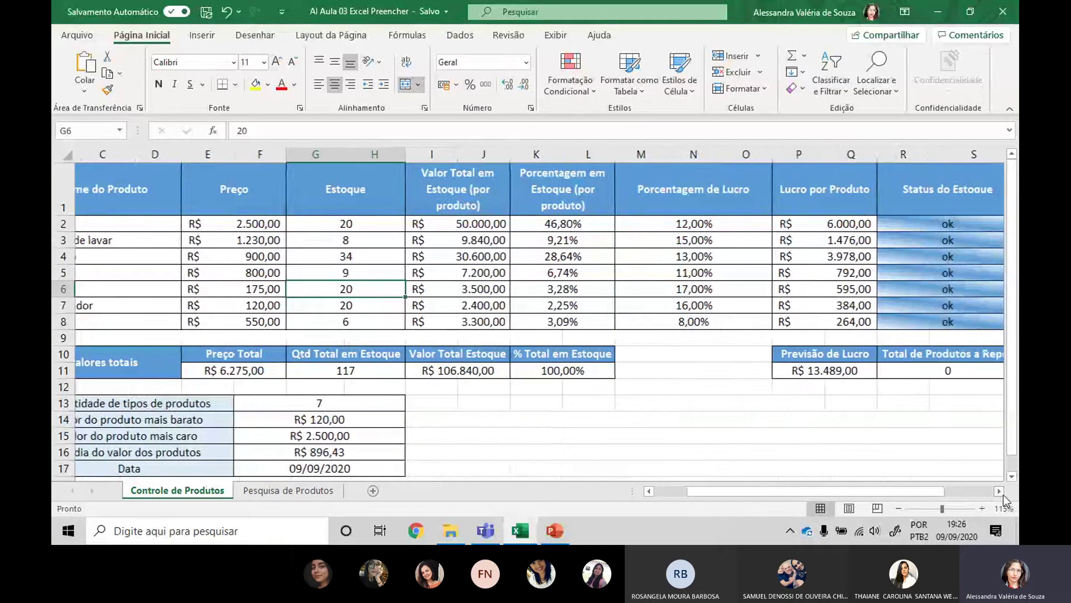
pyautogui.write('0')
pyautogui.press('Return')
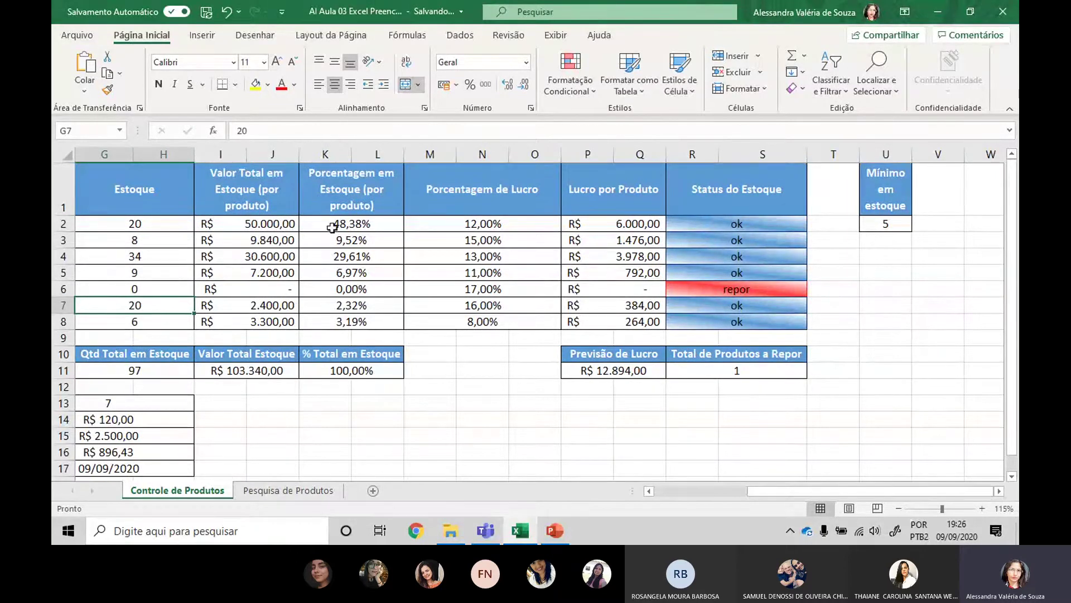
# Undo the test changes to the Estoque quantities in rows 3, 5, 6 and 8, keeping the "ok" highlight rule.
pyautogui.hotkey('ctrl', 'z')
pyautogui.hotkey('ctrl', 'z')
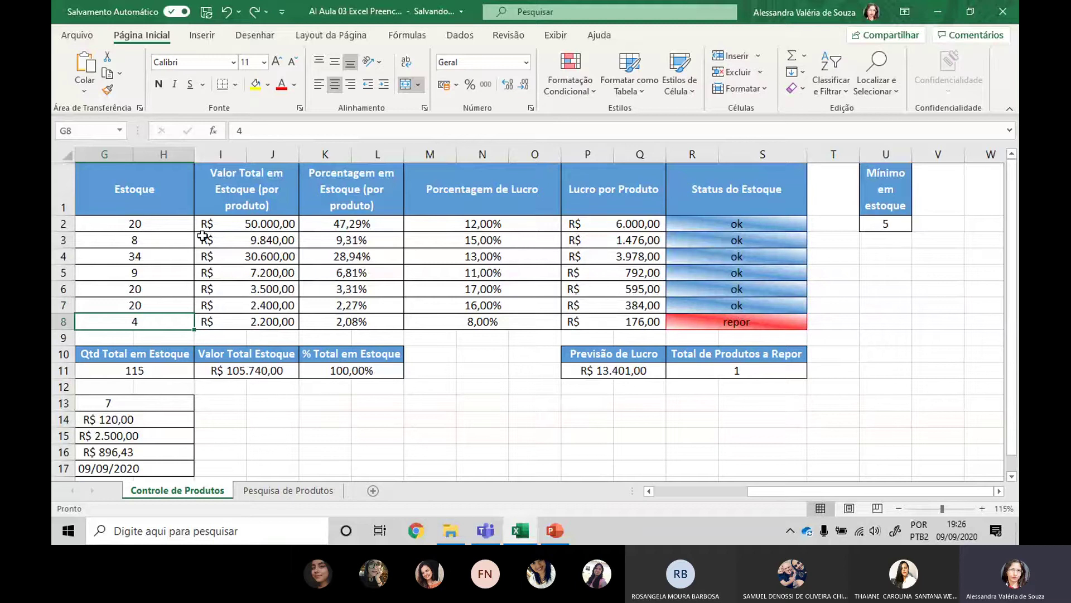
pyautogui.hotkey('ctrl', 'z')
pyautogui.hotkey('ctrl', 'z')
pyautogui.keyDown('ctrl'); pyautogui.scroll(1, 199, 235); pyautogui.keyUp('ctrl')
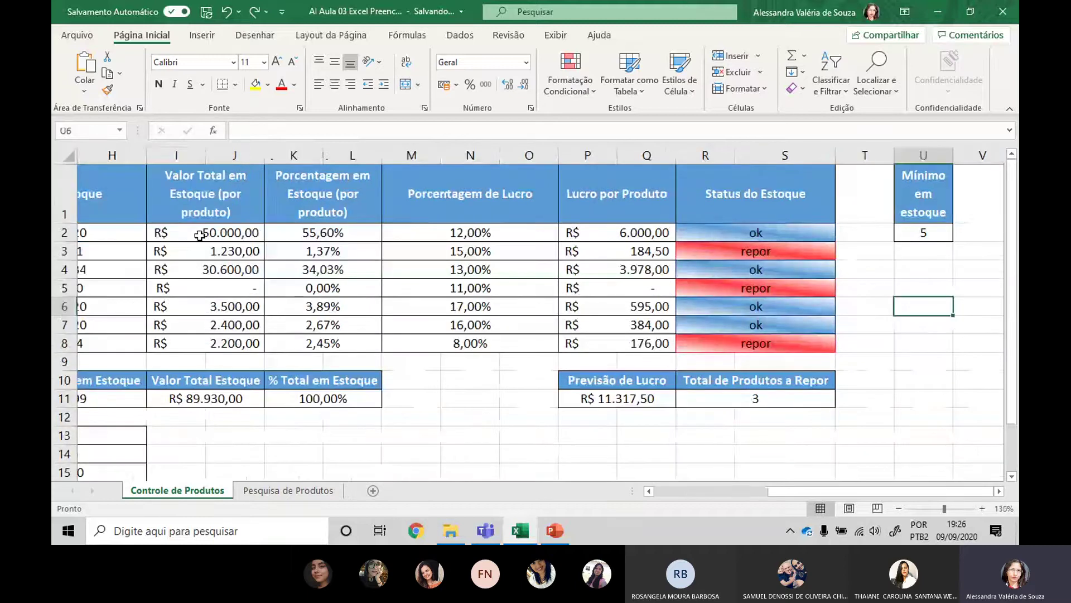
pyautogui.keyDown('ctrl'); pyautogui.scroll(1, 199, 236); pyautogui.keyUp('ctrl')
pyautogui.hotkey('ctrl', 'z')
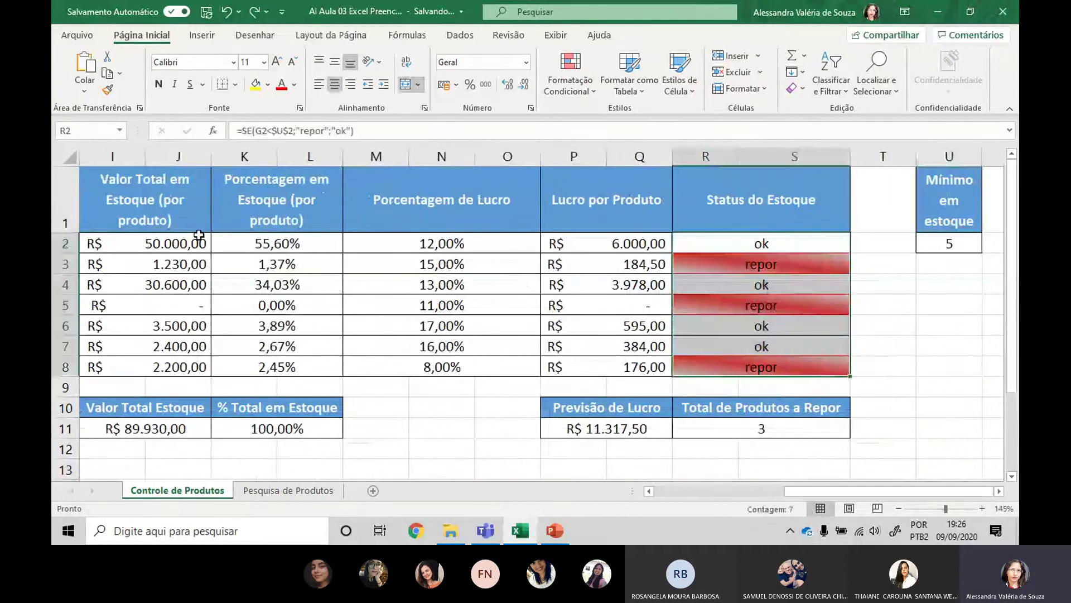
pyautogui.hotkey('ctrl', 'y')
pyautogui.click(954, 349)
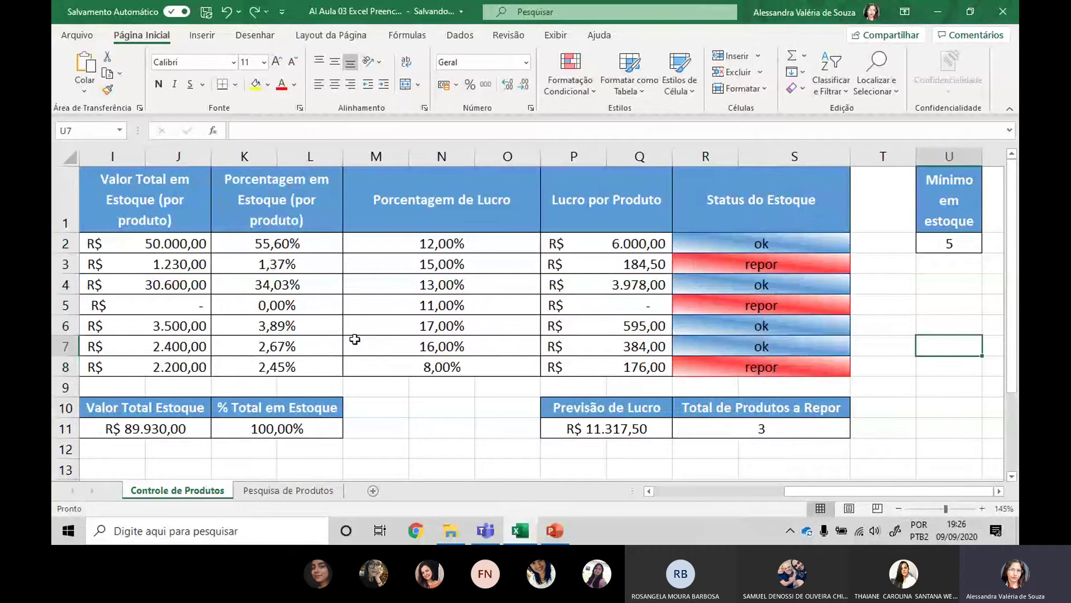
pyautogui.keyDown('ctrl'); pyautogui.scroll(-2, 354, 339); pyautogui.keyUp('ctrl')
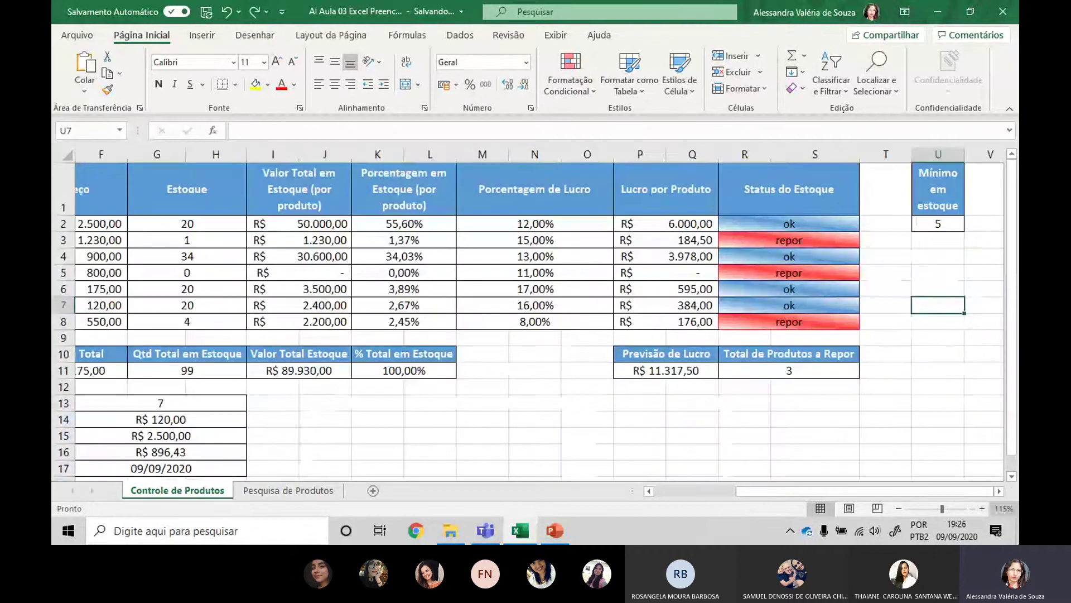
pyautogui.click(943, 338)
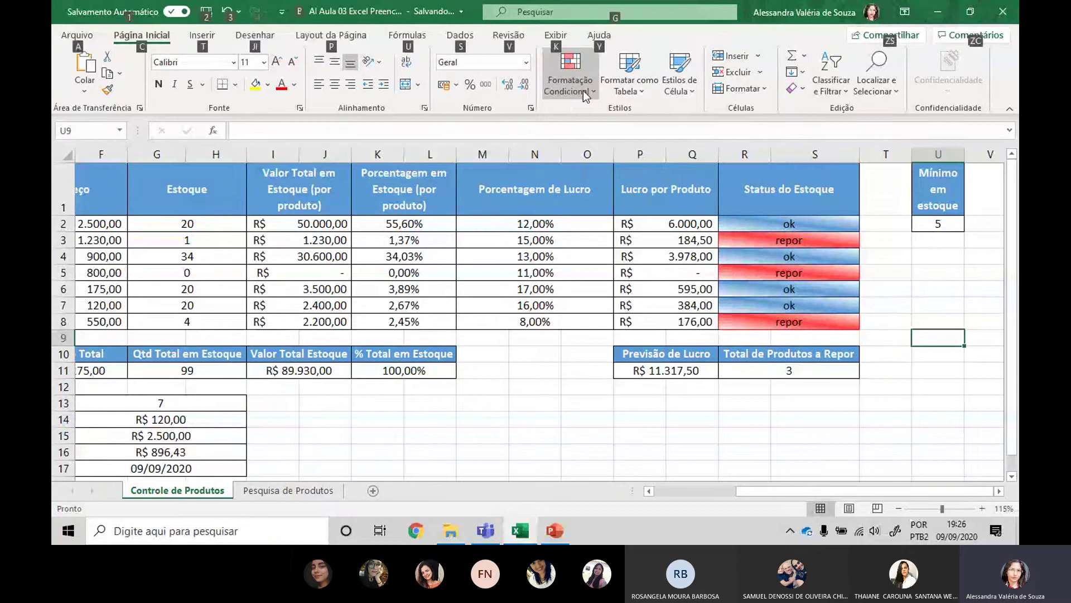
# Switch to the Teams meeting, check its participants list and chat, and return to the Excel workbook.
pyautogui.hotkey('alt', 'Tab')
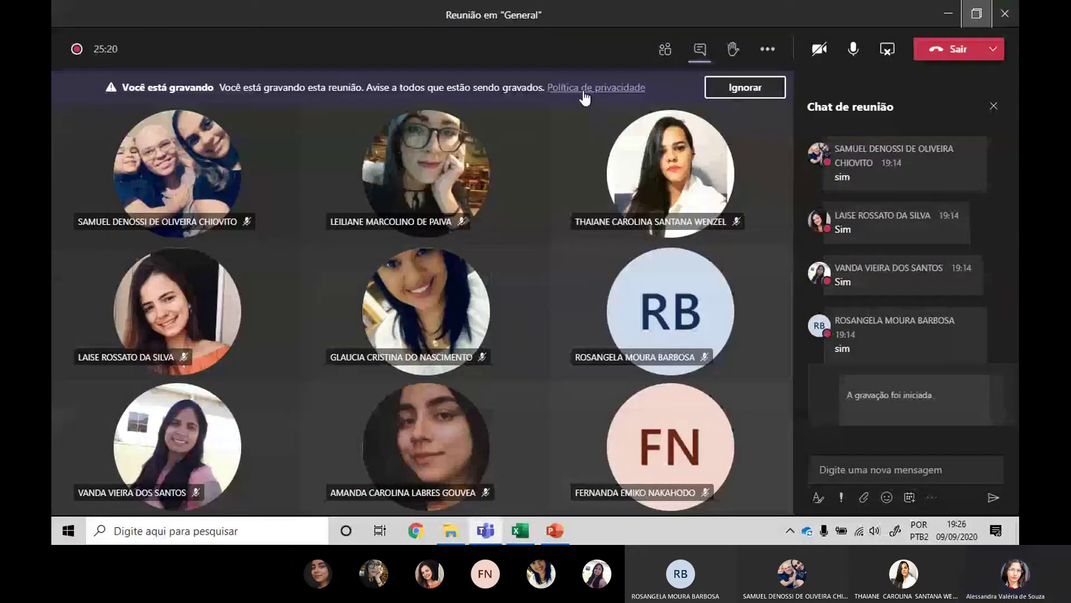
pyautogui.click(665, 49)
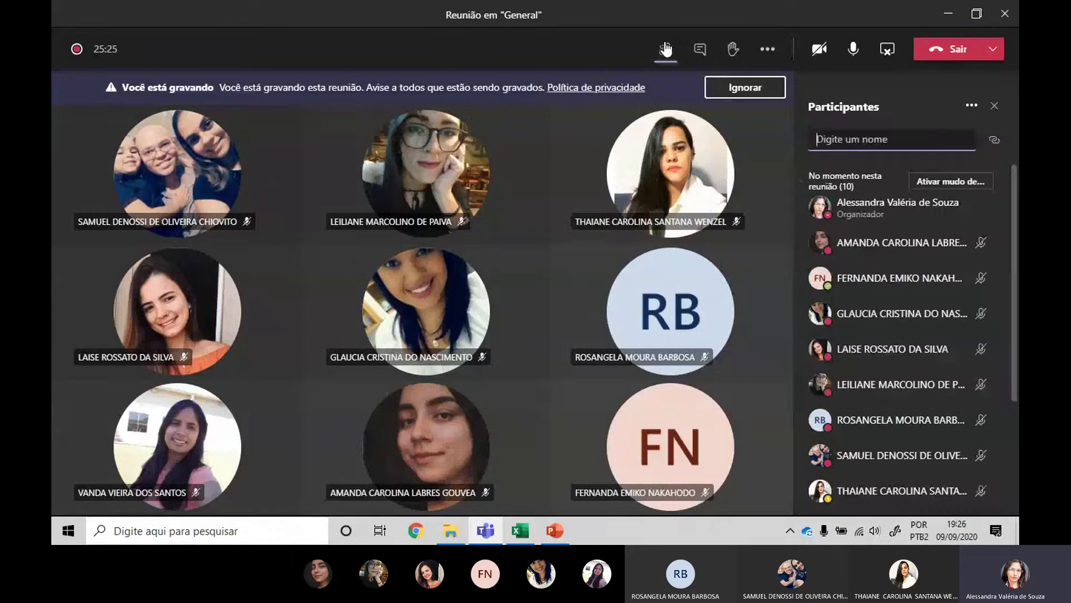
pyautogui.click(700, 48)
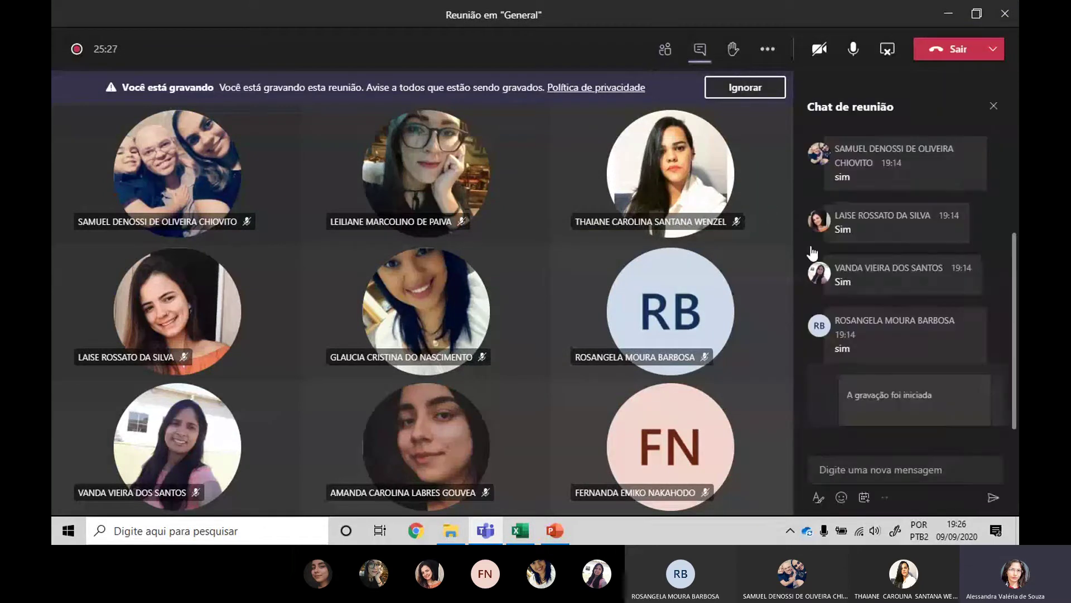
pyautogui.hotkey('alt', 'Tab')
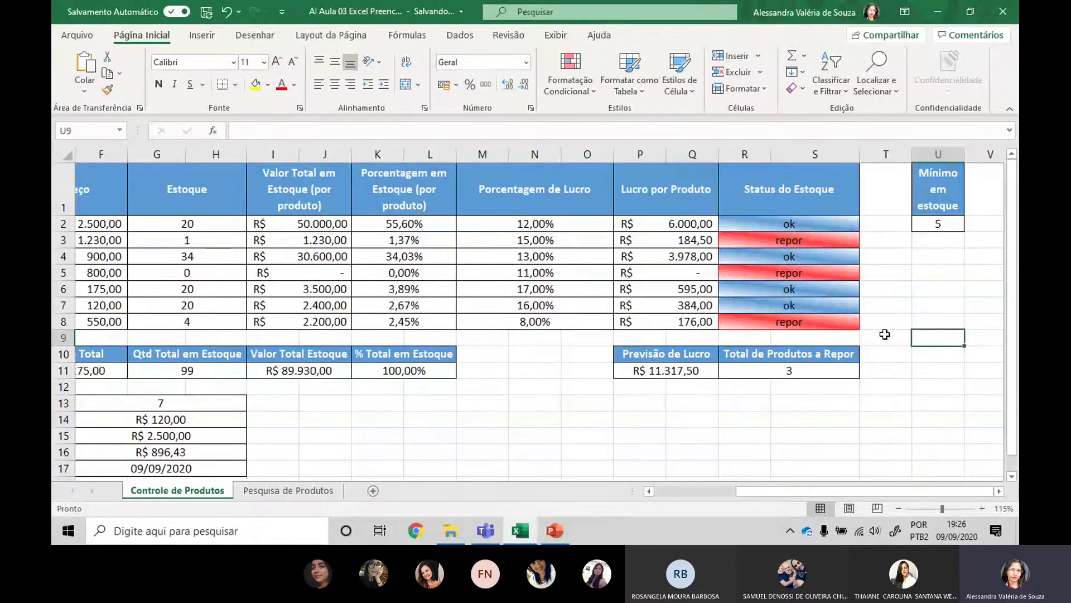
# Start a new conditional formatting rule for the Estoque quantities of all seven products, G2:G8.
pyautogui.click(879, 350)
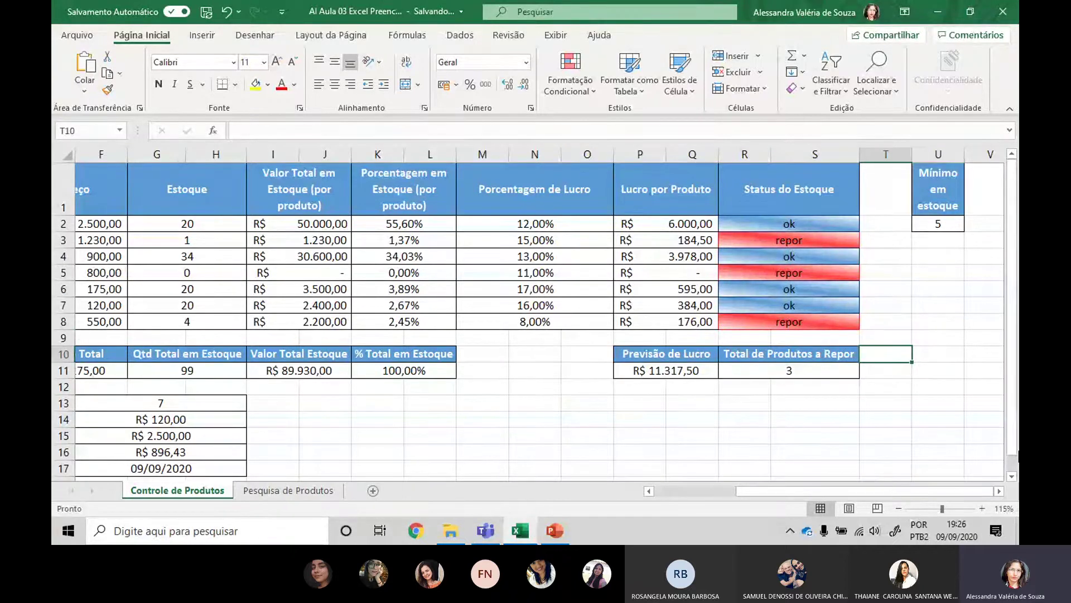
pyautogui.hscroll(-3, 765, 231)
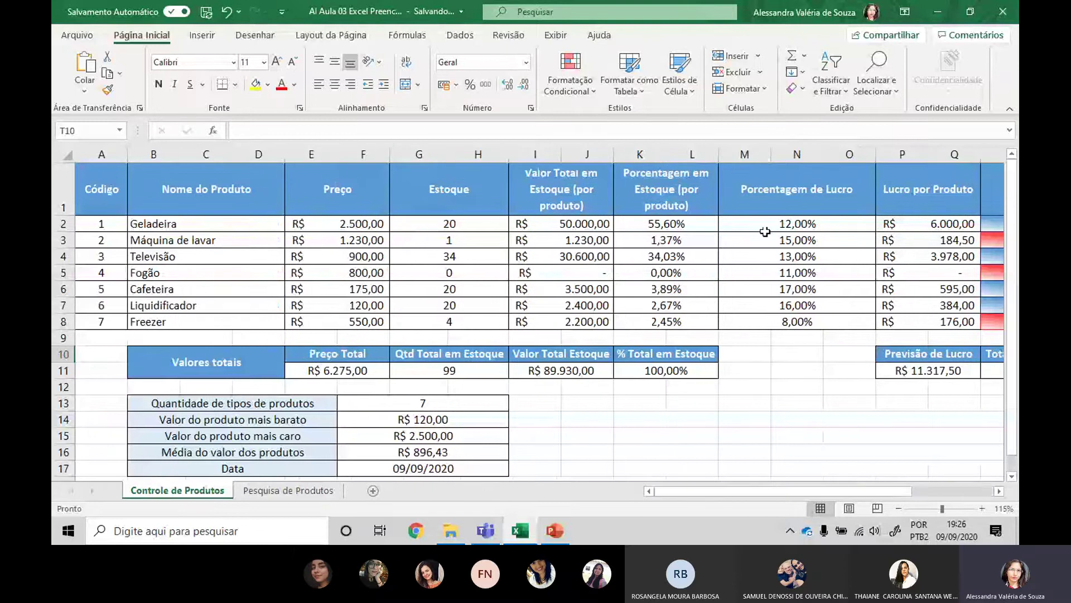
pyautogui.moveTo(450, 224); pyautogui.dragTo(481, 318)
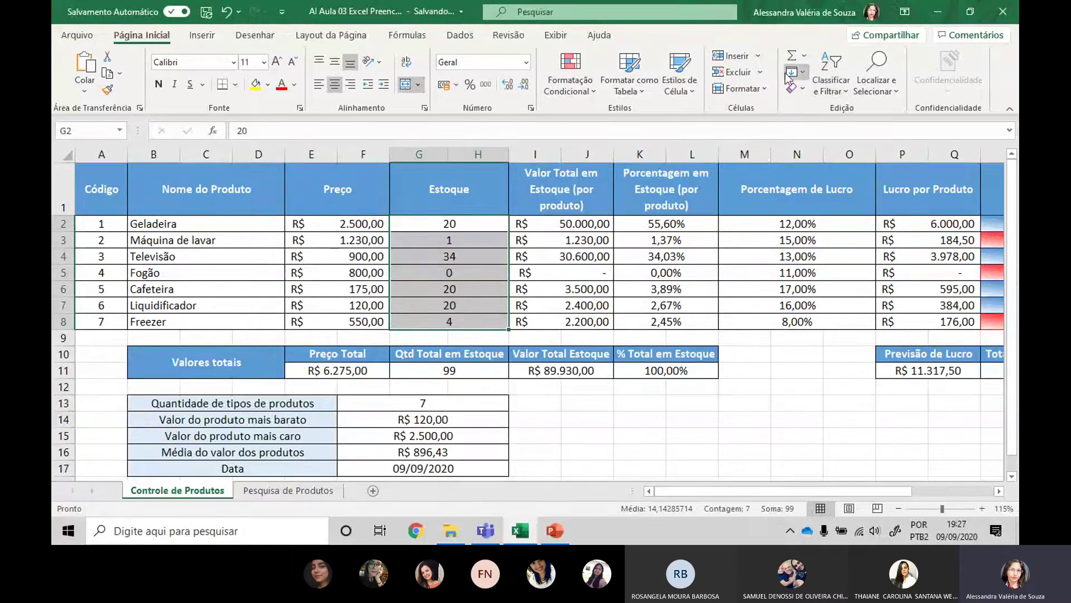
pyautogui.click(760, 89)
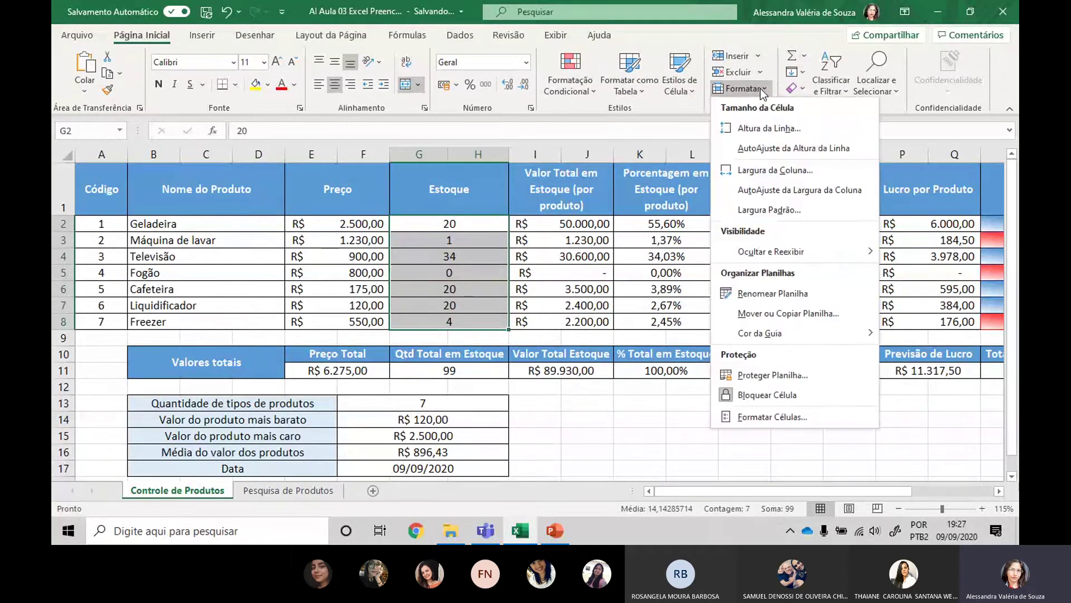
pyautogui.click(564, 87)
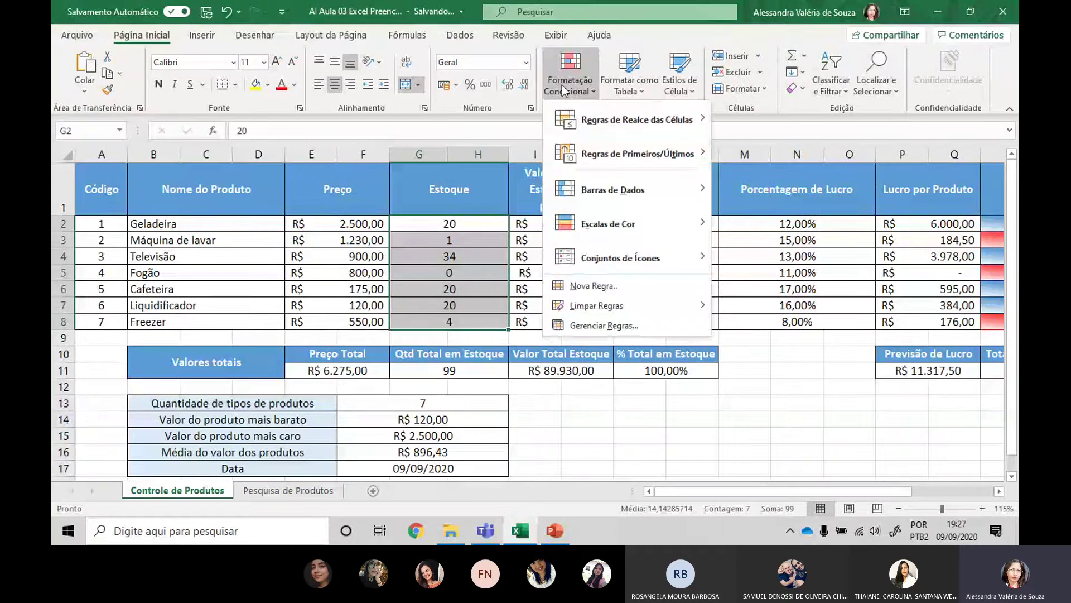
pyautogui.moveTo(672, 234)
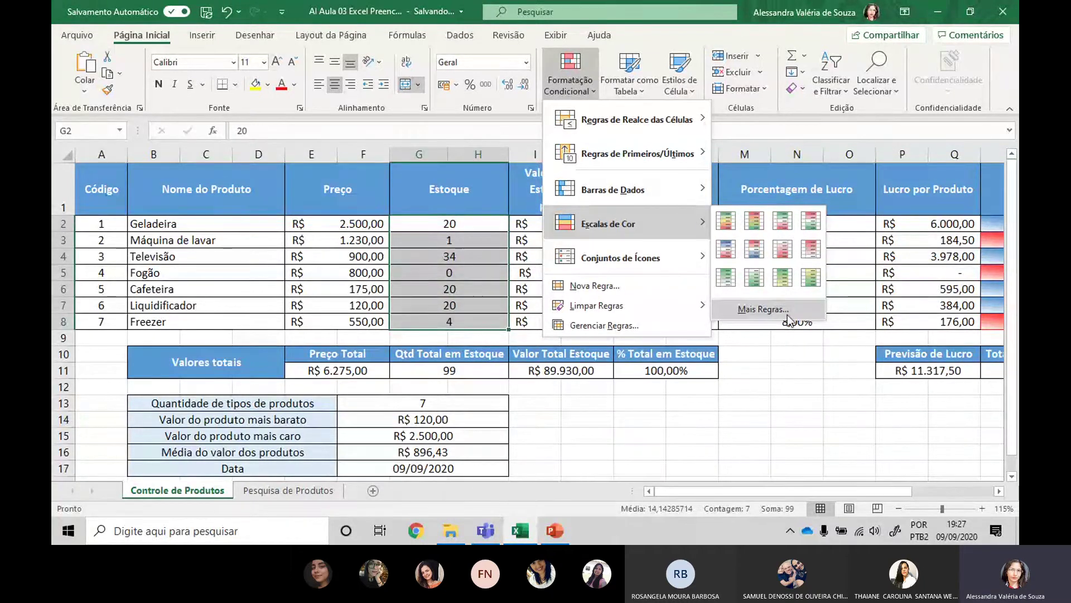
pyautogui.click(632, 294)
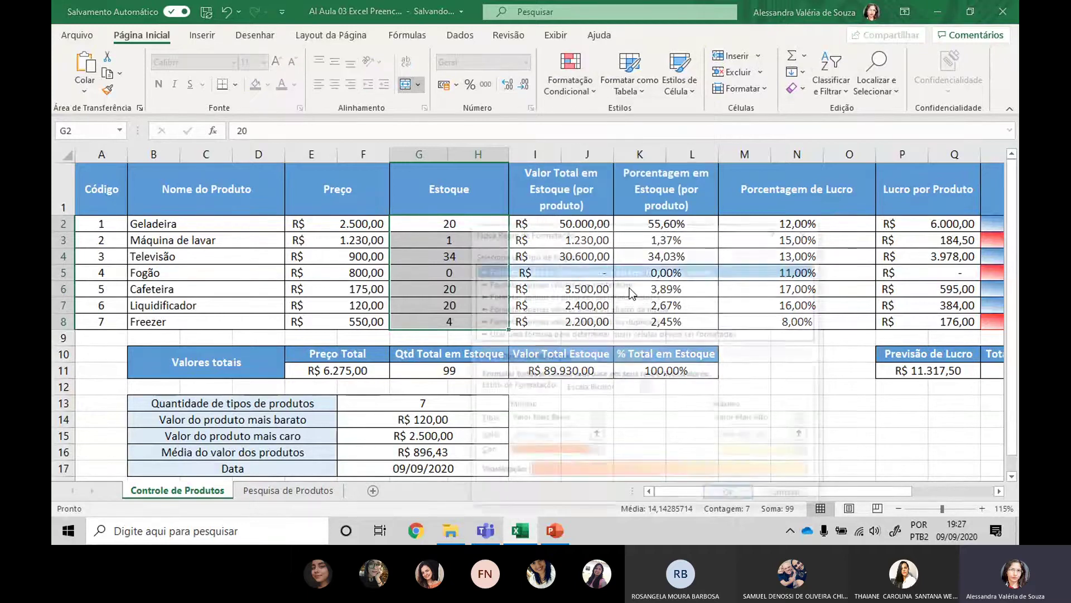
pyautogui.moveTo(744, 220); pyautogui.dragTo(555, 94)
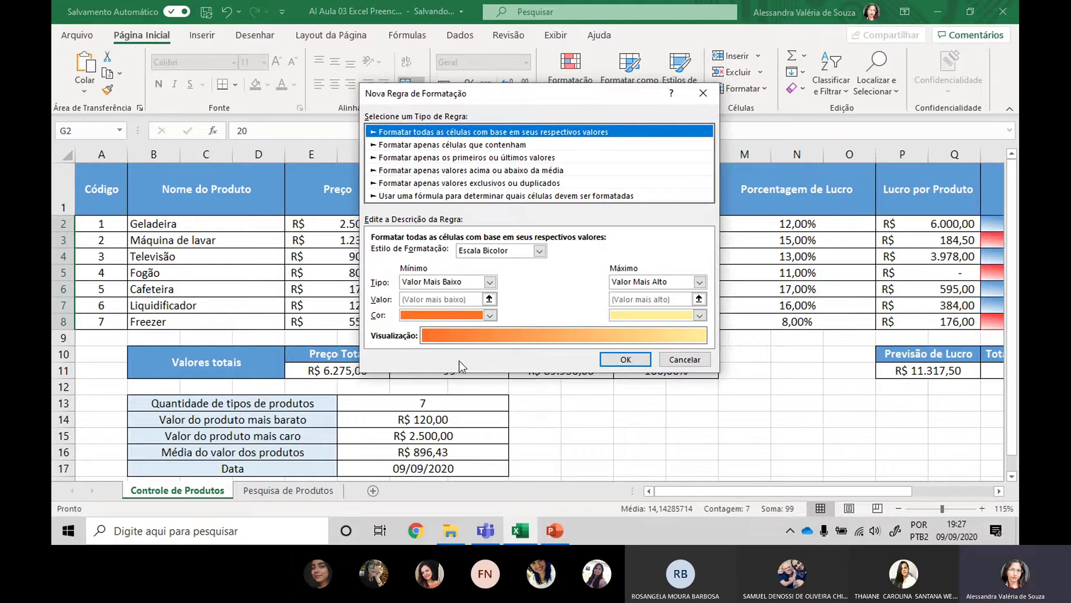
pyautogui.click(490, 283)
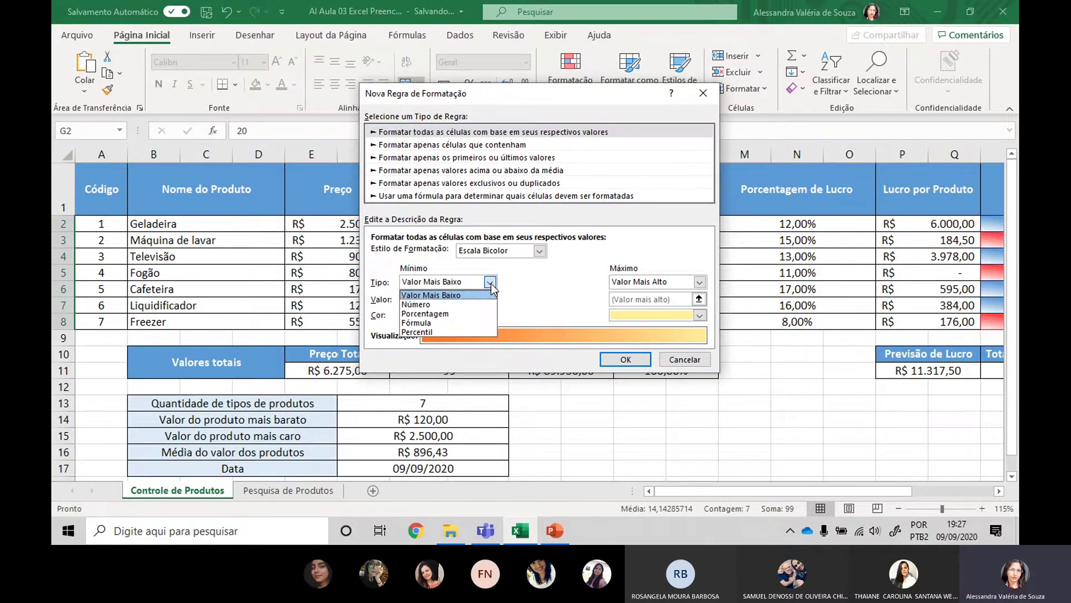
pyautogui.click(459, 294)
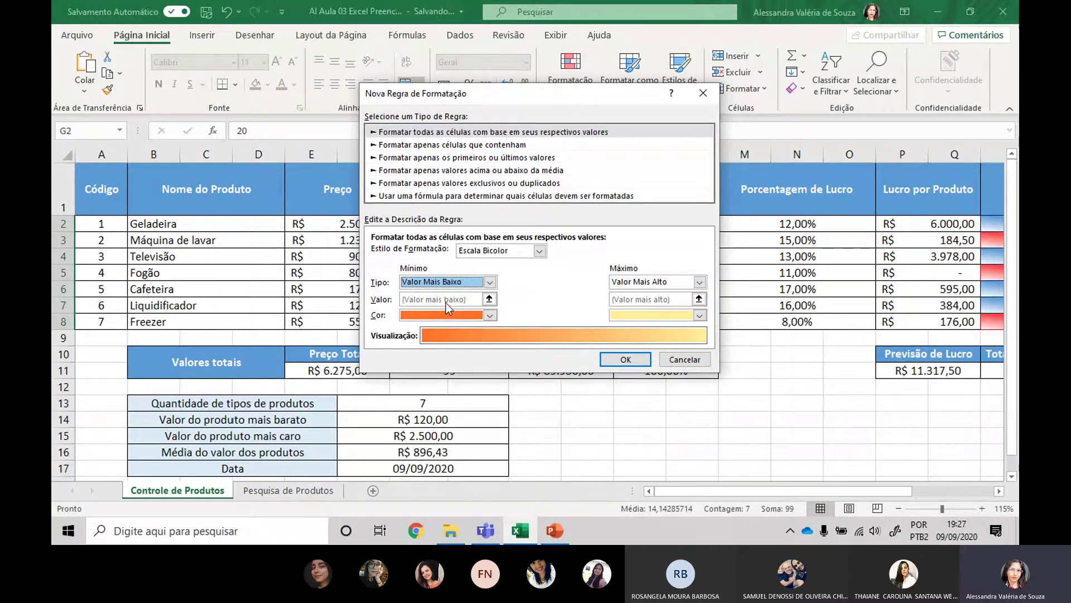
# Set the rule to Formatar apenas células que contenham, with Valor da Célula está entre 0 e 5.
pyautogui.click(463, 146)
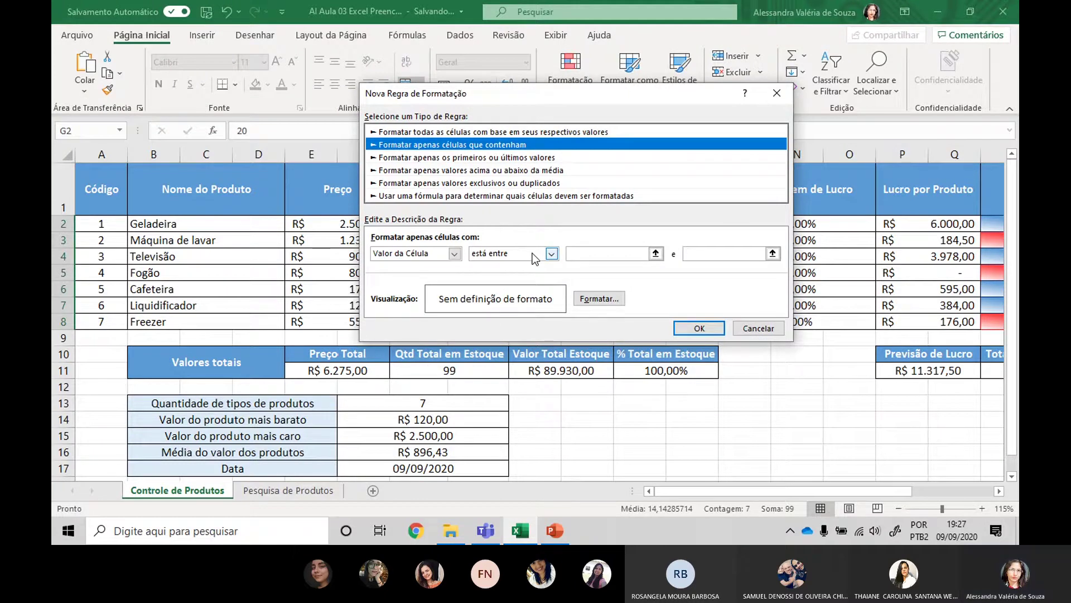
pyautogui.click(402, 255)
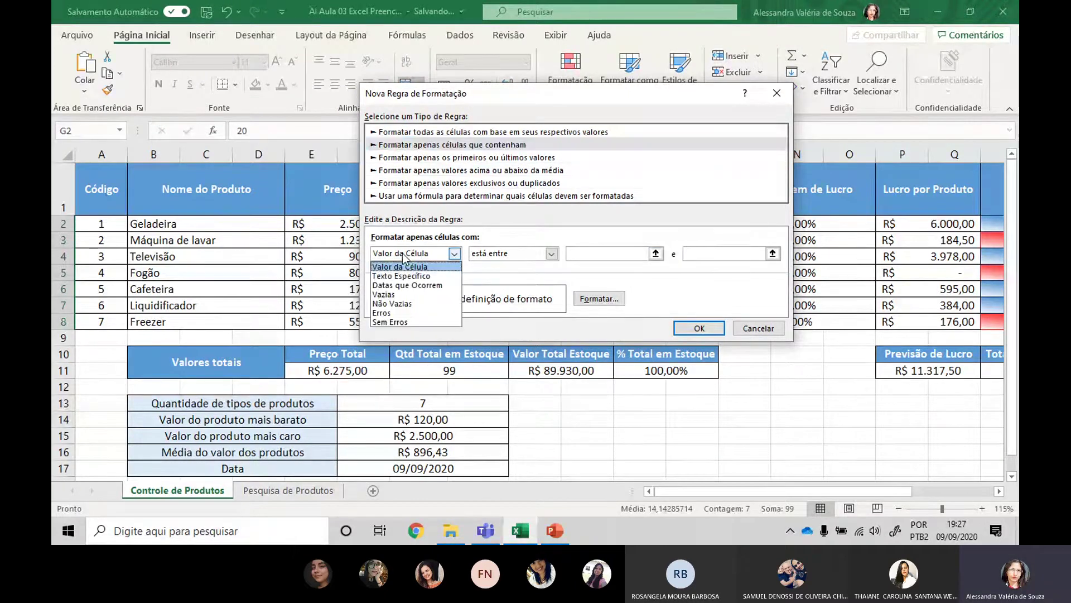
pyautogui.click(404, 266)
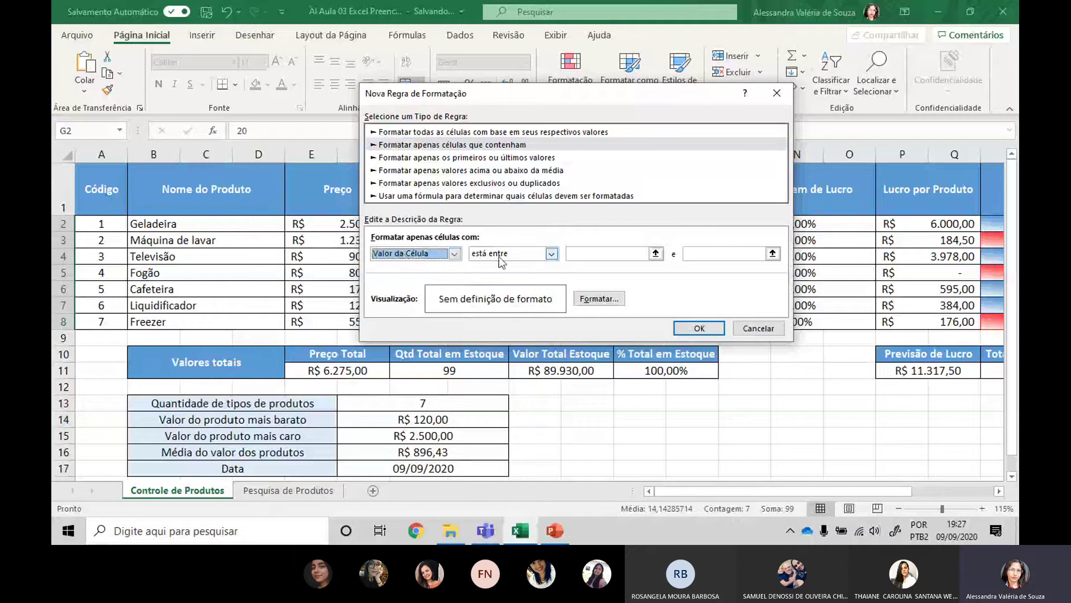
pyautogui.click(502, 255)
pyautogui.click(502, 267)
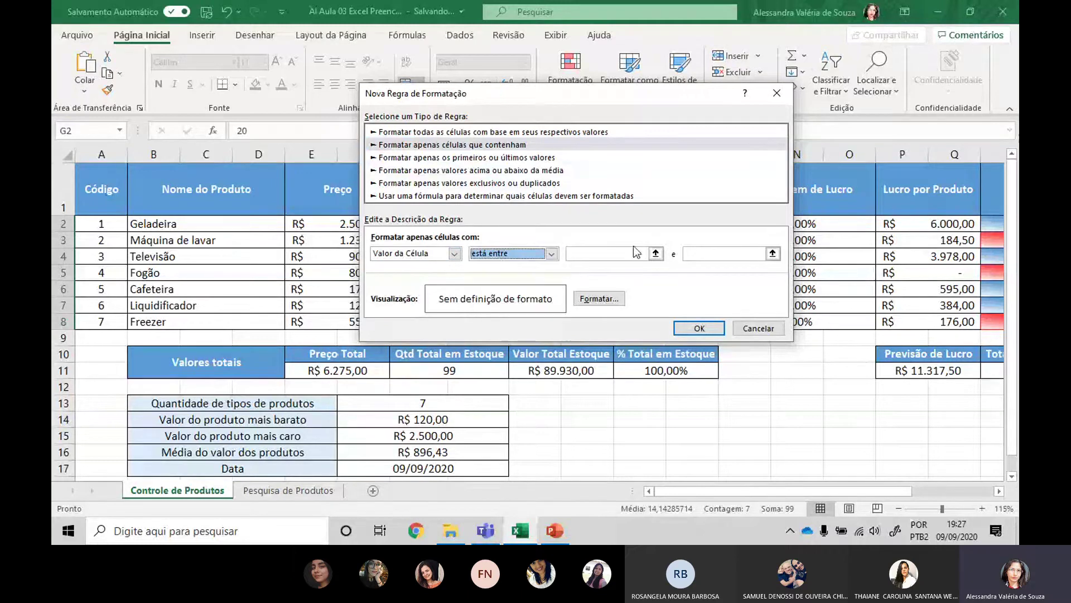
pyautogui.click(603, 254)
pyautogui.write('0')
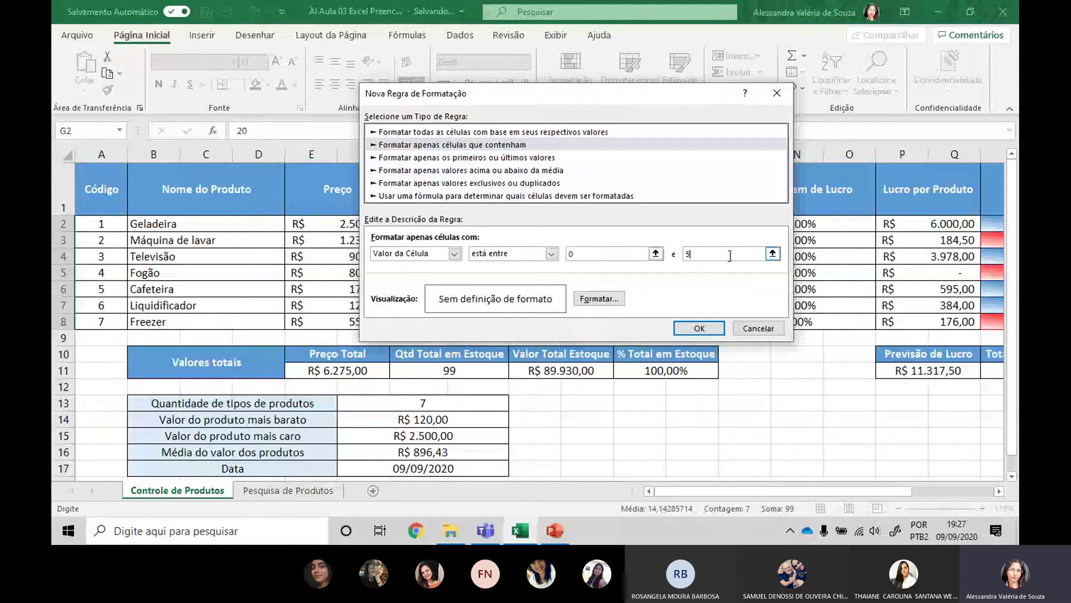
pyautogui.click(729, 255)
pyautogui.write('5')
pyautogui.click(414, 143)
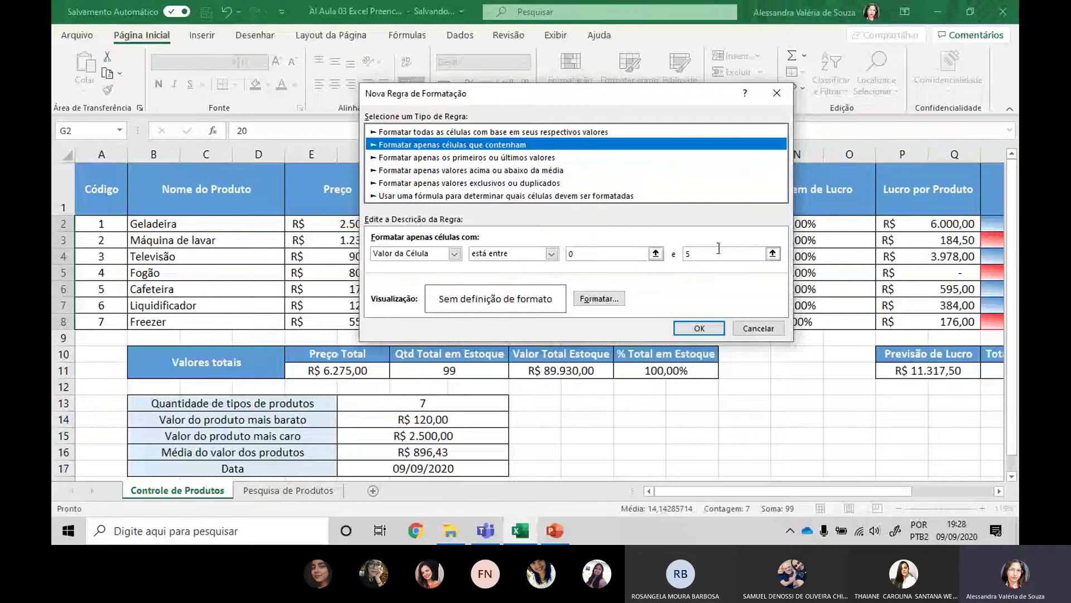
# Give the rule's format a red font color with no background fill.
pyautogui.click(607, 299)
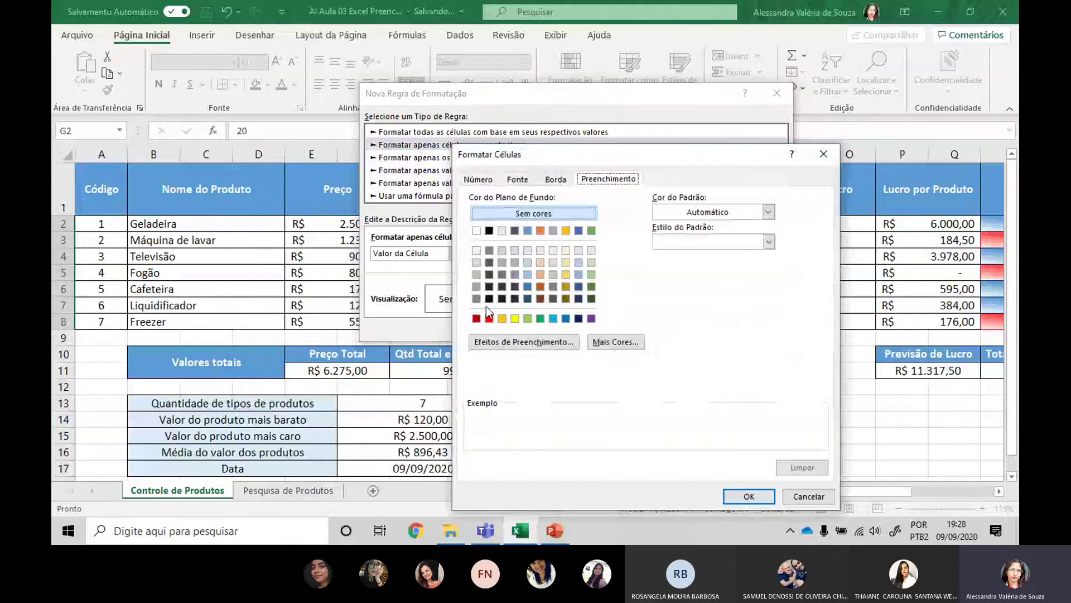
pyautogui.click(489, 317)
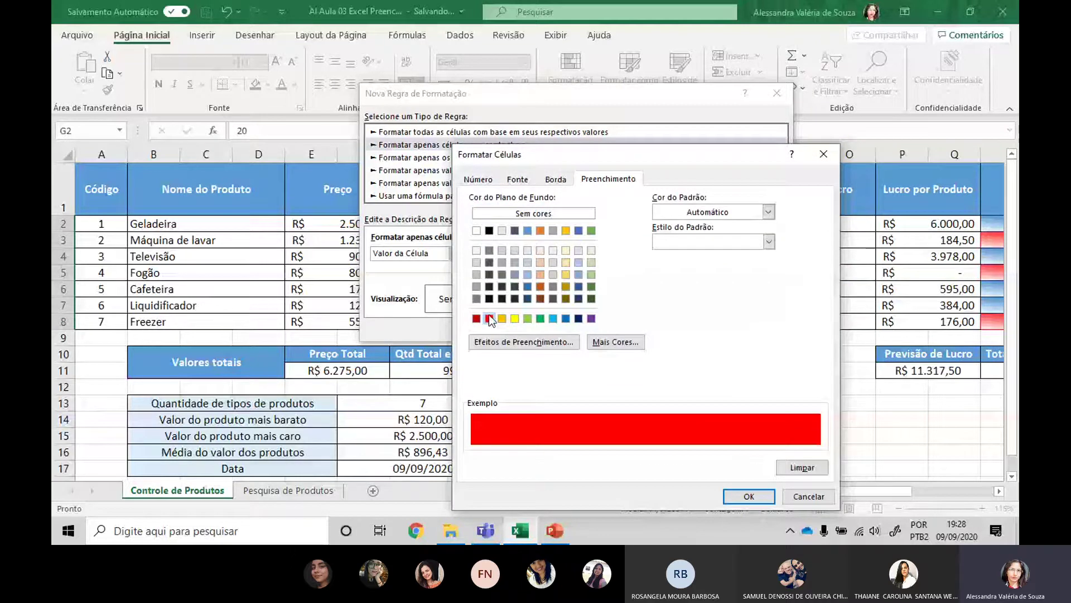
pyautogui.click(529, 215)
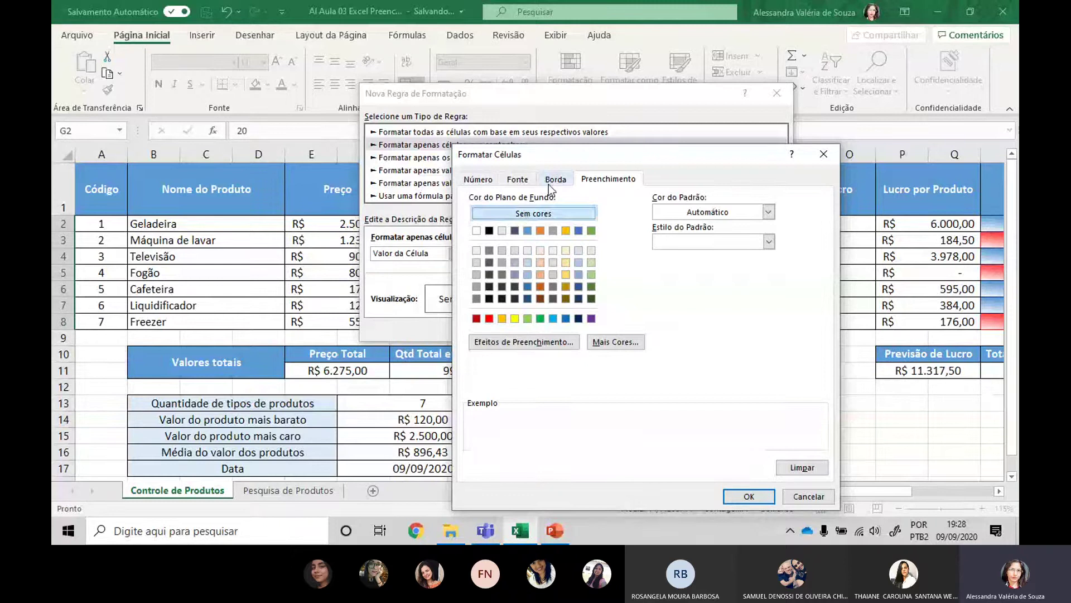
pyautogui.click(518, 179)
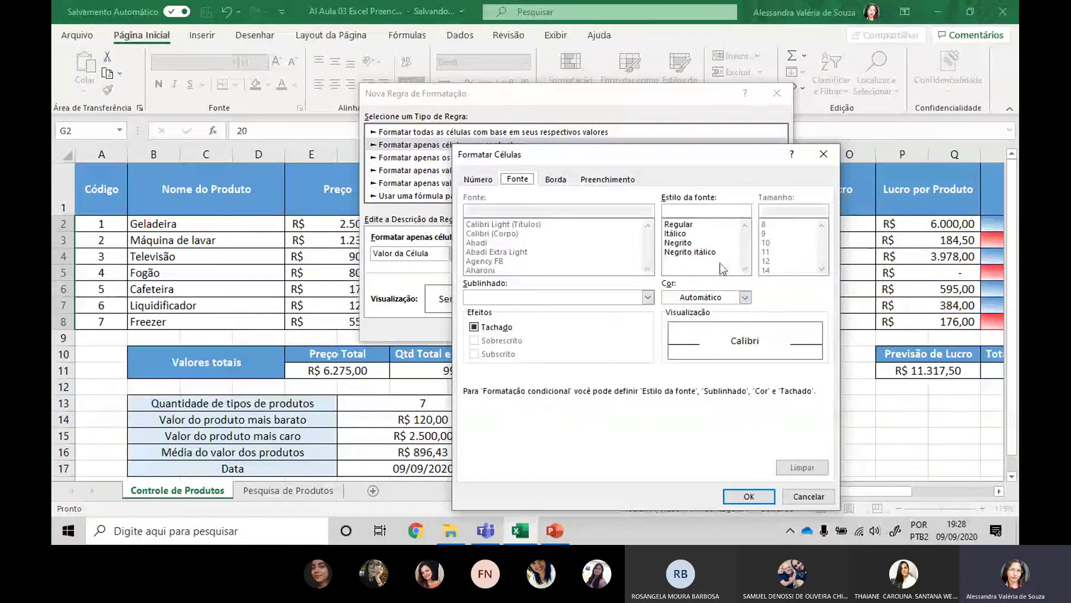
pyautogui.click(745, 297)
pyautogui.click(681, 215)
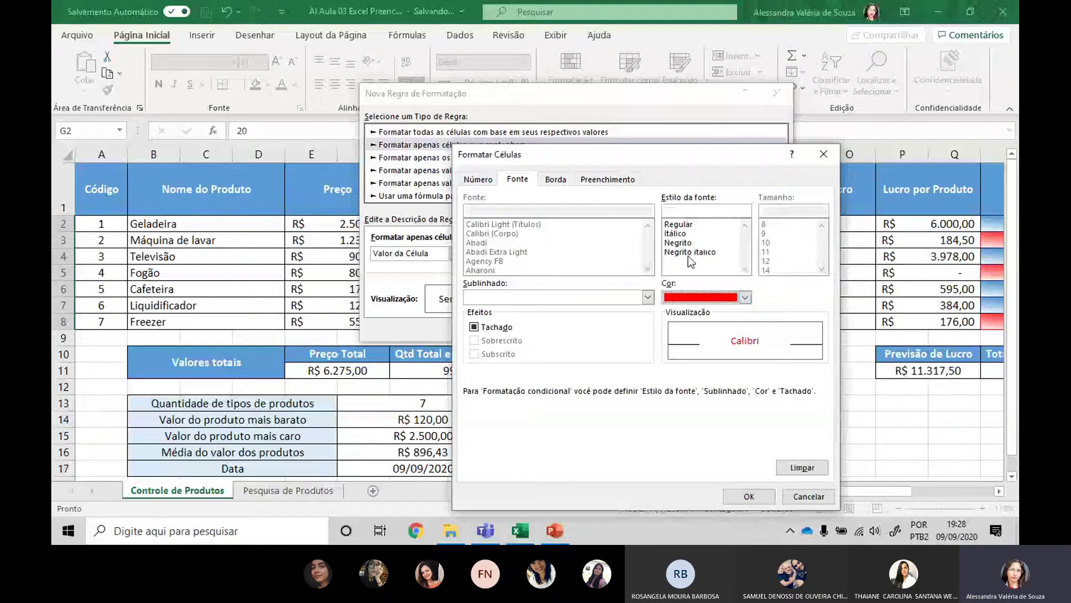
pyautogui.click(751, 496)
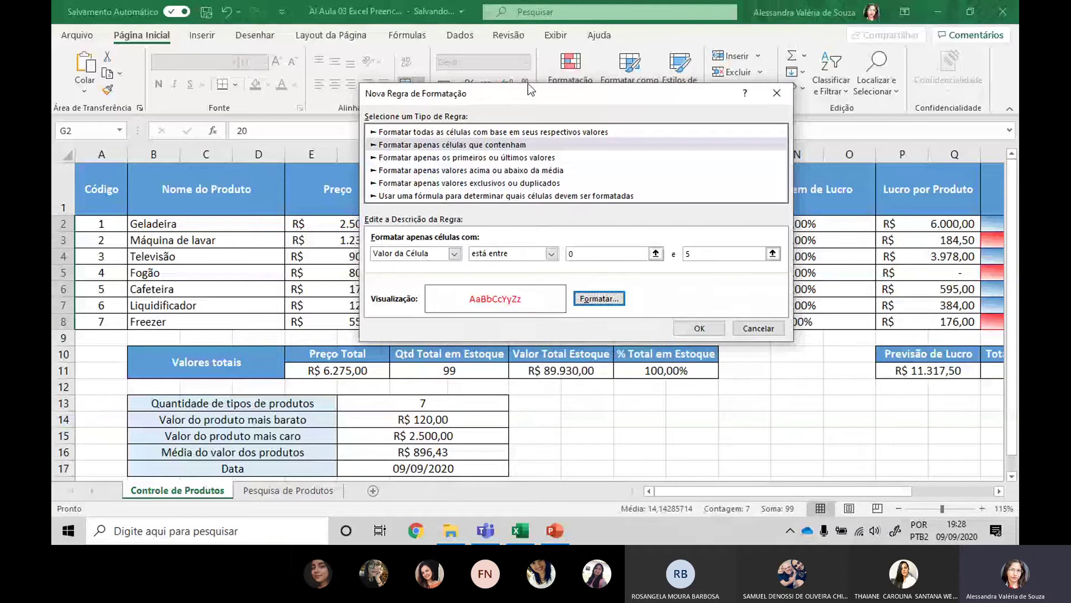
pyautogui.moveTo(536, 90); pyautogui.dragTo(433, 86)
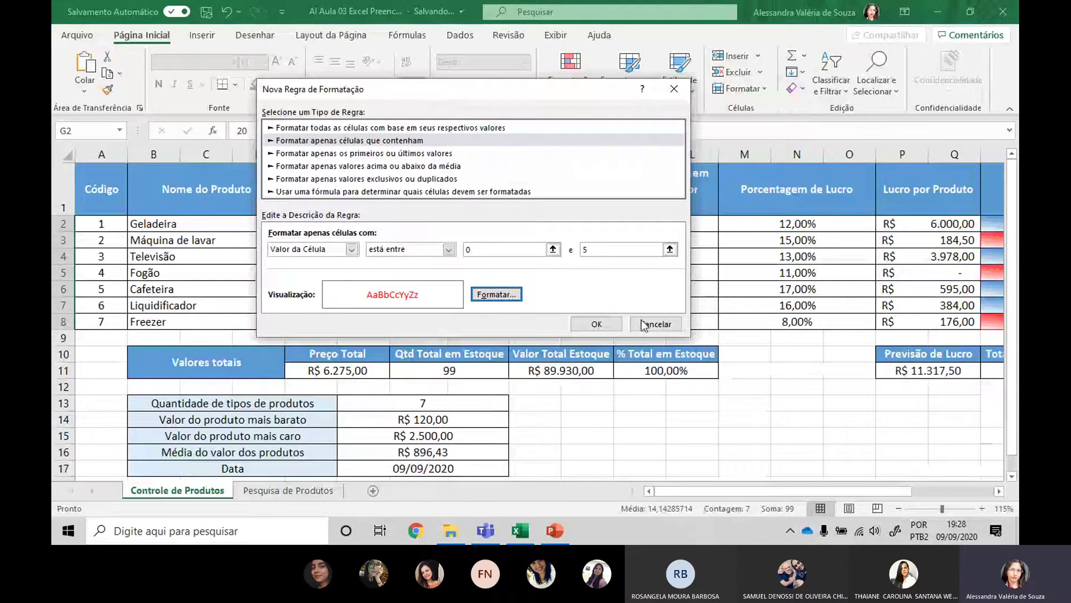
# Apply the red-font rule to the Estoque quantities and start another new conditional formatting rule for the same cells, G2:G8.
pyautogui.click(596, 324)
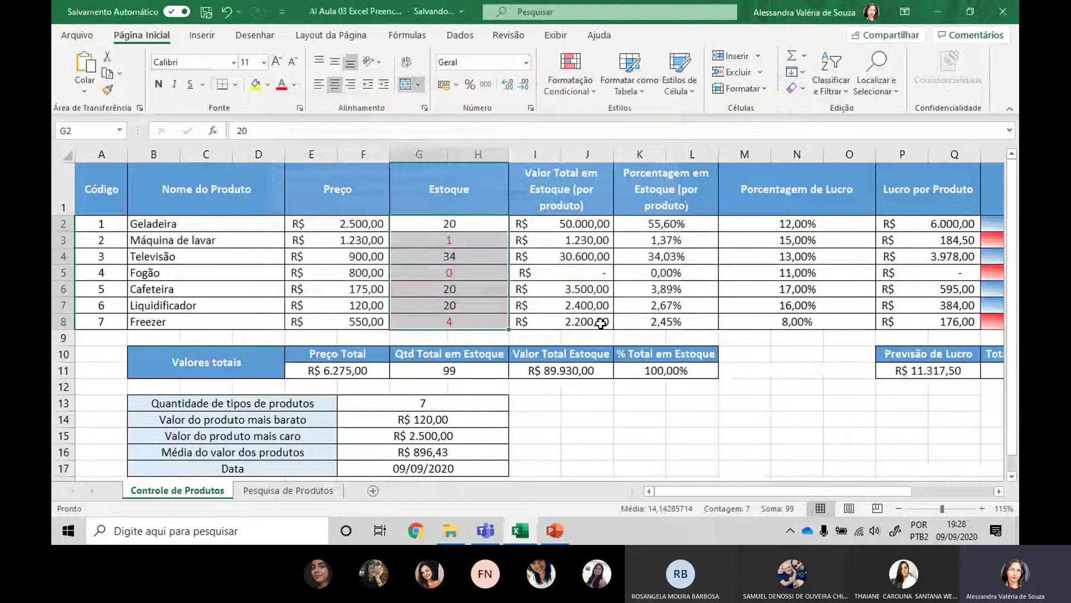
pyautogui.click(640, 419)
pyautogui.moveTo(449, 223); pyautogui.dragTo(452, 323)
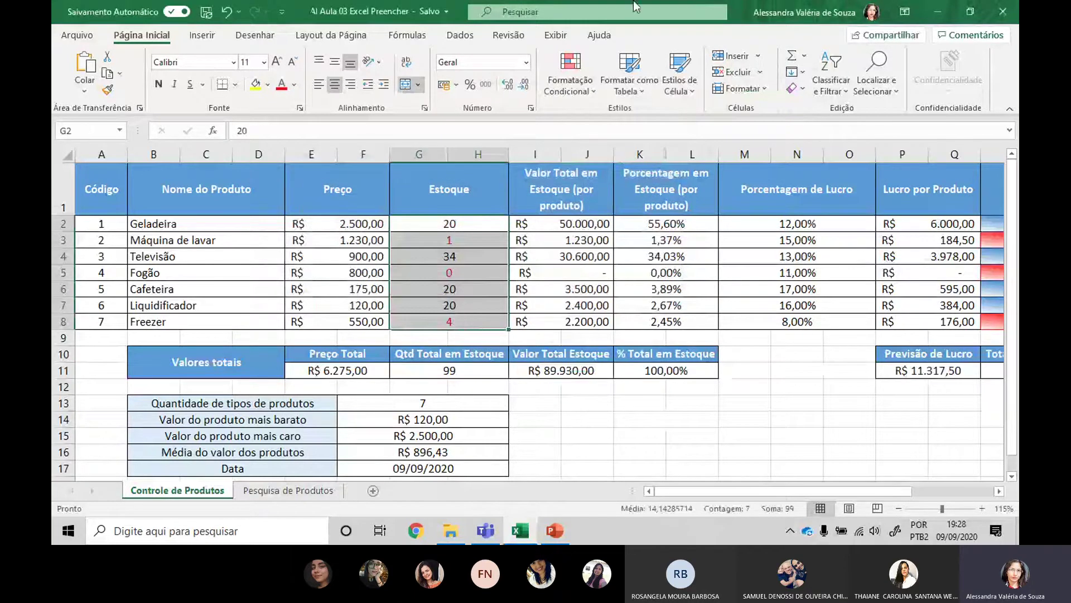
pyautogui.click(575, 87)
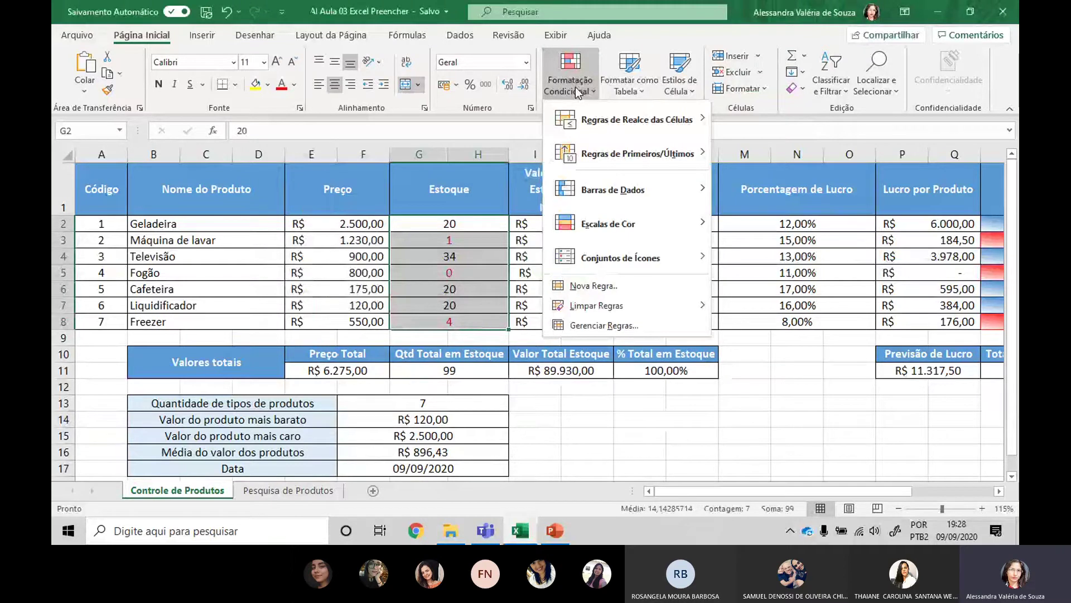
pyautogui.click(608, 286)
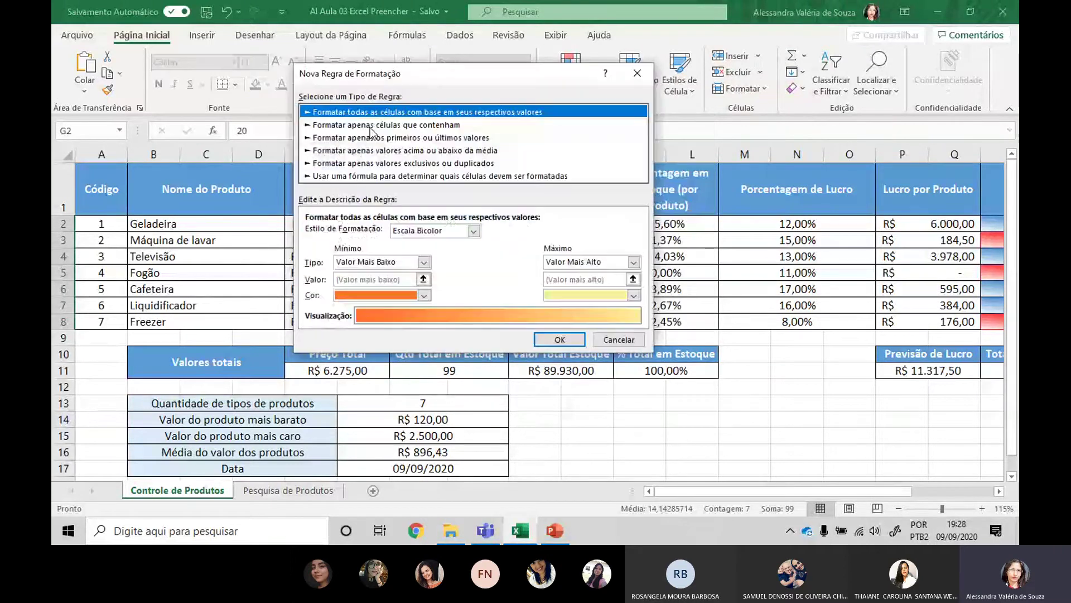
# Set the new rule to Formatar apenas células que contenham, with Valor da Célula é maior do que 5.
pyautogui.click(370, 126)
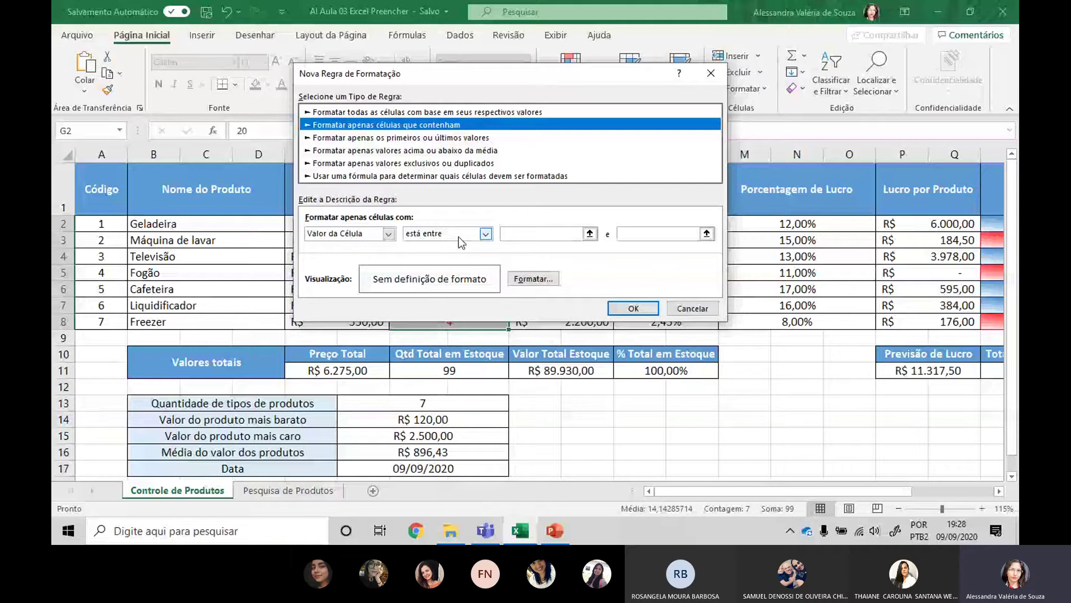
pyautogui.click(536, 235)
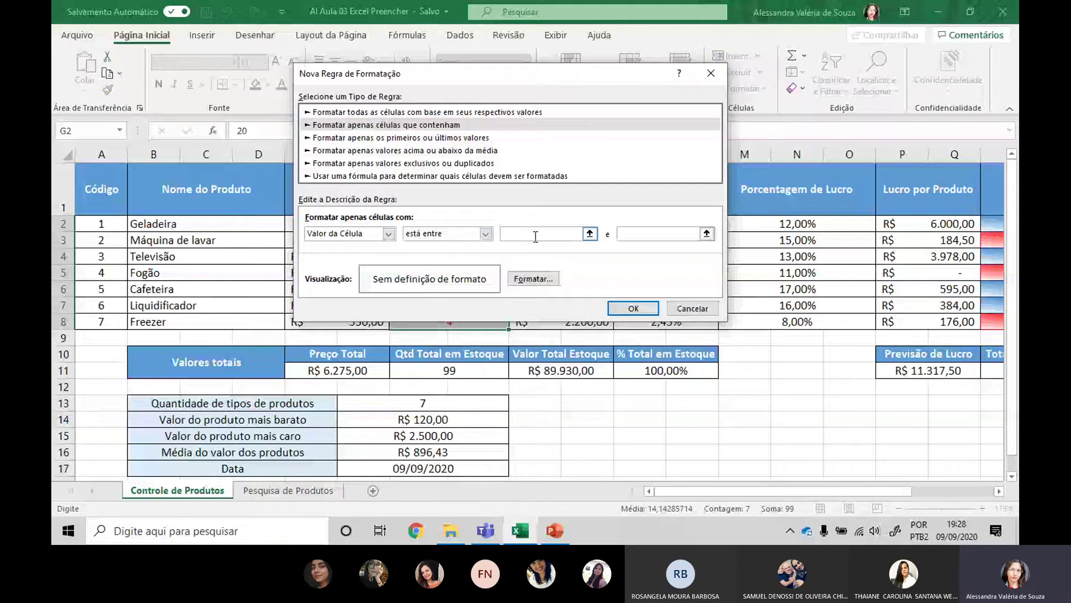
pyautogui.click(485, 233)
pyautogui.click(462, 285)
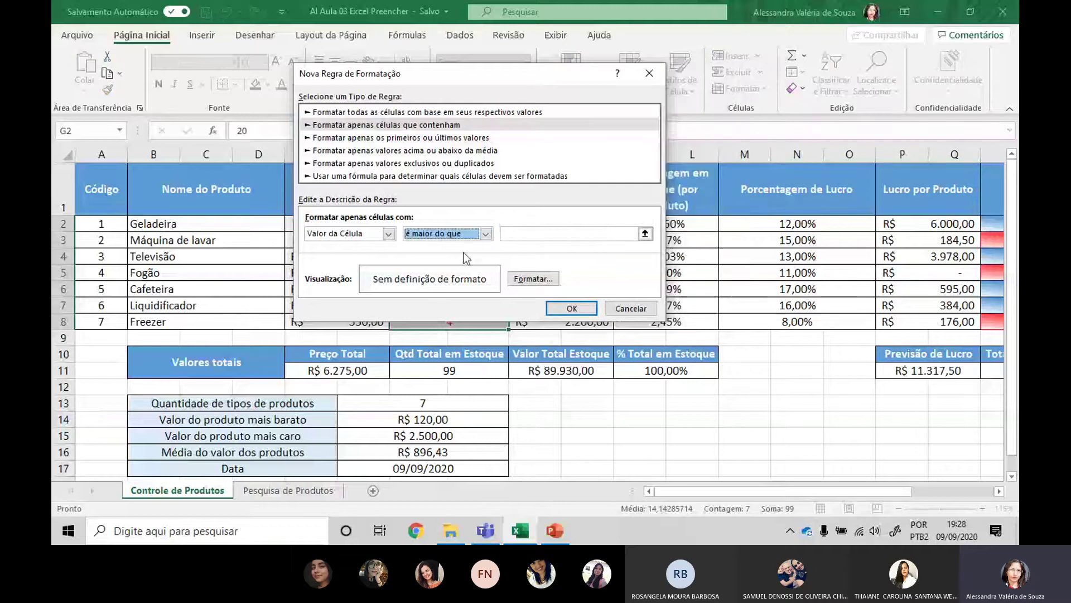
pyautogui.click(536, 236)
pyautogui.write('5')
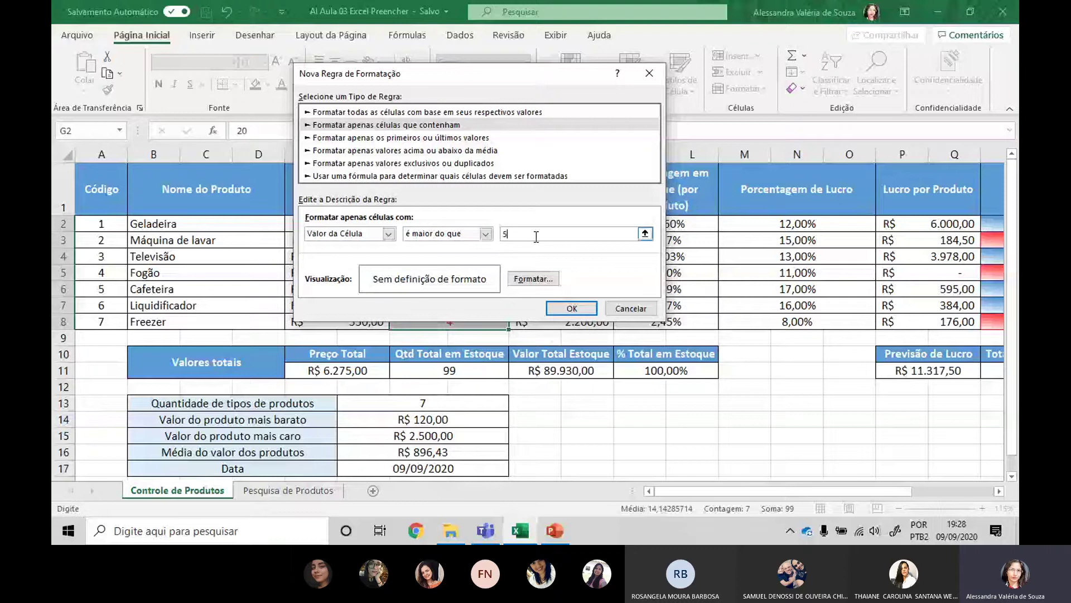
# Give the greater-than-5 rule a dark blue font color and apply it to the Estoque quantities.
pyautogui.click(532, 278)
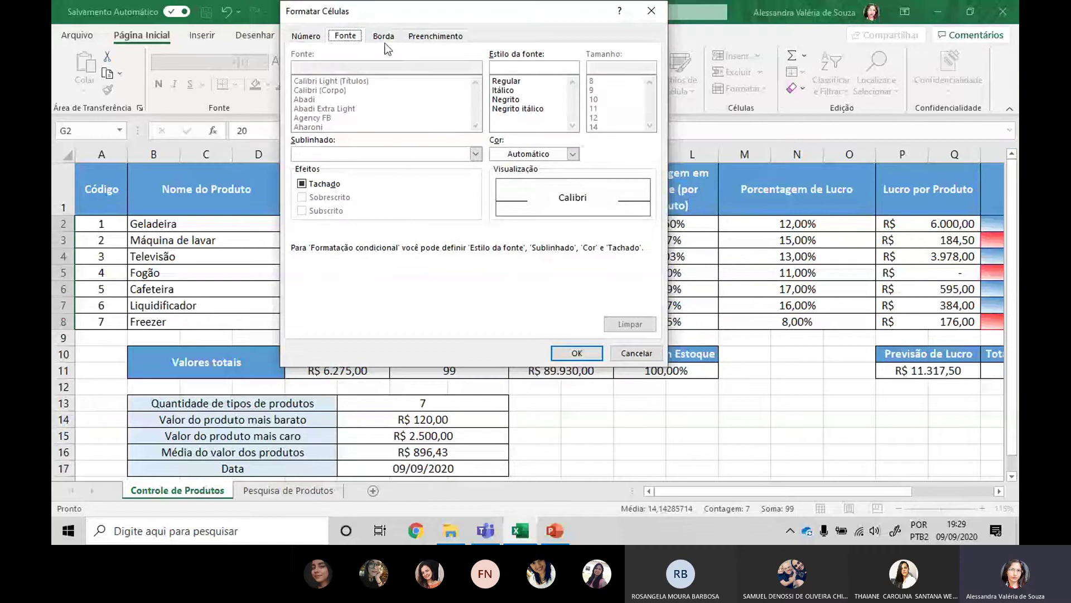
pyautogui.click(564, 153)
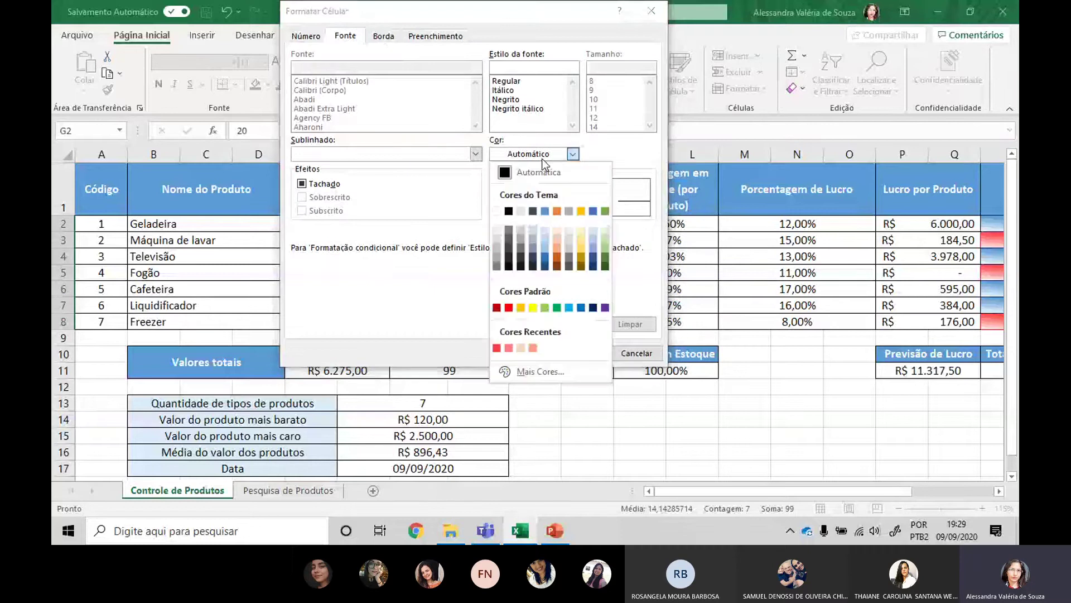
pyautogui.click(593, 308)
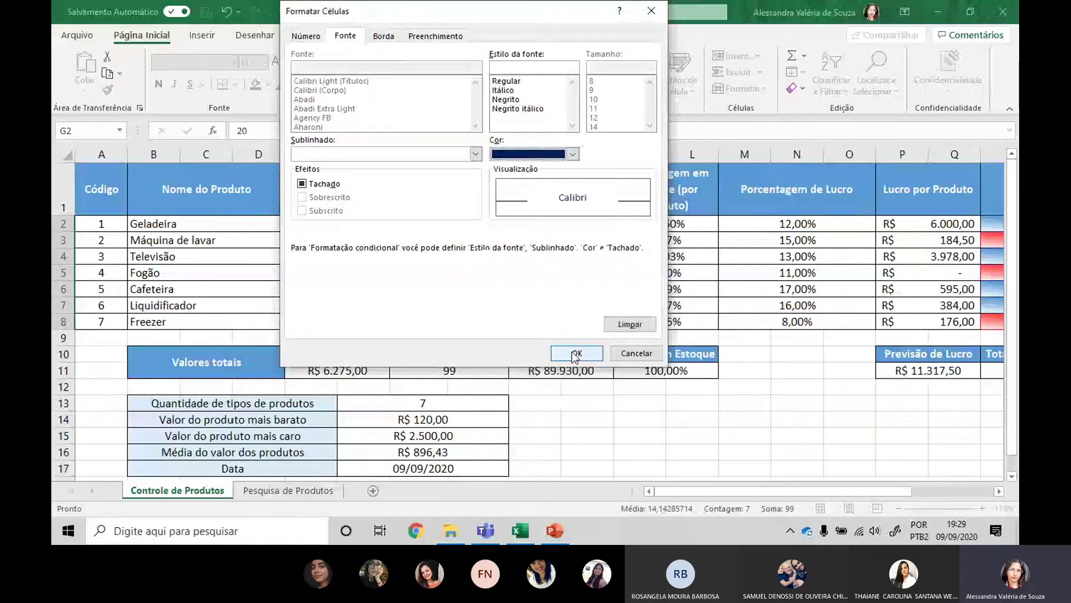
pyautogui.click(575, 354)
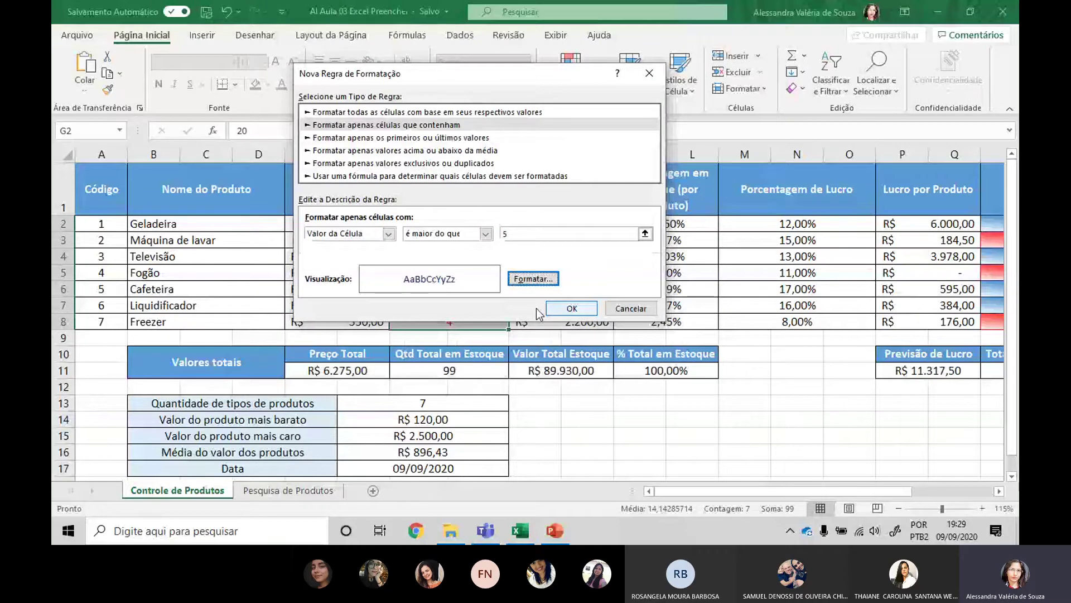
pyautogui.click(572, 308)
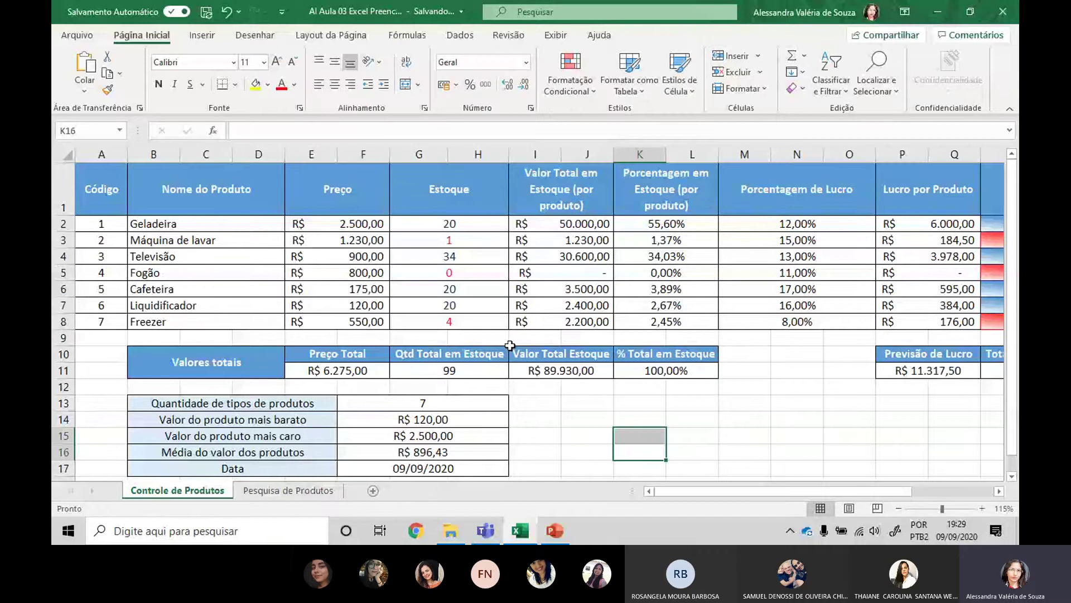
# Make the Estoque quantities of all seven products, G2:G8, bold.
pyautogui.moveTo(449, 223); pyautogui.dragTo(502, 322)
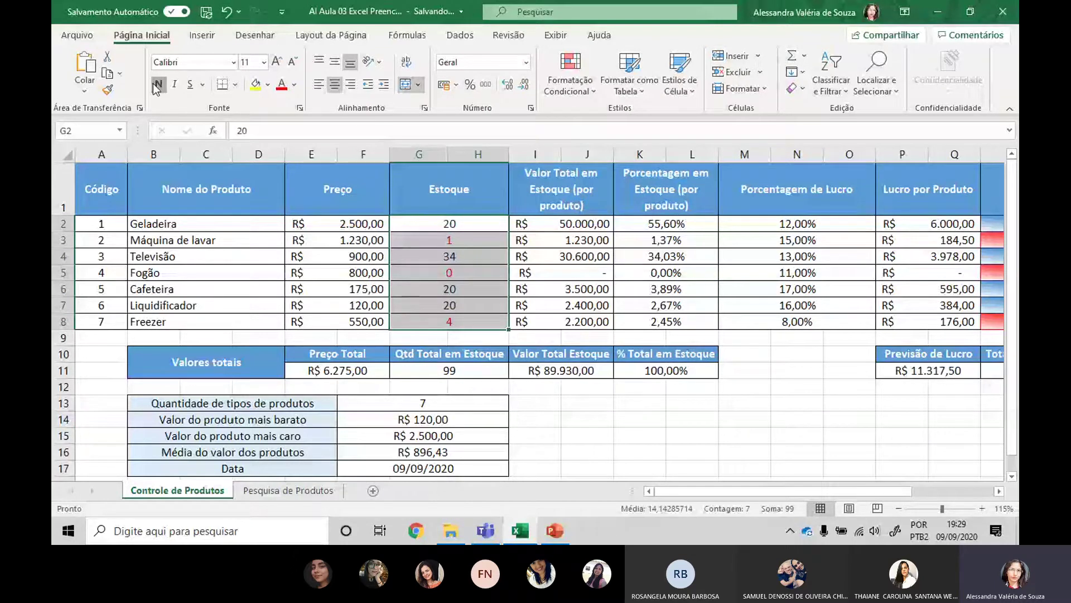
pyautogui.click(158, 84)
pyautogui.click(692, 469)
pyautogui.scroll(3, 476, 251)
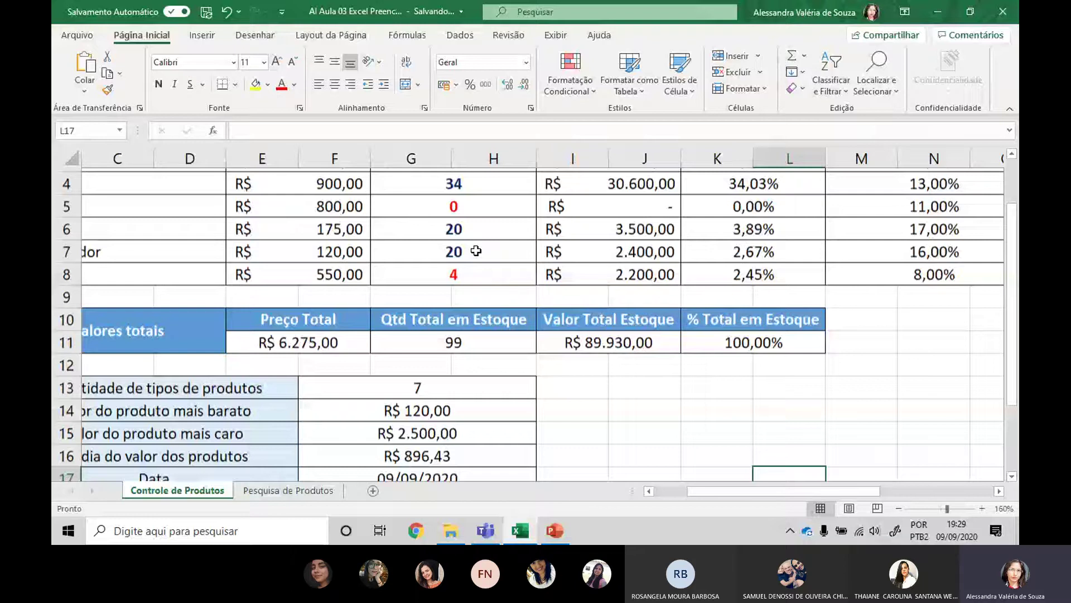
pyautogui.scroll(1, 475, 245)
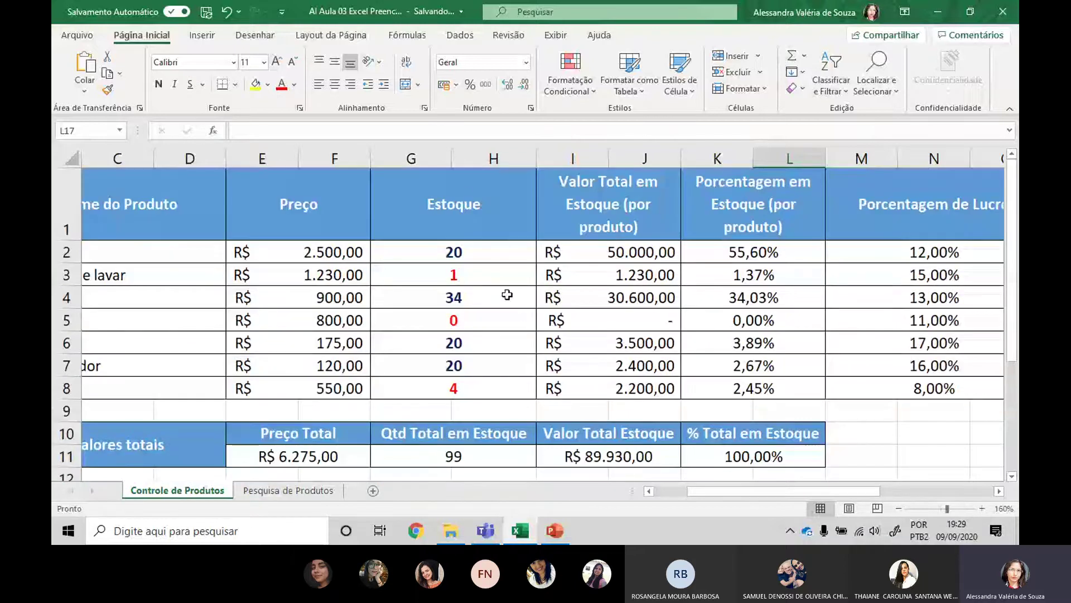
# Test the formatting rules by setting Geladeira's Estoque quantity to 4, and undo the change.
pyautogui.click(472, 252)
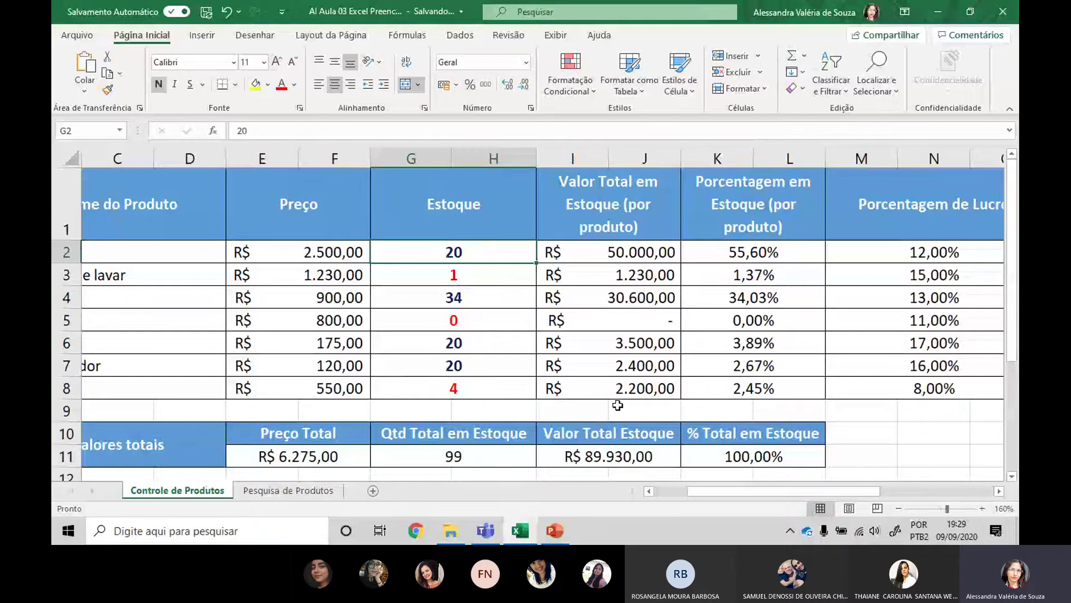
pyautogui.hotkey('ctrl', 'z')
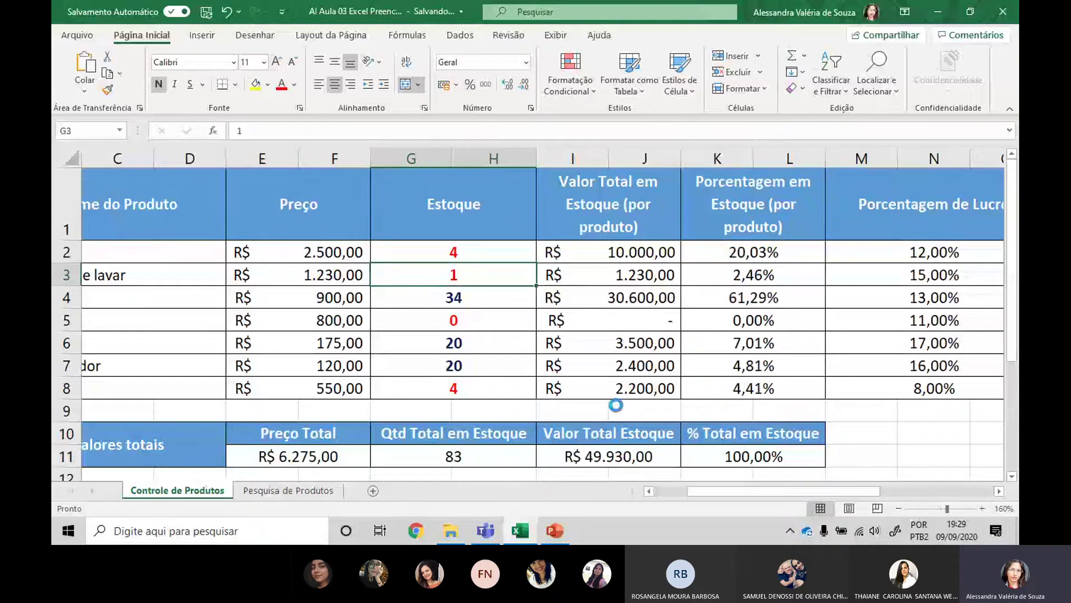
pyautogui.hotkey('ctrl', 'y')
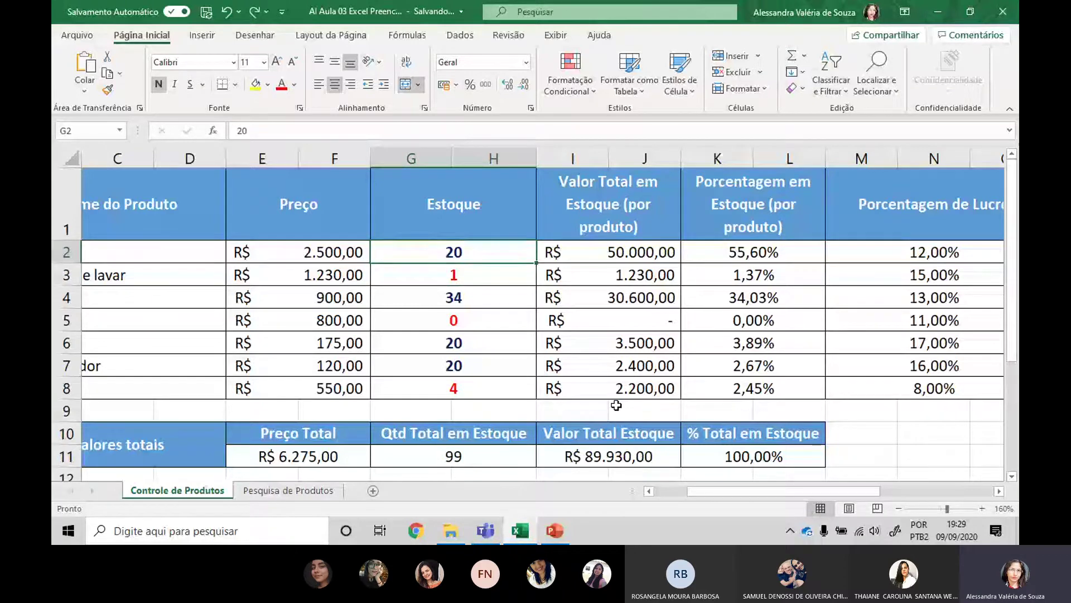
# Test the formatting rules by setting Máquina de lavar's Estoque quantity to 6, and undo the change.
pyautogui.click(419, 274)
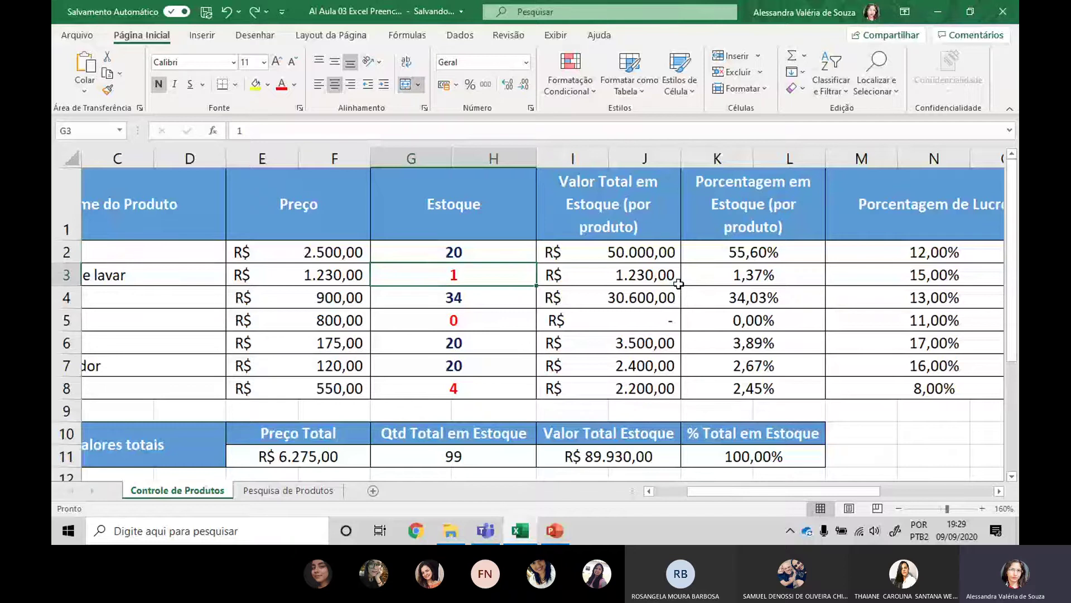
pyautogui.write('6')
pyautogui.press('Return')
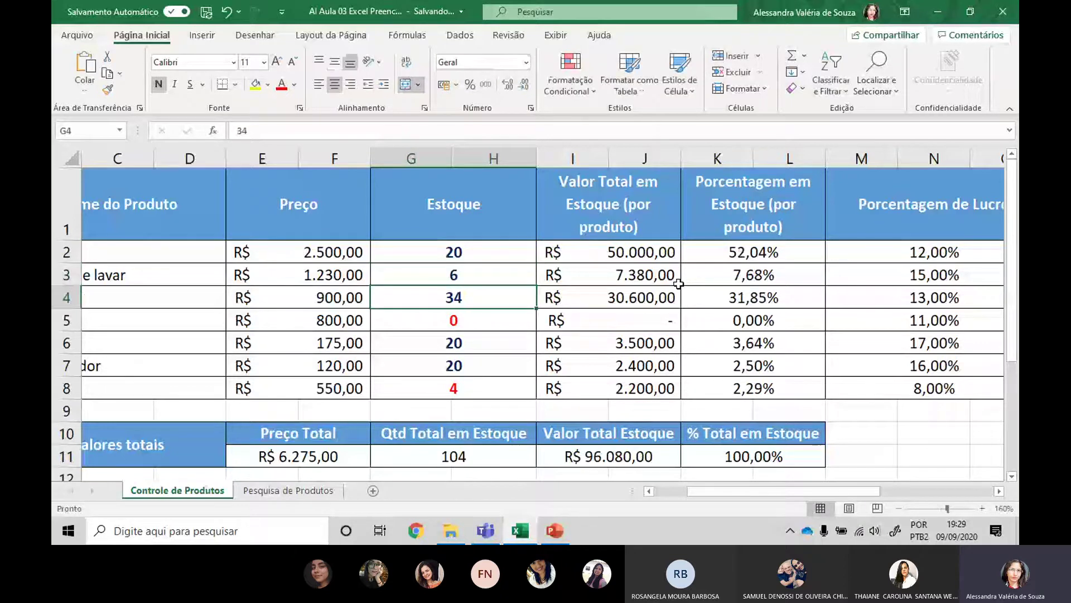
pyautogui.hotkey('ctrl', 'z')
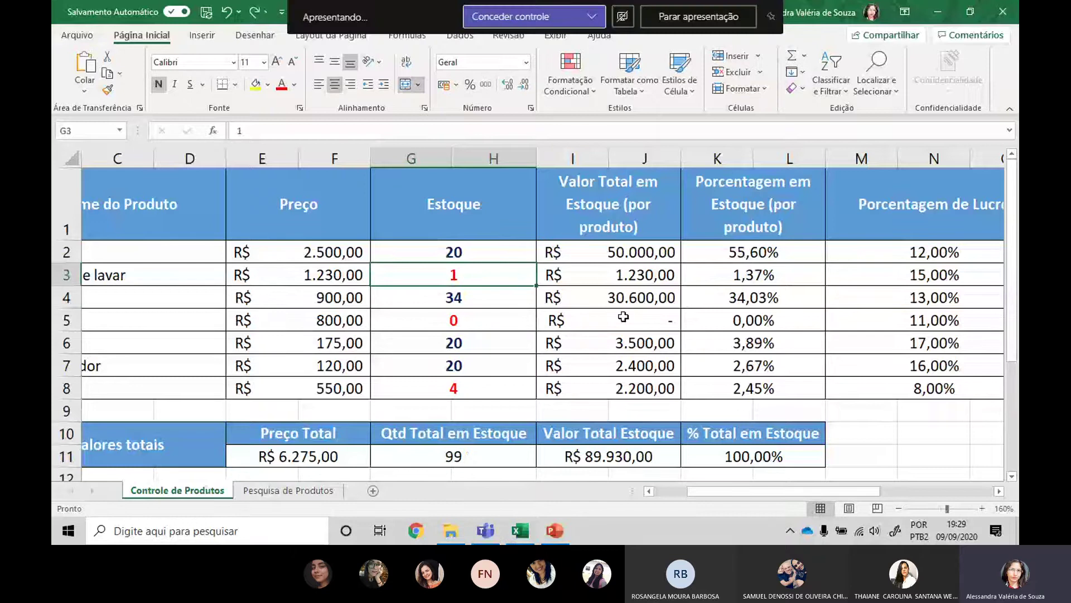
pyautogui.click(887, 453)
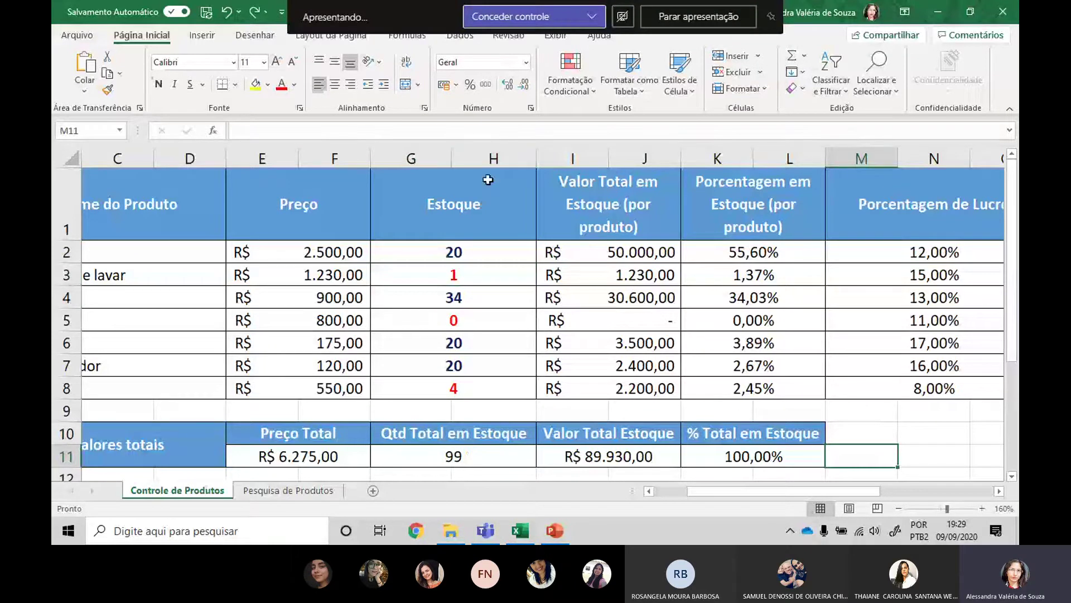
# Zoom the Controle de Produtos sheet out to 100% to show the whole product table.
pyautogui.click(901, 509)
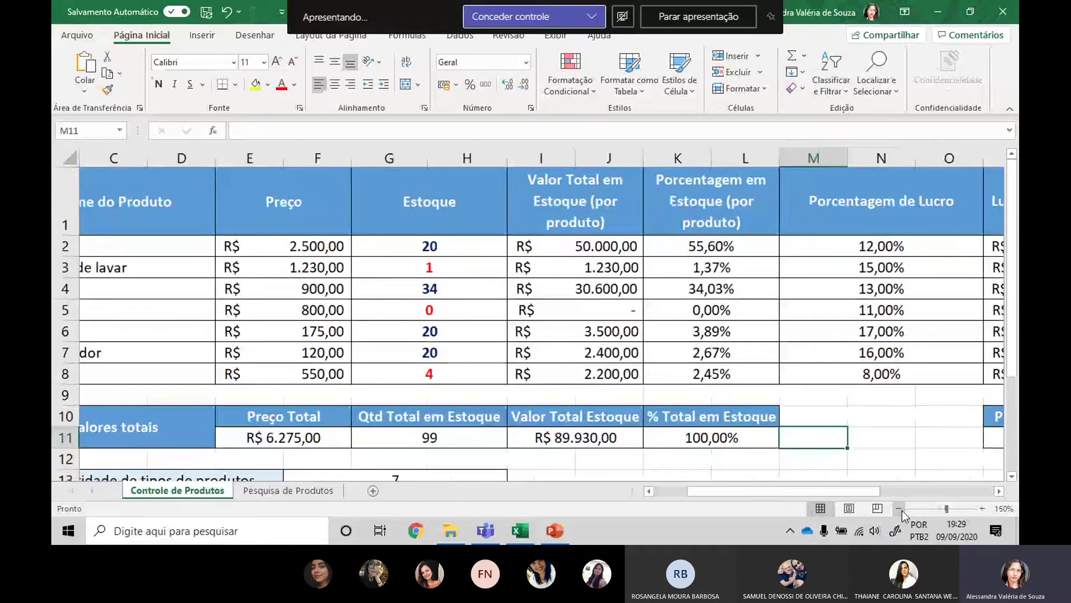
pyautogui.click(899, 508)
pyautogui.click(899, 508)
pyautogui.click(900, 508)
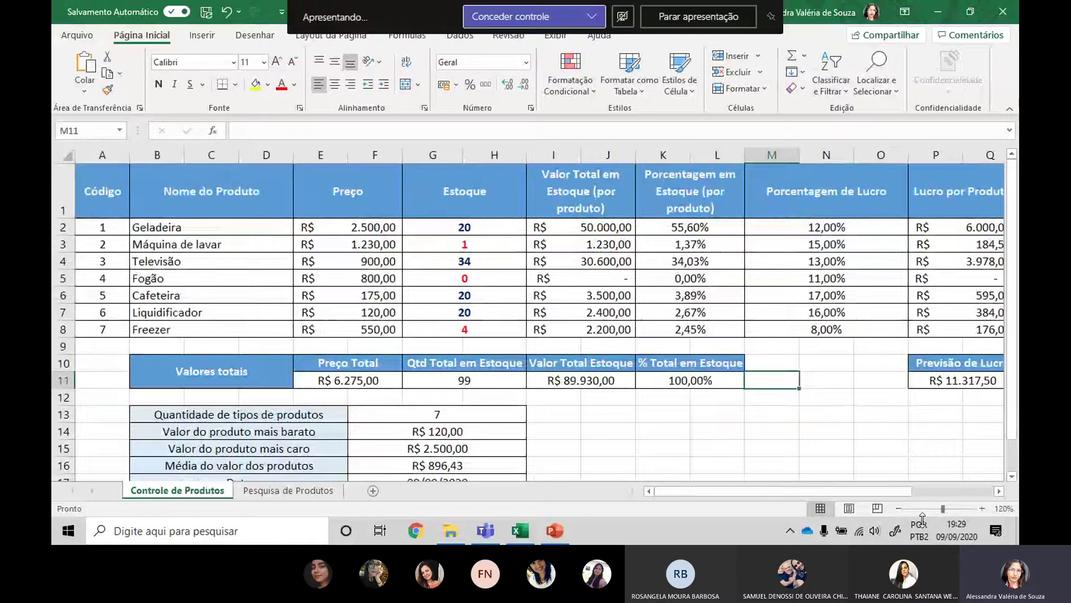
pyautogui.click(901, 509)
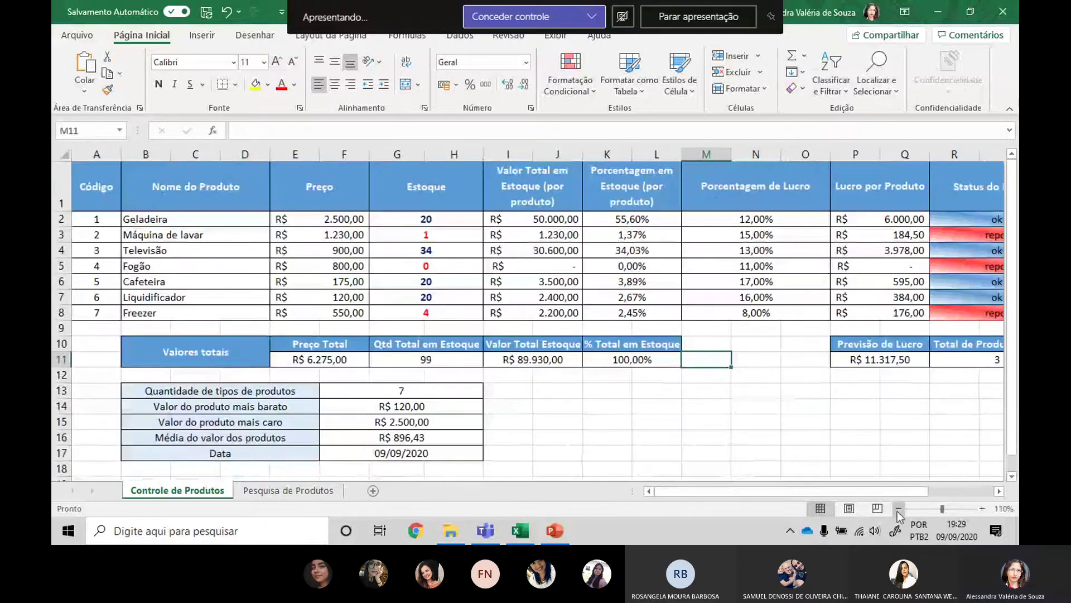
pyautogui.click(898, 508)
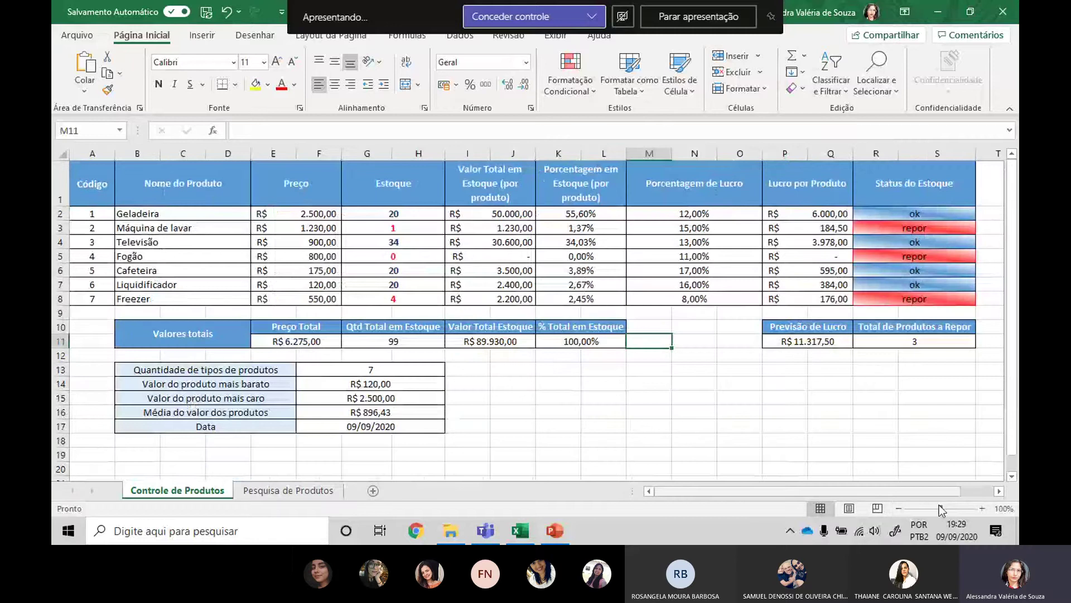
# Switch to the Teams meeting, review its participants list and chat, and go back to the Controle de Produtos sheet in Excel.
pyautogui.hotkey('alt', 'Tab')
pyautogui.hotkey('alt', 'Tab')
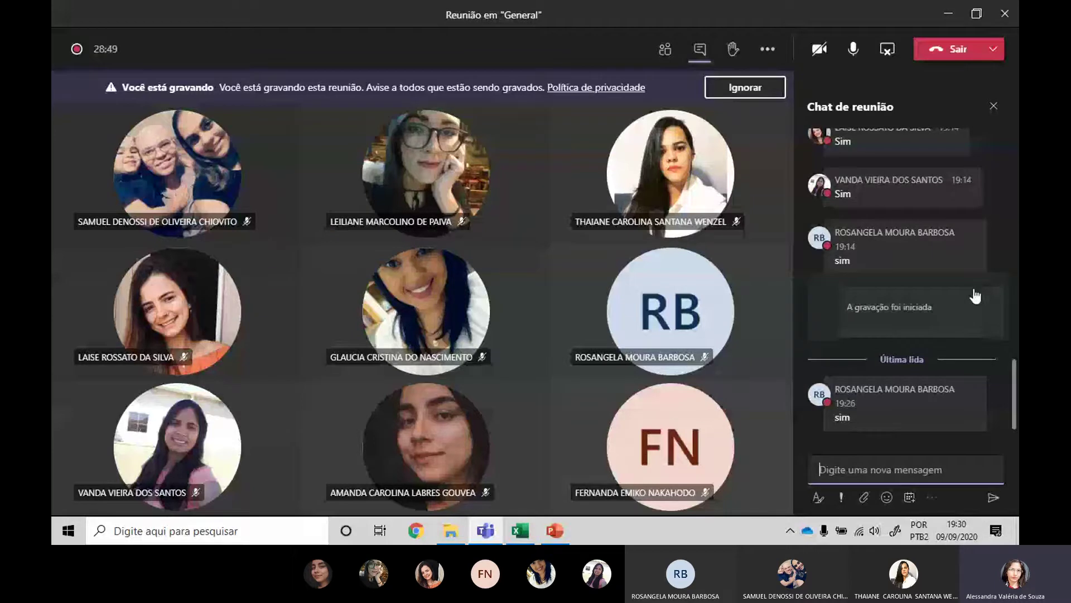
pyautogui.click(666, 56)
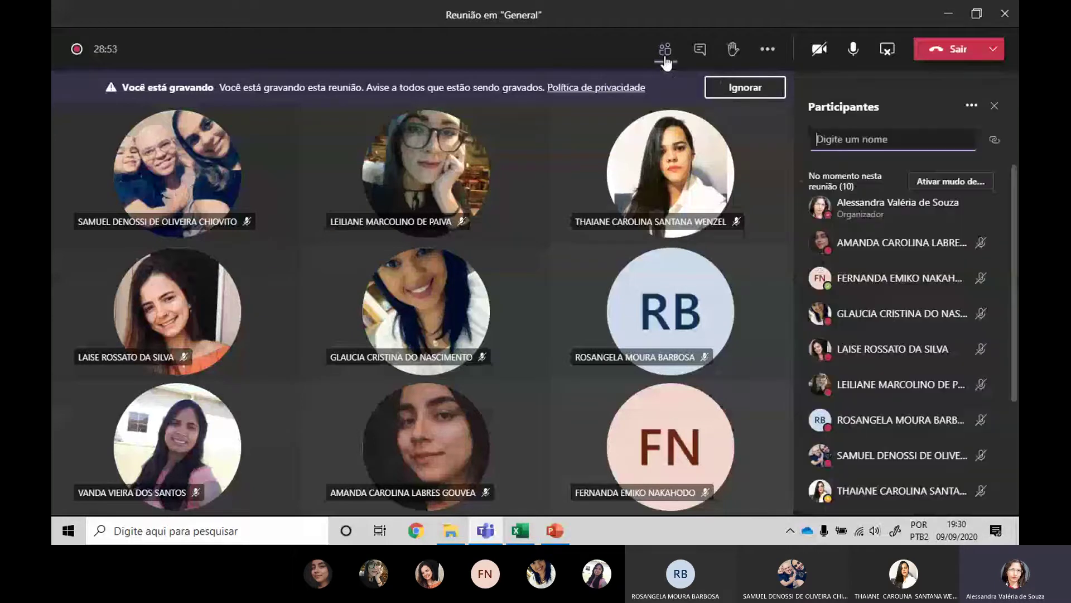
pyautogui.click(701, 50)
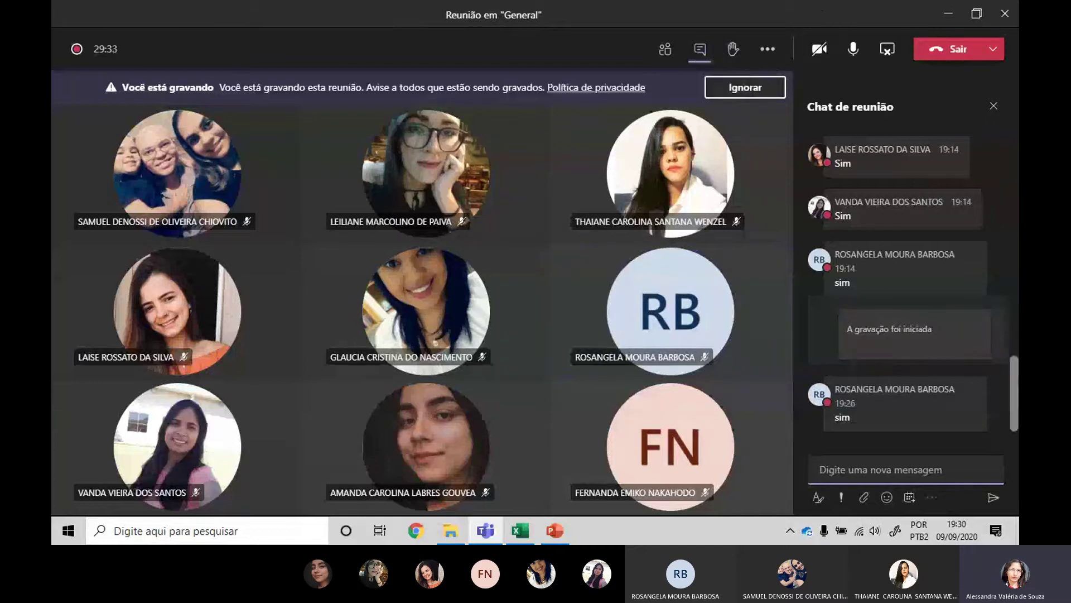
pyautogui.hotkey('alt', 'Tab')
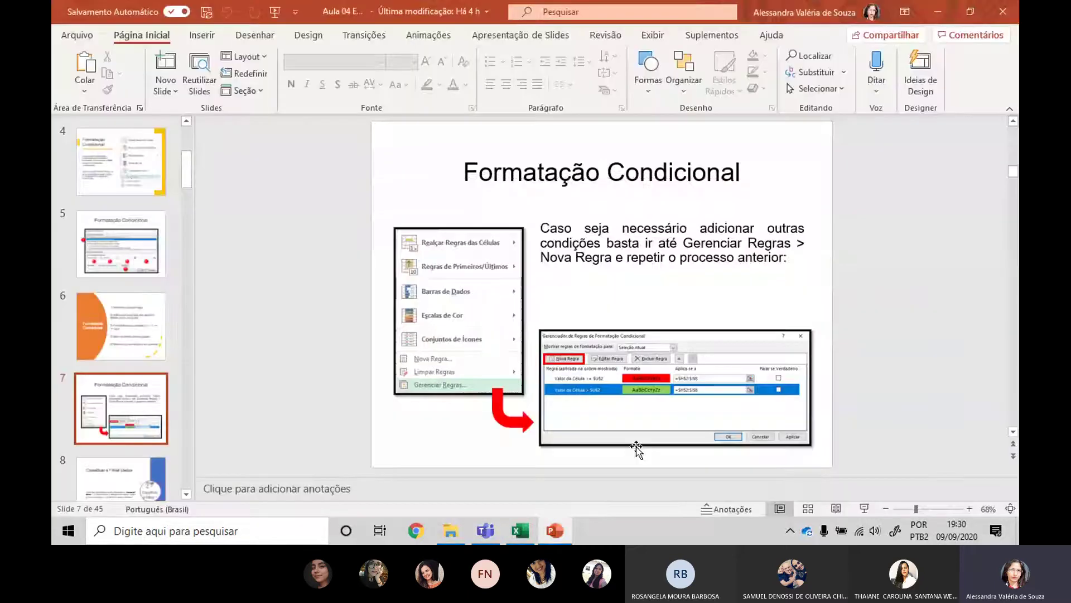
pyautogui.hotkey('alt', 'Tab')
pyautogui.press('Tab')
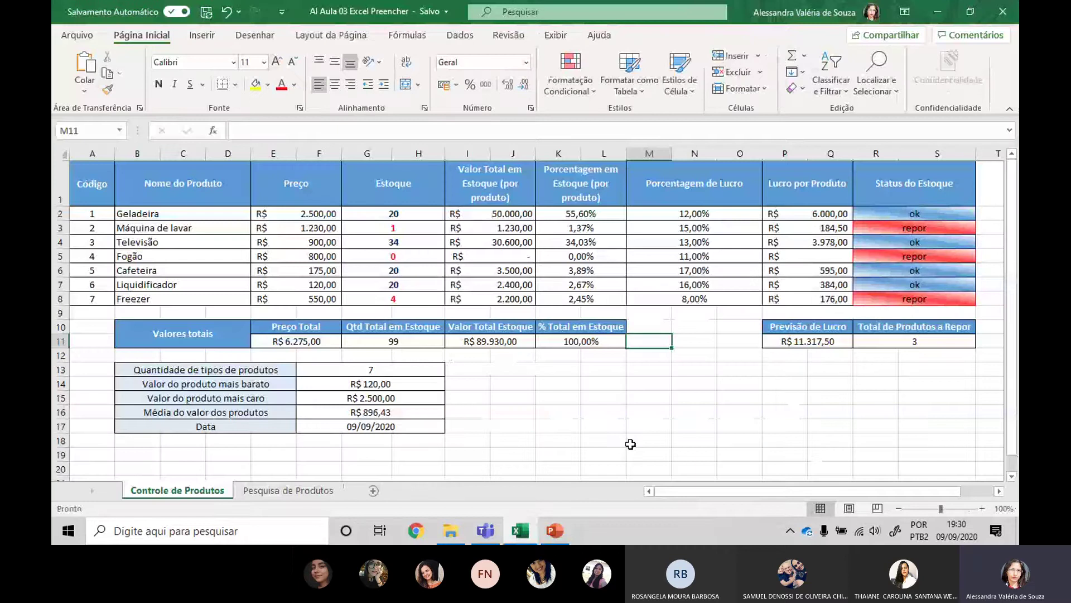
pyautogui.click(929, 389)
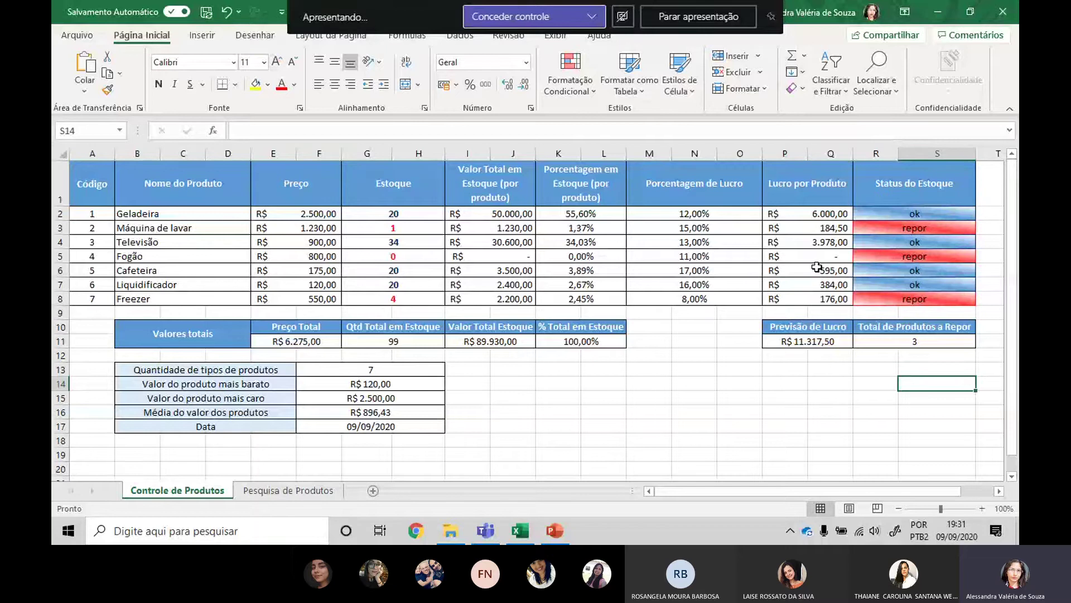
# Switch to the Aula 04 Excel presentation in PowerPoint, at the Formatação Condicional slide.
pyautogui.hotkey('alt', 'Tab')
pyautogui.hotkey('alt', 'Tab')
pyautogui.hotkey('alt', 'Tab')
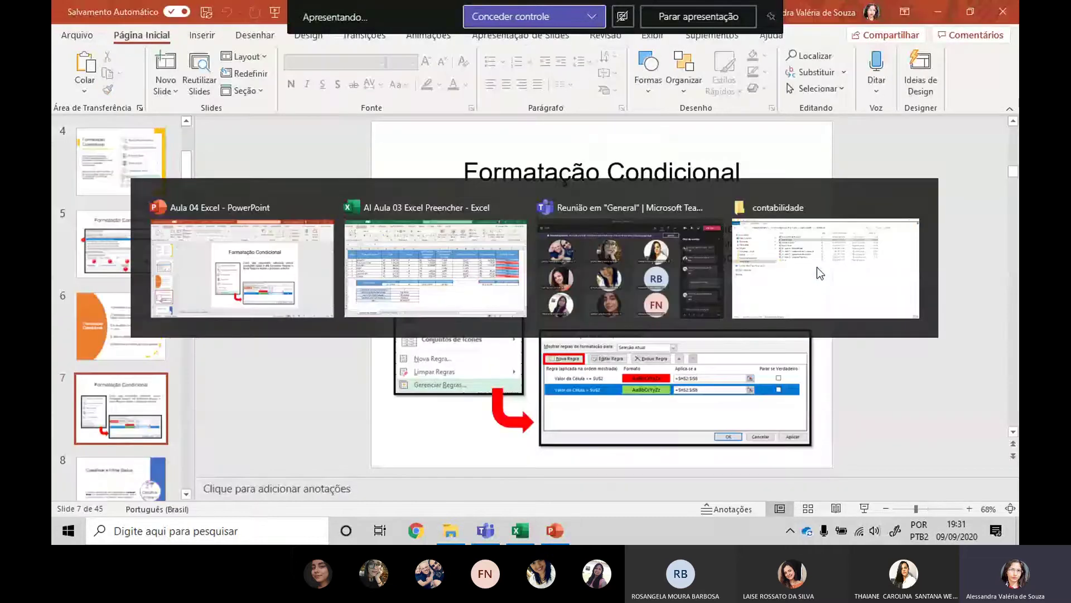
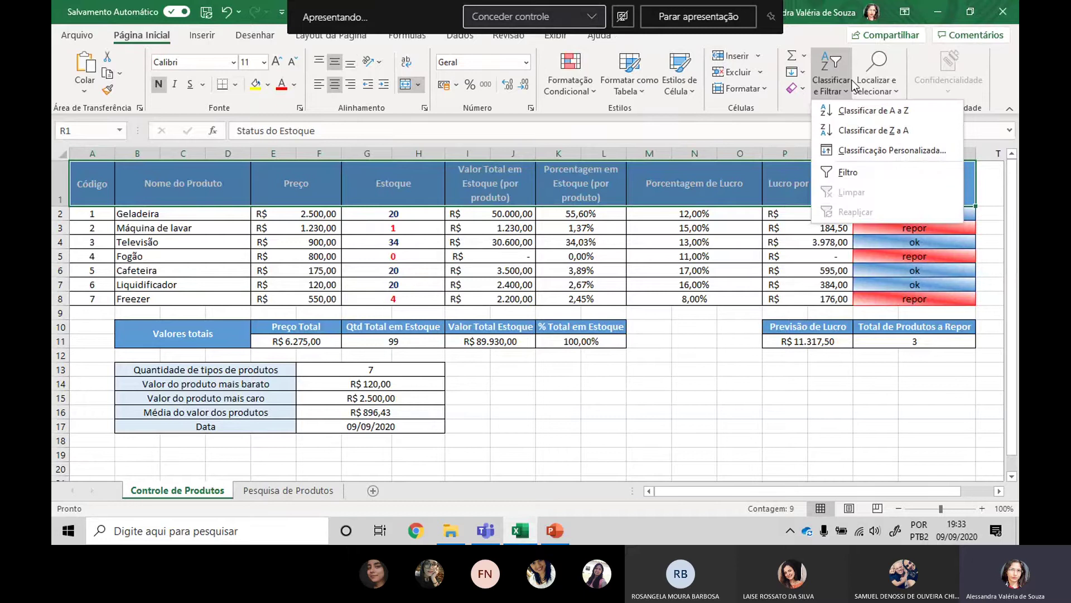
# Add filter controls to the product table's header row, from Código to Status do Estoque.
pyautogui.click(869, 169)
pyautogui.click(848, 92)
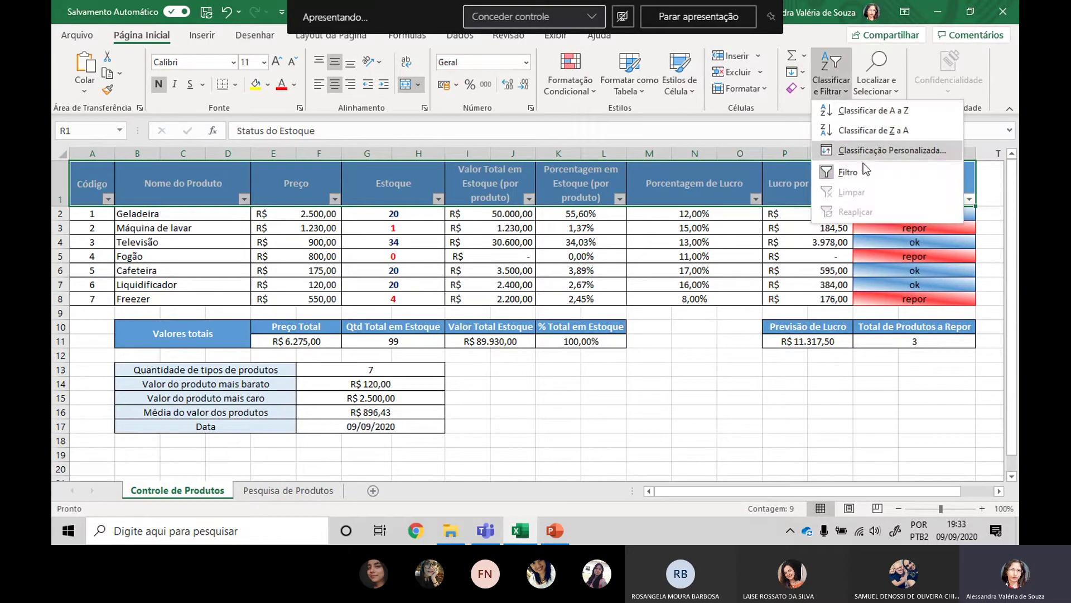
pyautogui.click(187, 164)
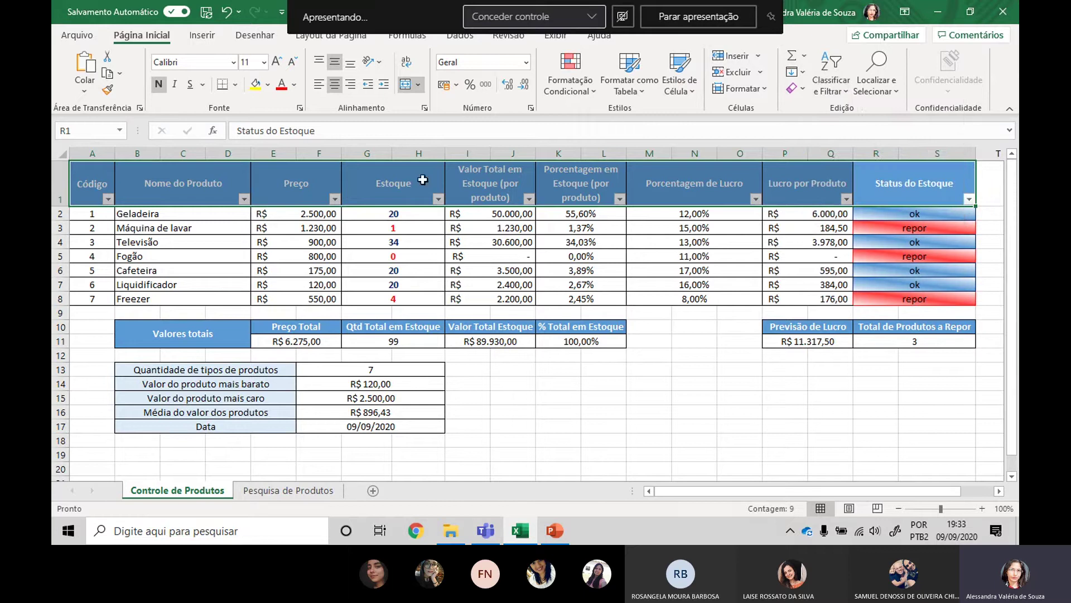
pyautogui.click(749, 260)
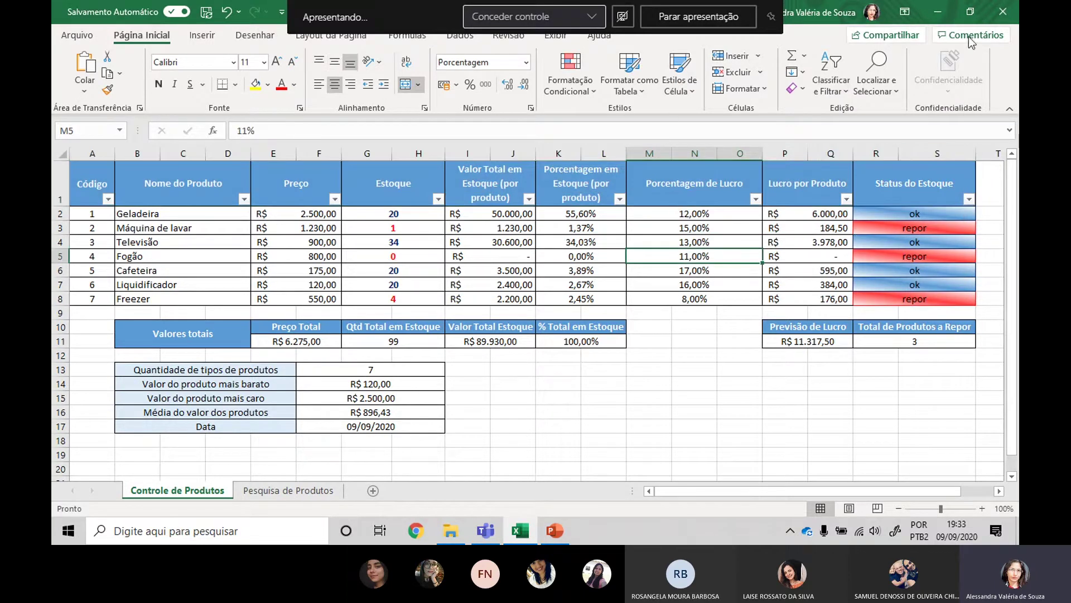
# Try to sort the product table by Preço from smallest to largest.
pyautogui.click(334, 200)
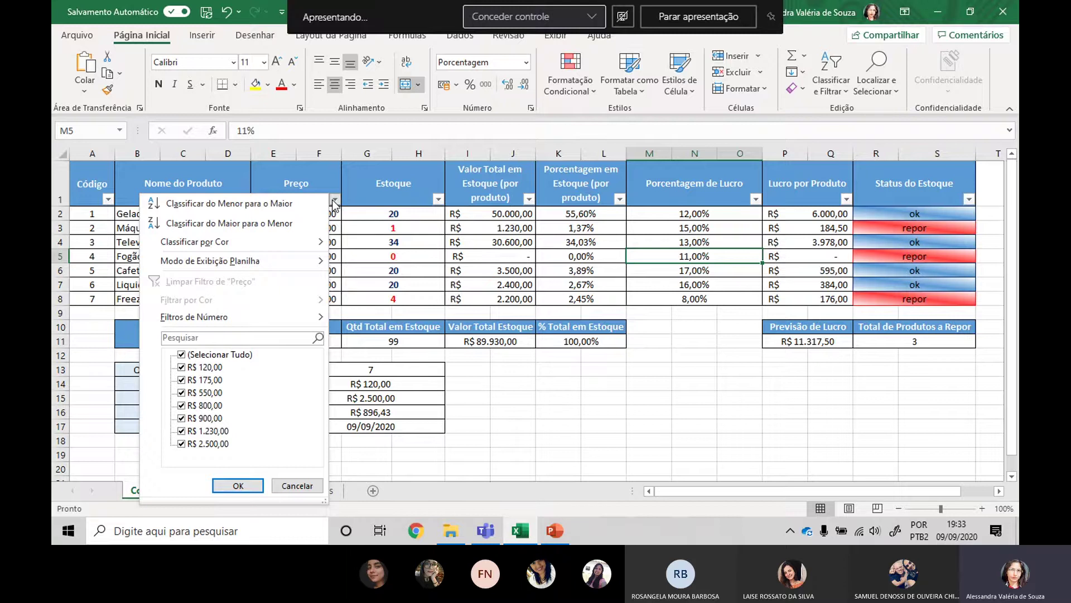
pyautogui.click(304, 203)
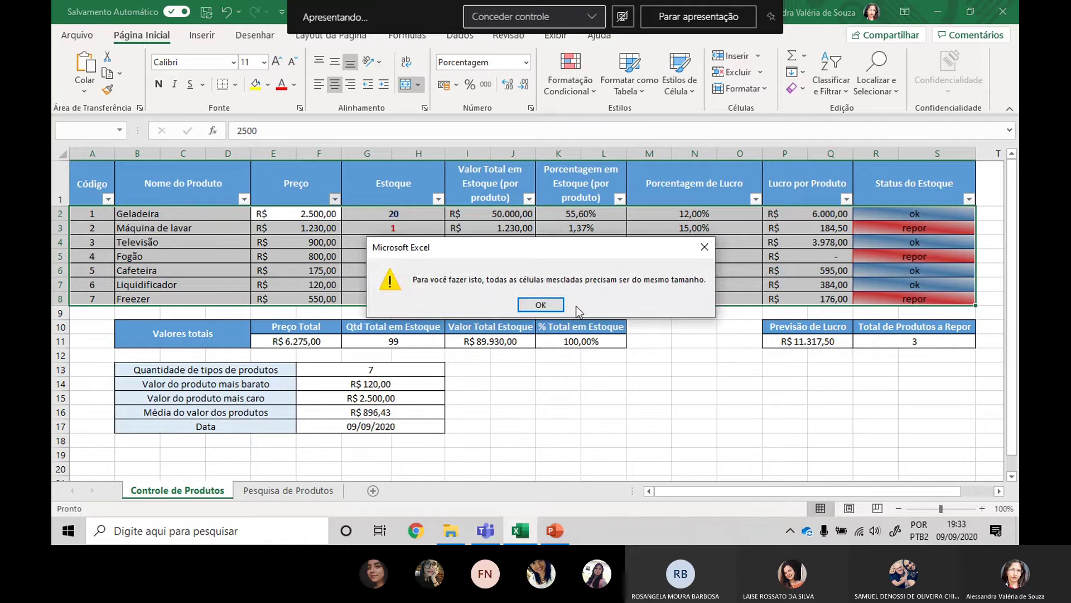
pyautogui.click(541, 304)
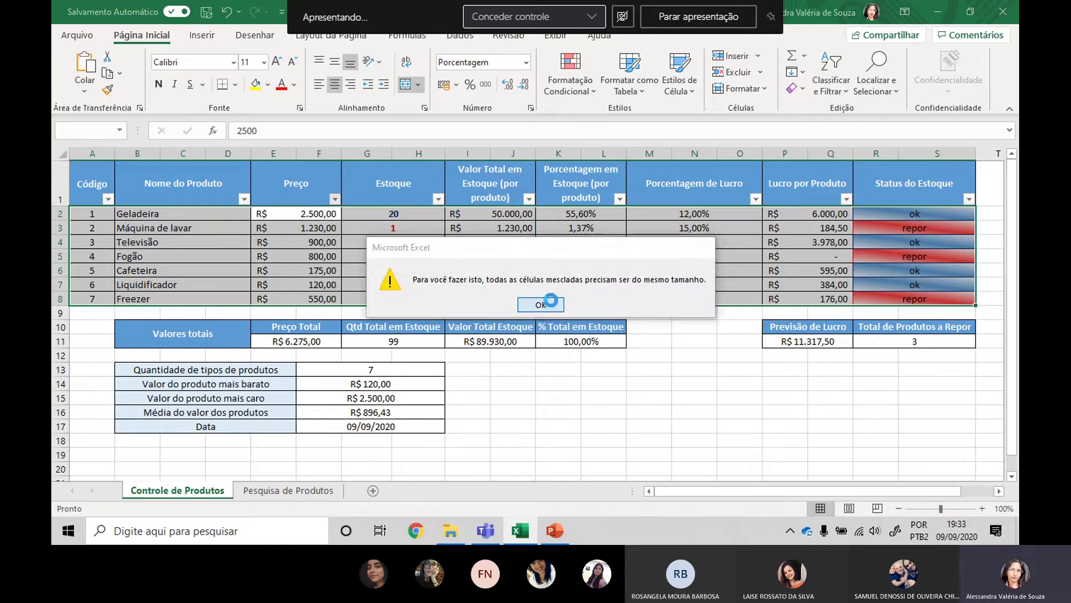
pyautogui.click(296, 213)
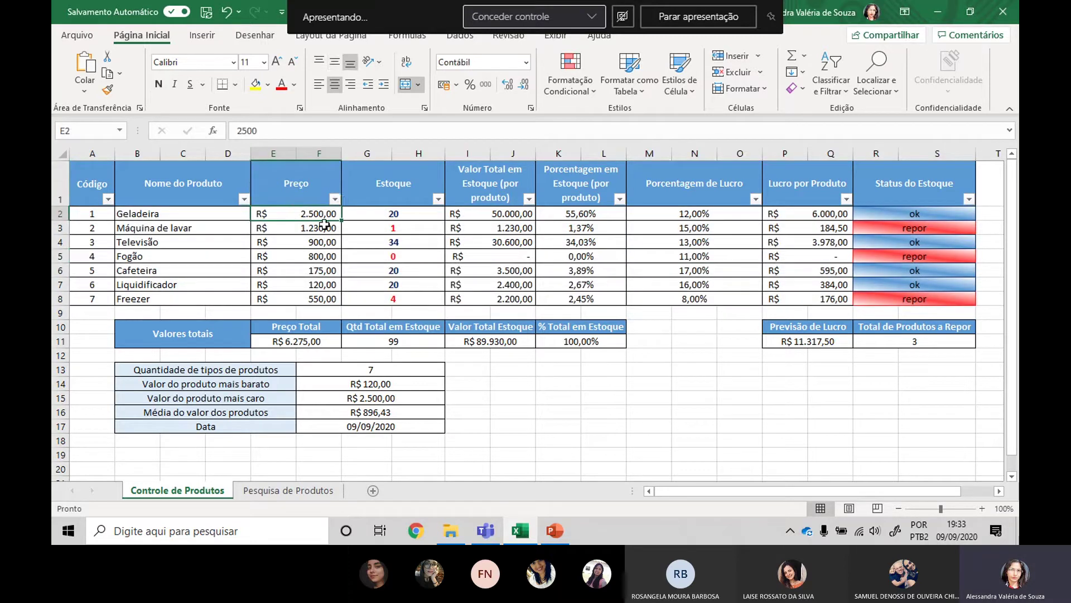
# Consult the Classificar e Filtrar Dados slide in PowerPoint, and return to the Controle de Produtos sheet in Excel.
pyautogui.click(383, 213)
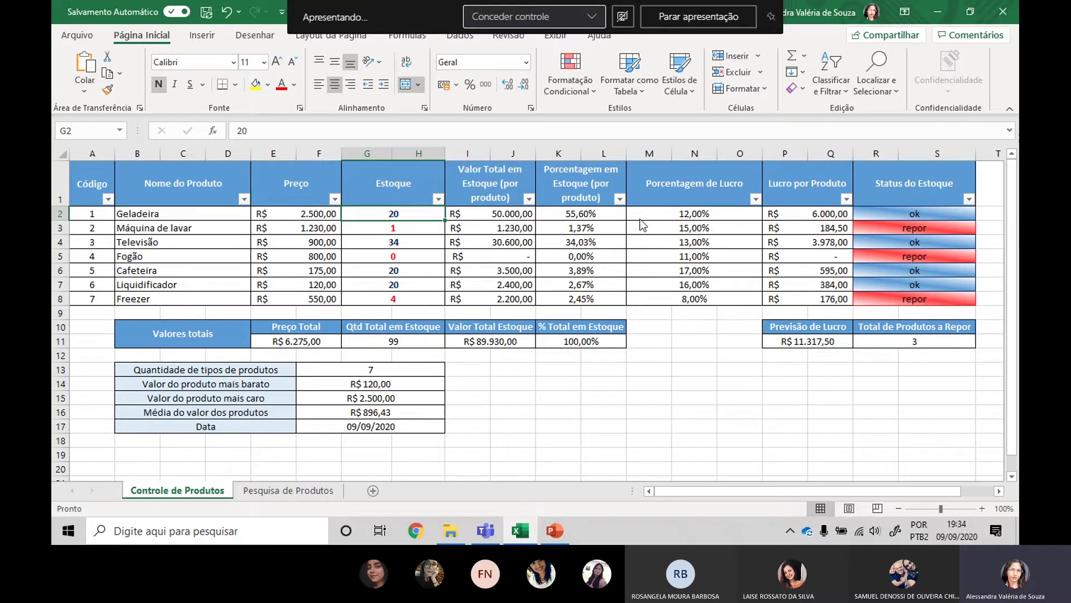
pyautogui.hotkey('alt', 'Tab')
pyautogui.hotkey('alt', 'Tab')
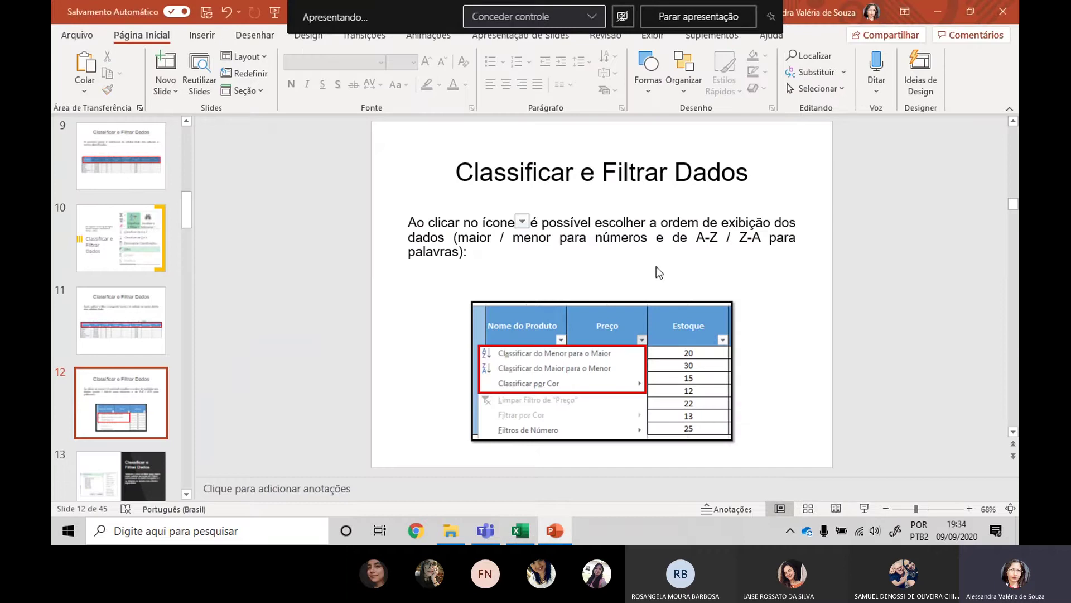
# Filter the Porcentagem de Lucro column to show only 12,00%, and undo the filter.
pyautogui.click(755, 199)
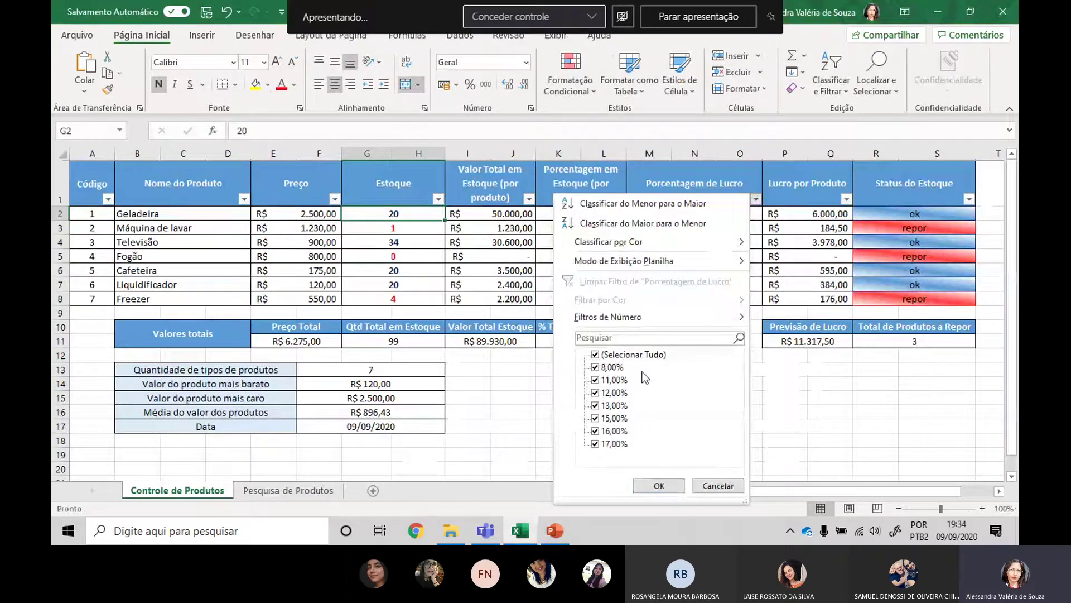
pyautogui.click(601, 354)
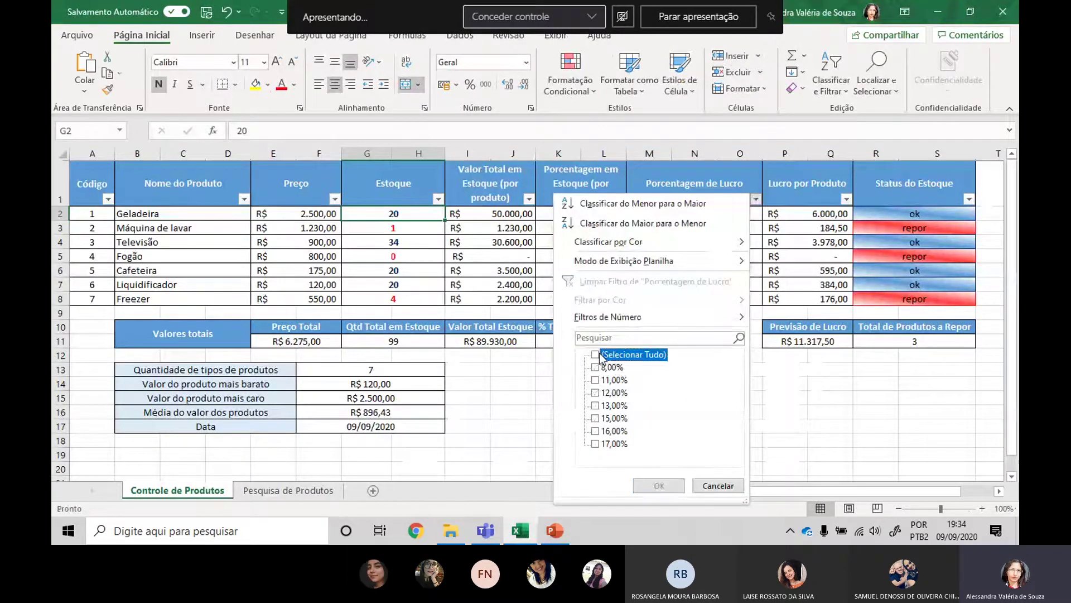
pyautogui.click(595, 393)
pyautogui.click(659, 485)
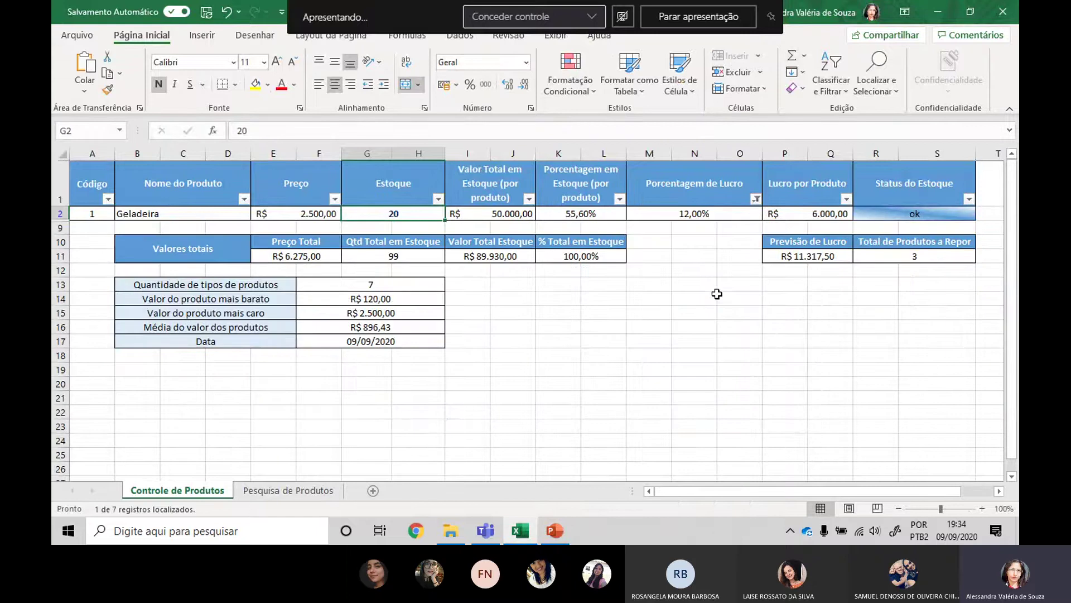
pyautogui.hotkey('ctrl', 'z')
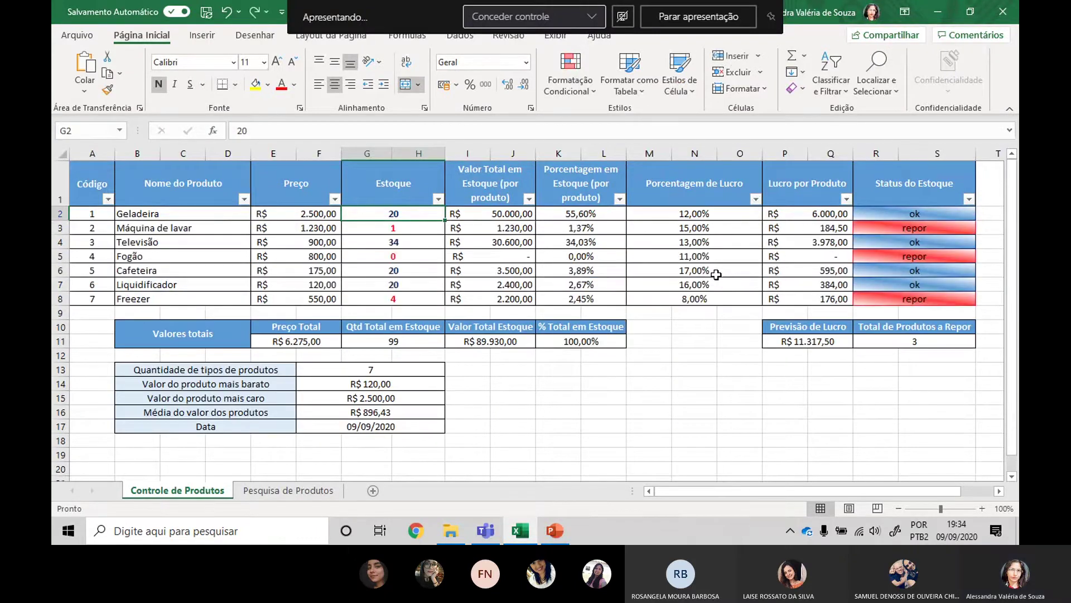
# Filter the Estoque column by the dark blue font color.
pyautogui.click(319, 217)
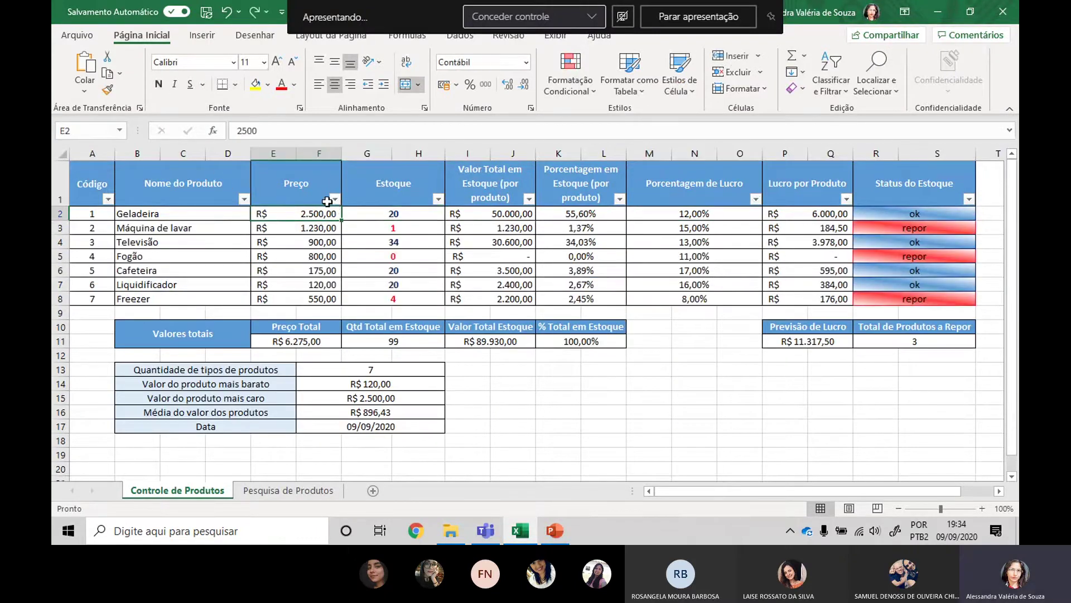
pyautogui.click(317, 230)
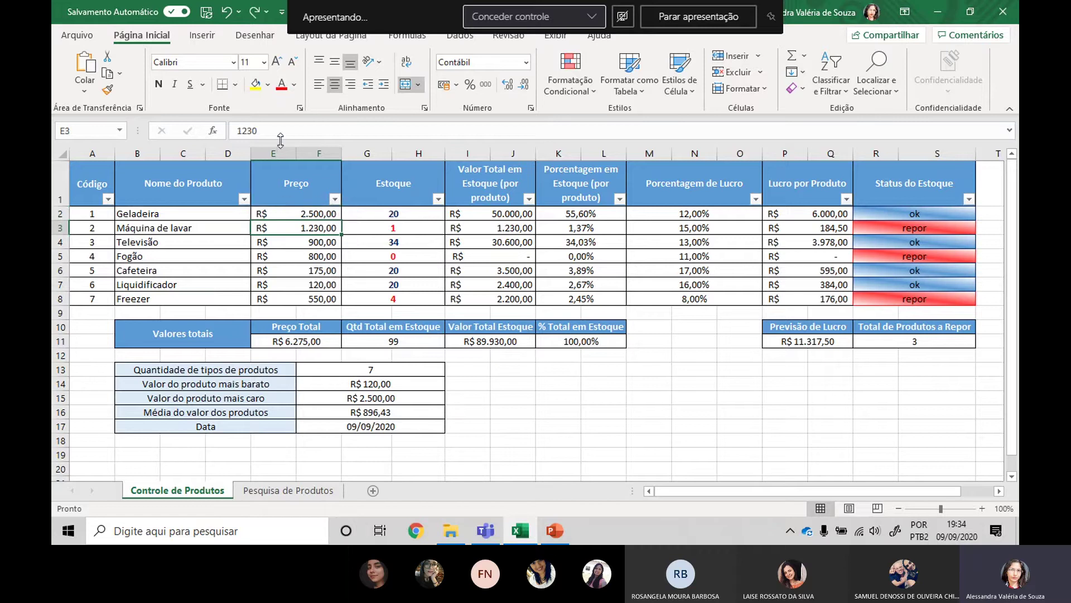
pyautogui.click(433, 215)
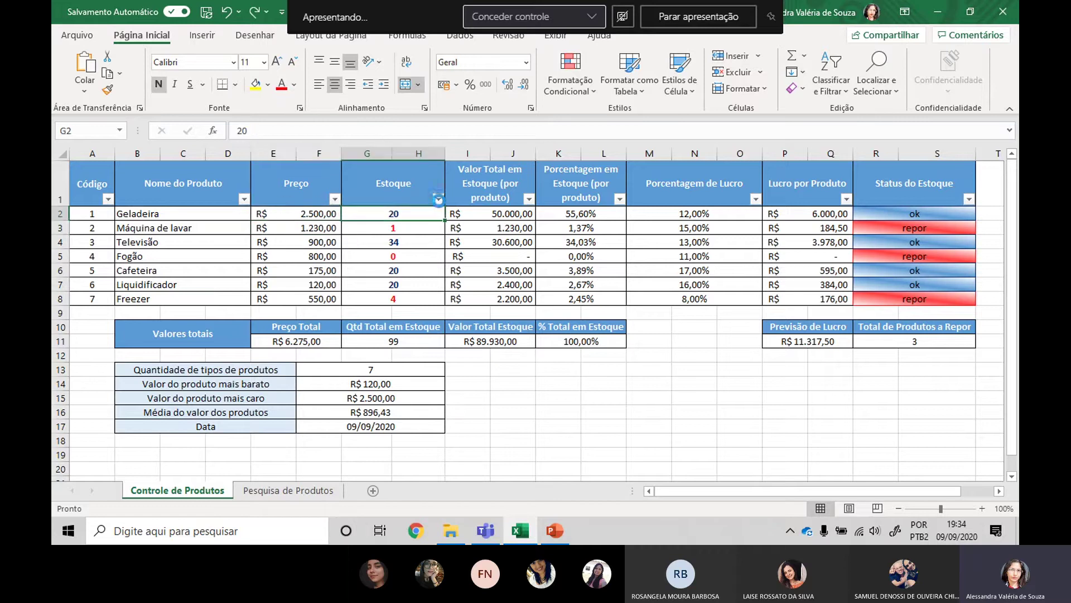
pyautogui.click(438, 199)
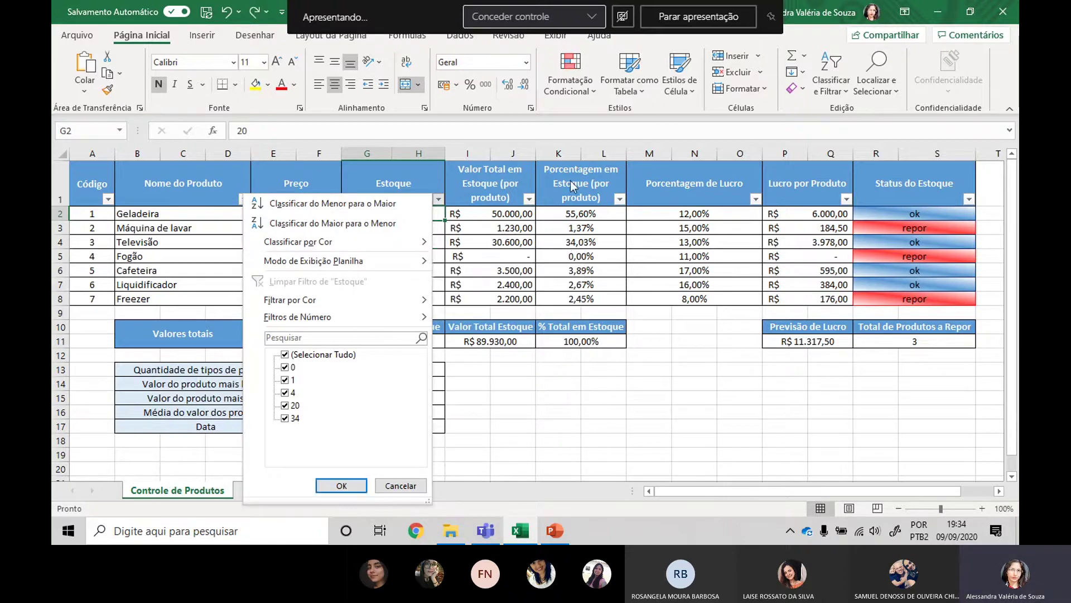
pyautogui.press('Escape')
pyautogui.click(438, 199)
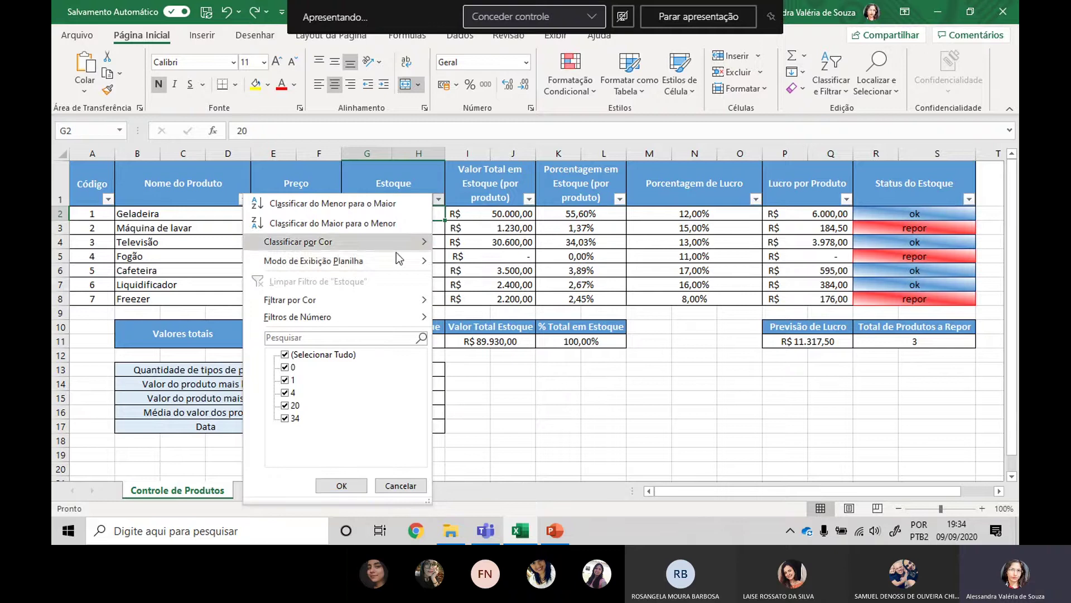
pyautogui.moveTo(386, 297)
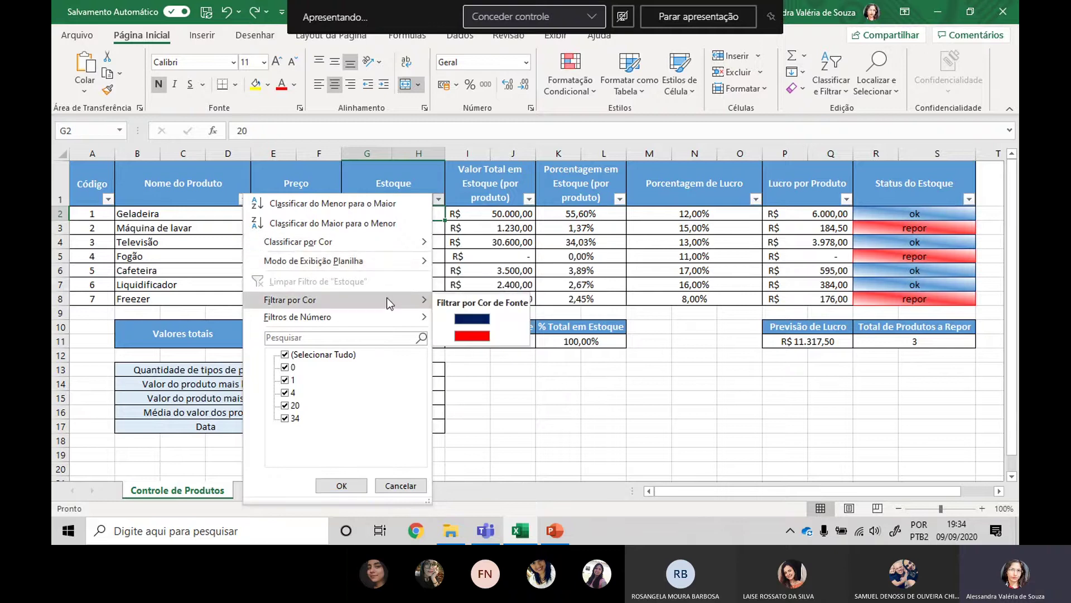
pyautogui.click(463, 319)
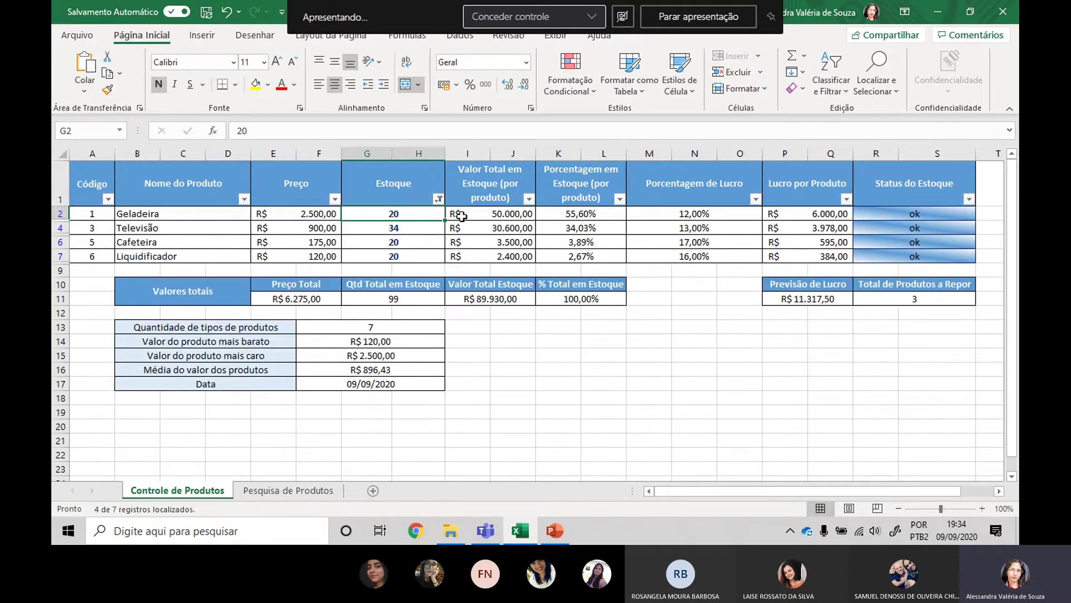
# Remove the dark blue font color filter from the Estoque column.
pyautogui.click(438, 199)
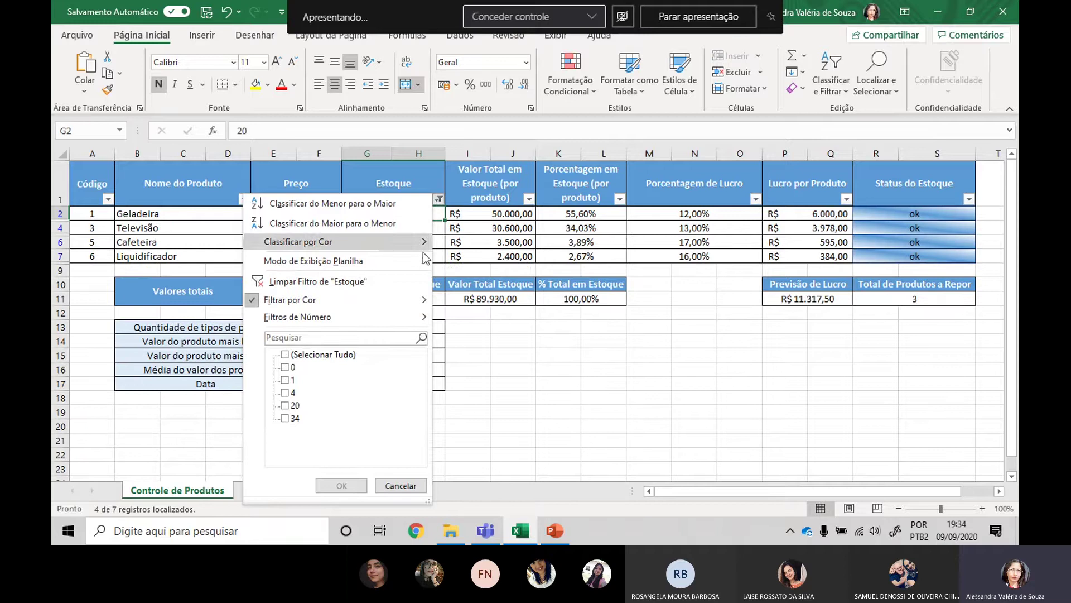
pyautogui.moveTo(414, 304)
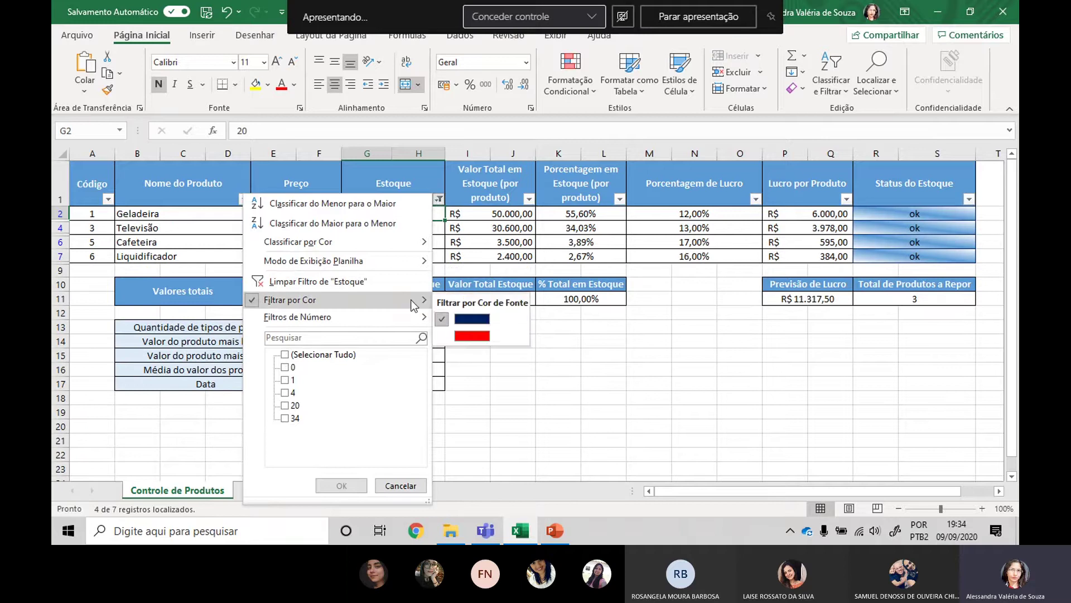
pyautogui.click(486, 318)
# Try to sort the Estoque column by the red font color, and keep all its values selected in the filter.
pyautogui.click(438, 200)
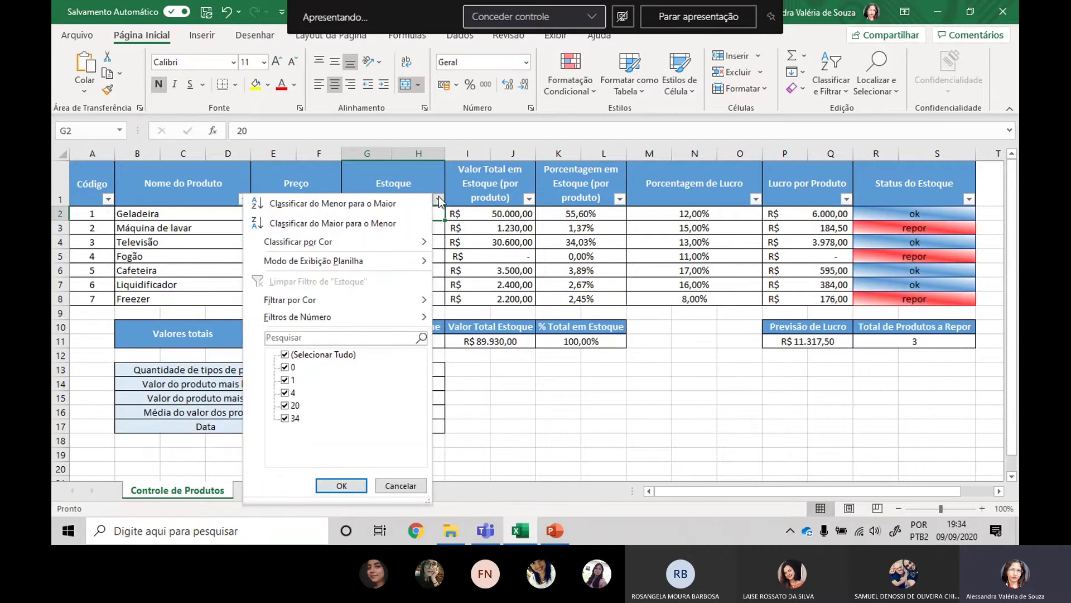
pyautogui.moveTo(425, 241)
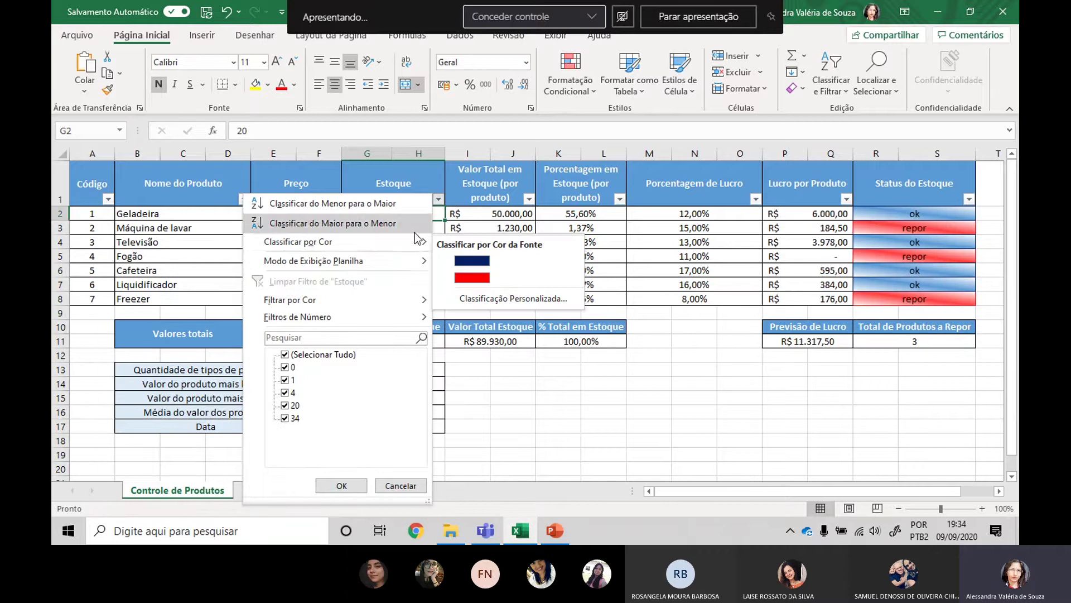
pyautogui.click(491, 277)
pyautogui.click(610, 304)
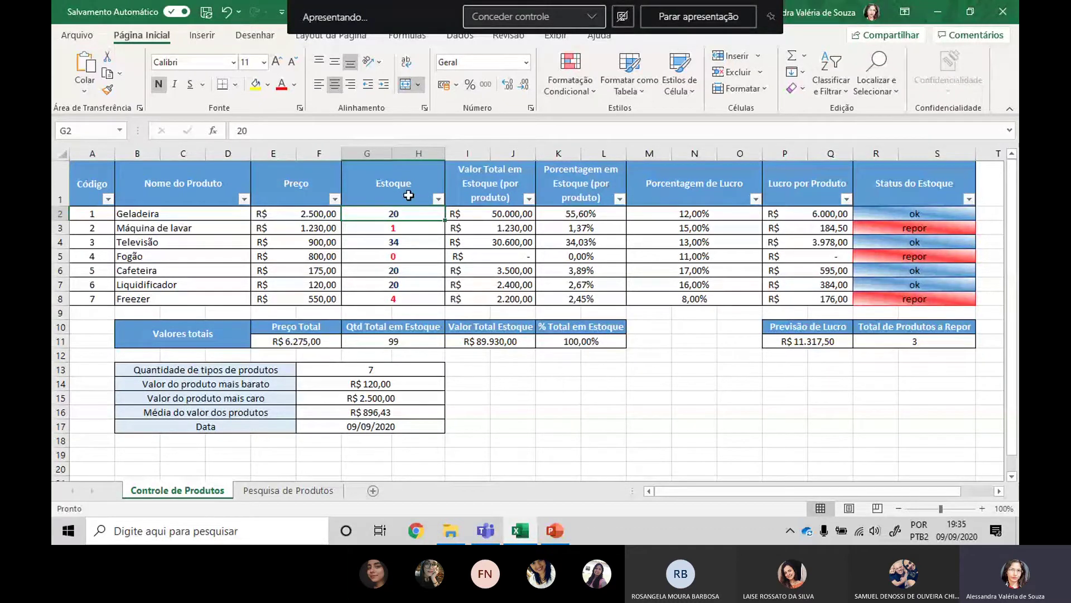
pyautogui.click(438, 198)
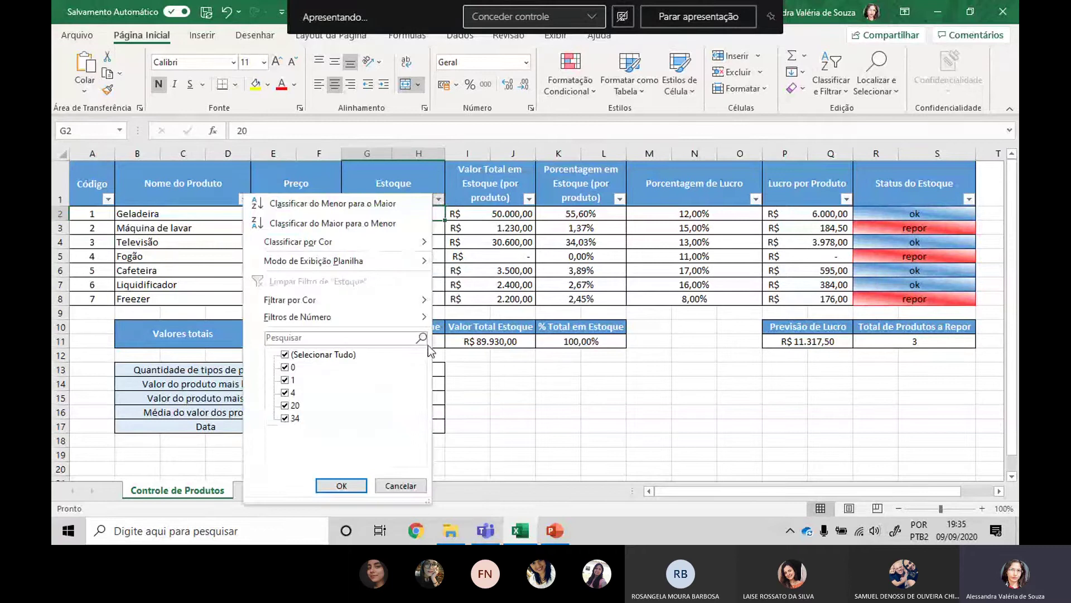
pyautogui.click(341, 485)
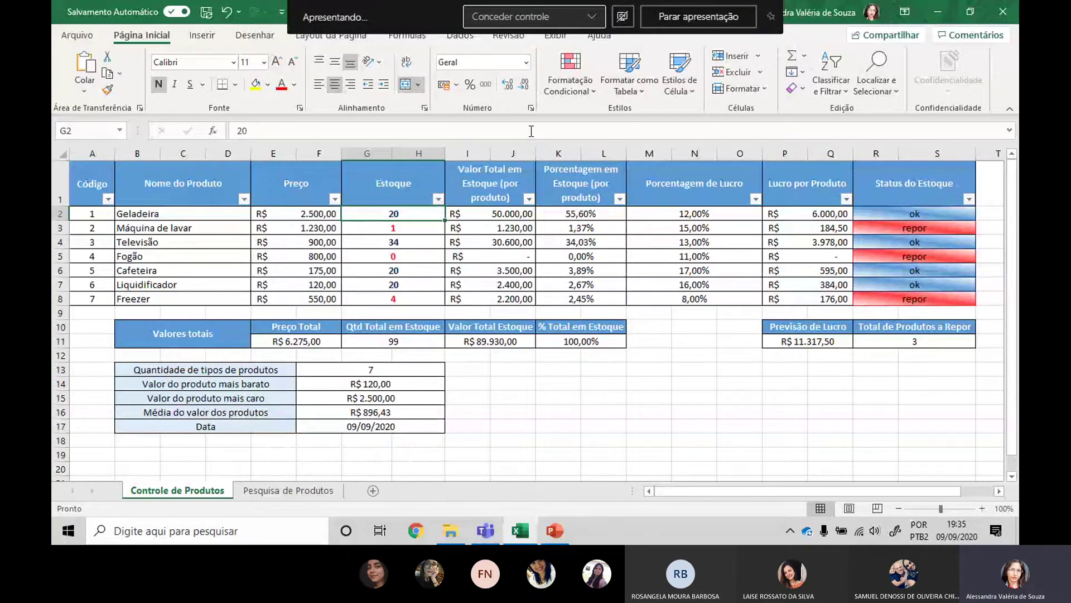
# Create a blank workbook and enter the header Placa in cell A1.
pyautogui.click(84, 38)
pyautogui.click(106, 99)
pyautogui.click(284, 125)
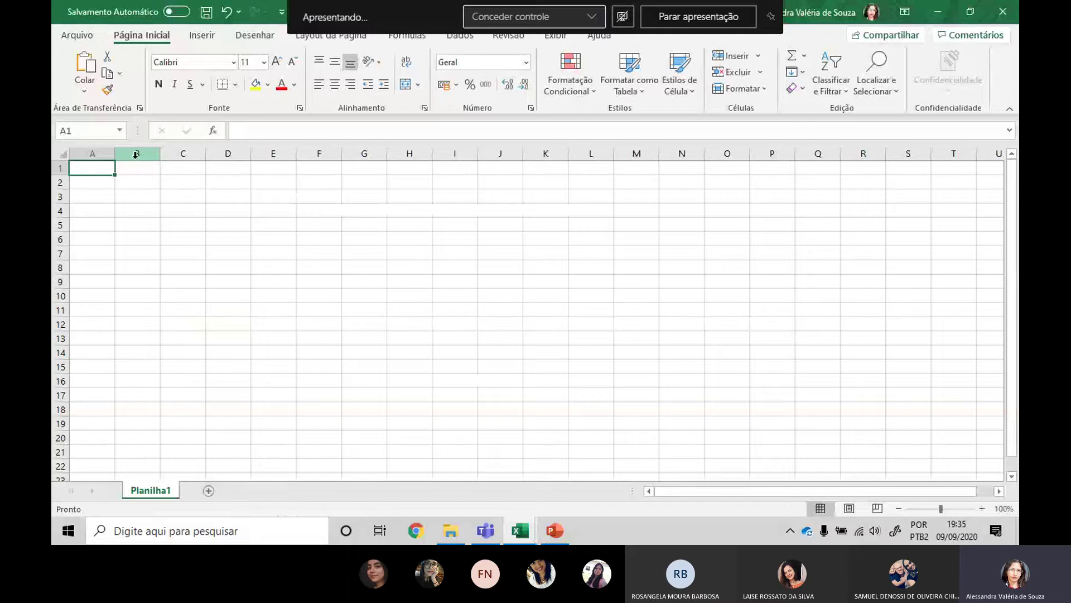
pyautogui.write('Pla')
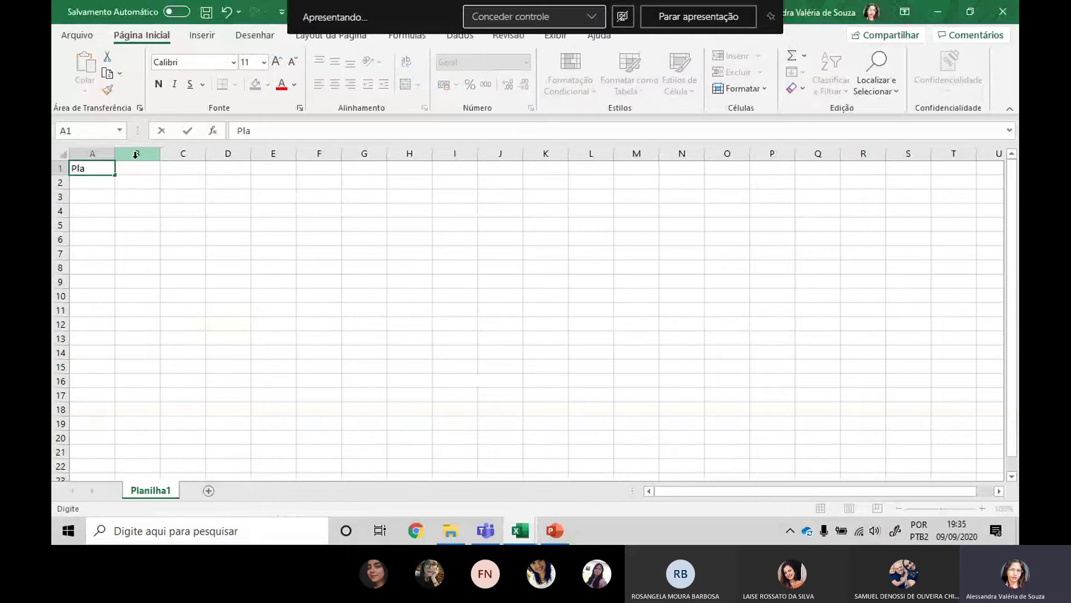
pyautogui.write('na')
pyautogui.press('Return')
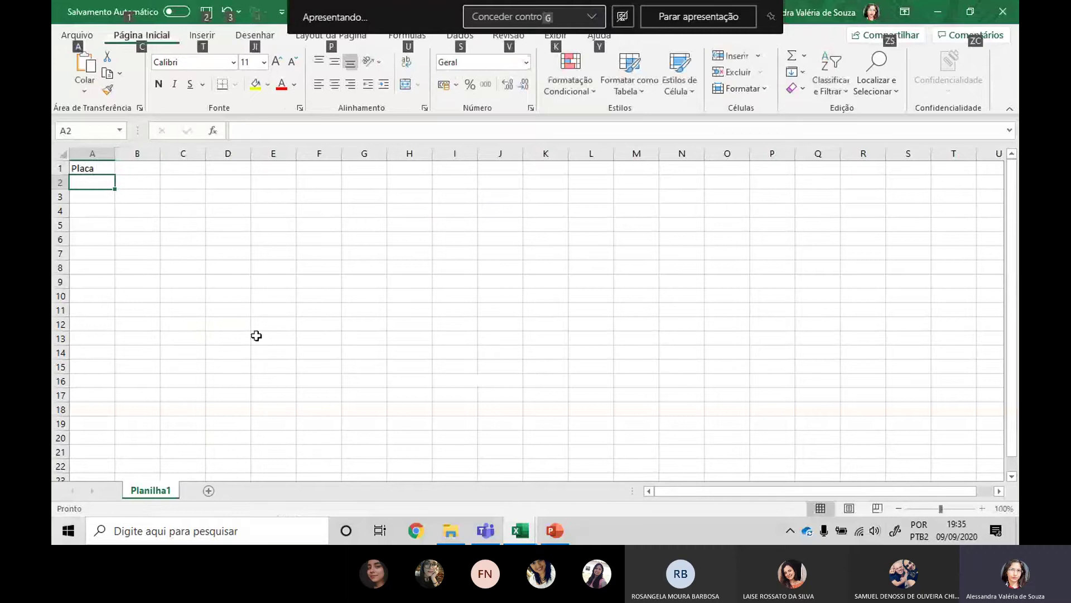
# Enter the headers Marca, Modelo, Ano and Cor in cells B1 to E1.
pyautogui.click(259, 321)
pyautogui.scroll(6, 259, 320)
pyautogui.click(181, 177)
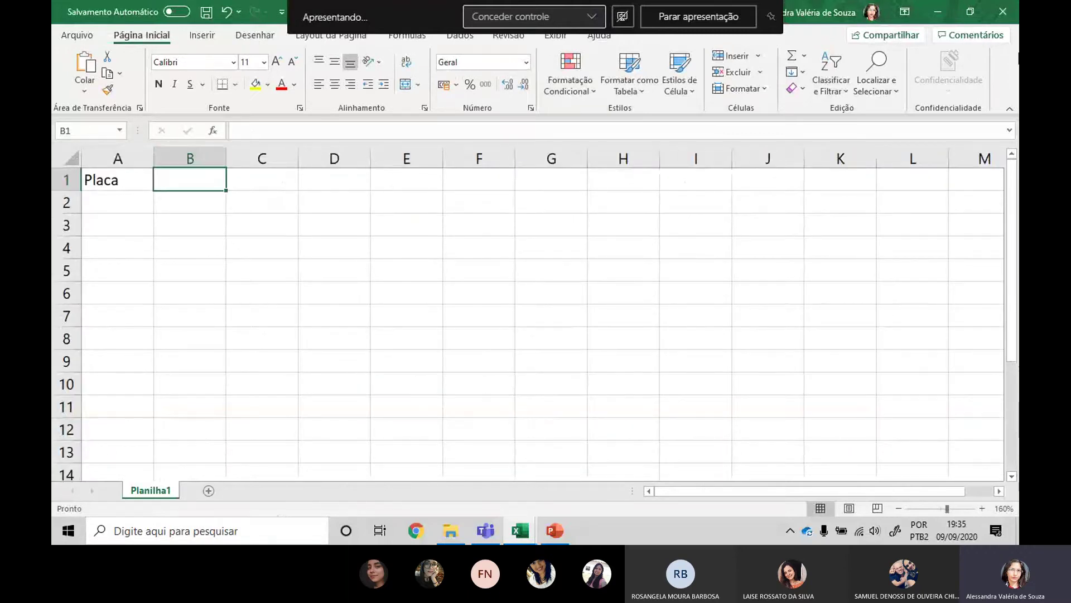
pyautogui.write('Marca')
pyautogui.press('Tab')
pyautogui.write('Mod')
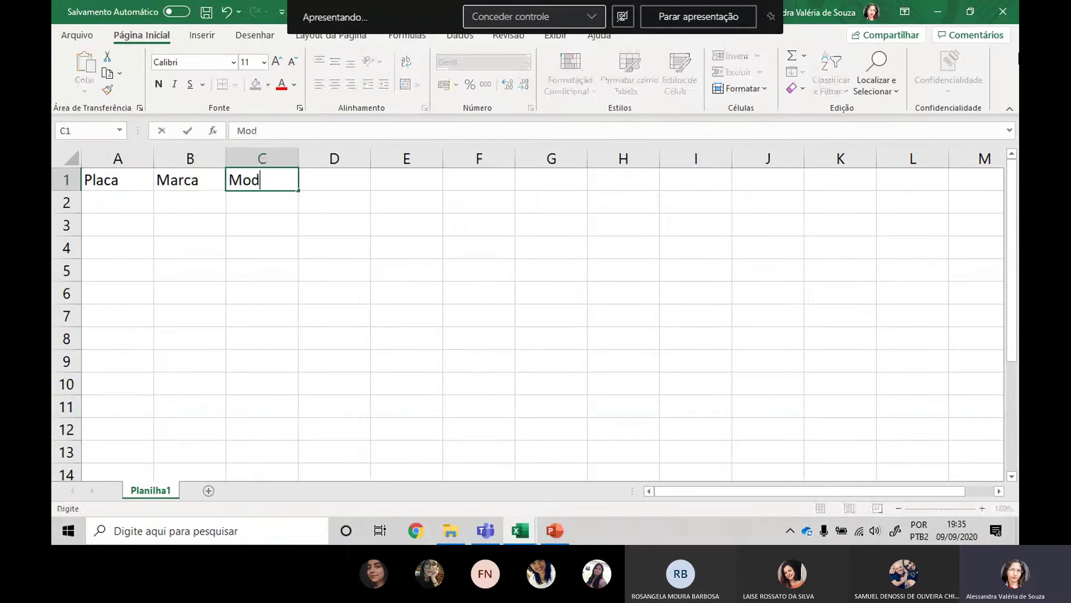
pyautogui.write('elo')
pyautogui.press('Tab')
pyautogui.write('An')
pyautogui.press('Tab')
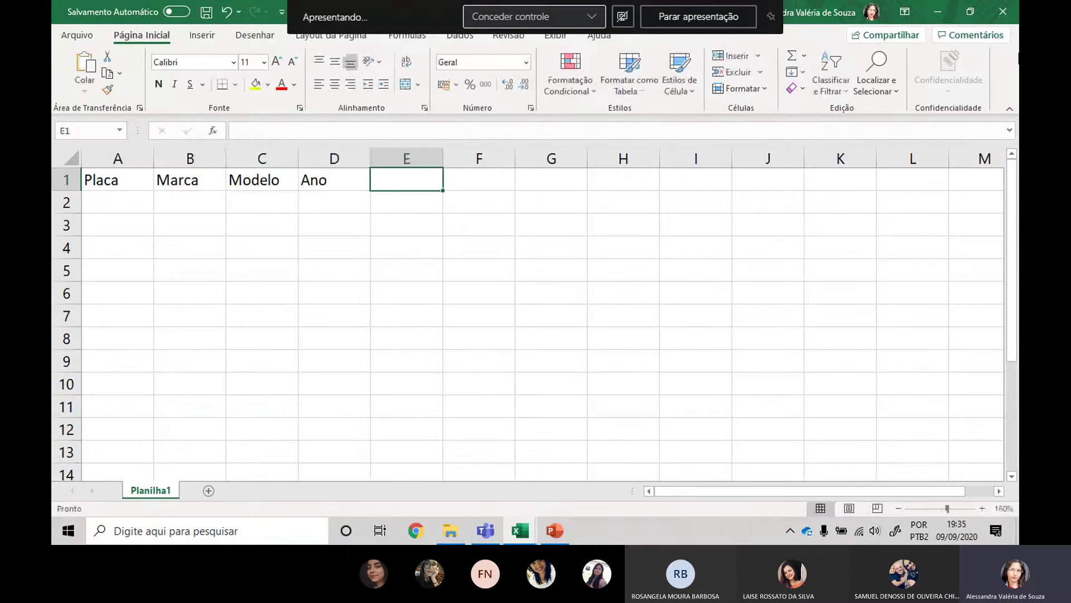
pyautogui.write('Cor')
pyautogui.press('Return')
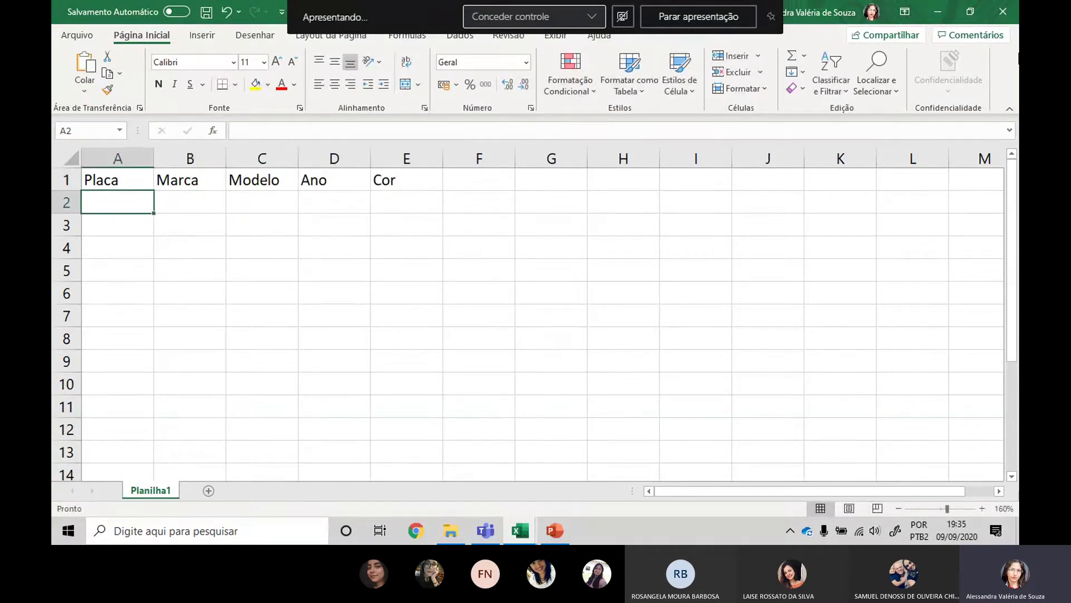
# Fill row 2 with a sample plate number, Fiat, Uno, 2001 and preto under the vehicle headers.
pyautogui.write('GDX')
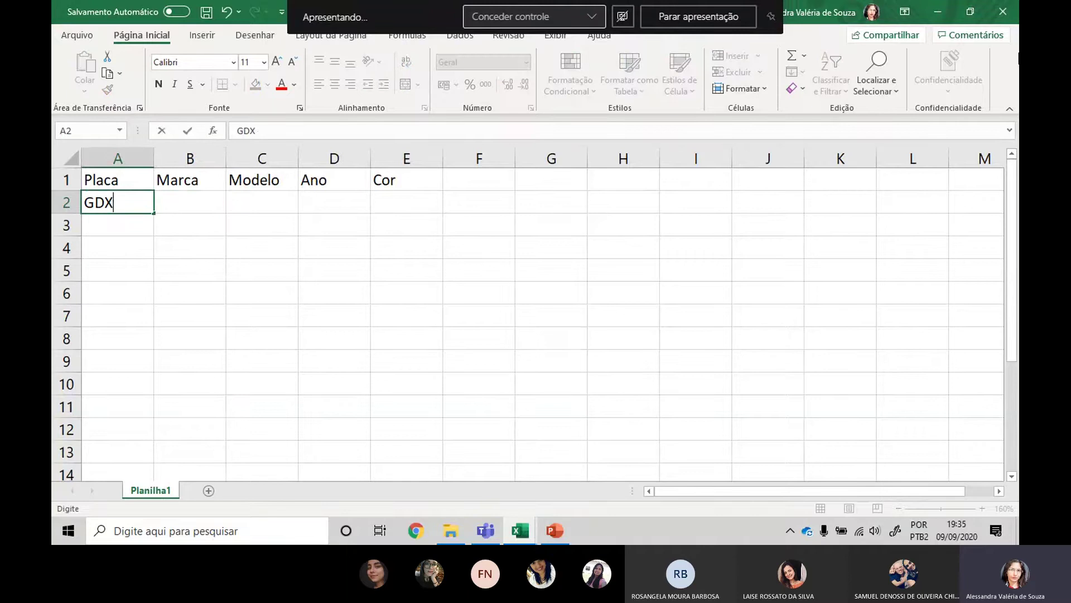
pyautogui.write('-1220')
pyautogui.press('Tab')
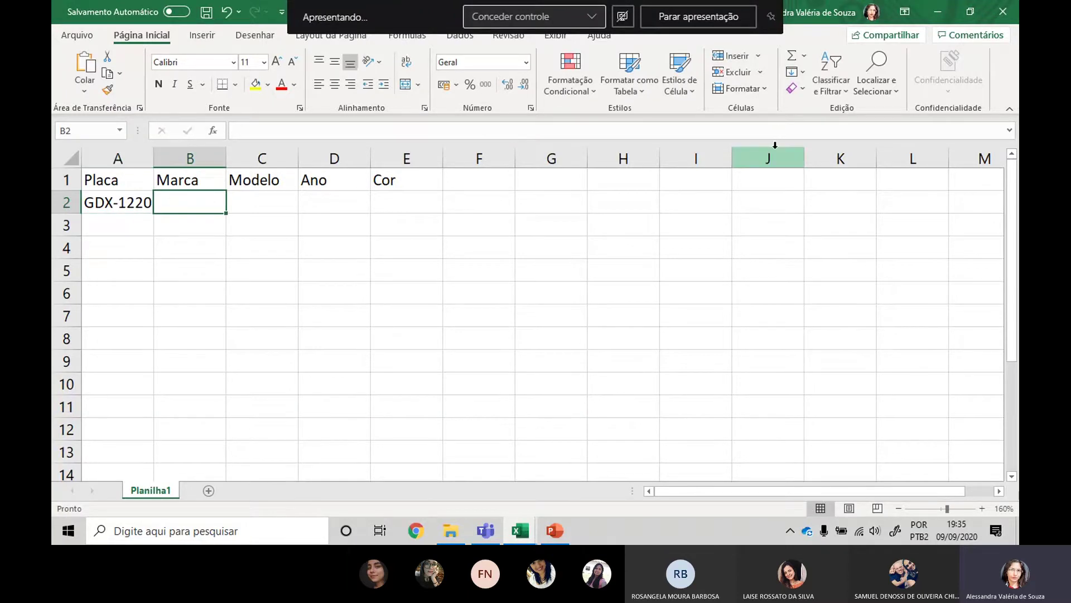
pyautogui.write('Fiat')
pyautogui.press('Tab')
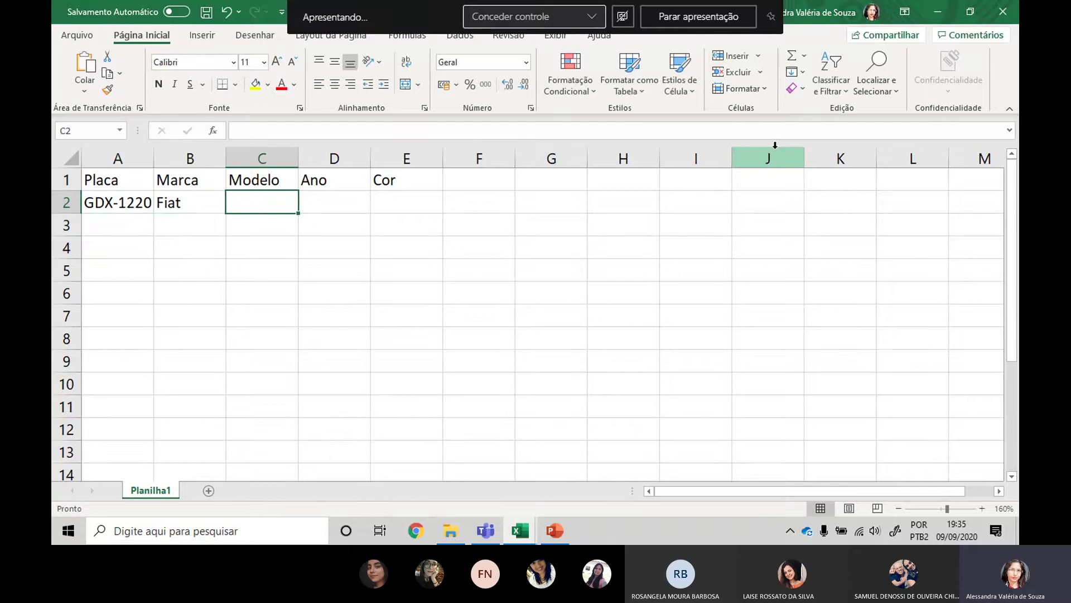
pyautogui.write('Uno')
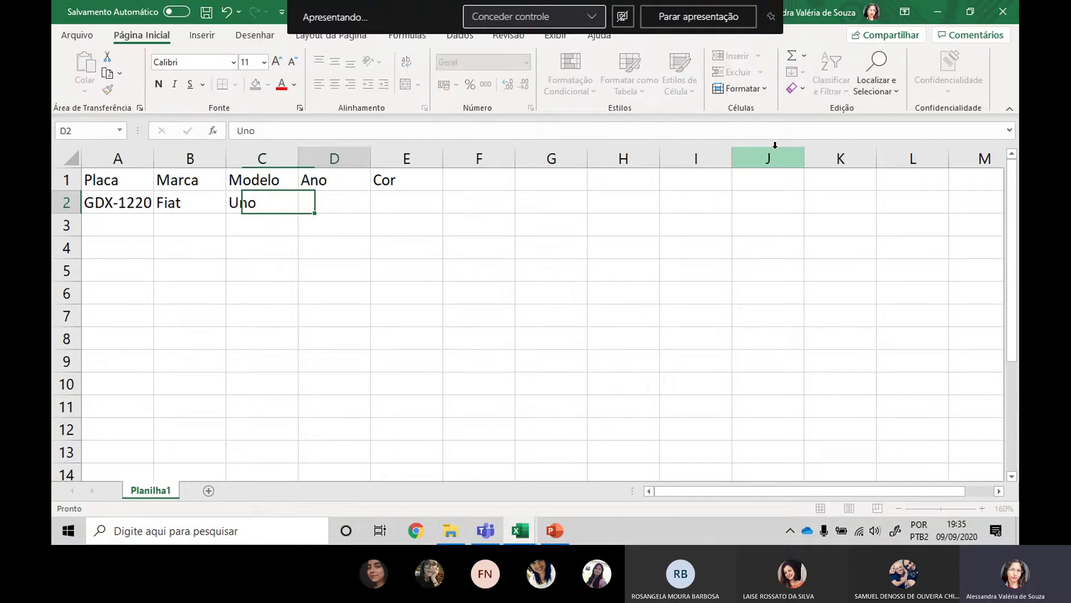
pyautogui.press('Tab')
pyautogui.write('200')
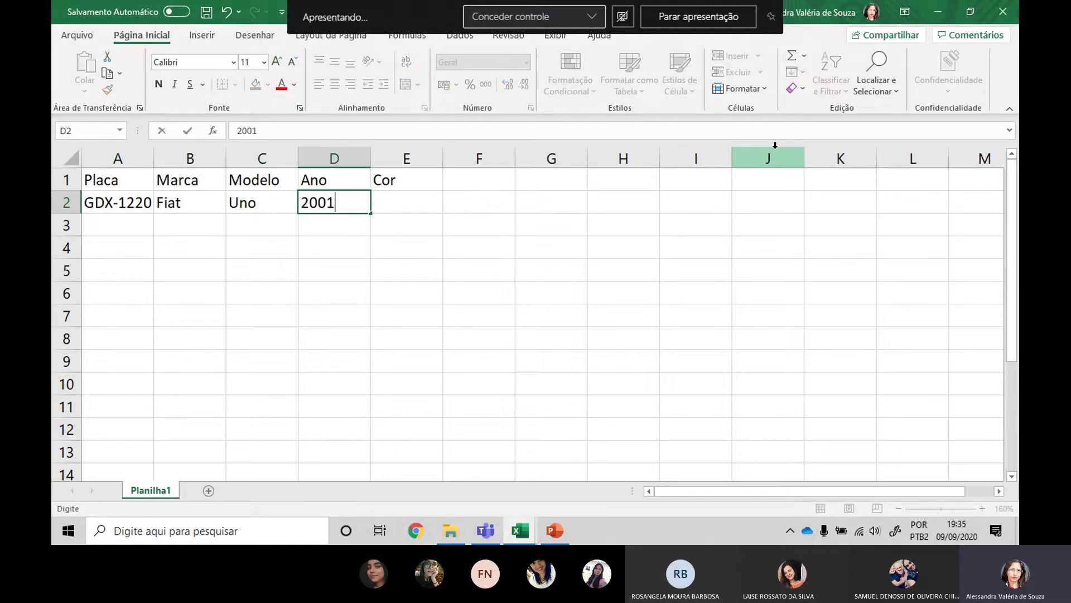
pyautogui.press('Tab')
pyautogui.write('preto')
pyautogui.press('Return')
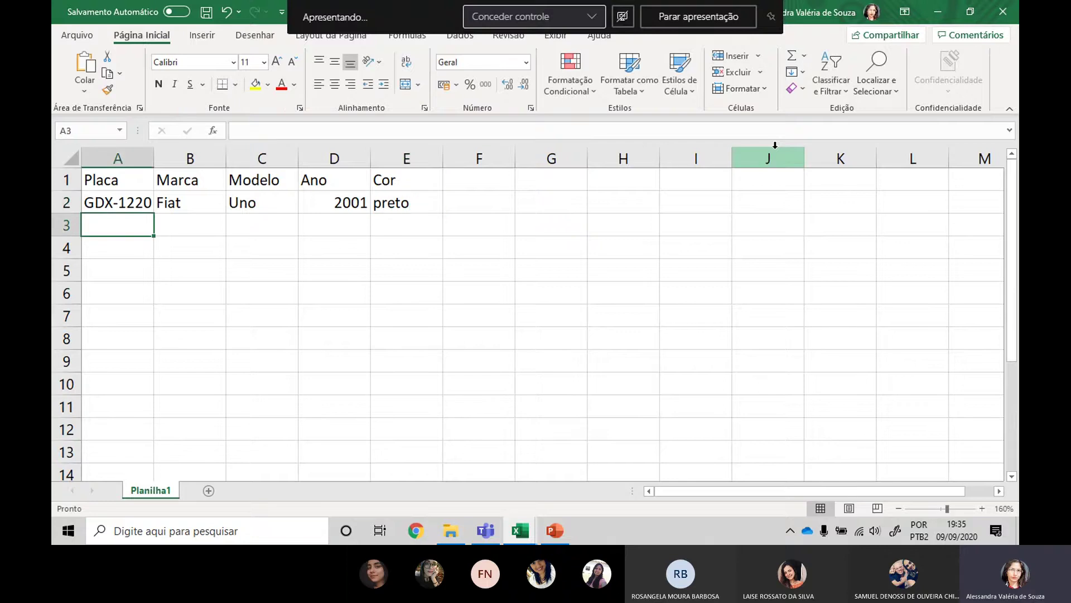
# Delete the entire Placa column from the vehicle table.
pyautogui.hotkey('shift', 'Up')
pyautogui.hotkey('shift', 'Up')
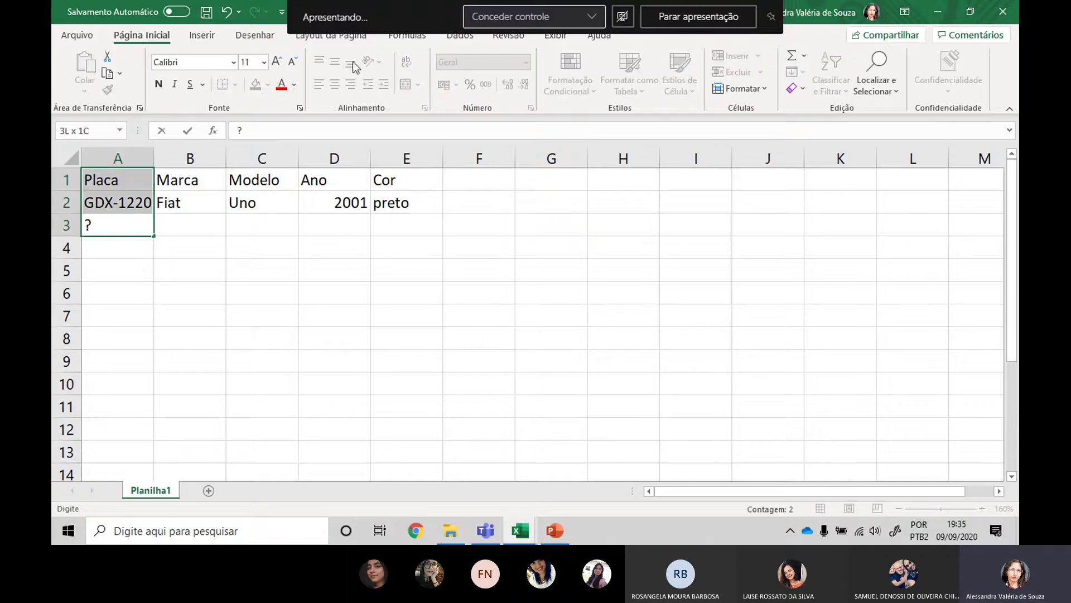
pyautogui.click(142, 158)
pyautogui.rightClick(143, 159)
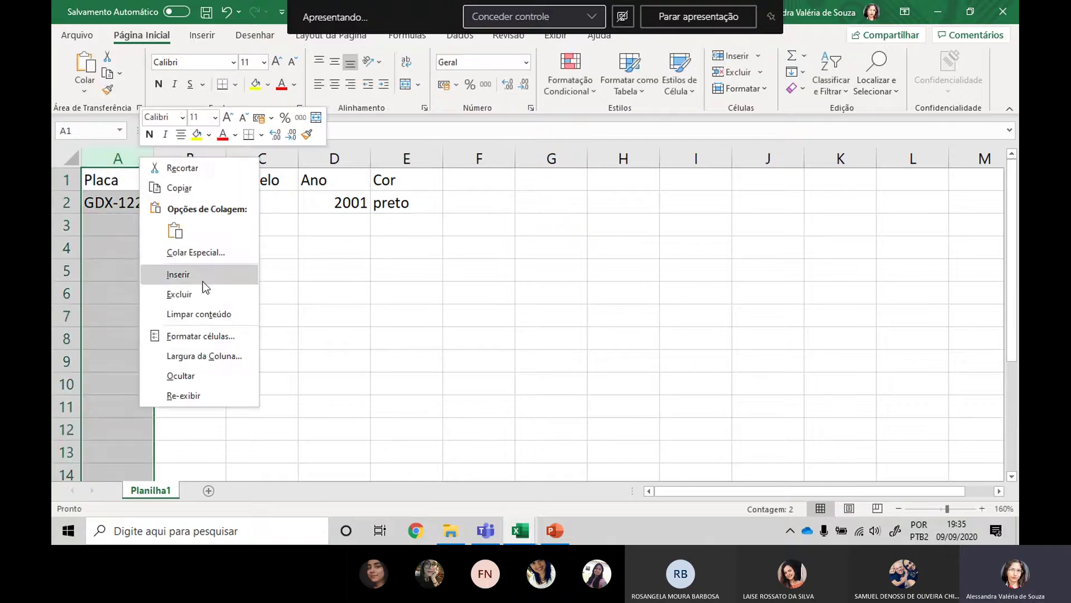
pyautogui.click(210, 295)
# Fill row 3 of the vehicle table with Fiat, Palio, 2002 and branco.
pyautogui.click(131, 221)
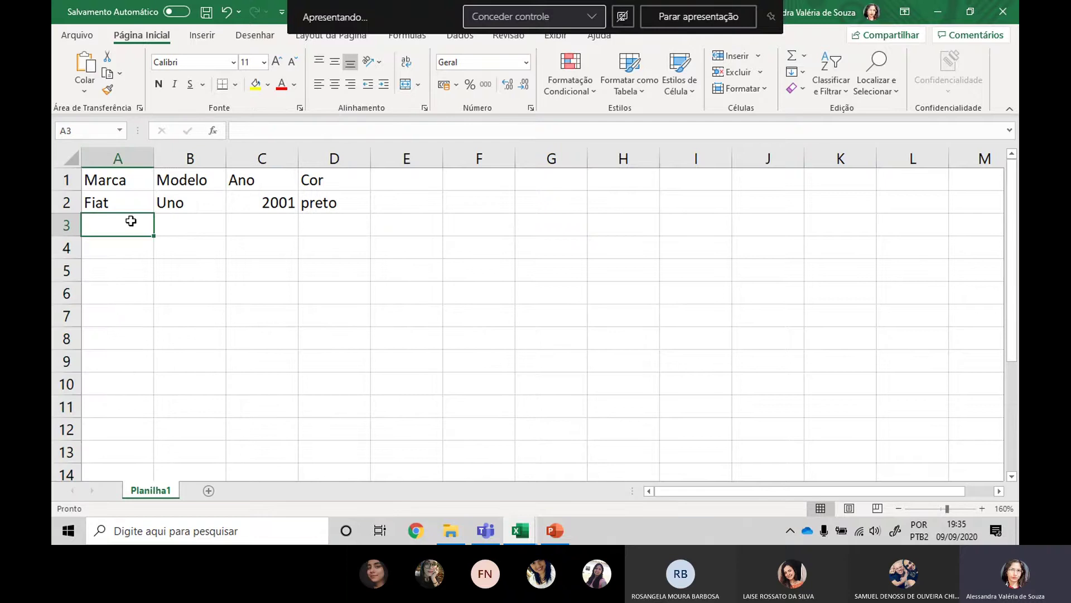
pyautogui.write('Fiat')
pyautogui.press('Tab')
pyautogui.write('Palio')
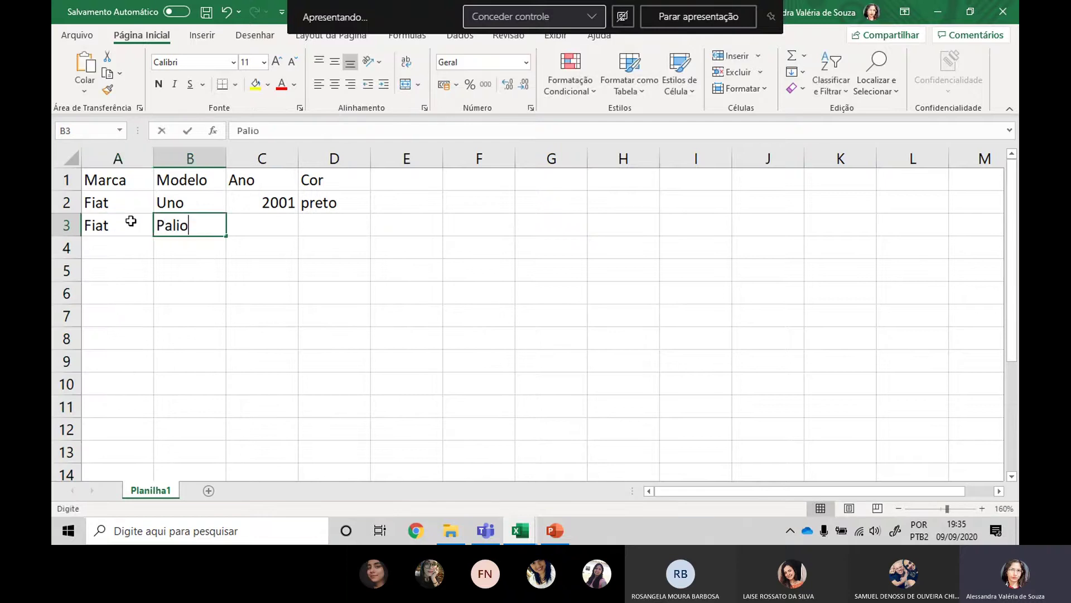
pyautogui.press('Tab')
pyautogui.write('2002')
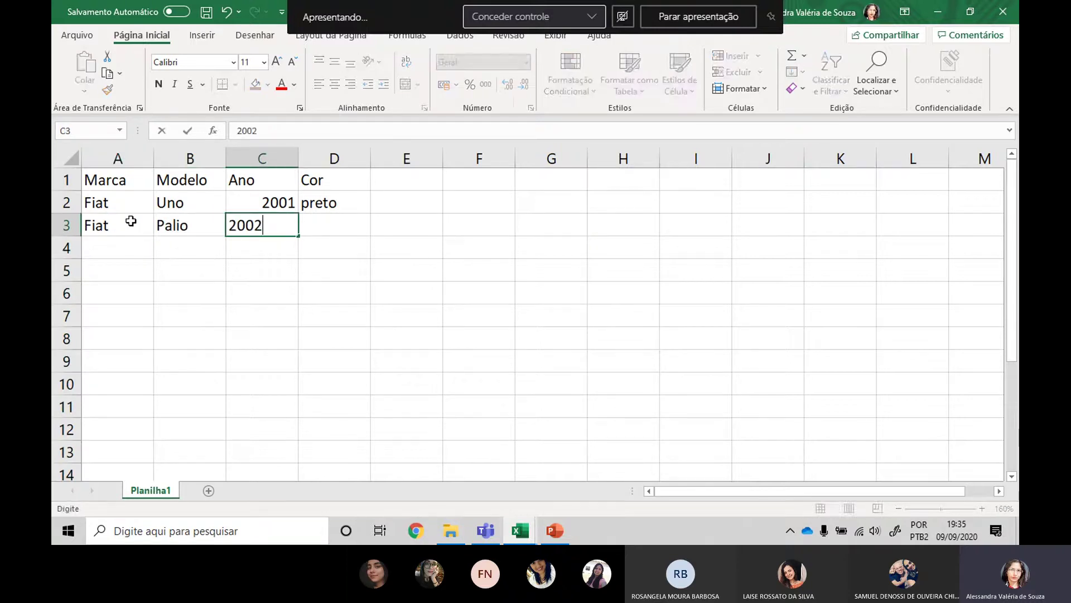
pyautogui.press('Tab')
pyautogui.write('branco')
pyautogui.press('Return')
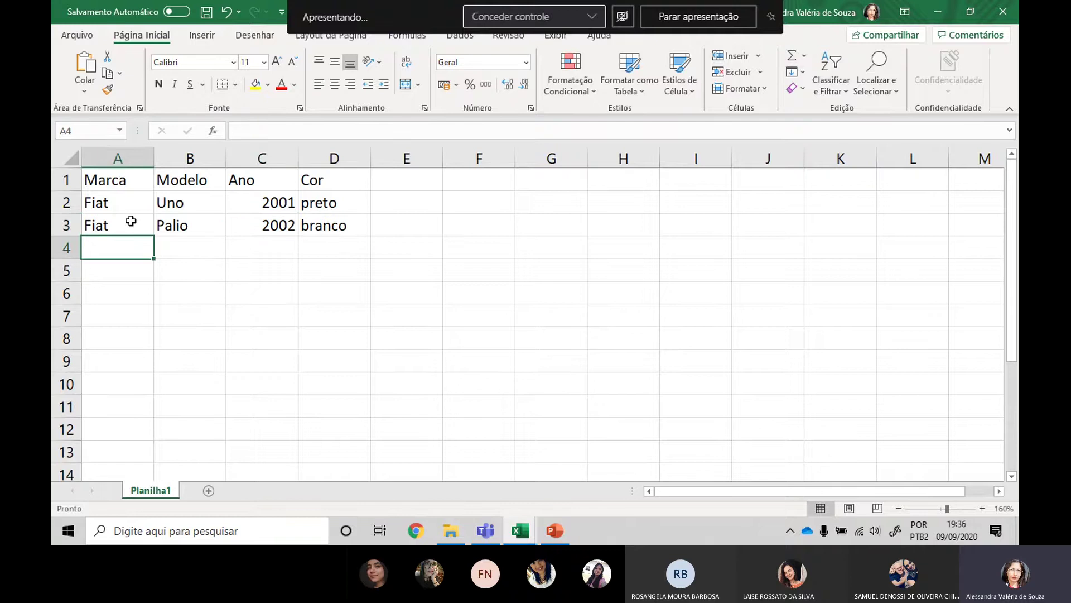
# Fill row 4 of the vehicle table with Fiat, Argo, 2018 and preto.
pyautogui.write('Fiat')
pyautogui.press('Tab')
pyautogui.write('ARgo')
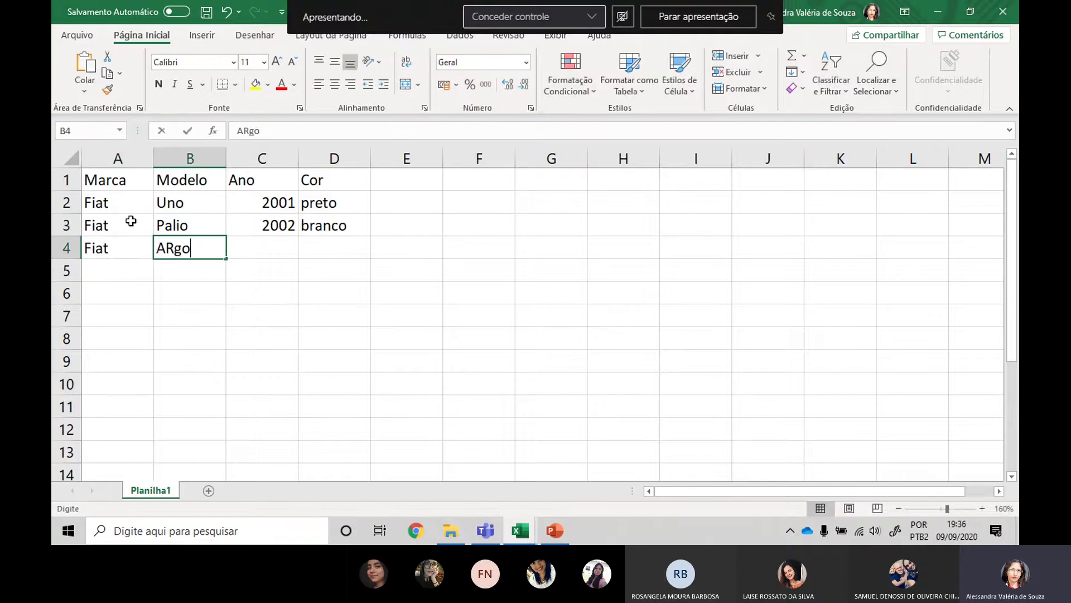
pyautogui.press('Tab')
pyautogui.write('20')
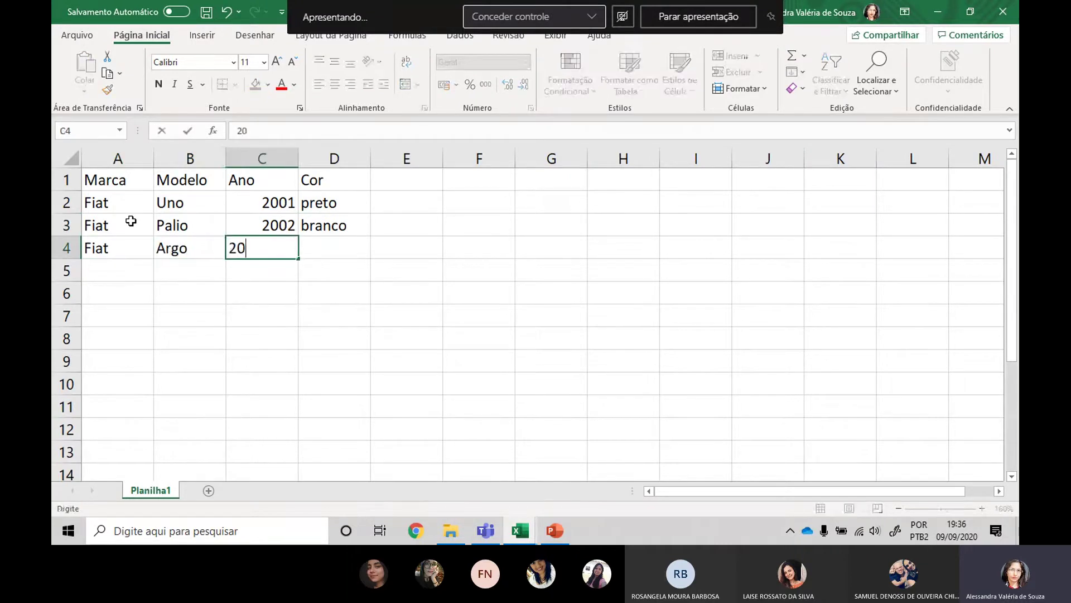
pyautogui.write('18')
pyautogui.press('Tab')
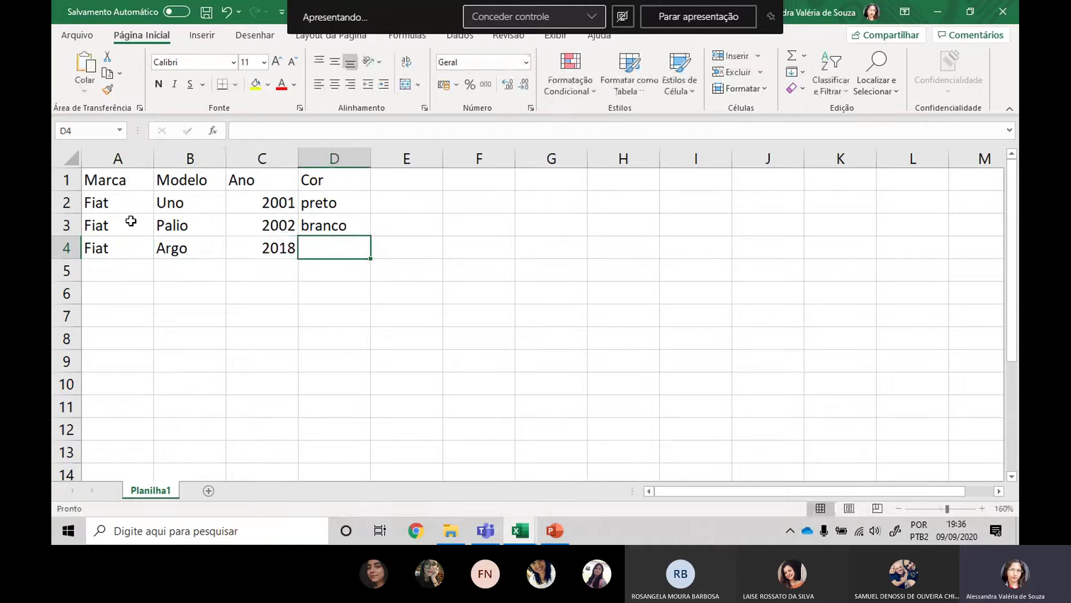
pyautogui.write('preto')
pyautogui.press('Return')
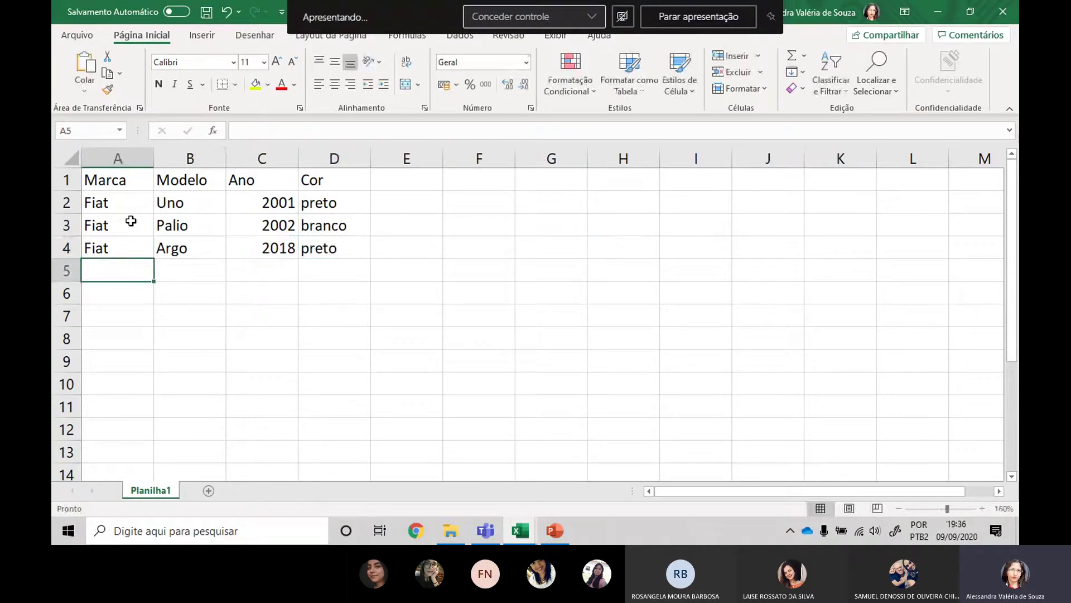
# Fill row 5 of the vehicle table with Ford, Ka, 2008 and azul.
pyautogui.write('Ford')
pyautogui.press('Tab')
pyautogui.write('Ka')
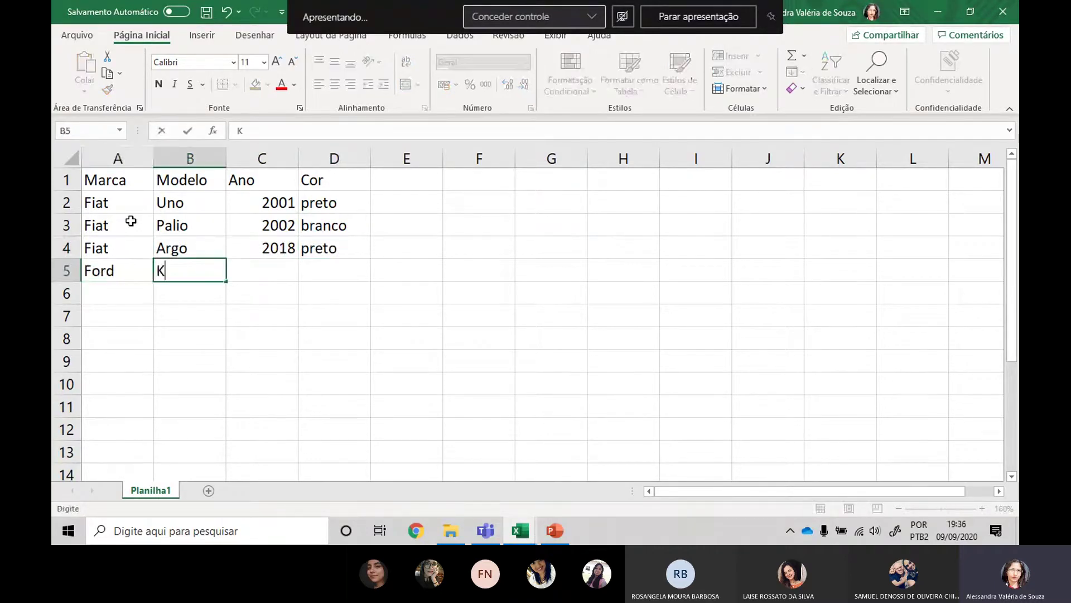
pyautogui.press('Tab')
pyautogui.write('200')
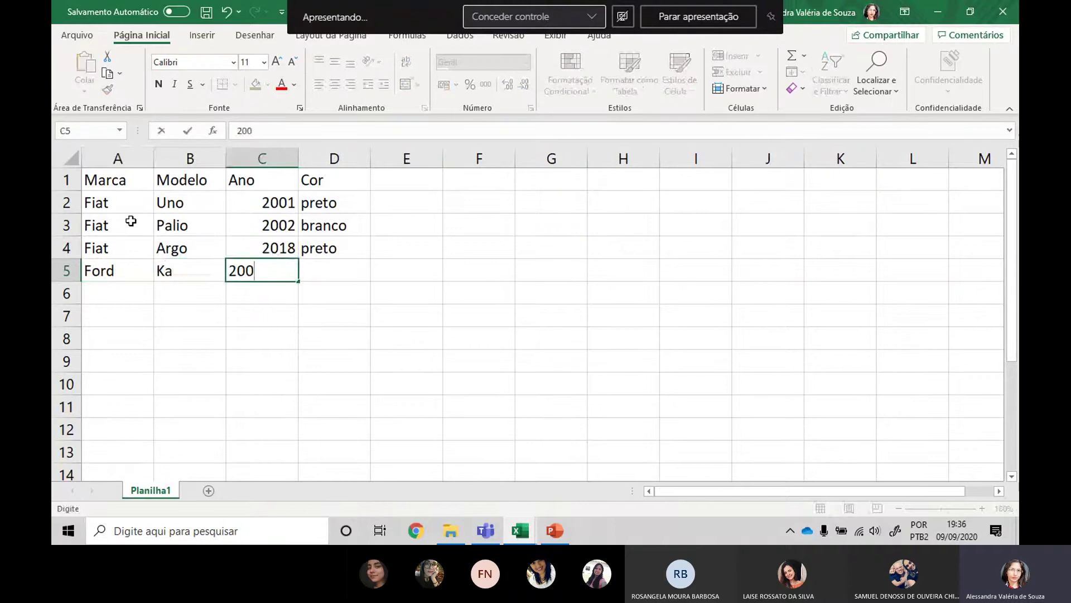
pyautogui.write('8')
pyautogui.press('Tab')
pyautogui.write('azu')
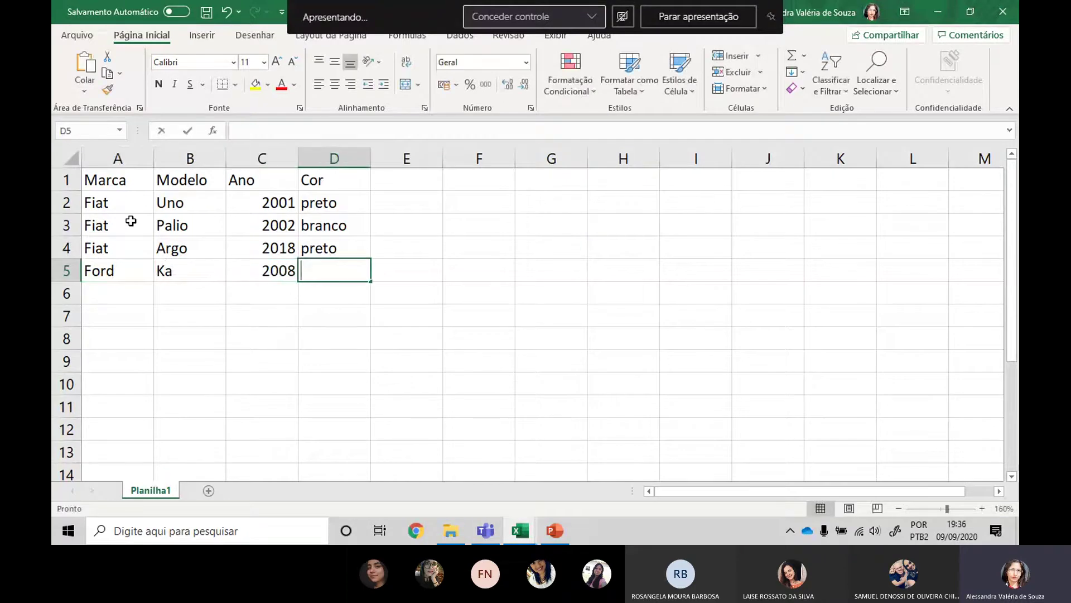
pyautogui.press('Return')
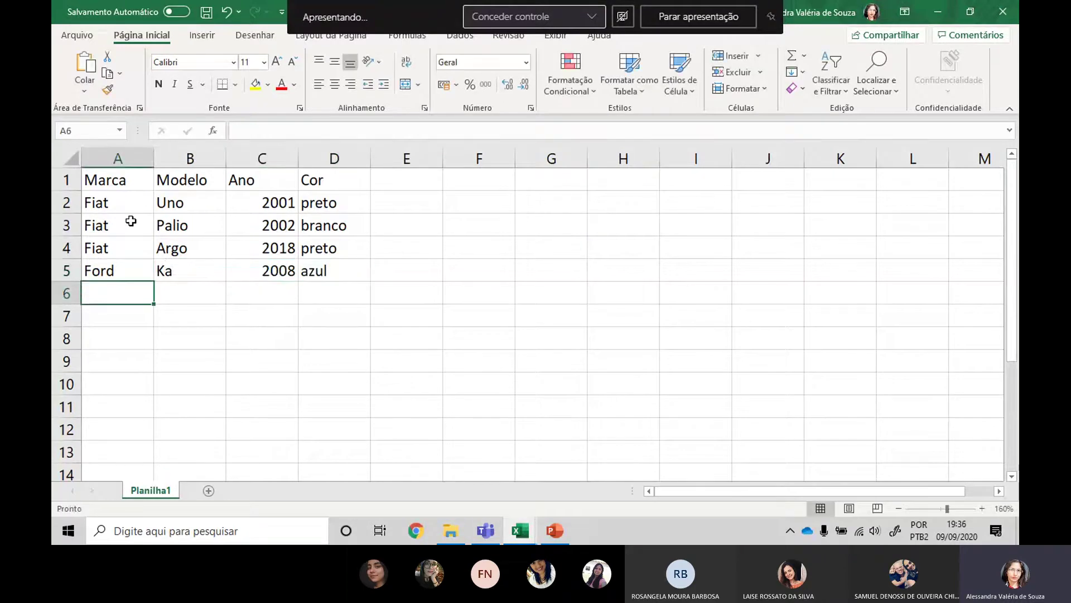
# Fill row 6 of the vehicle table with honda, Fit, 2019 and preto.
pyautogui.write('honda')
pyautogui.press('Tab')
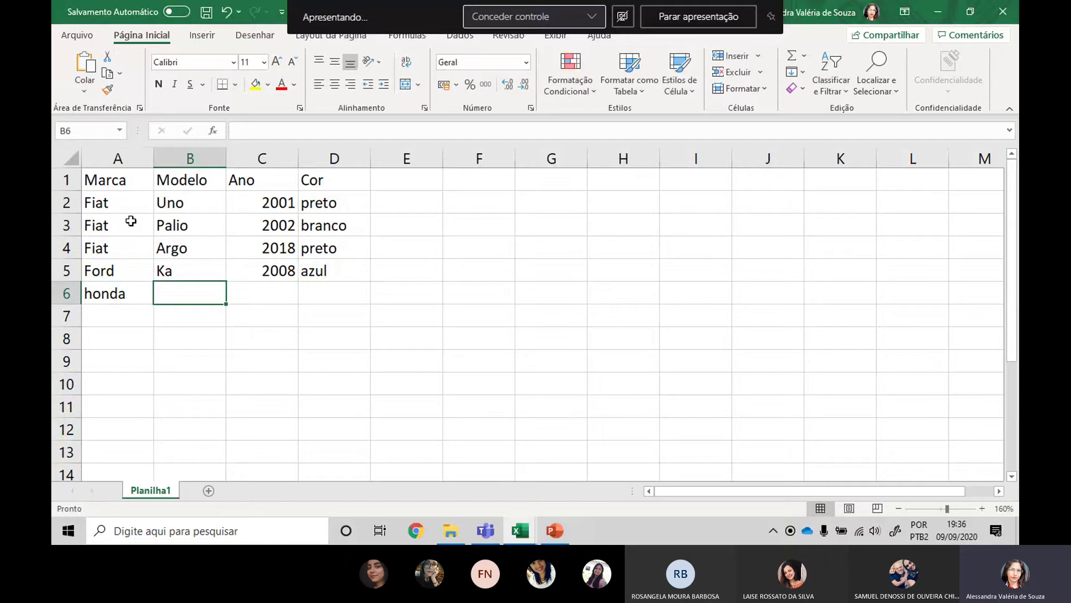
pyautogui.write('Fit')
pyautogui.press('Tab')
pyautogui.write('201')
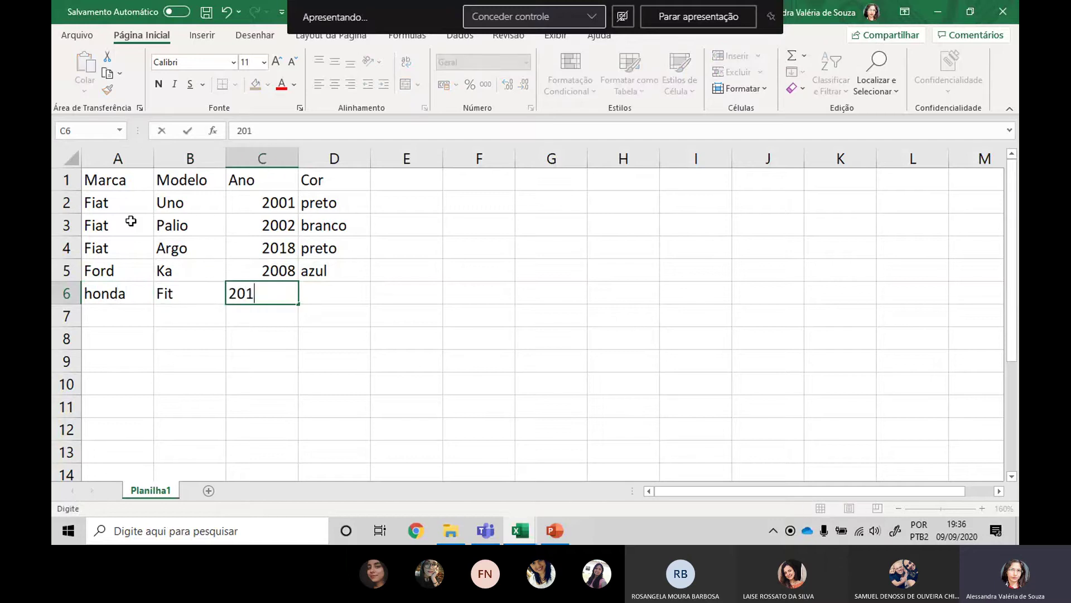
pyautogui.press('BackSpace')
pyautogui.write('19')
pyautogui.press('Tab')
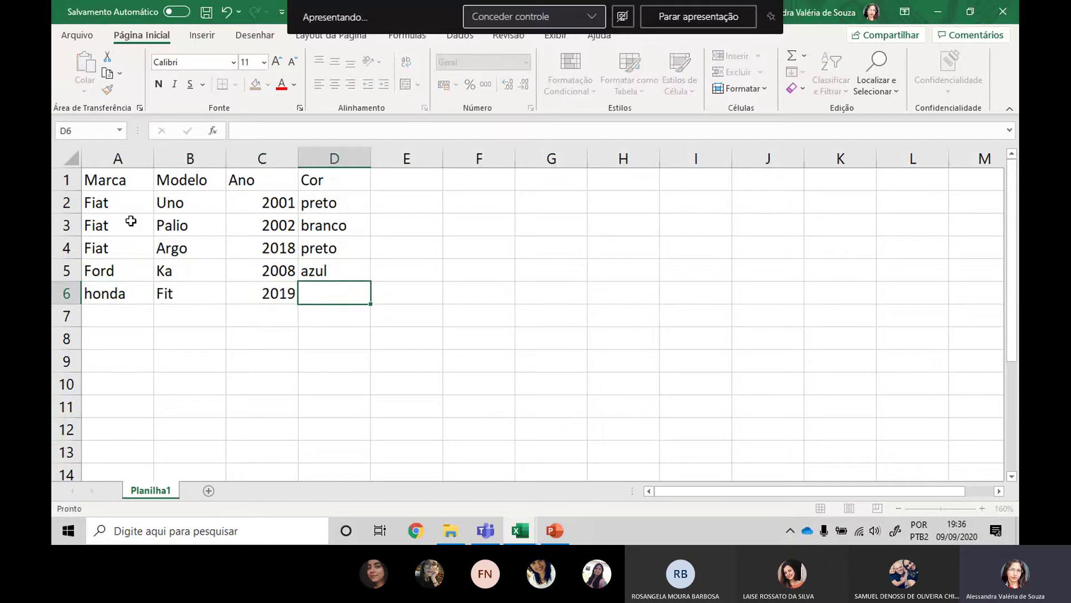
pyautogui.write('preto')
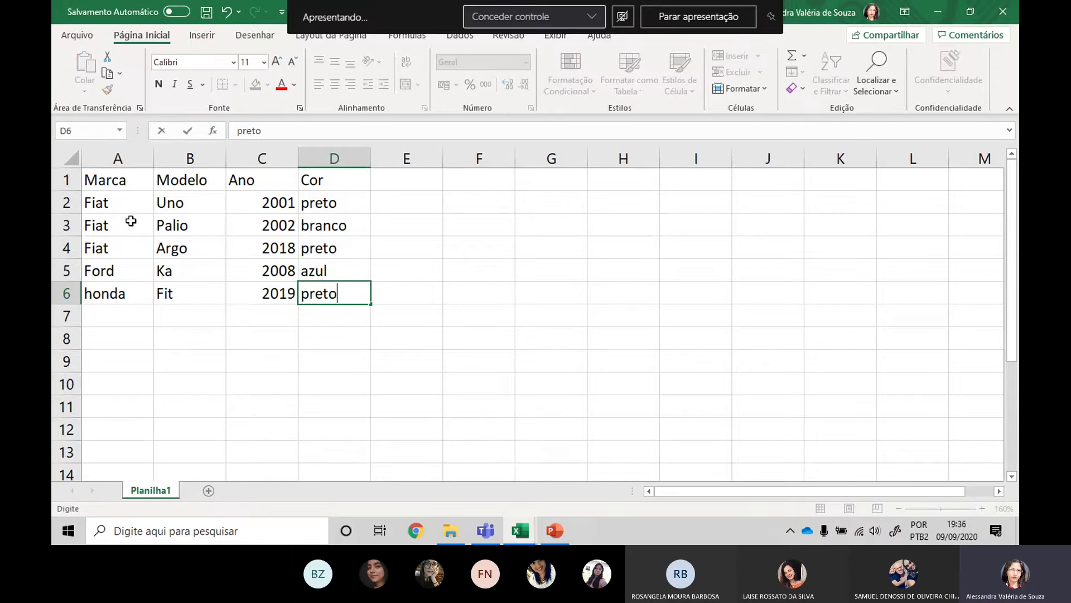
pyautogui.press('Return')
# Fill row 7 of the vehicle table with honda, civic, 2020 and azul.
pyautogui.write('honda')
pyautogui.press('Tab')
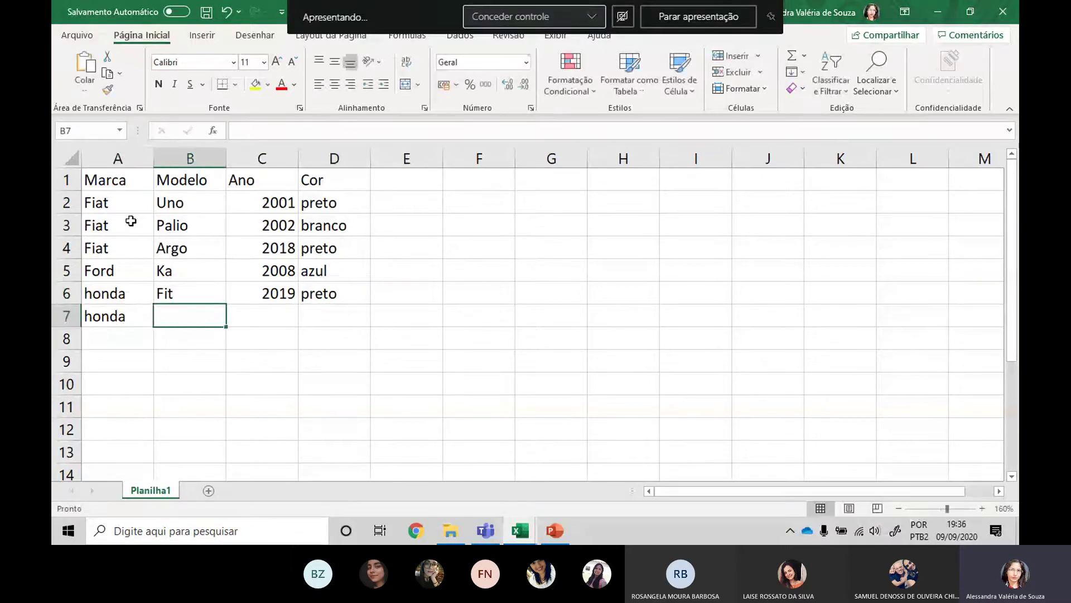
pyautogui.write('Civic')
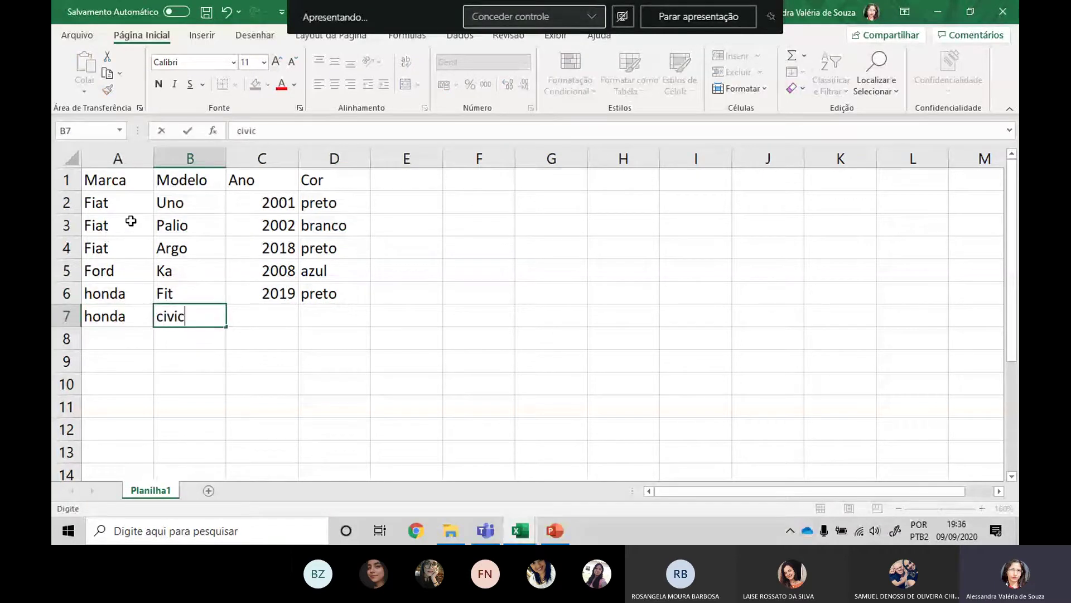
pyautogui.press('Tab')
pyautogui.write('2020')
pyautogui.press('Tab')
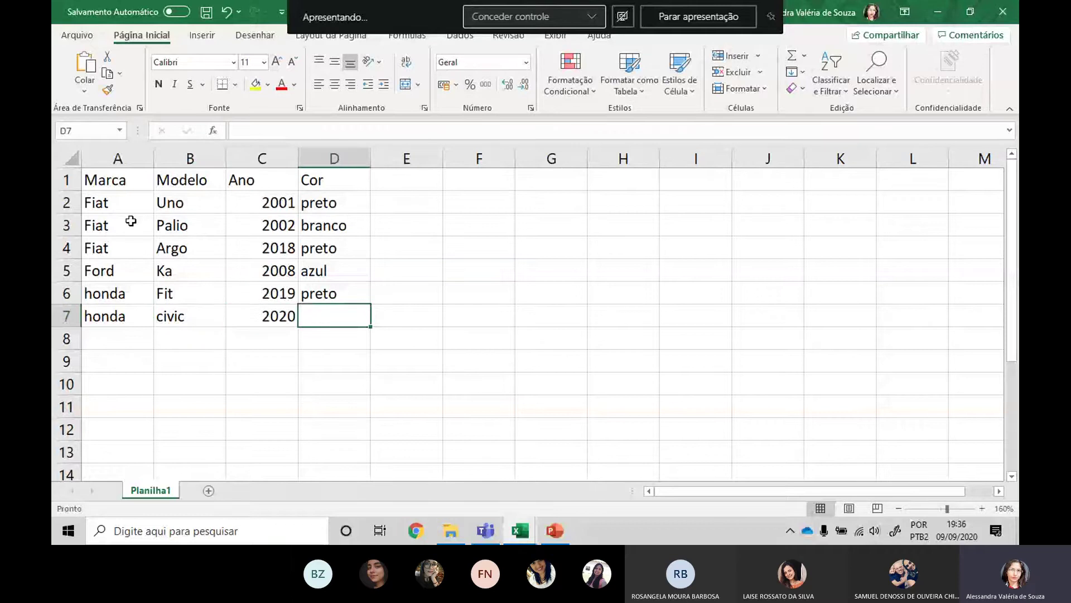
pyautogui.write('p')
pyautogui.press('BackSpace')
pyautogui.press('BackSpace')
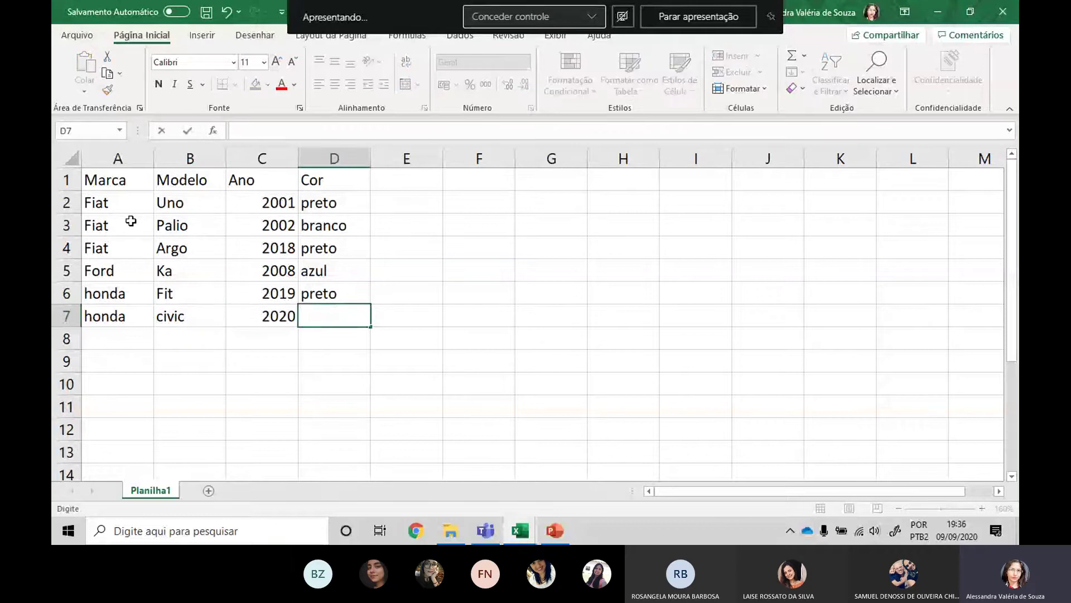
pyautogui.write('azul')
pyautogui.press('Return')
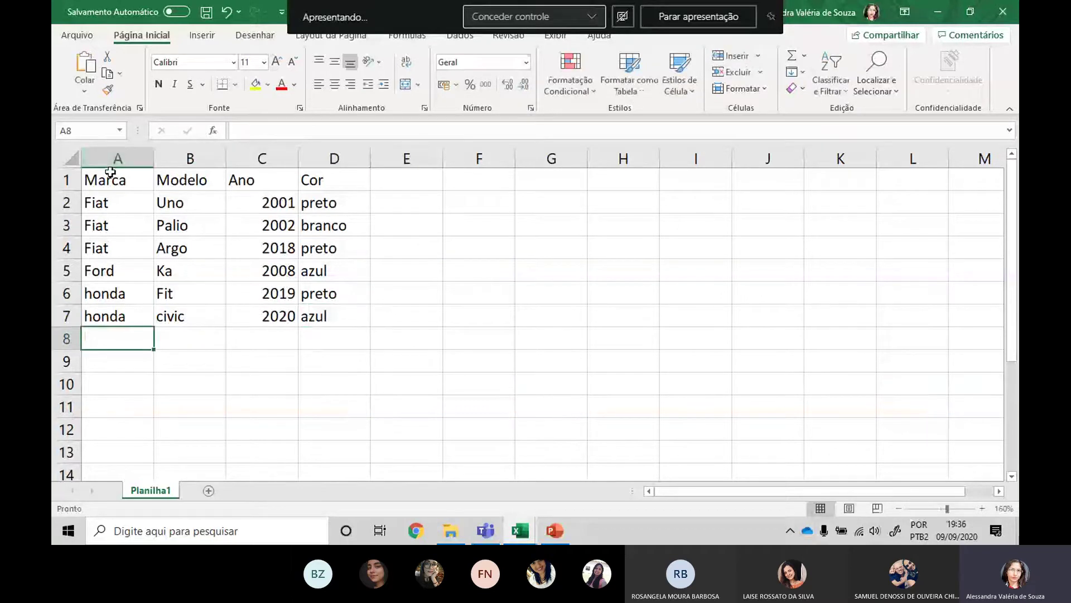
# Add filters to the Marca, Modelo, Ano and Cor headers in A1:D1.
pyautogui.scroll(2, 275, 246)
pyautogui.moveTo(114, 187); pyautogui.dragTo(360, 188)
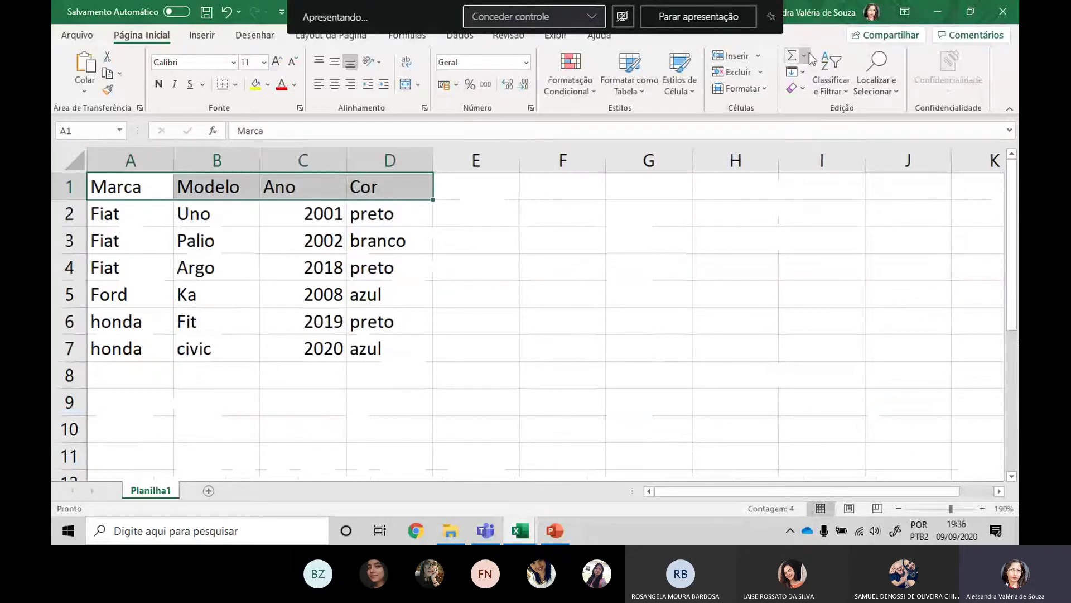
pyautogui.click(833, 81)
pyautogui.click(874, 166)
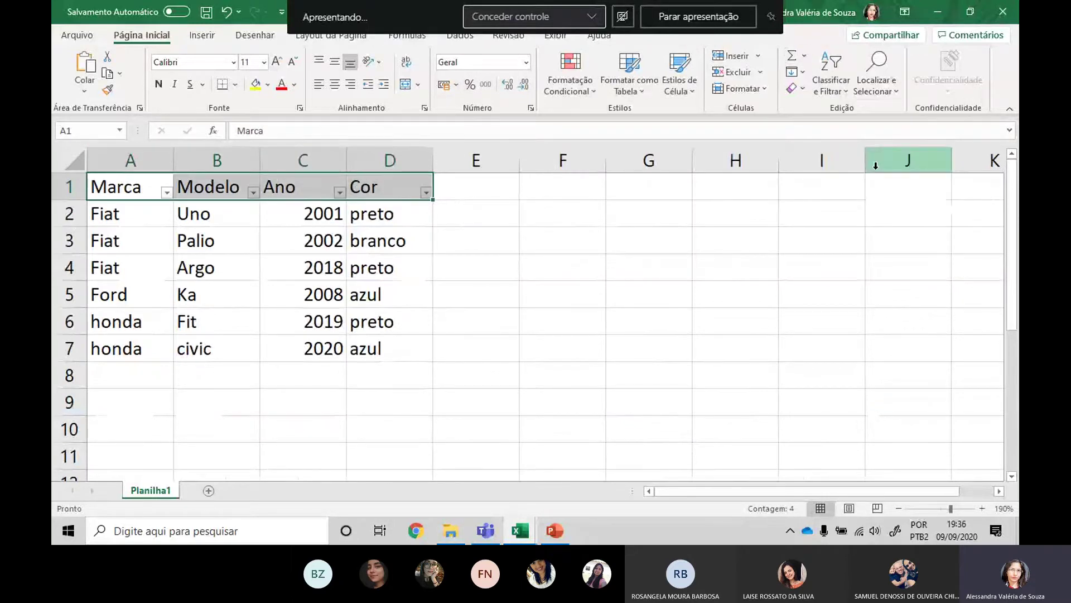
pyautogui.click(636, 204)
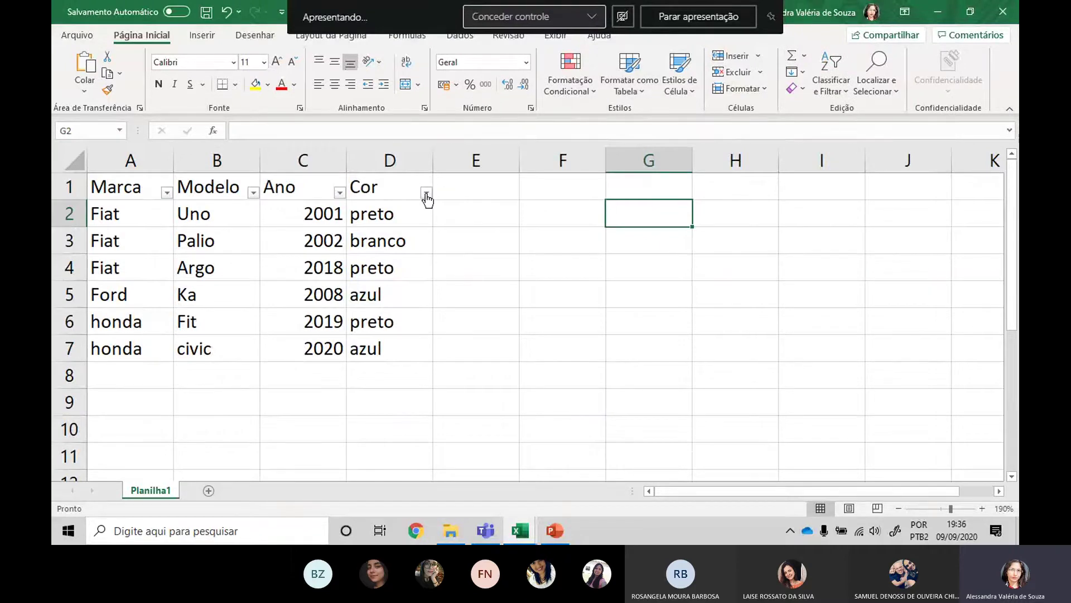
# Filter the Cor column to show only the azul vehicles.
pyautogui.click(426, 192)
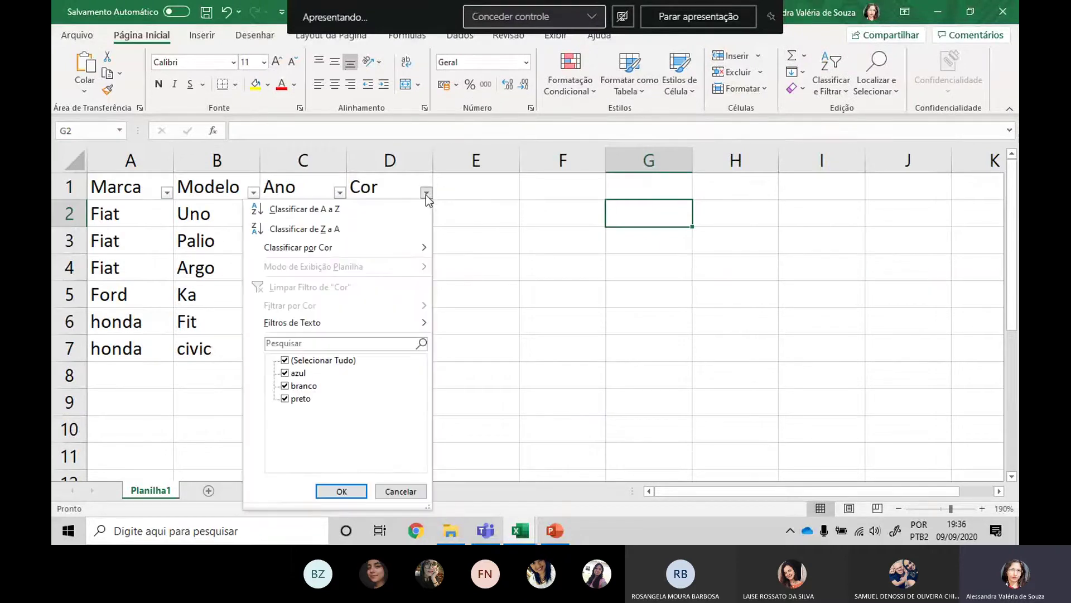
pyautogui.click(284, 374)
pyautogui.click(284, 361)
pyautogui.click(285, 373)
pyautogui.click(342, 491)
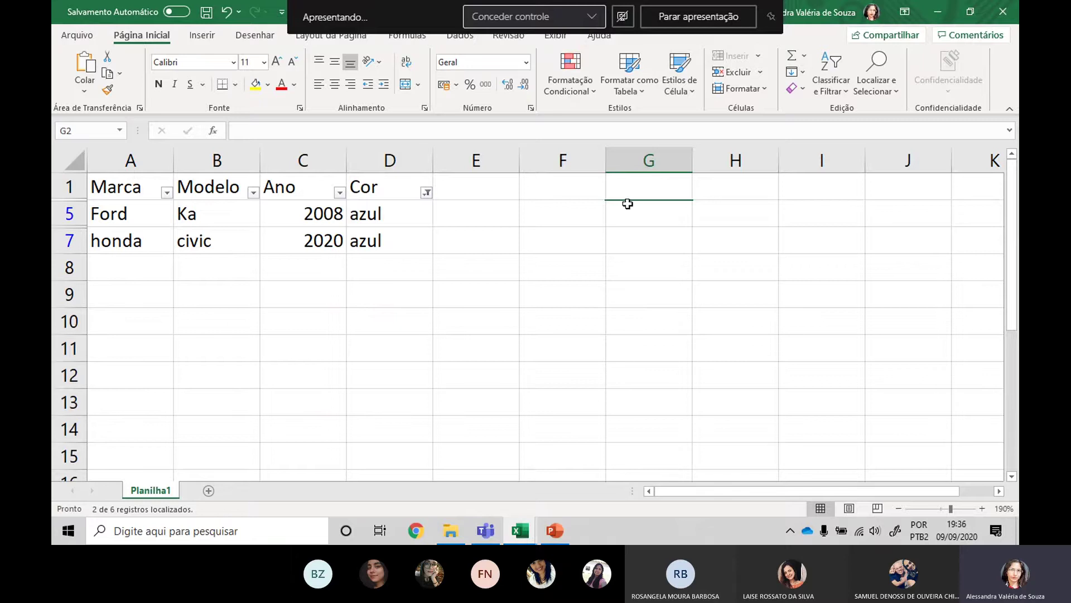
# Reset the Cor filter to include all values so every vehicle row is shown.
pyautogui.click(426, 192)
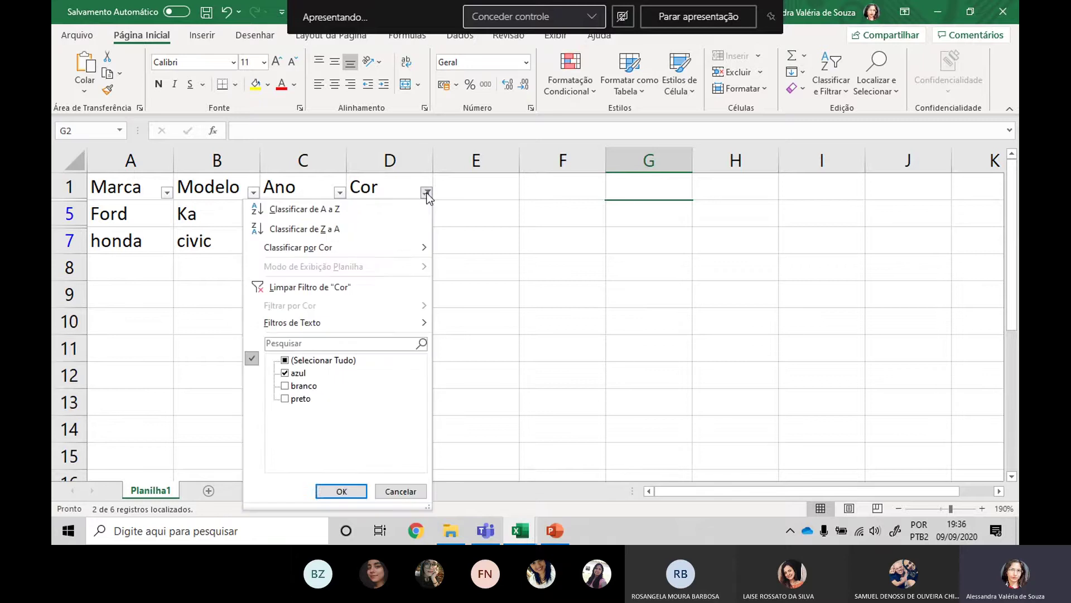
pyautogui.click(285, 360)
pyautogui.click(360, 487)
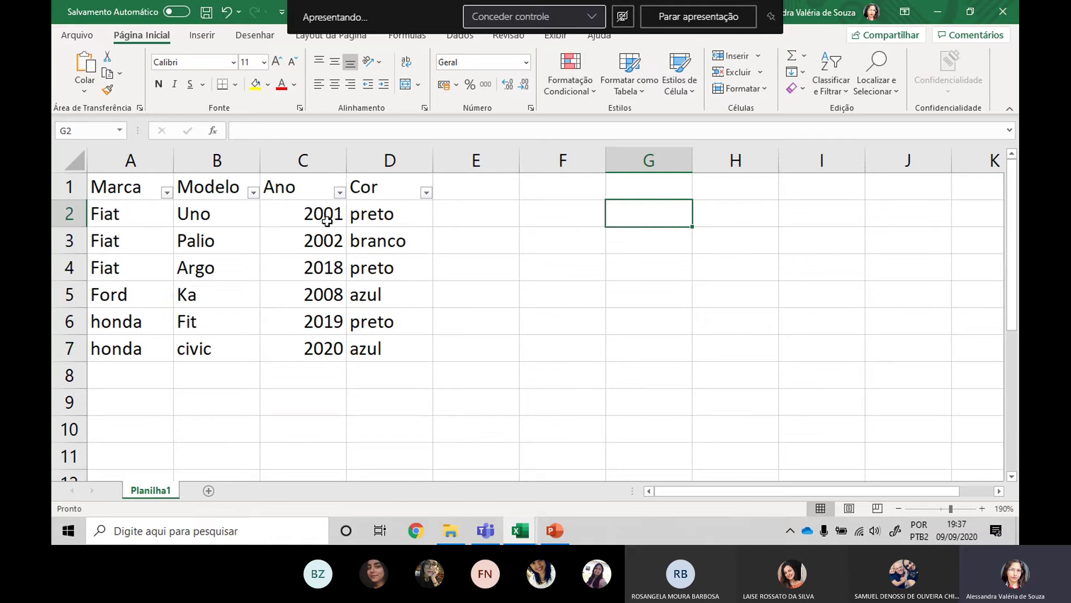
# Sort the vehicle table by Ano from smallest to largest and check the order of the years.
pyautogui.click(340, 193)
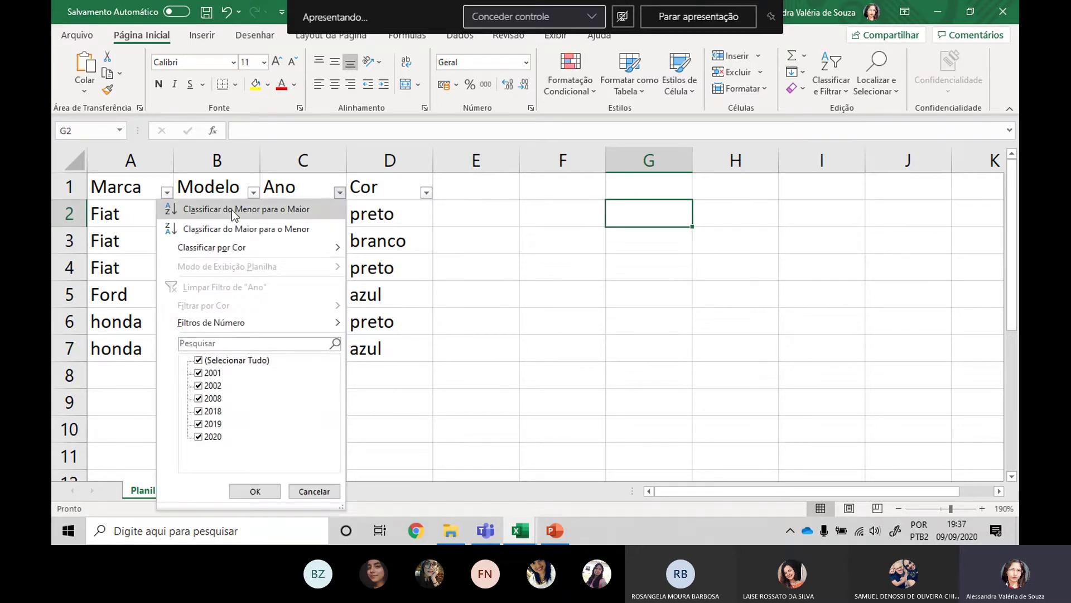
pyautogui.click(308, 209)
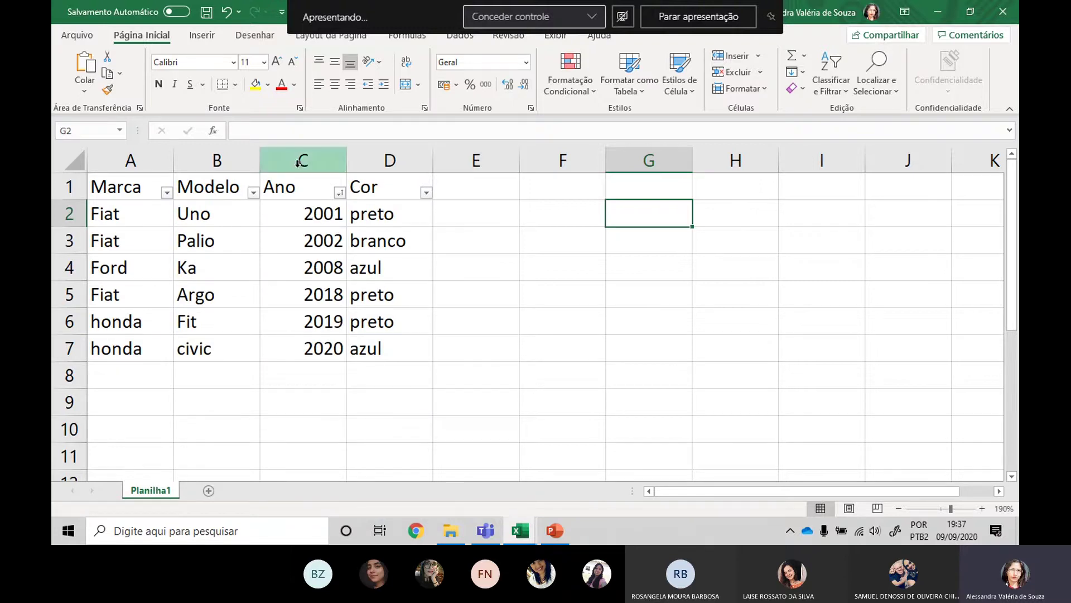
pyautogui.click(333, 218)
pyautogui.click(333, 237)
pyautogui.click(333, 263)
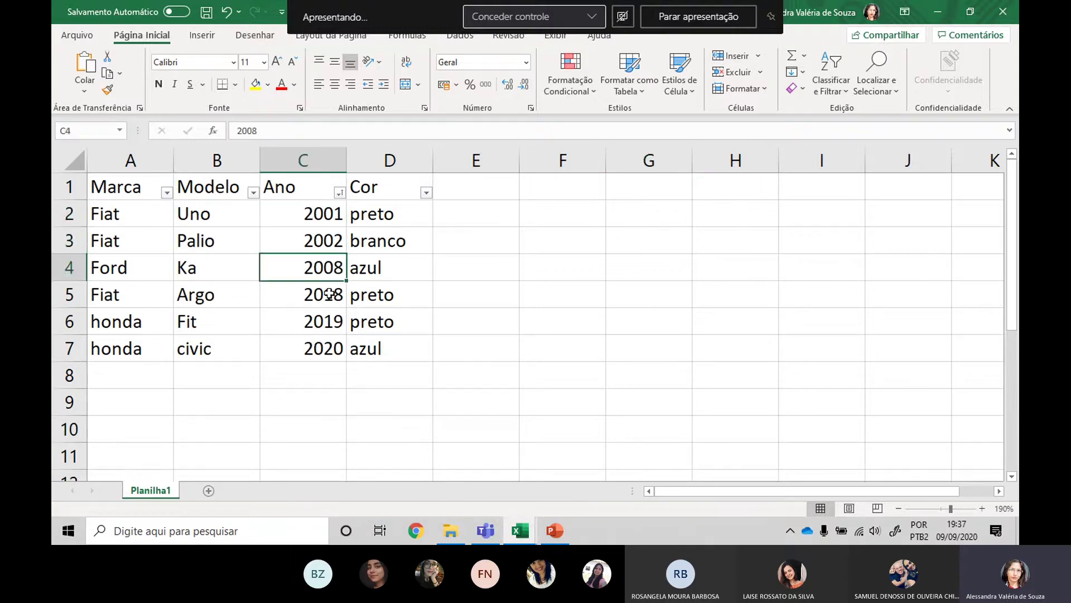
pyautogui.click(332, 292)
pyautogui.click(332, 321)
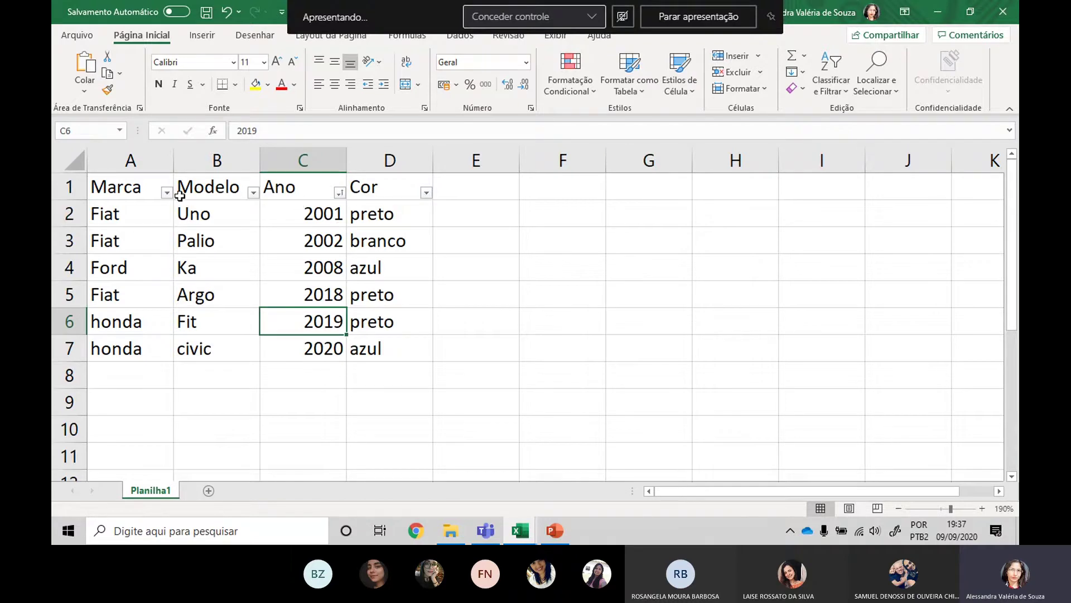
pyautogui.click(339, 192)
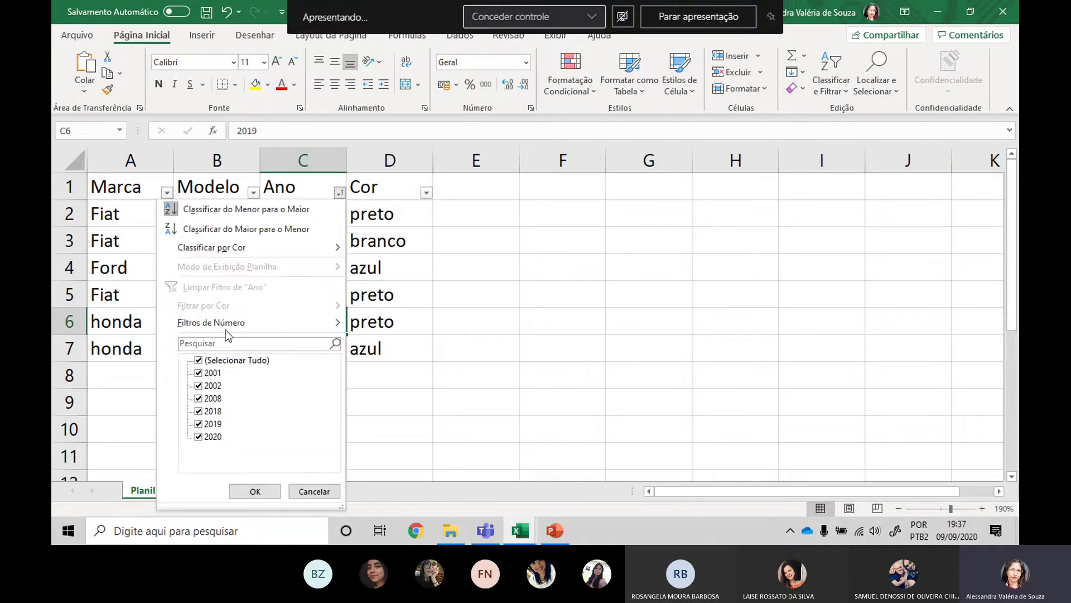
pyautogui.click(213, 208)
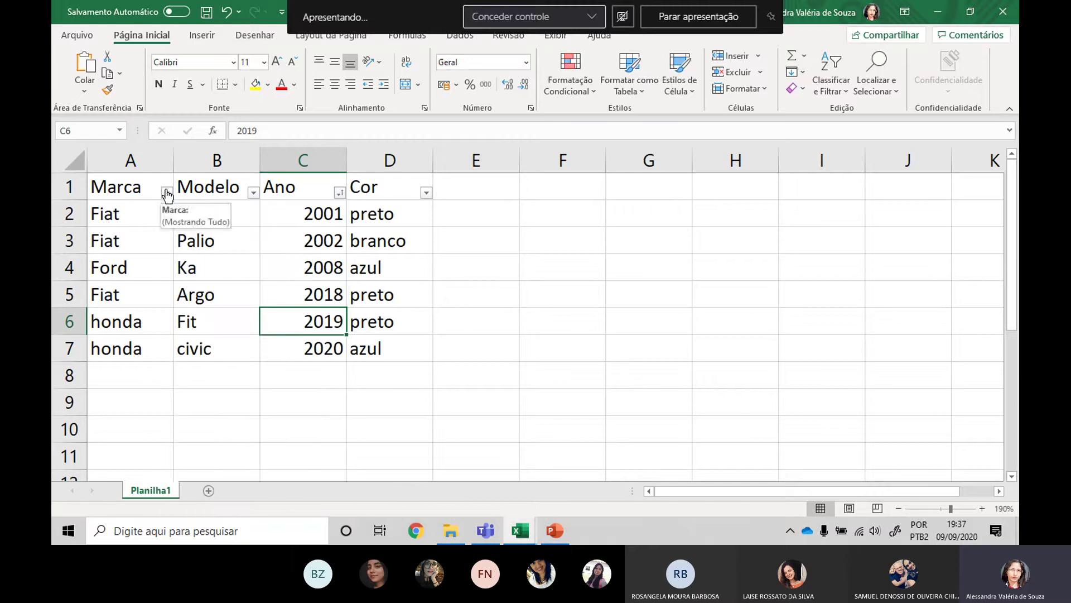
# Sort the vehicle table by Marca from A to Z and highlight the brands in A2:A7.
pyautogui.click(166, 192)
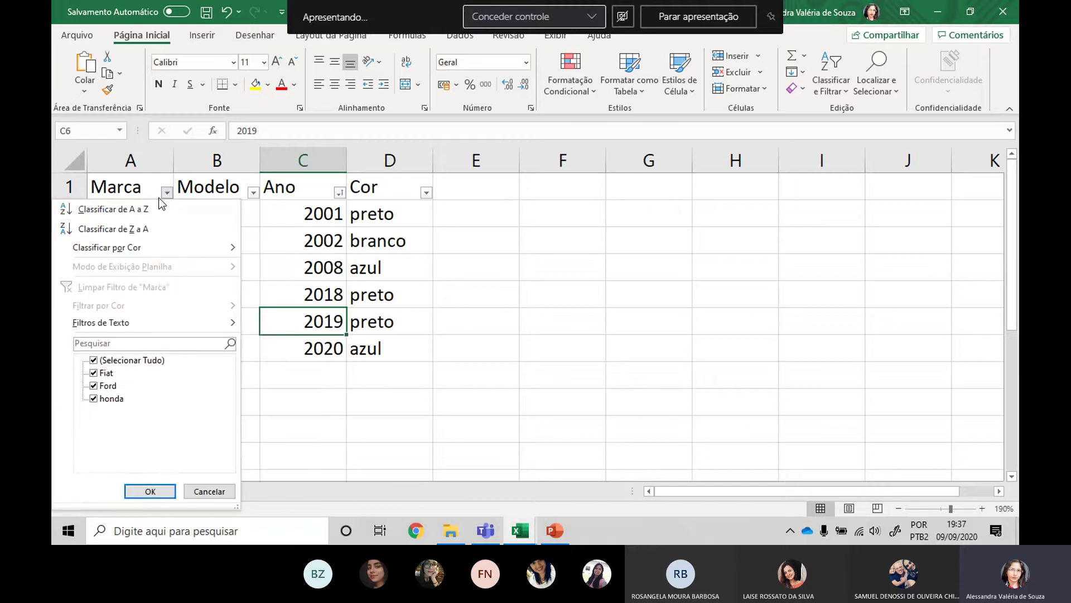
pyautogui.click(156, 208)
pyautogui.moveTo(109, 213); pyautogui.dragTo(101, 347)
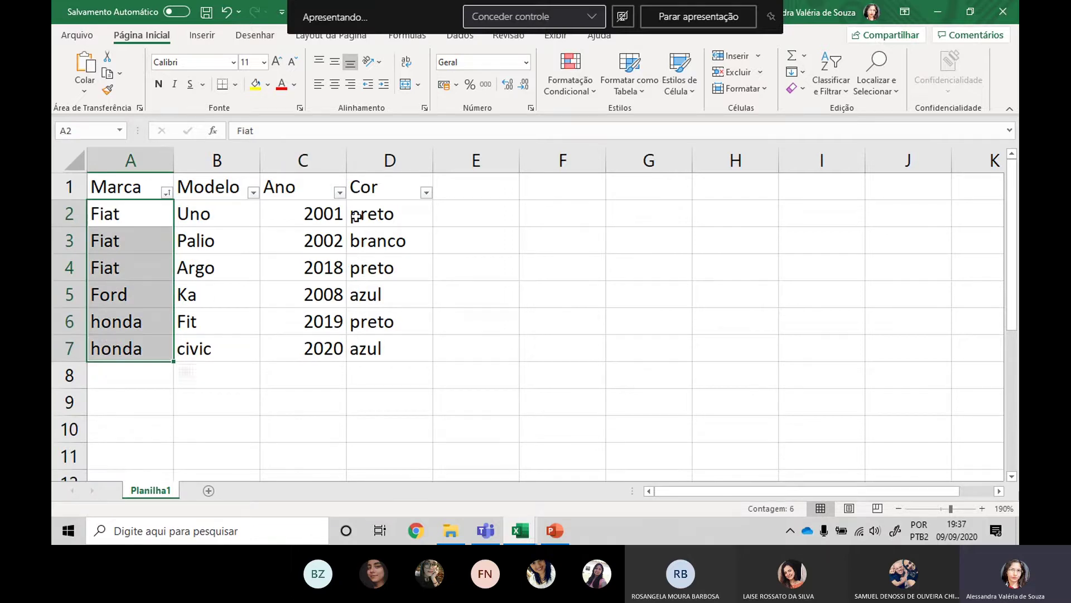
# Close the vehicle table workbook without saving its changes.
pyautogui.click(431, 222)
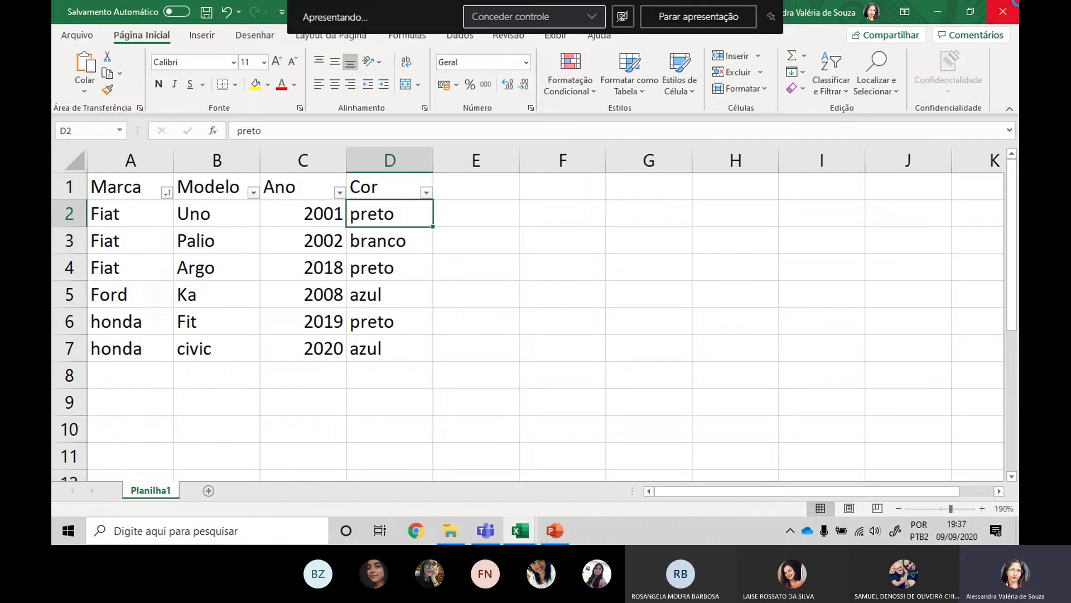
pyautogui.click(1003, 11)
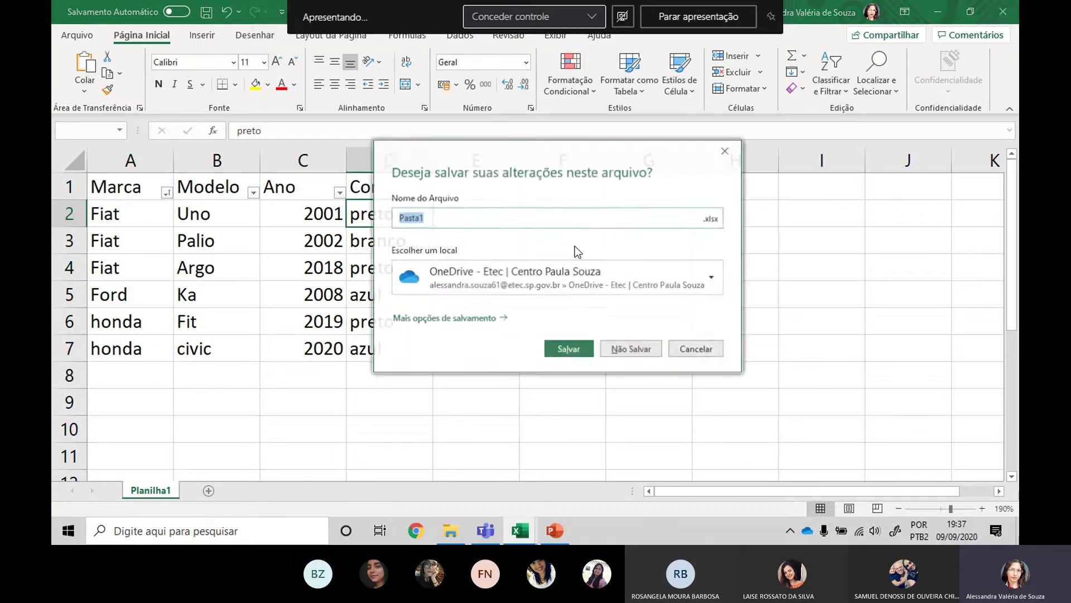
pyautogui.click(632, 350)
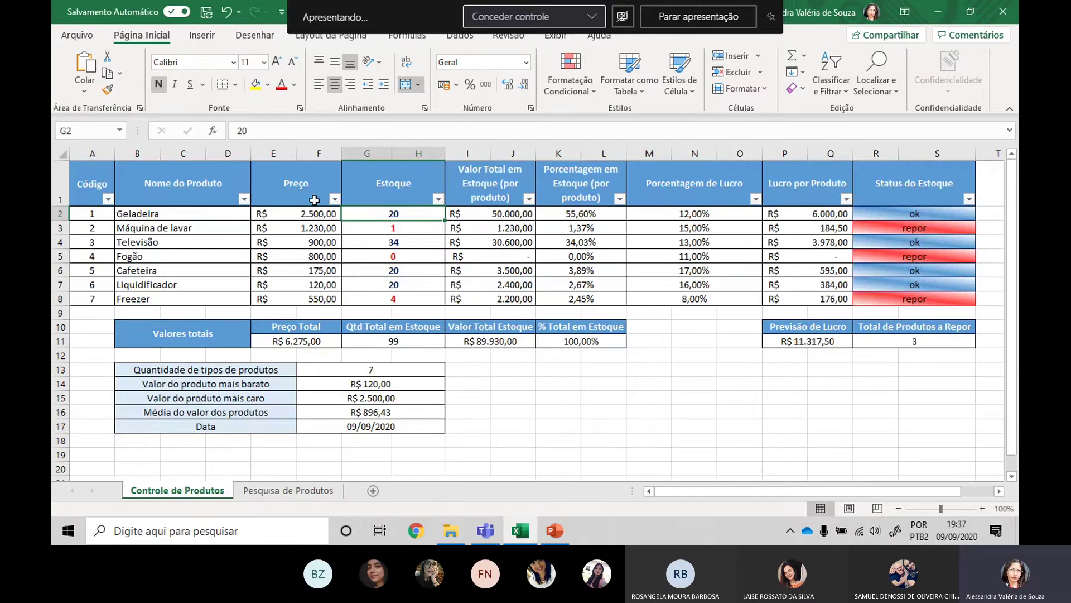
# Try to sort the product table by Preço from smallest to largest.
pyautogui.click(334, 199)
pyautogui.click(561, 385)
pyautogui.click(310, 212)
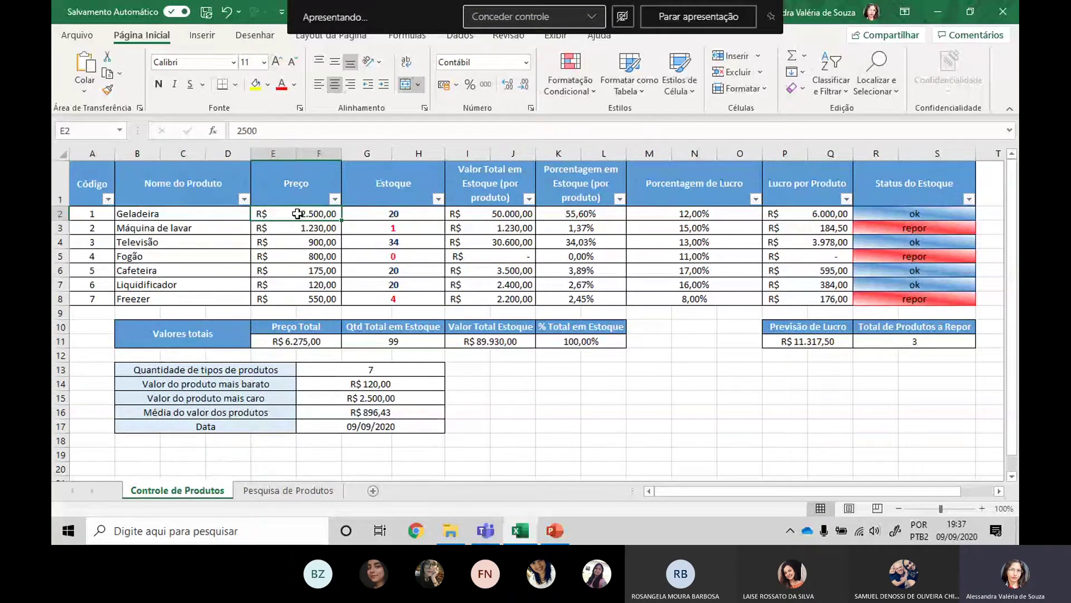
pyautogui.click(335, 199)
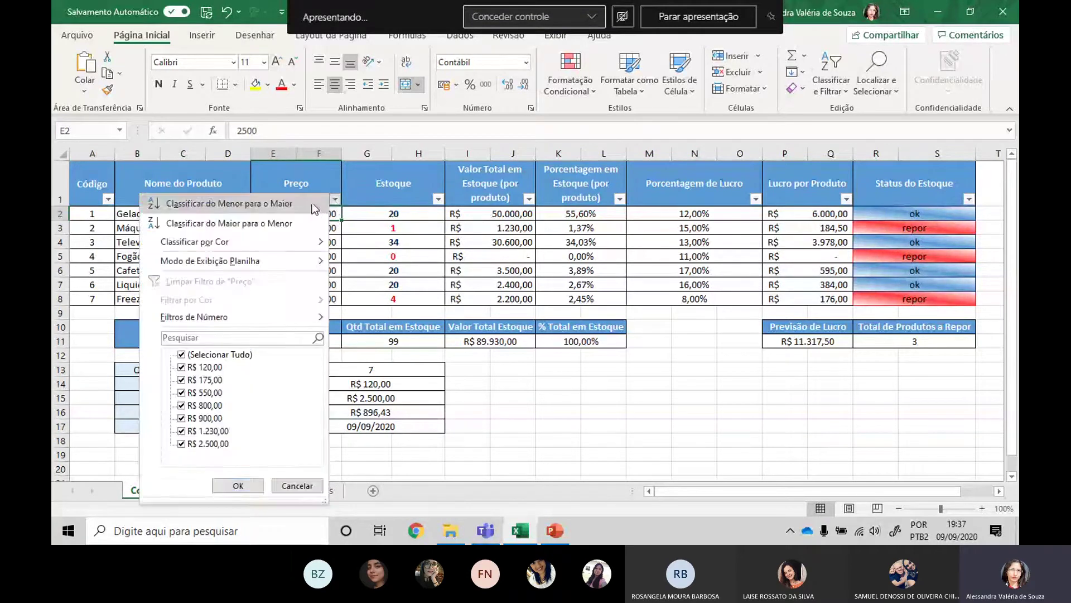
pyautogui.click(312, 208)
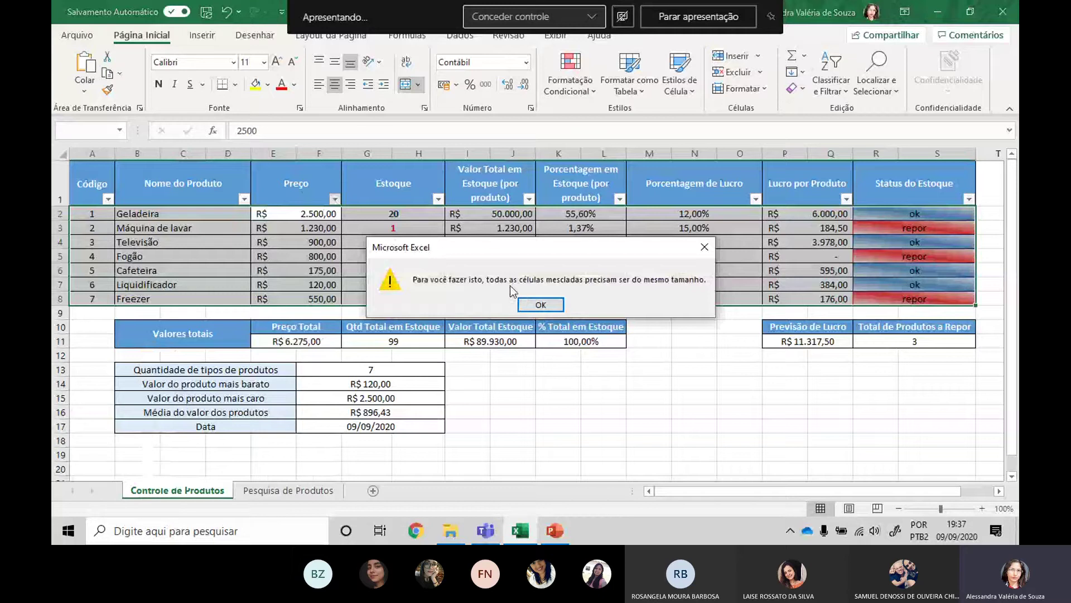
pyautogui.click(560, 305)
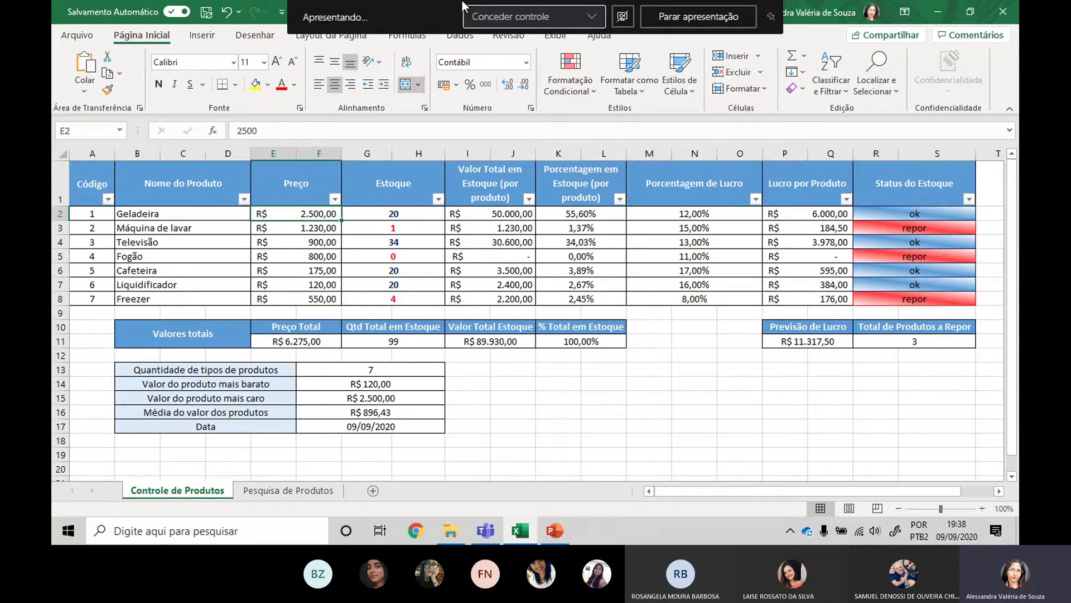
# Inspect the merged columns under Estoque, Valor Total em Estoque and Porcentagem em Estoque.
pyautogui.click(367, 153)
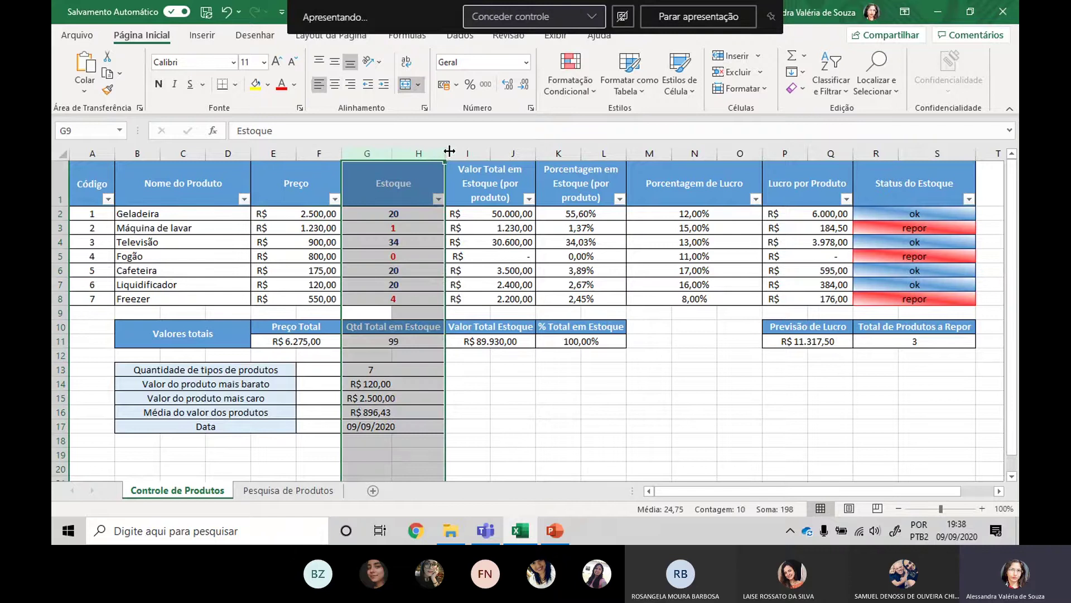
pyautogui.click(474, 153)
pyautogui.click(573, 151)
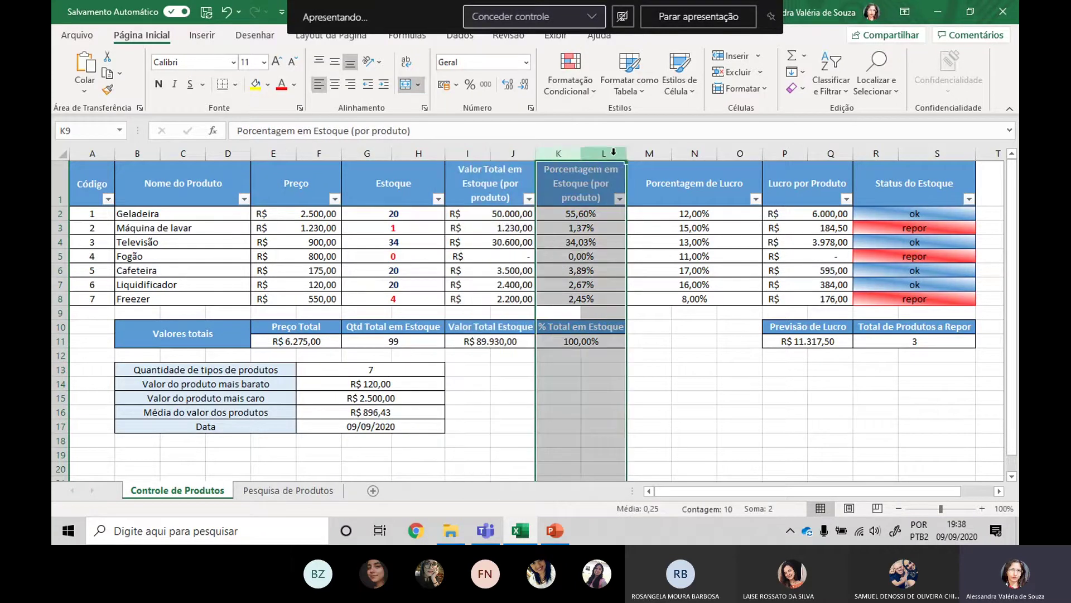
pyautogui.click(719, 396)
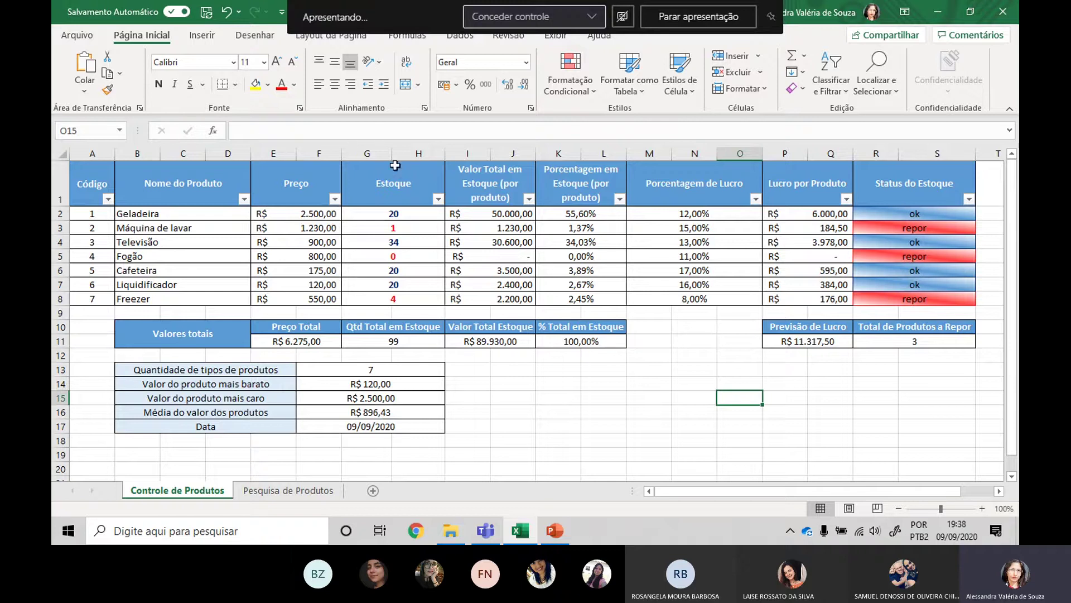
pyautogui.click(289, 191)
pyautogui.click(335, 199)
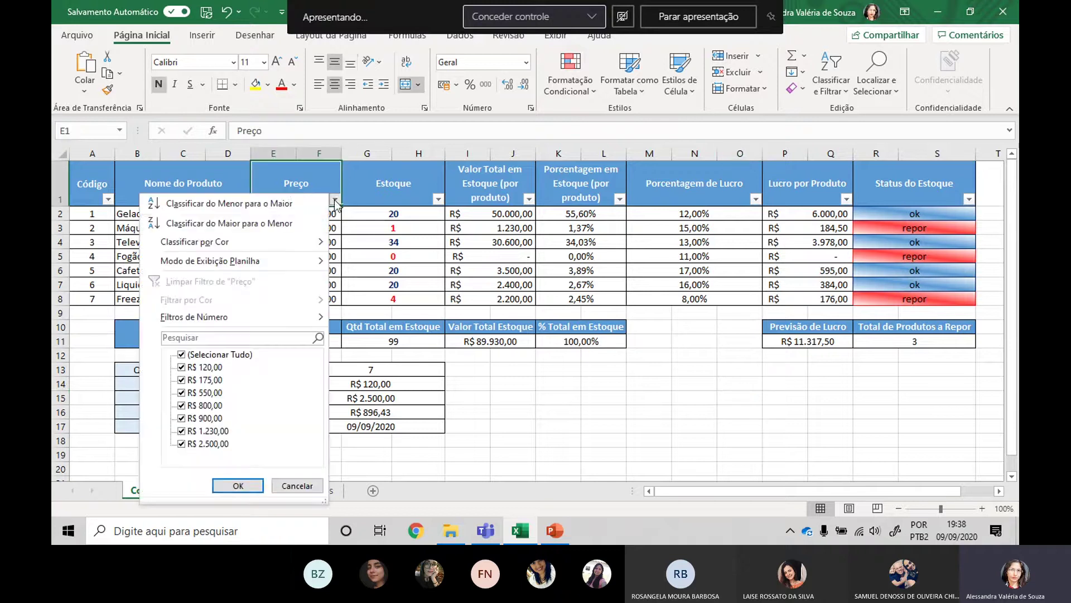
pyautogui.press('Escape')
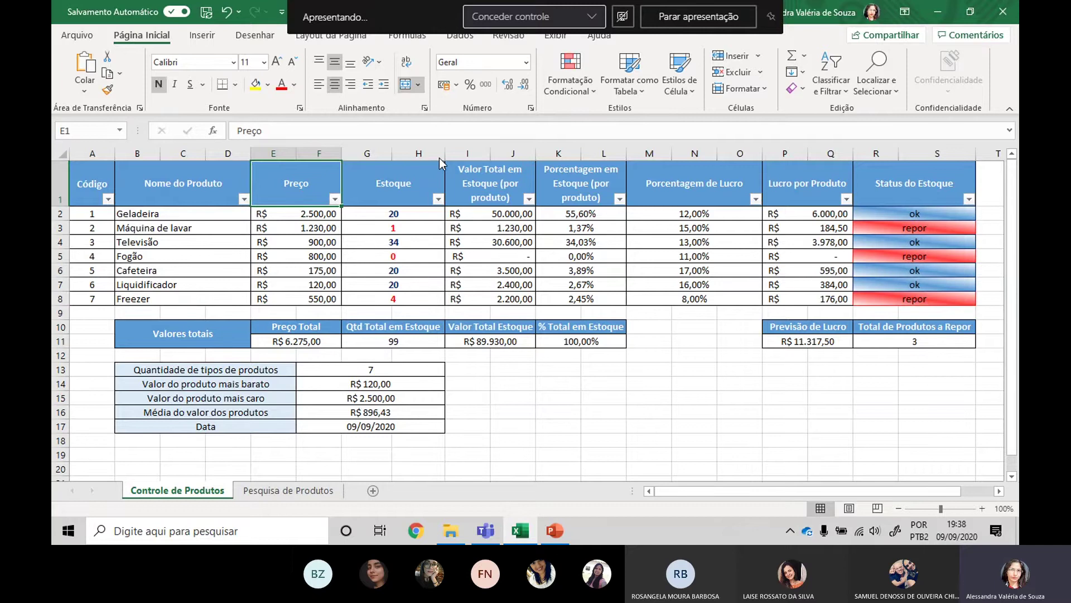
pyautogui.hotkey('alt', 'Tab')
pyautogui.hotkey('alt', 'Tab')
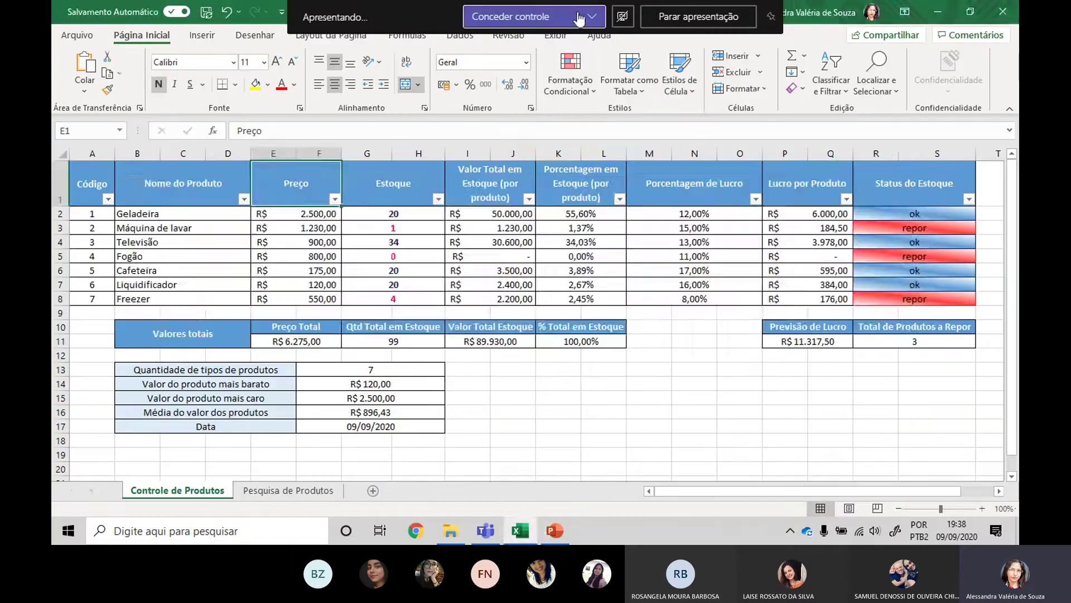
pyautogui.hotkey('alt', 'Tab')
pyautogui.press('Tab')
pyautogui.hotkey('alt', 'Tab')
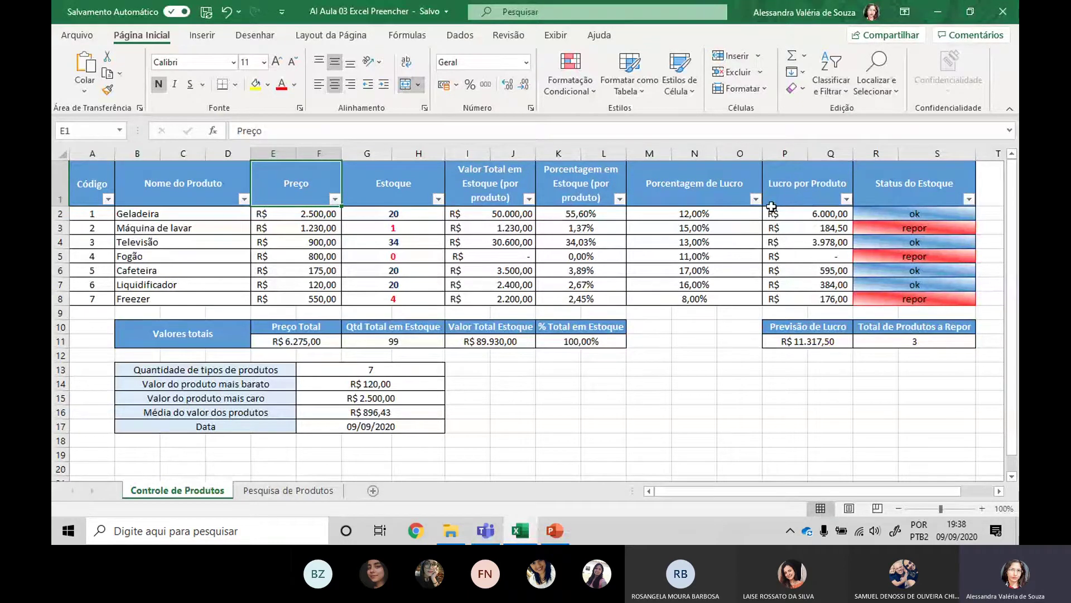
# Filter the Porcentagem de Lucro column with a number filter for values greater than 20.
pyautogui.click(755, 199)
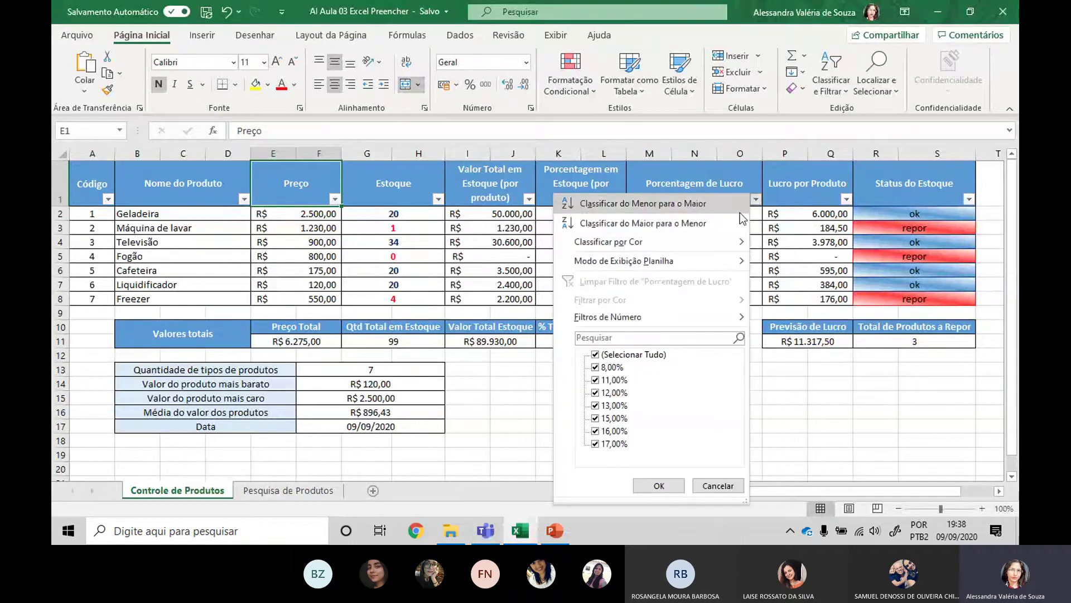
pyautogui.moveTo(742, 252)
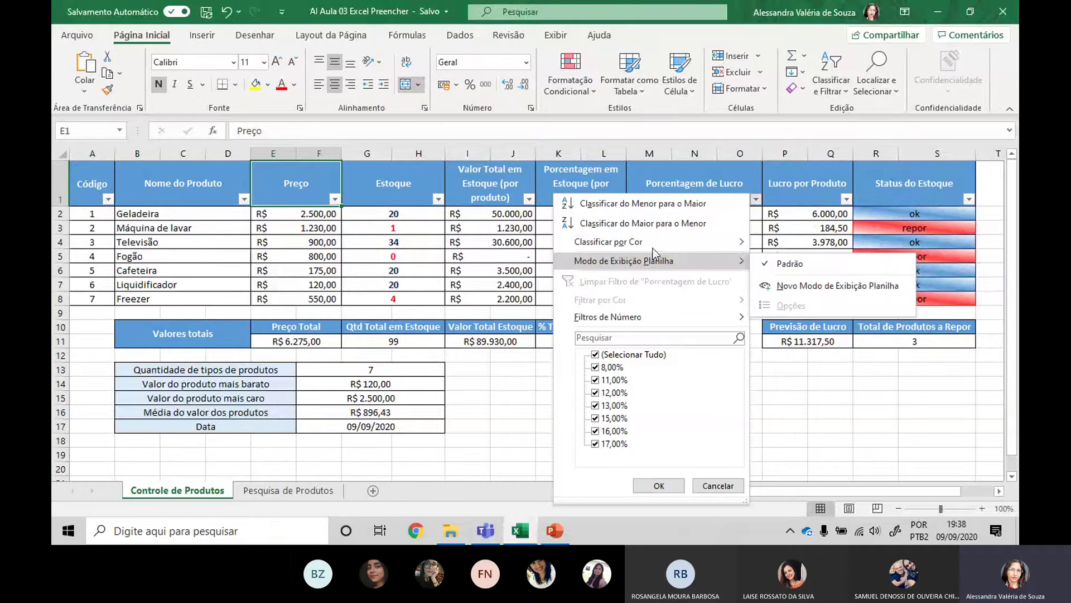
pyautogui.moveTo(697, 317)
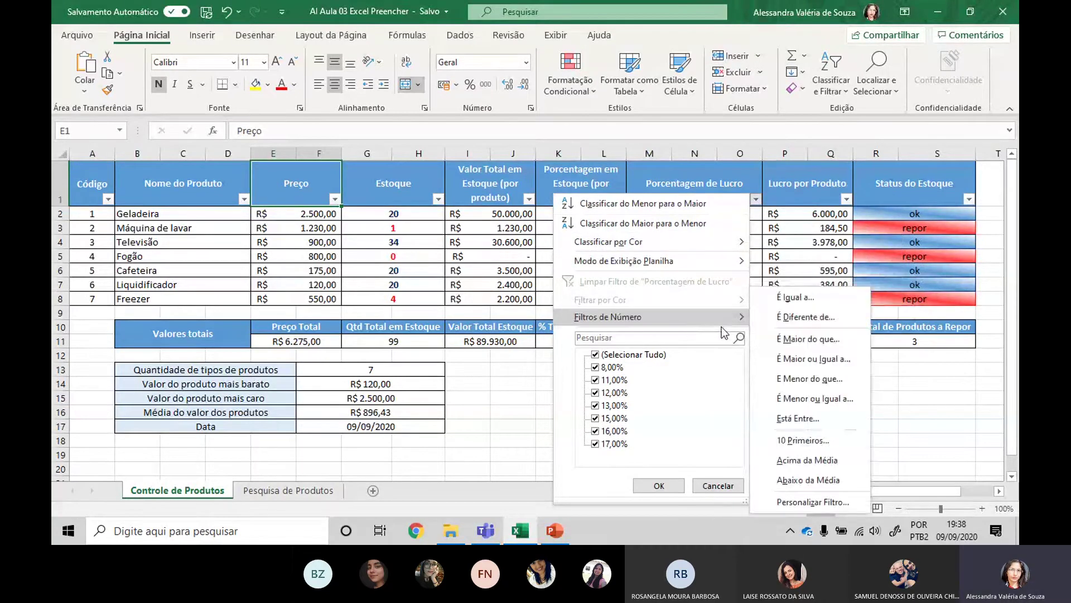
pyautogui.click(825, 339)
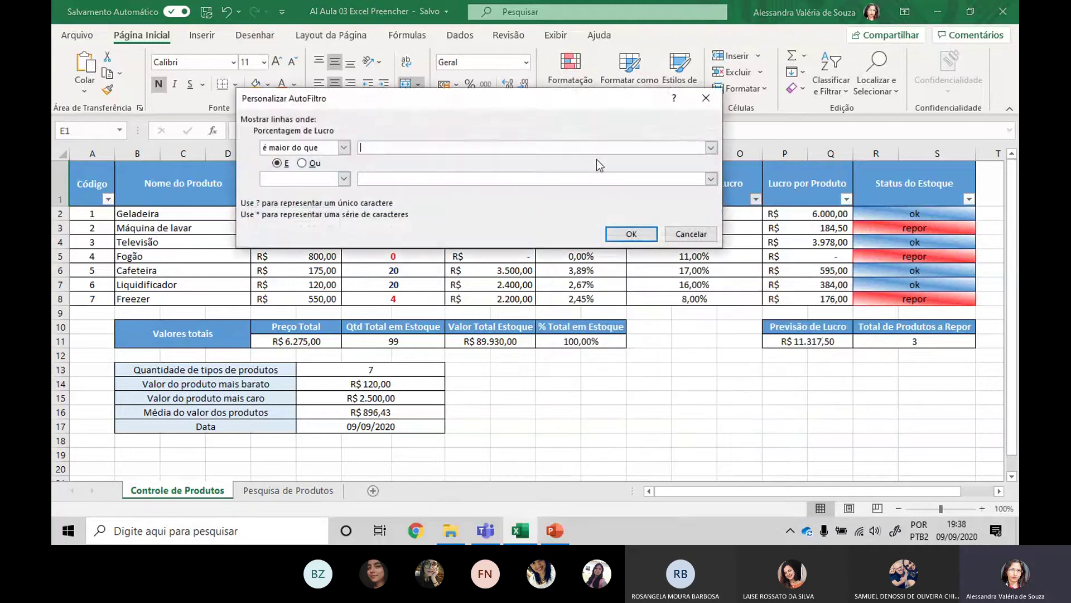
pyautogui.write('20')
pyautogui.click(637, 236)
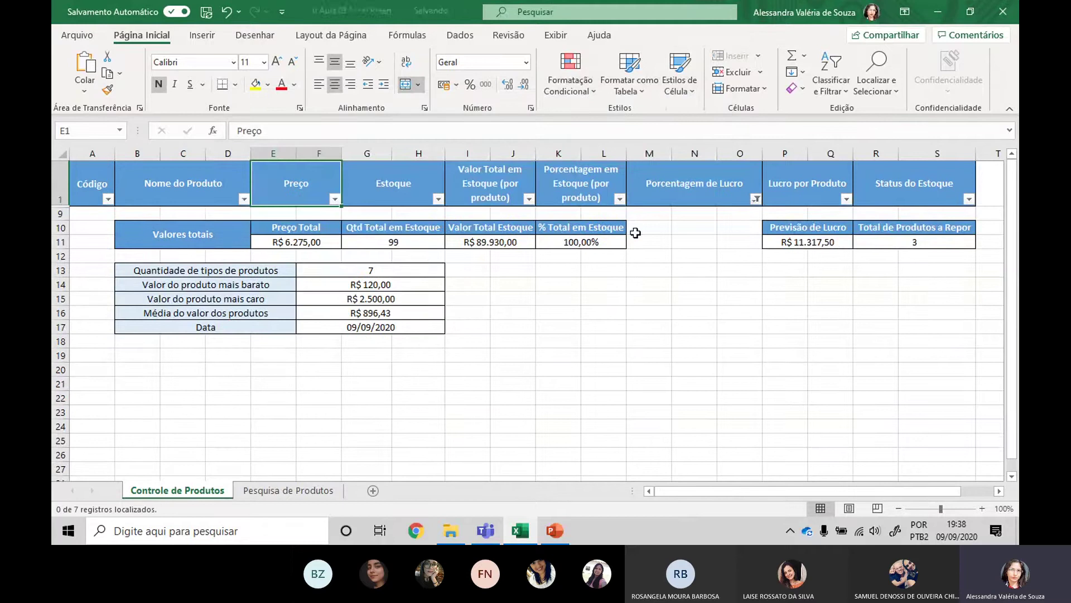
# Empty the greater-than value in the custom number filter on Porcentagem de Lucro.
pyautogui.click(755, 199)
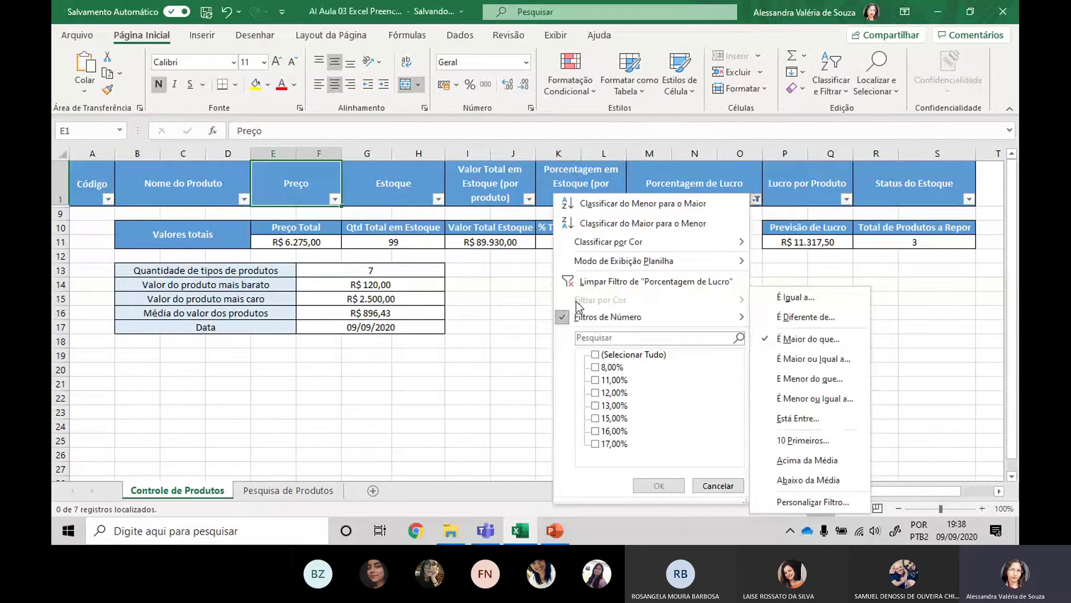
pyautogui.click(803, 339)
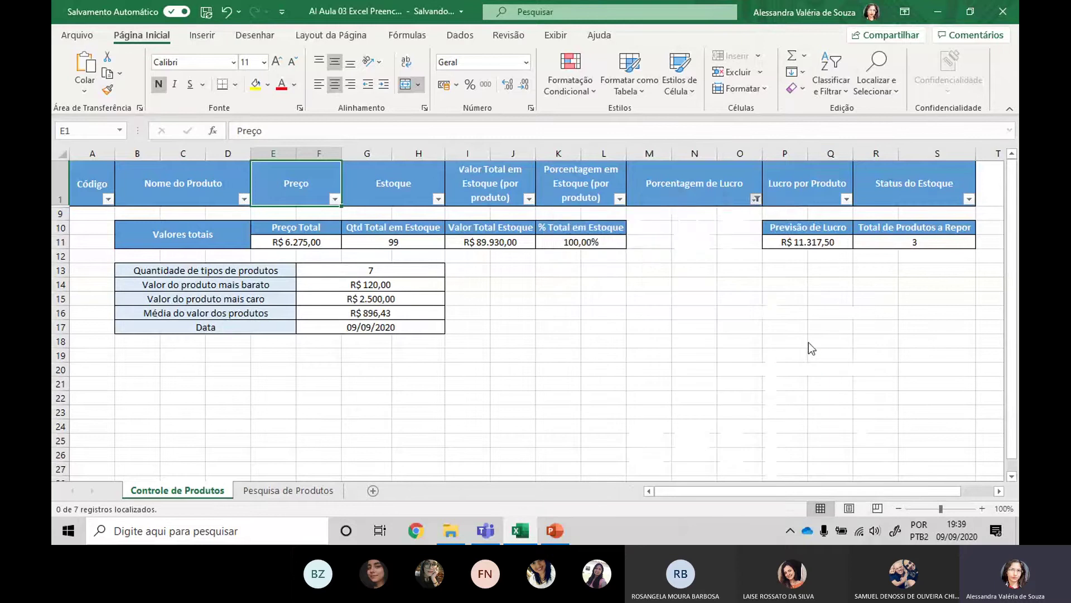
pyautogui.press('BackSpace')
pyautogui.press('BackSpace')
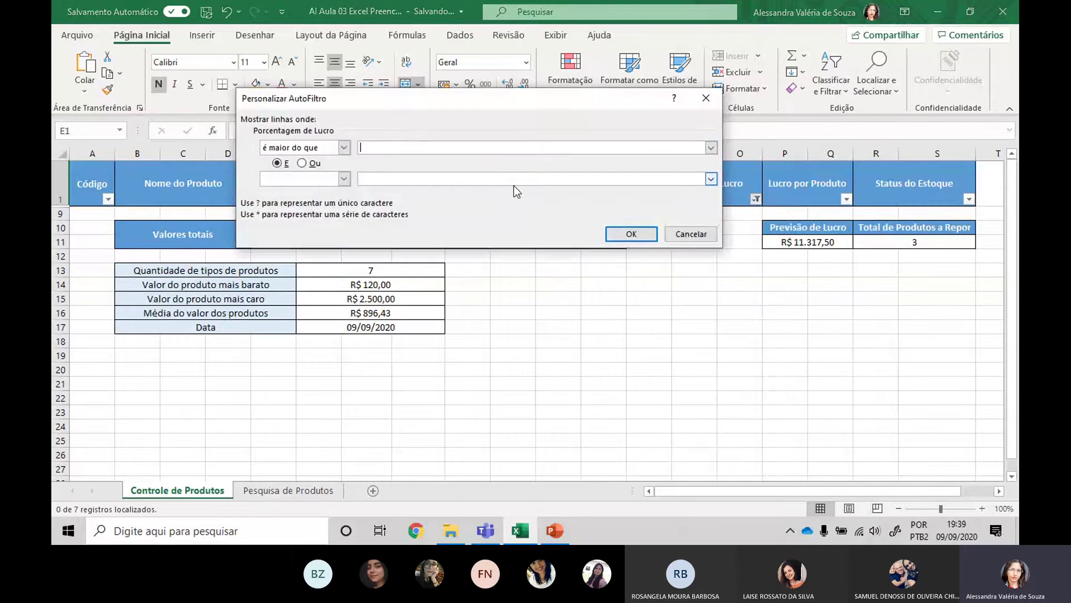
pyautogui.click(646, 239)
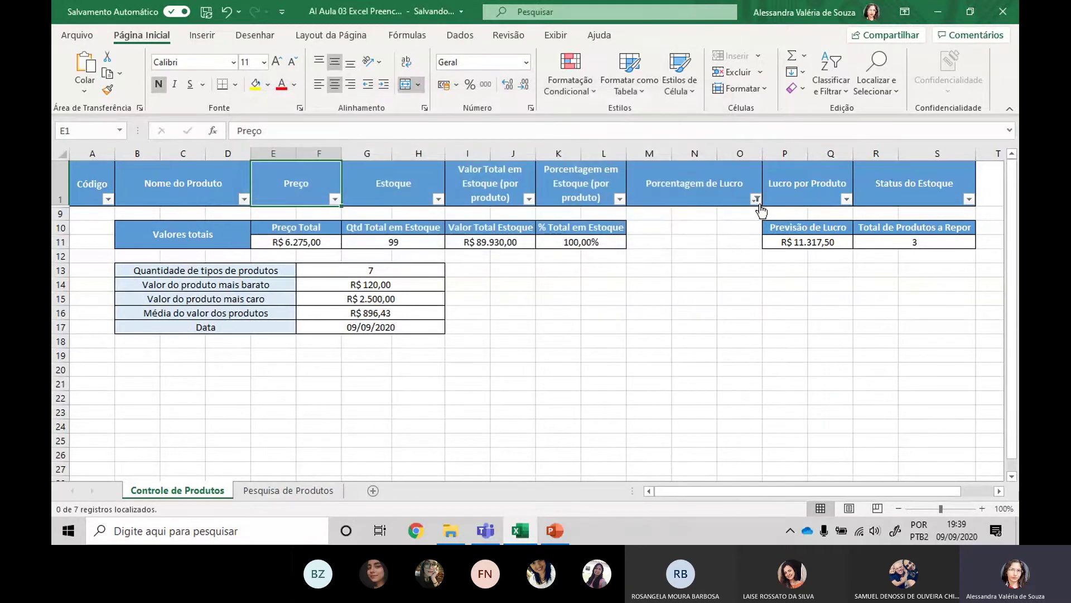
# Select all values in the Porcentagem de Lucro filter to bring back every product row.
pyautogui.click(756, 199)
pyautogui.click(608, 316)
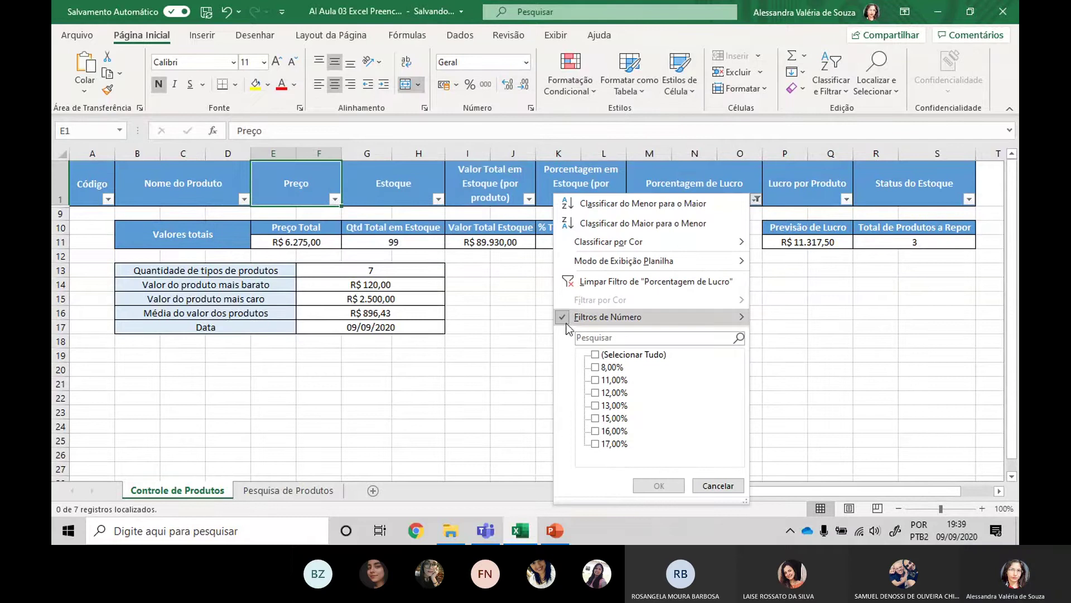
pyautogui.click(605, 356)
pyautogui.click(658, 485)
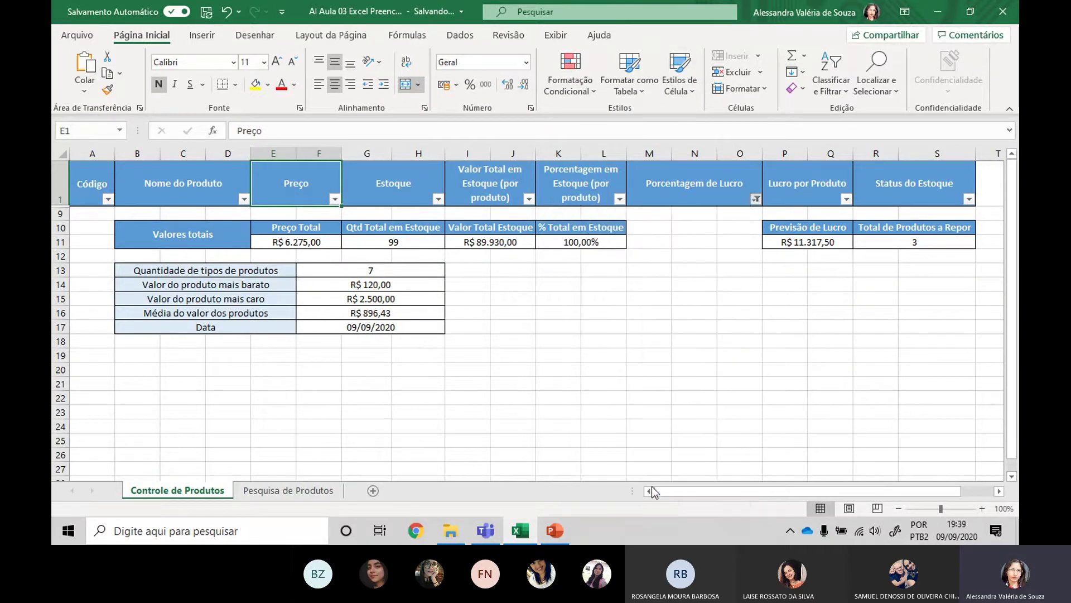
# Filter the Status do Estoque column by the red cell colour.
pyautogui.moveTo(648, 398); pyautogui.dragTo(648, 383)
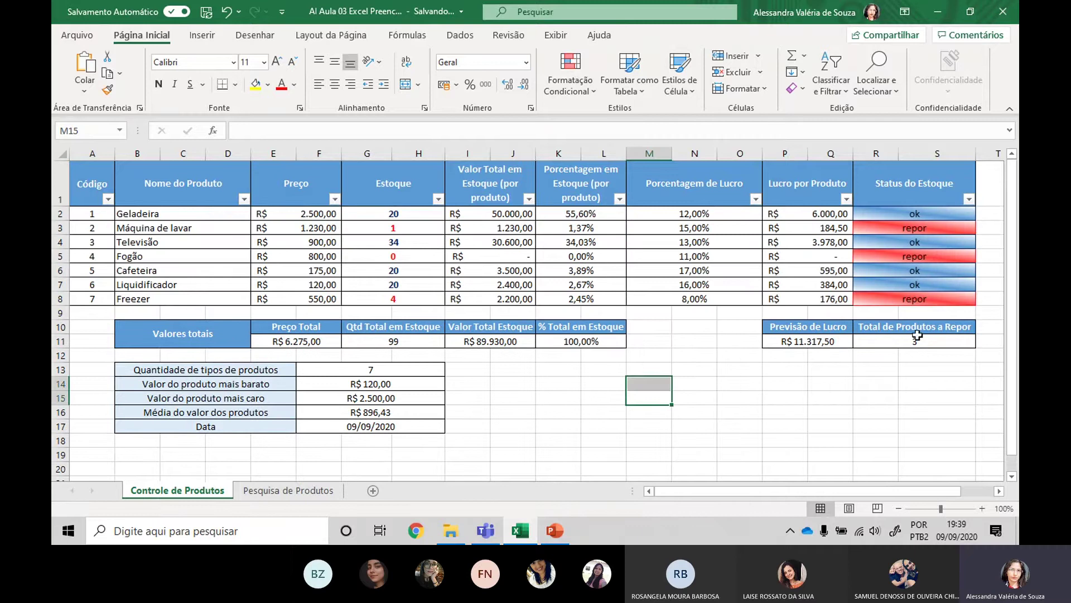
pyautogui.click(970, 200)
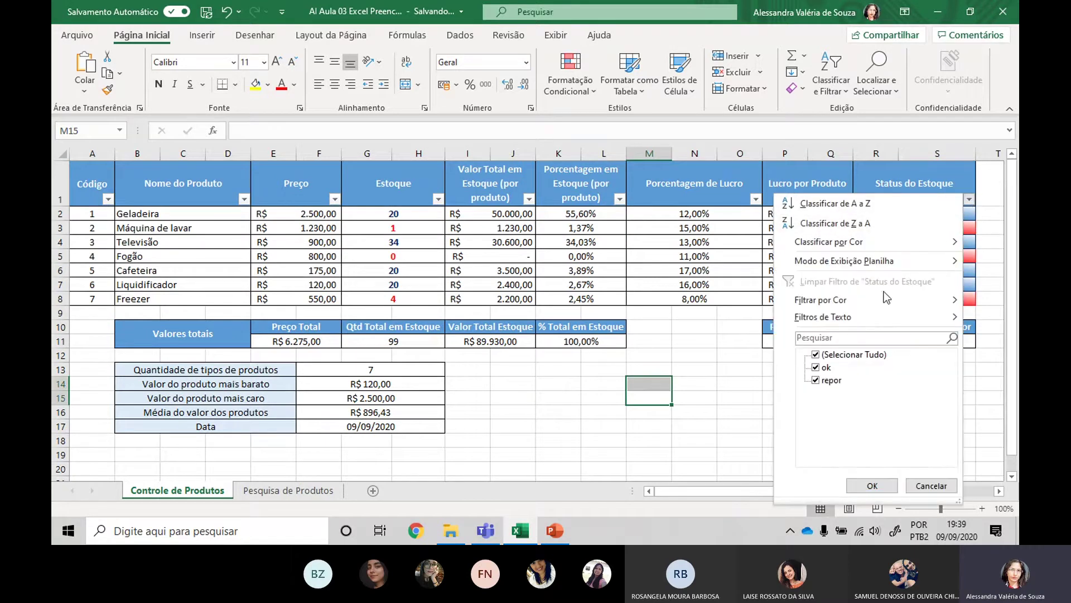
pyautogui.moveTo(884, 301)
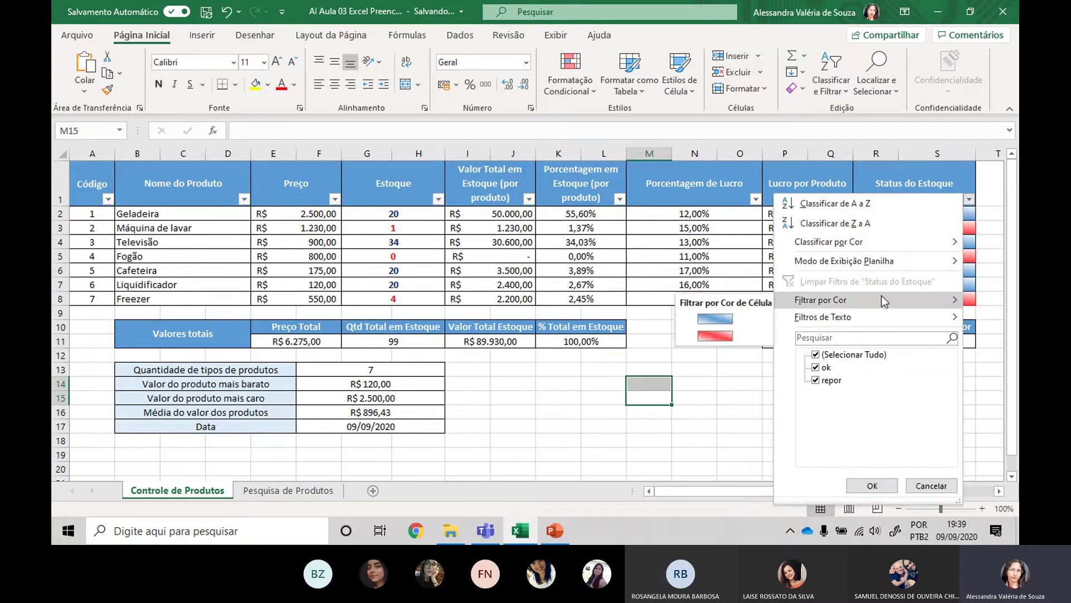
pyautogui.click(733, 342)
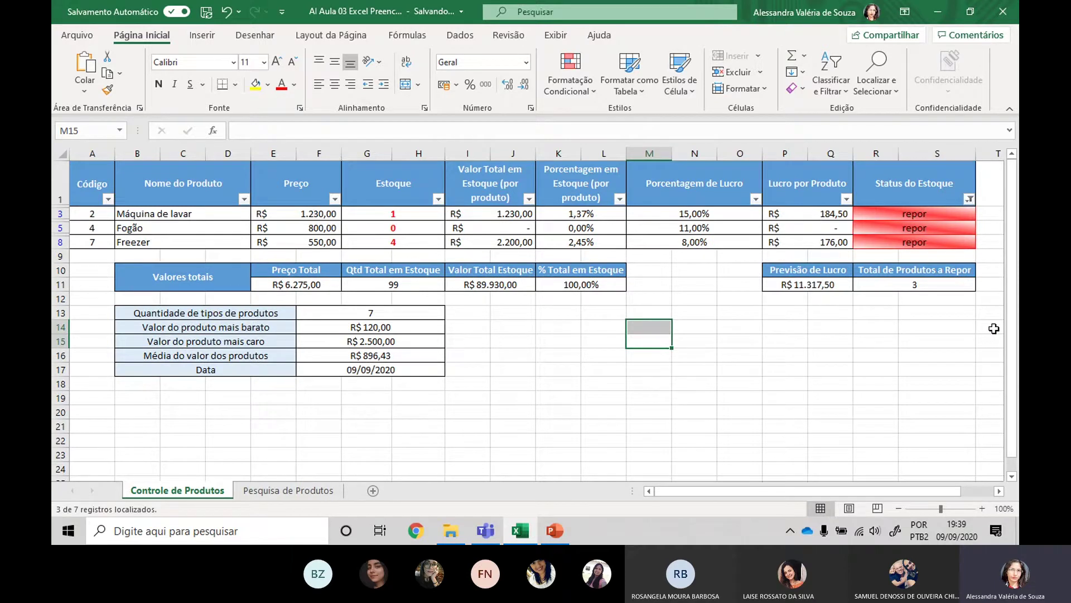
# Select all values in the Status do Estoque filter to bring back every product row.
pyautogui.click(970, 200)
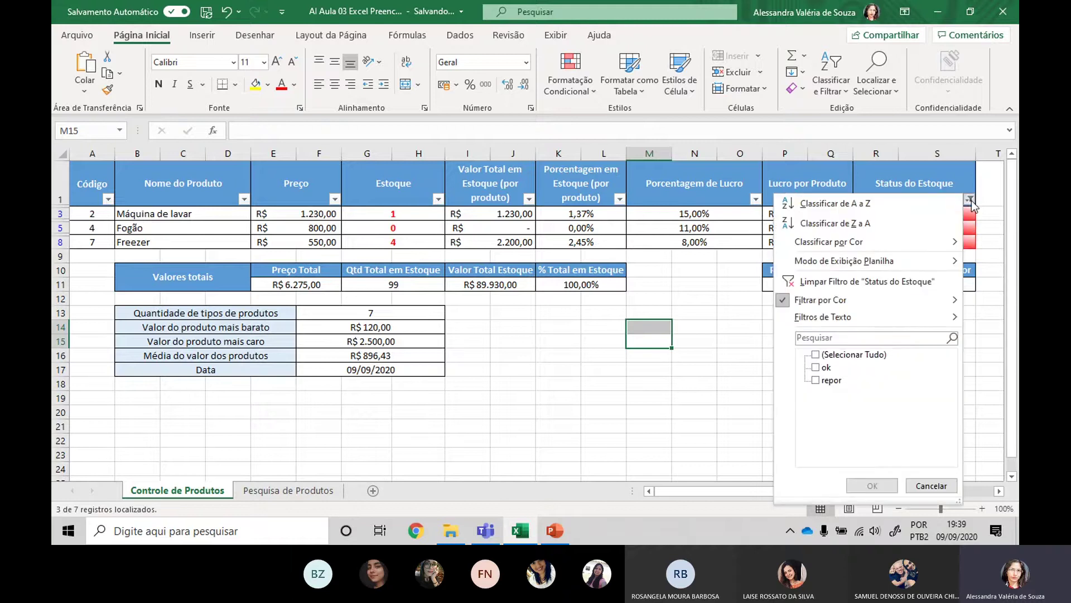
pyautogui.click(842, 357)
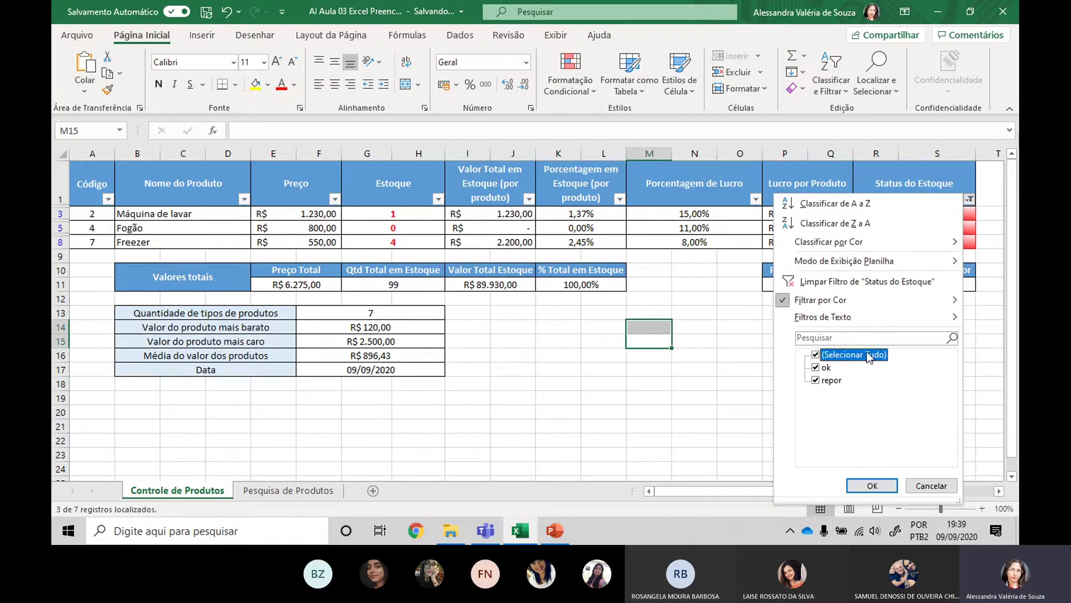
pyautogui.click(872, 486)
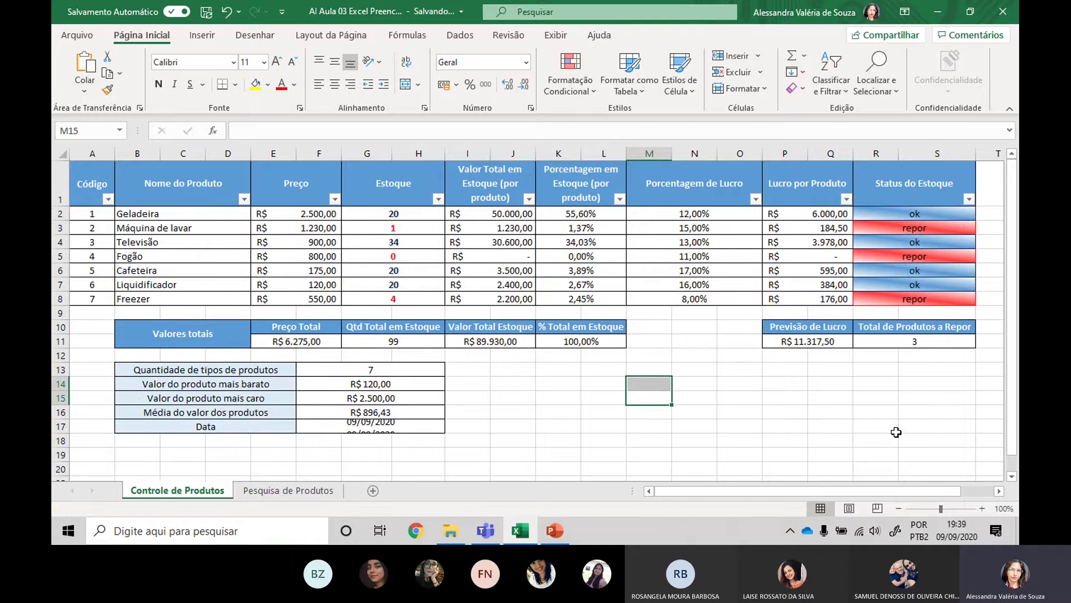
pyautogui.click(913, 426)
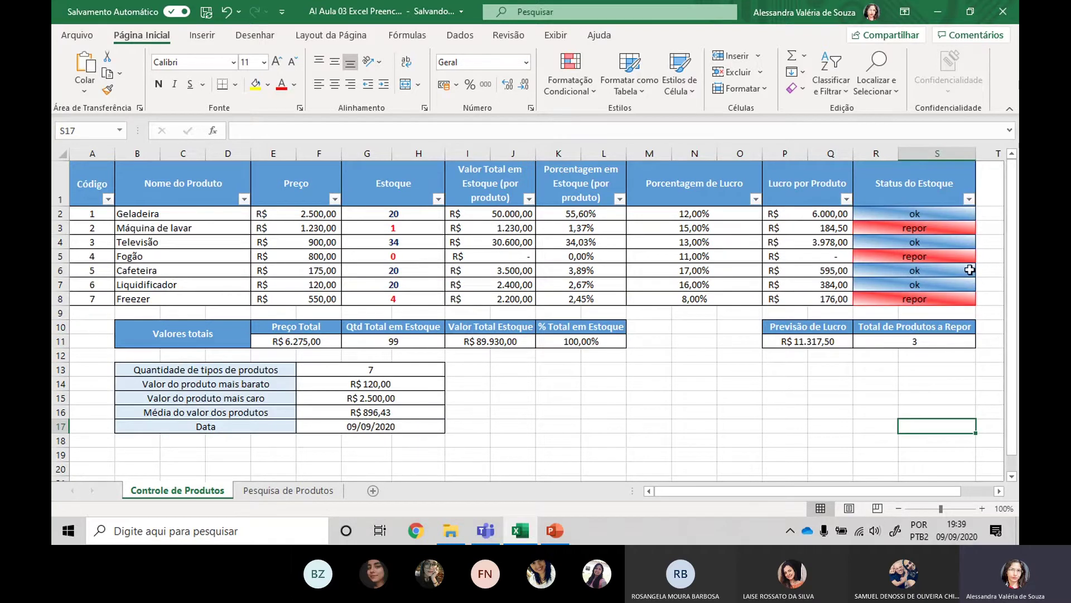
# Switch to the Aula 04 Excel presentation in PowerPoint and present it from slide 12 through to the Atenção! slide on merged cells.
pyautogui.hotkey('alt', 'Tab')
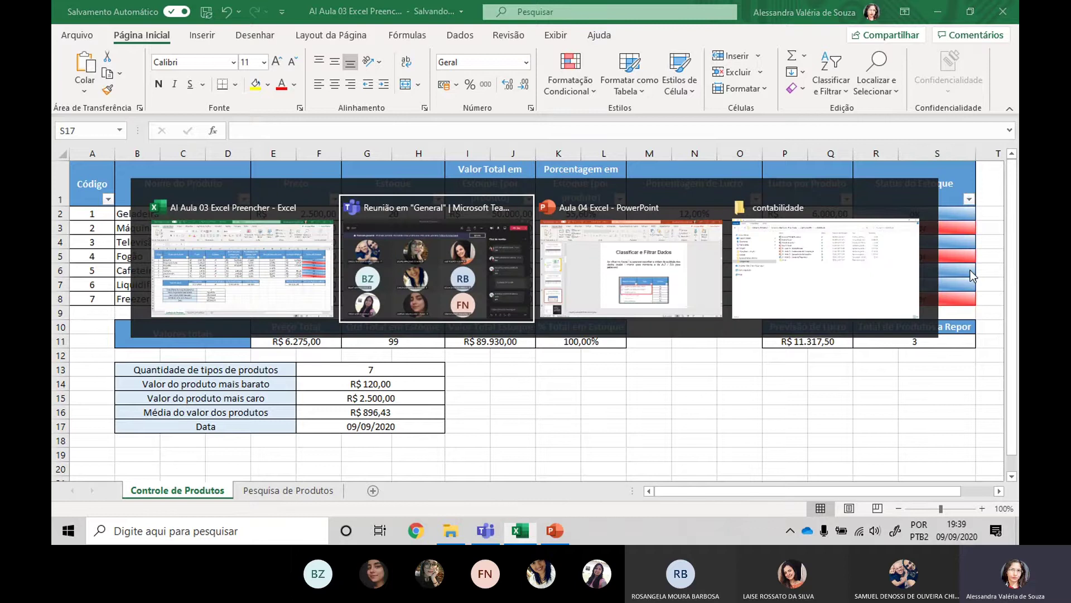
pyautogui.hotkey('alt', 'Tab')
pyautogui.hotkey('alt', 'Tab')
pyautogui.hotkey('alt', 'Tab')
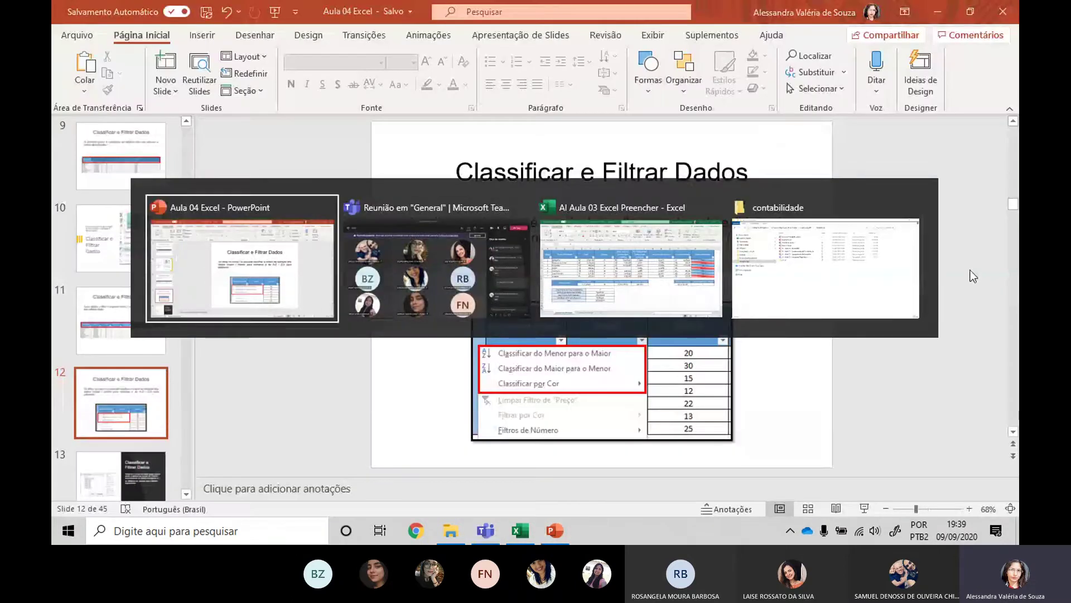
pyautogui.hotkey('shift', 'F5')
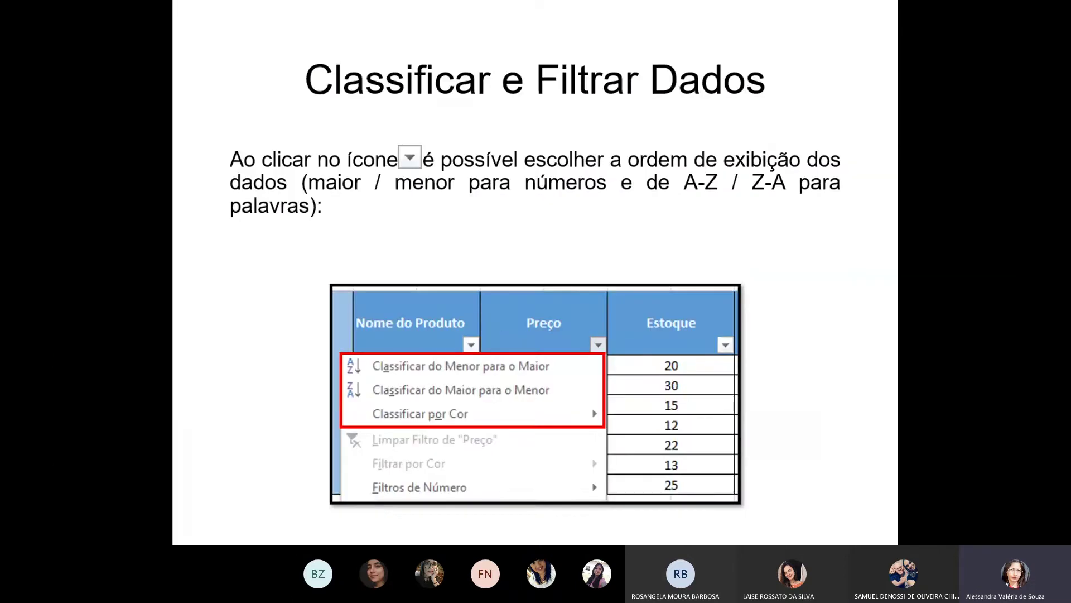
pyautogui.press('Right')
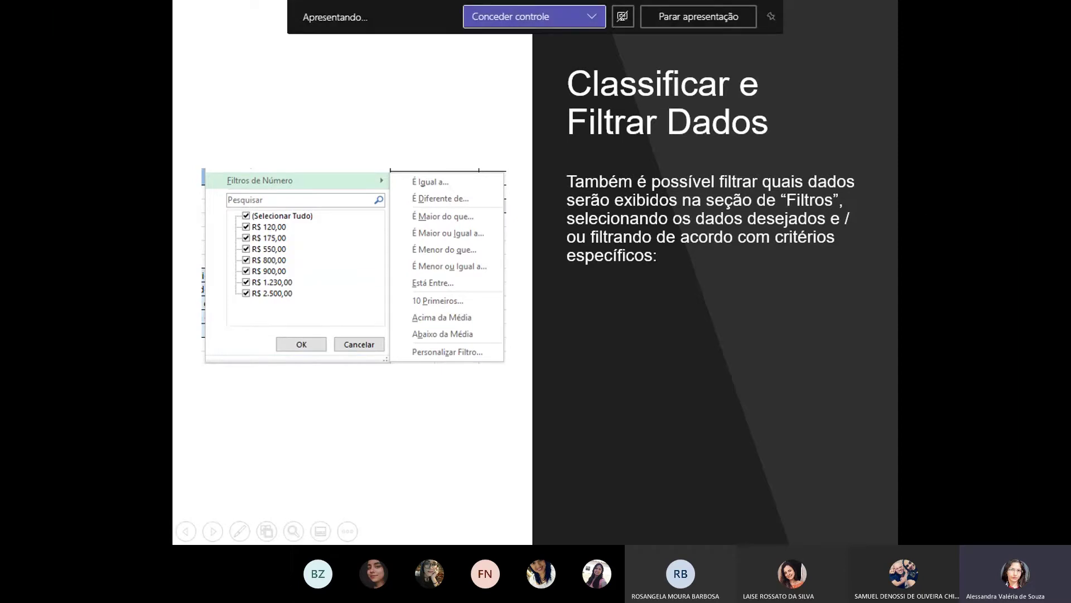
pyautogui.press('Right')
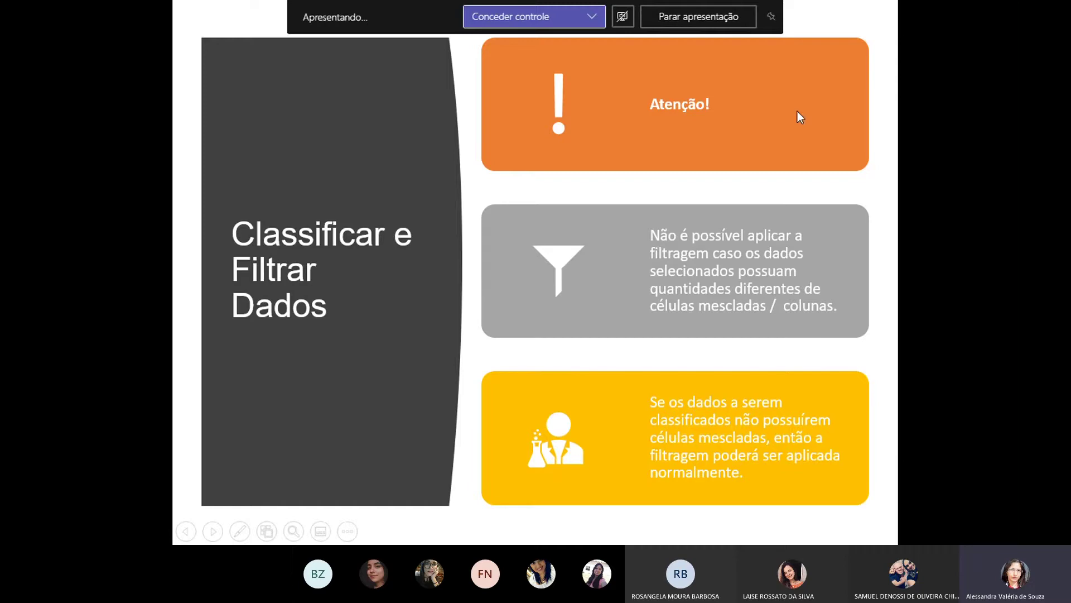
pyautogui.hotkey('alt', 'Tab')
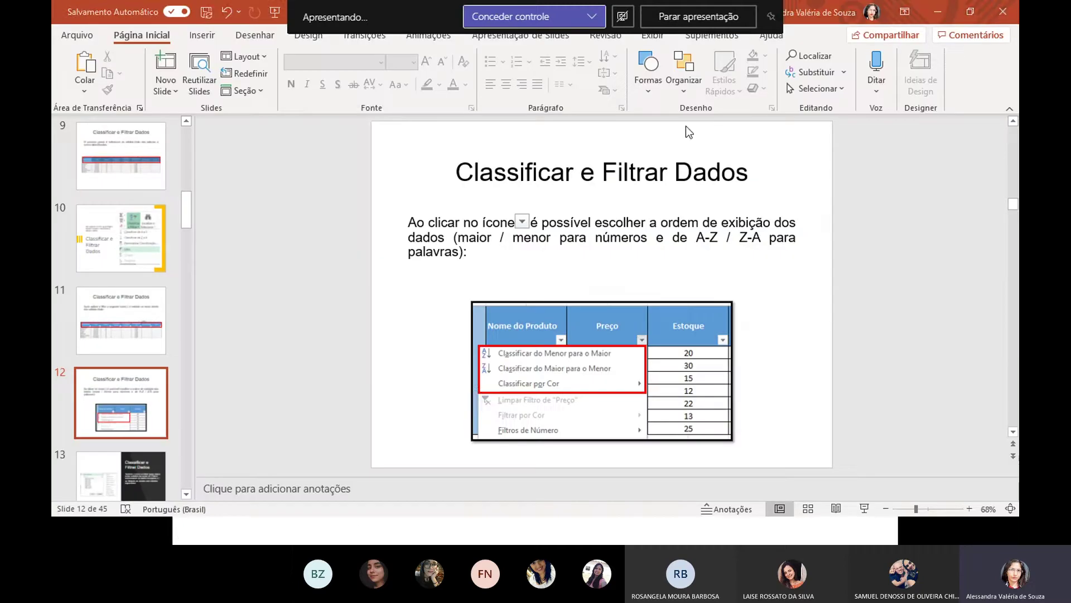
pyautogui.hotkey('alt', 'Tab')
pyautogui.press('Tab')
pyautogui.hotkey('alt', 'Tab')
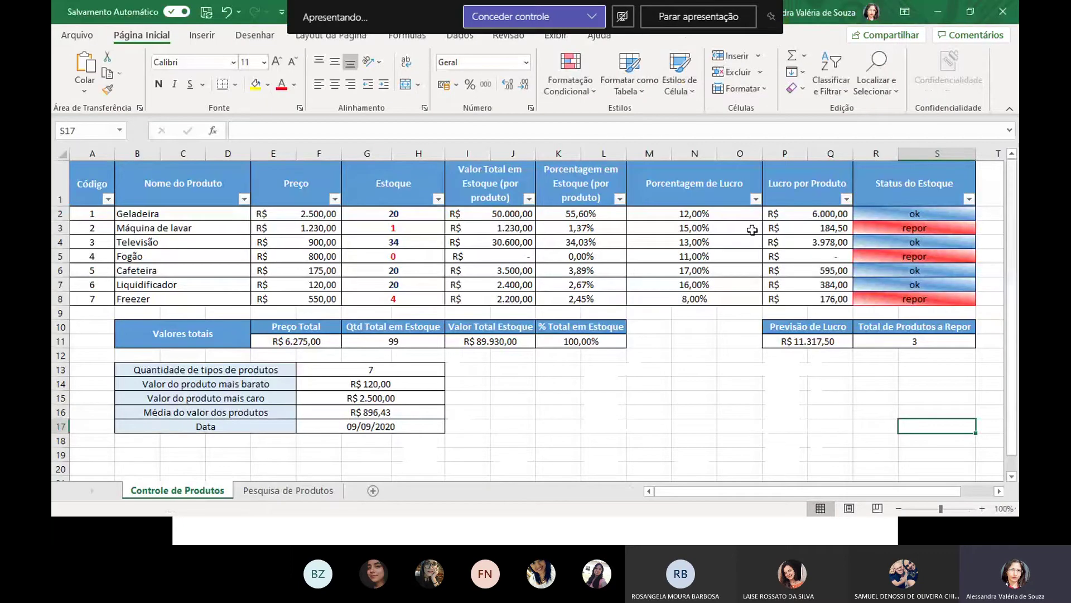
pyautogui.hotkey('alt', 'Tab')
pyautogui.press('Tab')
pyautogui.press('Tab')
pyautogui.press('Tab')
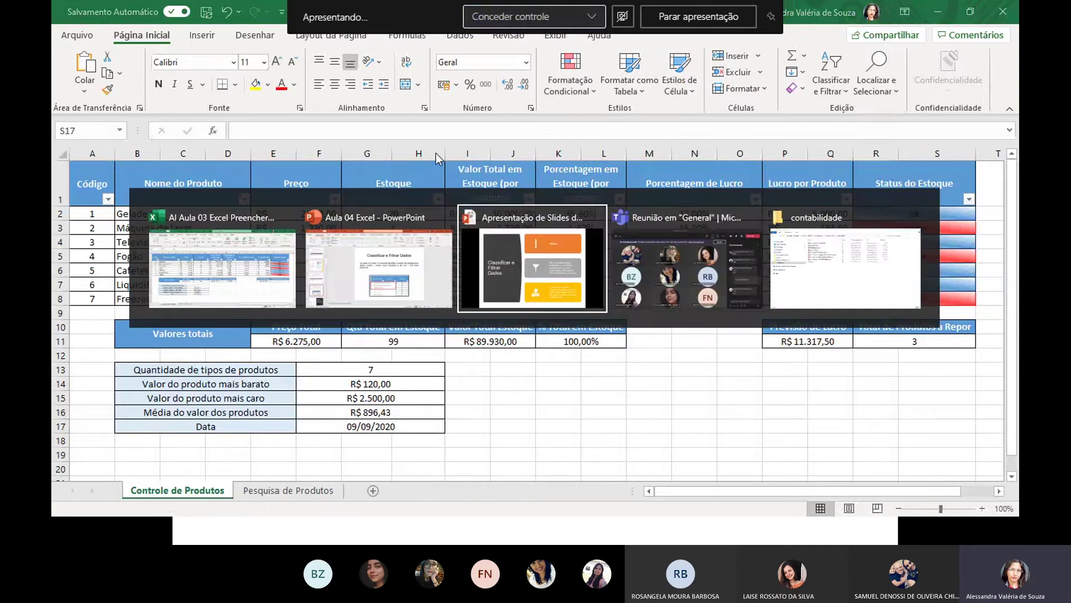
pyautogui.press('Tab')
pyautogui.press('Tab')
pyautogui.press('Tab')
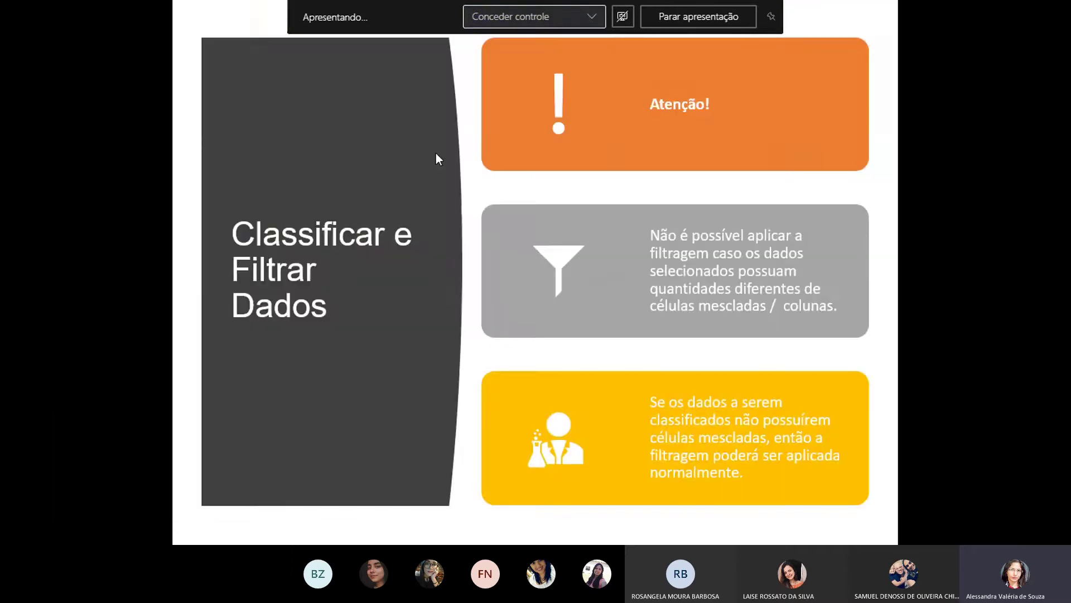
# Advance the slide show to the second Gráficos slide, which introduces the main chart types.
pyautogui.press('Right')
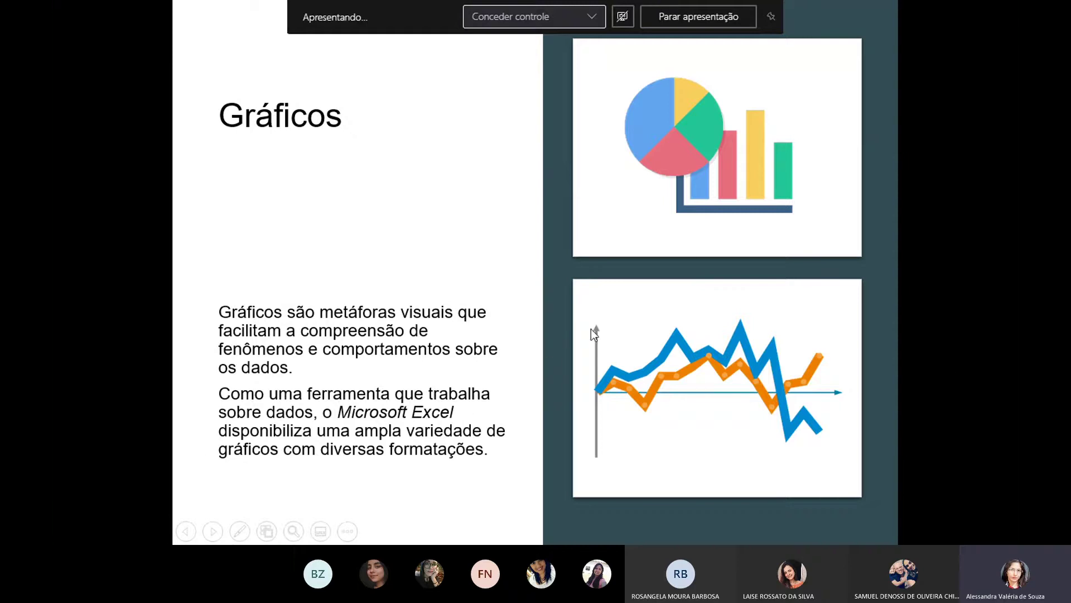
pyautogui.click(742, 170)
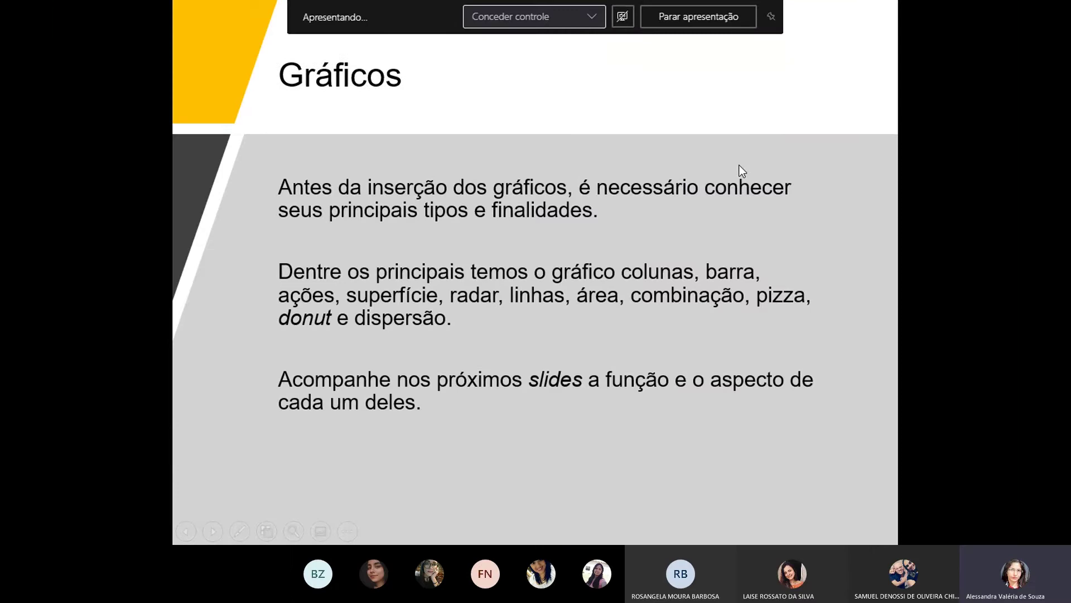